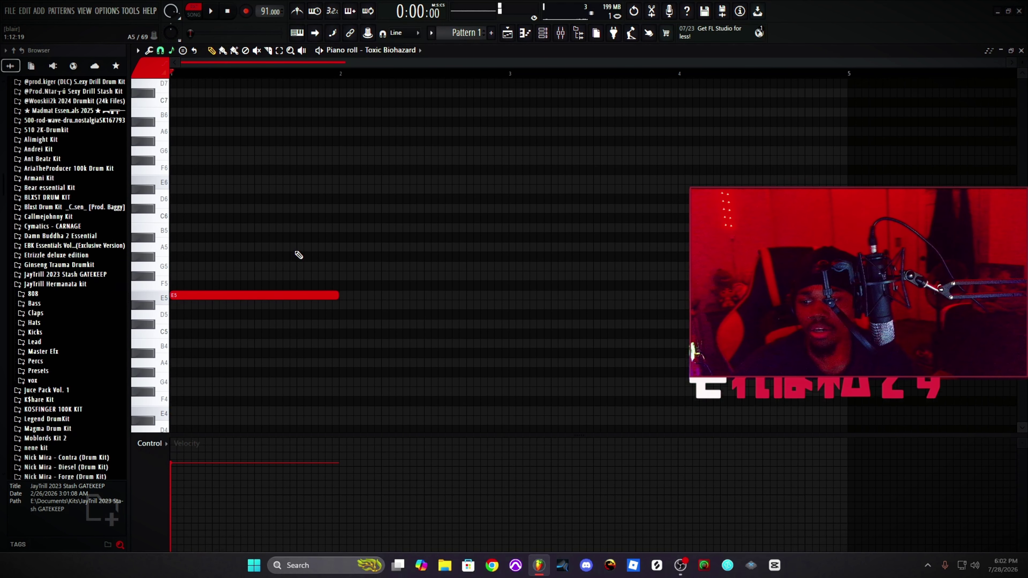
# Step: Shorten the E5 note to two steps and follow it with consecutive two-step A5, B5, C6 and B5 notes
pyautogui.moveTo(338, 254); pyautogui.dragTo(192, 255)
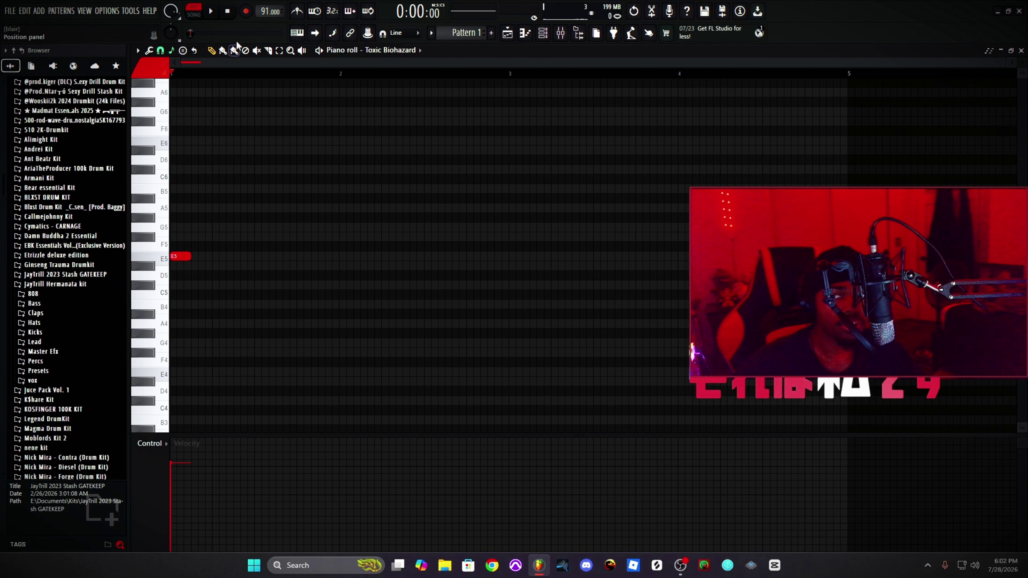
pyautogui.click(160, 50)
pyautogui.click(175, 141)
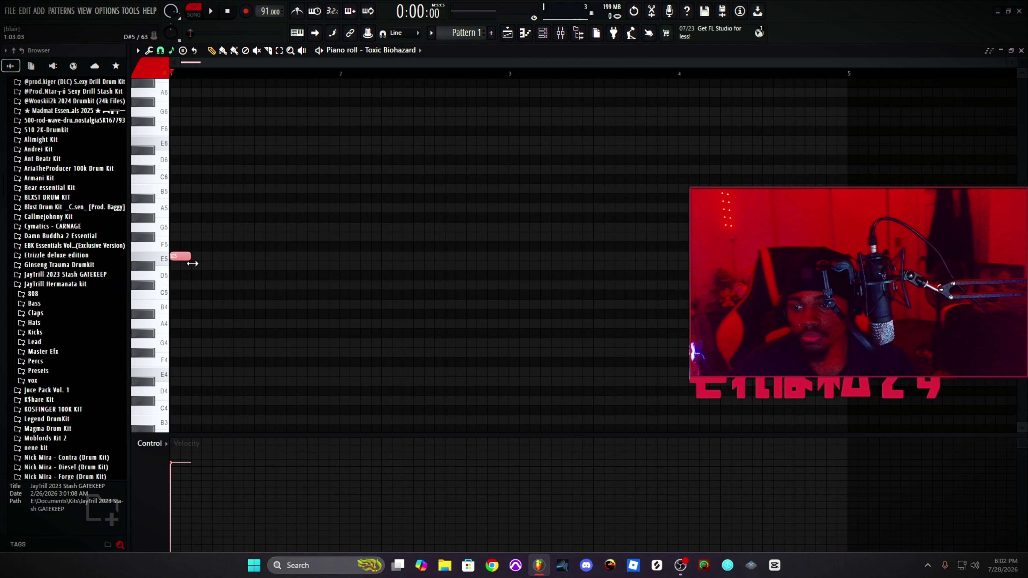
pyautogui.click(198, 209)
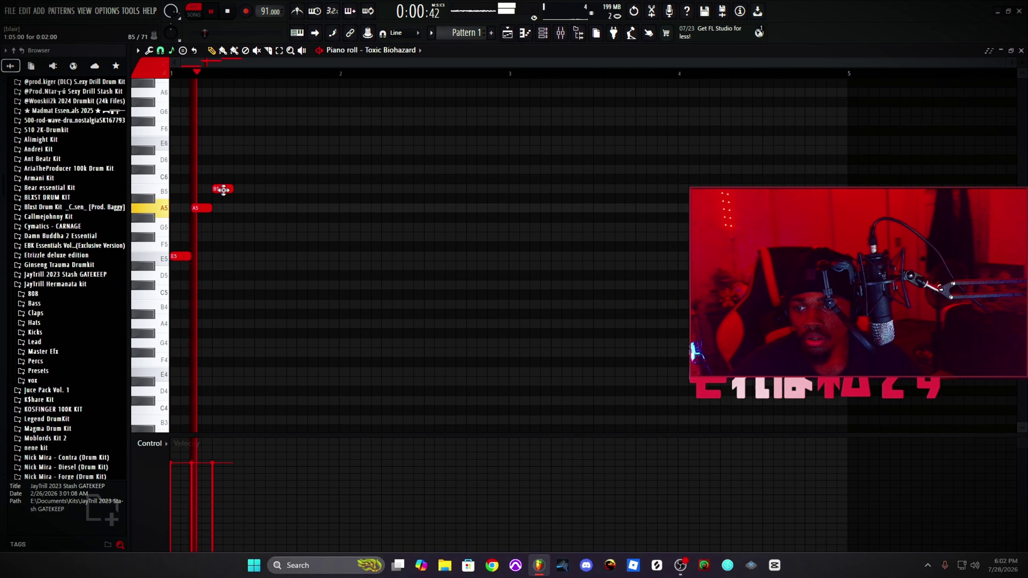
pyautogui.click(221, 188)
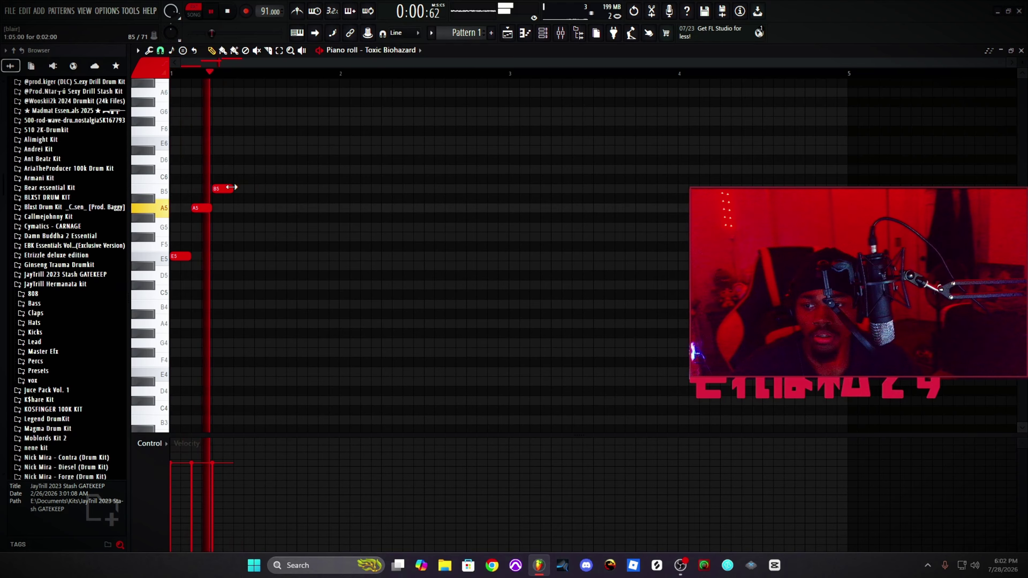
pyautogui.click(244, 179)
pyautogui.click(264, 189)
pyautogui.press('space')
# Step: Add a Sampler channel and import the EMINOR MIDI scale from the minor scale folder into it
pyautogui.click(544, 34)
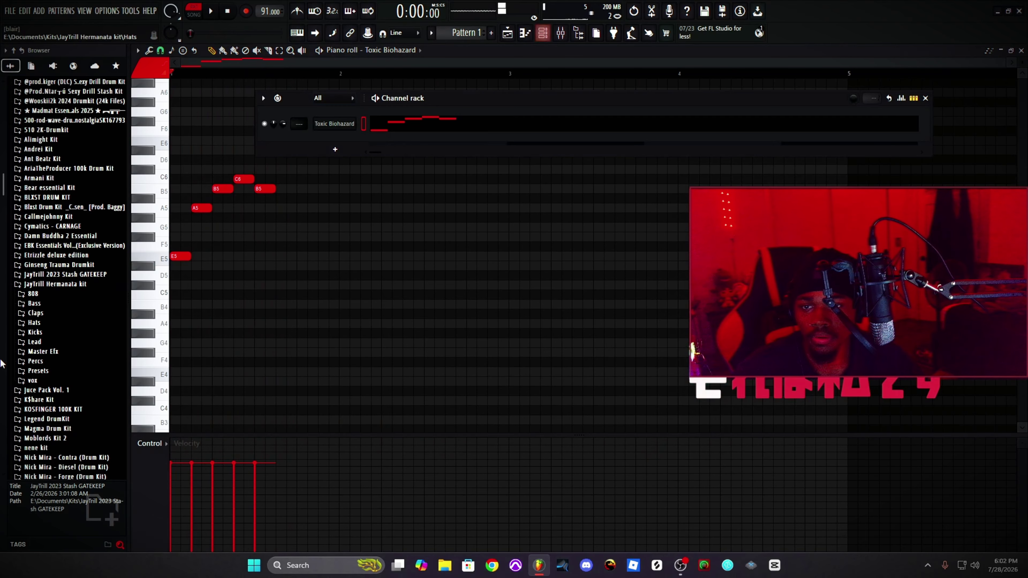
pyautogui.scroll(-12, 45, 328)
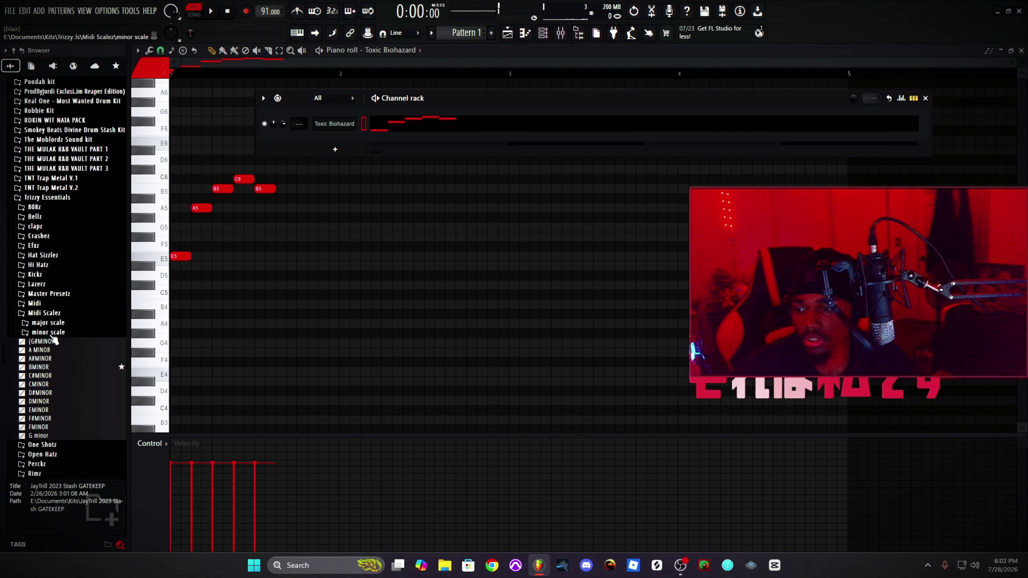
pyautogui.scroll(-4, 61, 345)
pyautogui.moveTo(43, 294); pyautogui.dragTo(48, 301)
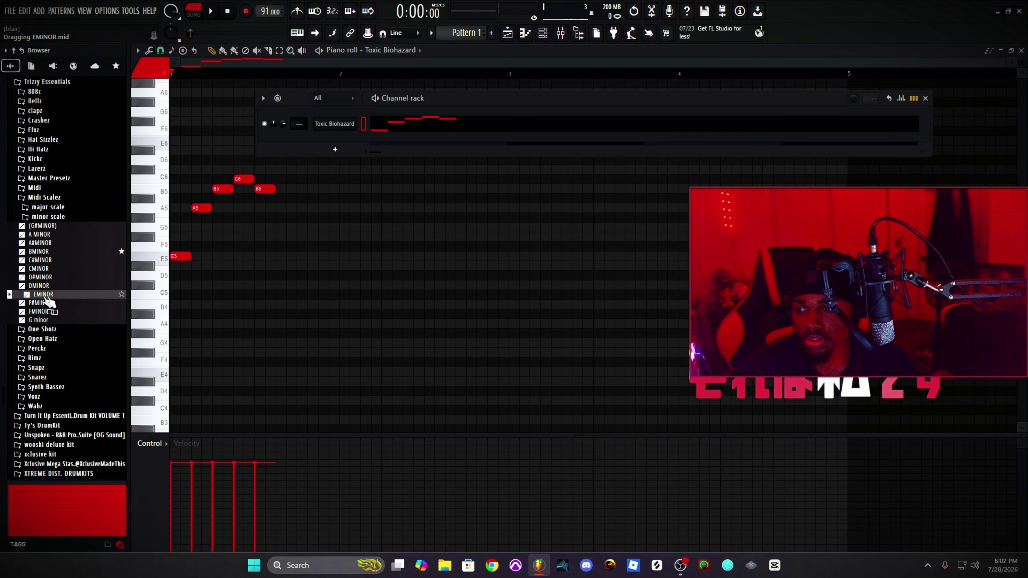
pyautogui.click(352, 152)
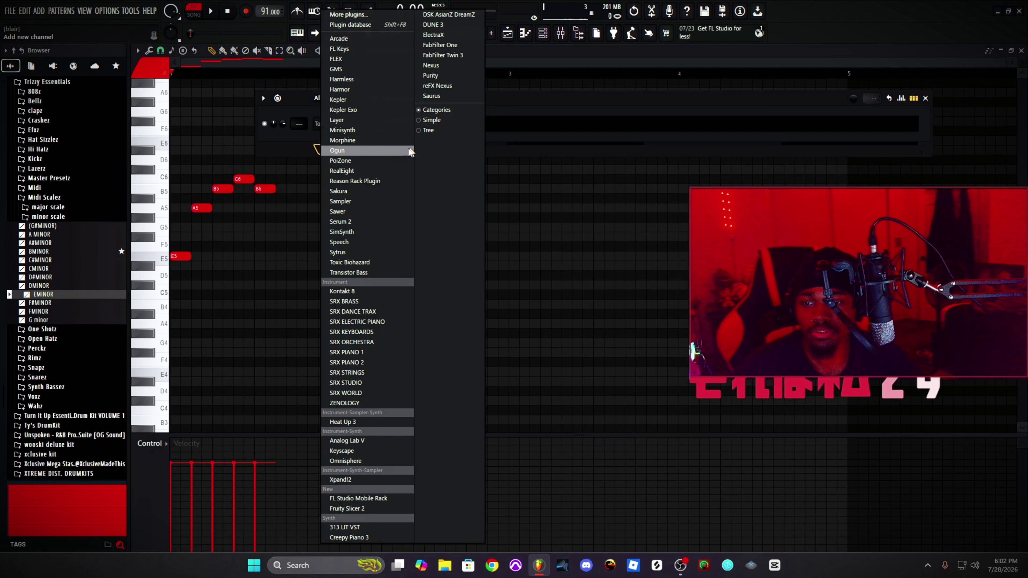
pyautogui.click(352, 202)
pyautogui.moveTo(274, 284); pyautogui.dragTo(399, 332)
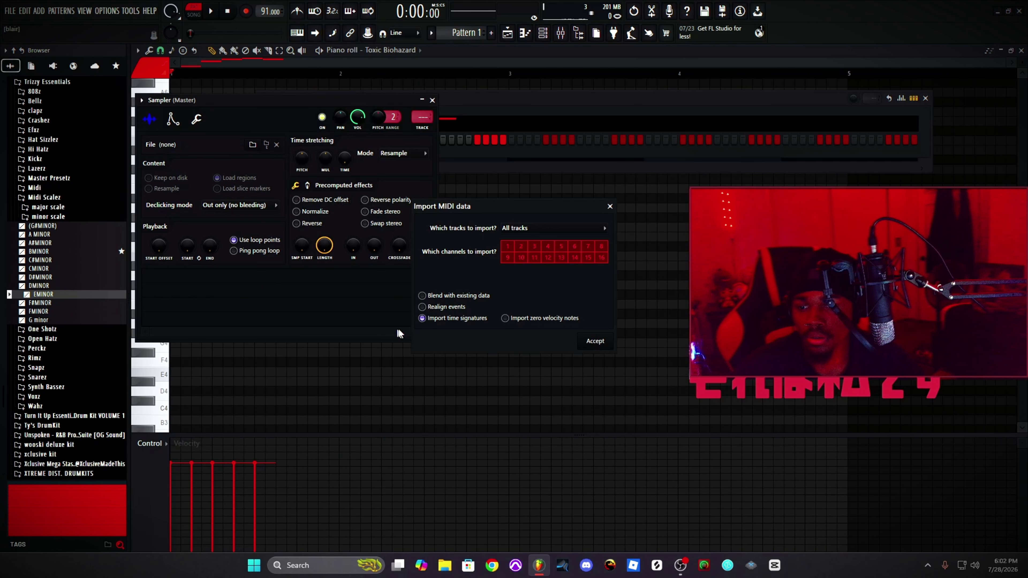
pyautogui.click(596, 342)
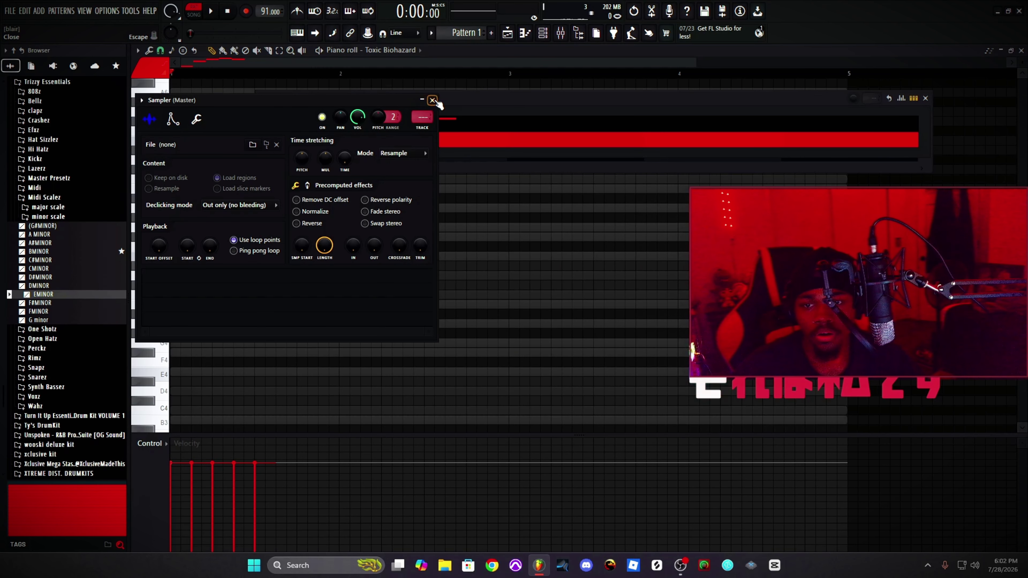
pyautogui.click(433, 100)
# Step: Extend the melody with an A5 ending bar 1, and a B5, a one-step A5, a C6 and a B5 in bar 2
pyautogui.scroll(-2, 284, 226)
pyautogui.scroll(2, 321, 217)
pyautogui.press('space')
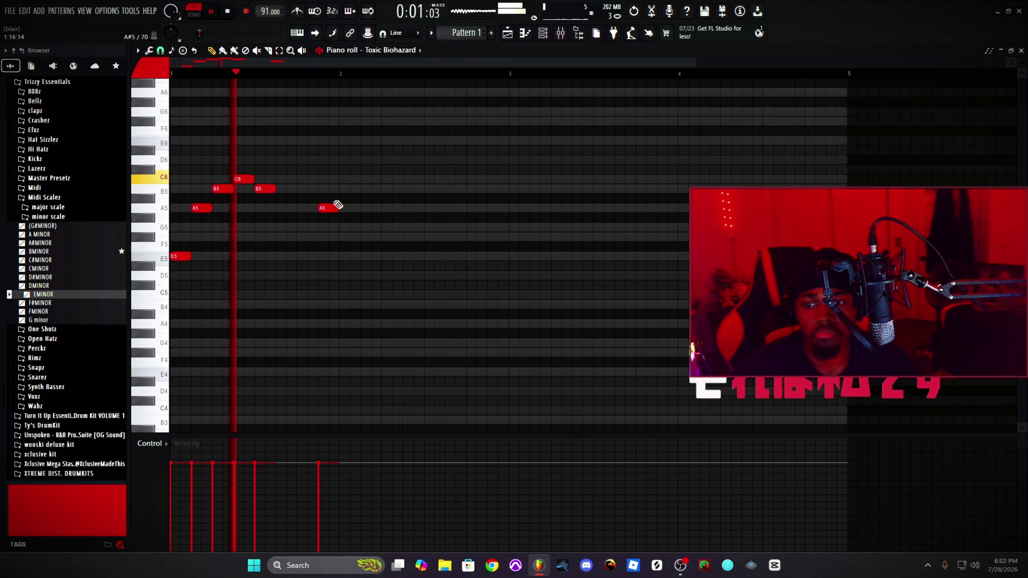
pyautogui.click(343, 188)
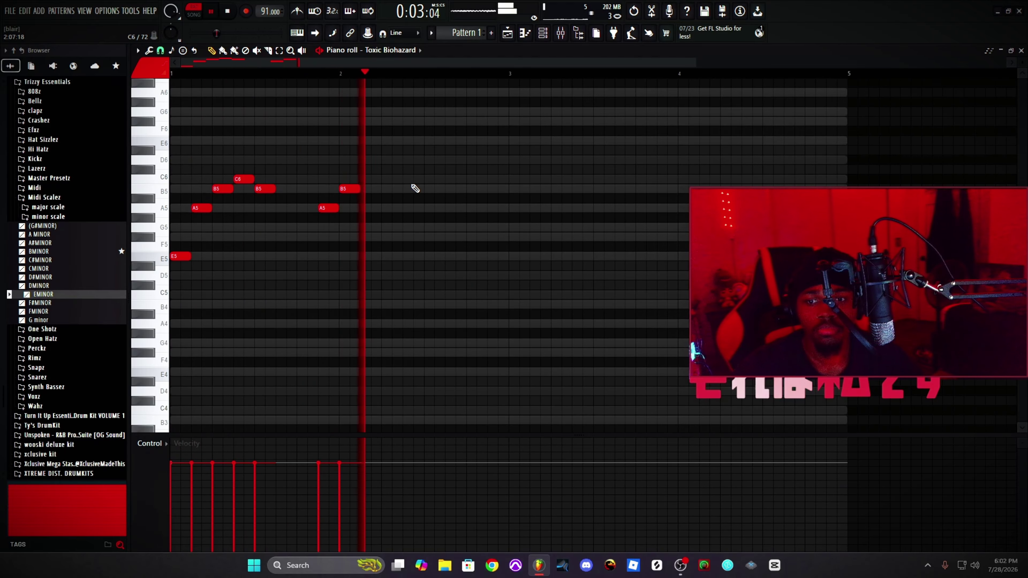
pyautogui.click(430, 179)
pyautogui.click(471, 188)
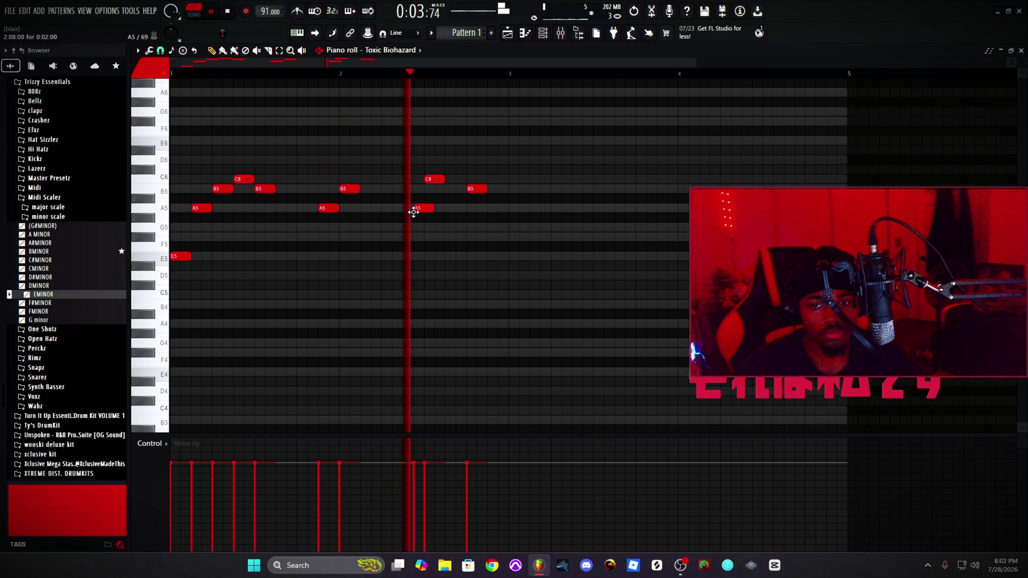
pyautogui.click(414, 209)
pyautogui.moveTo(430, 213); pyautogui.dragTo(423, 209)
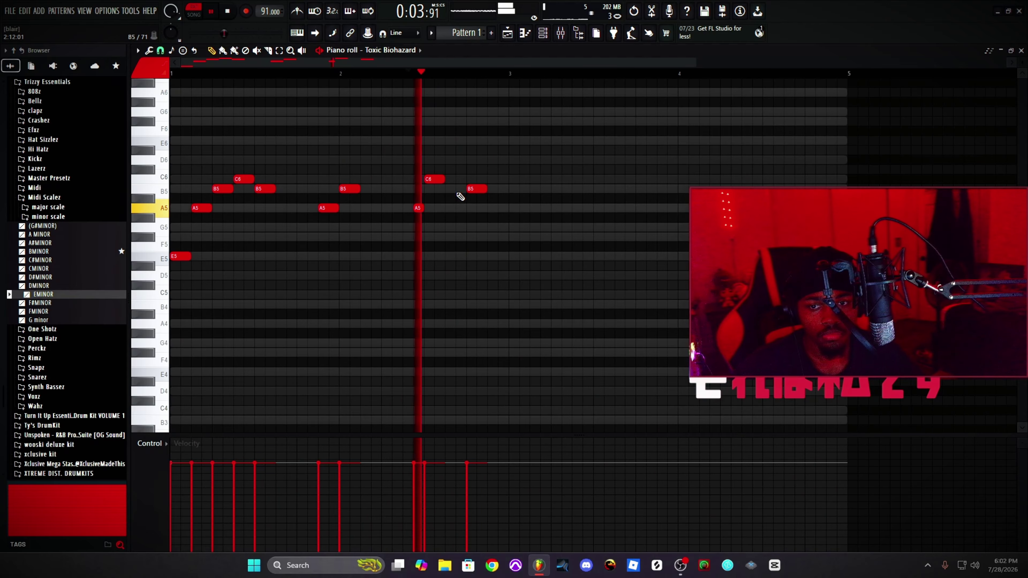
# Step: Replace the last B5 in bar 2 with a one-step B5 right after the C6, and add a one-step A5 near the bar's end
pyautogui.click(459, 188)
pyautogui.press('space')
pyautogui.rightClick(477, 189)
pyautogui.moveTo(459, 190); pyautogui.dragTo(457, 181)
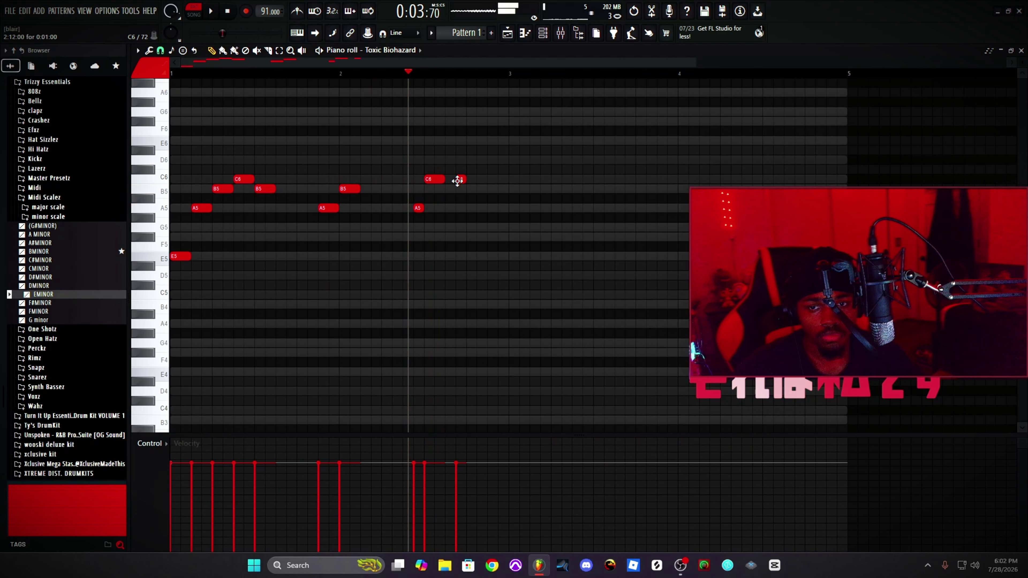
pyautogui.press('space')
pyautogui.click(446, 191)
pyautogui.click(489, 209)
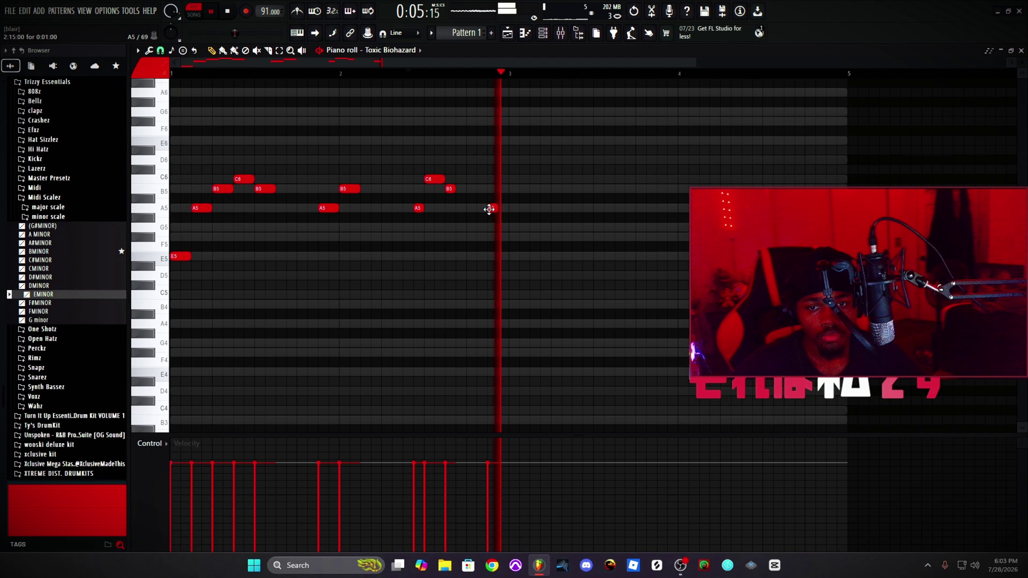
pyautogui.press('space')
# Step: Duplicate the whole two-bar melody into bars 3 and 4 and play it back
pyautogui.press('space')
pyautogui.hotkey('ctrl', 'a')
pyautogui.hotkey('ctrl', 'b')
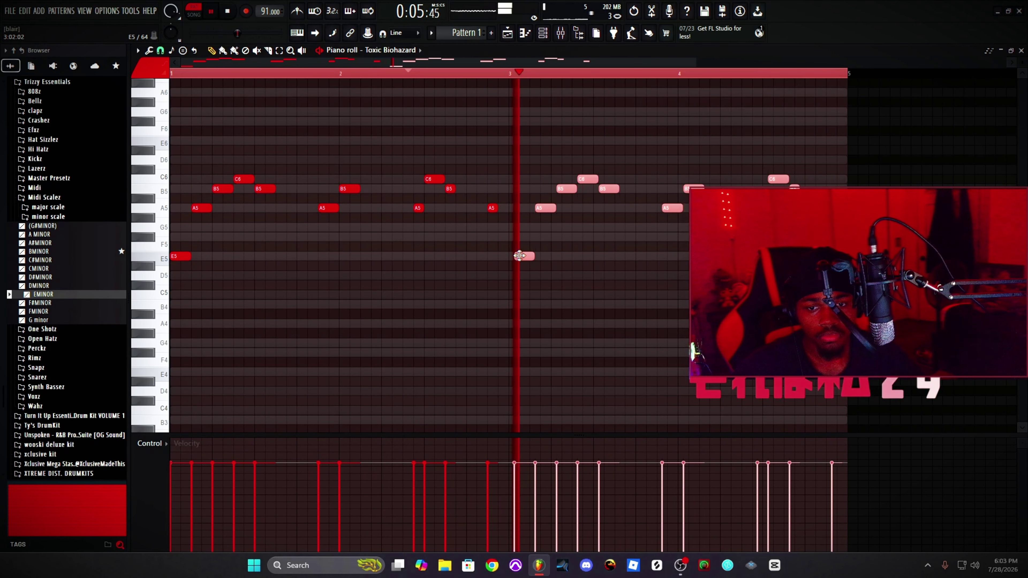
pyautogui.hotkey('ctrl', 'd')
pyautogui.press('space')
# Step: Add a second Toxic Biohazard channel and load the DarkCrystal preset from its Pads bank
pyautogui.scroll(-2, 525, 122)
pyautogui.scroll(-3, 527, 81)
pyautogui.press('space')
pyautogui.scroll(4, 563, 117)
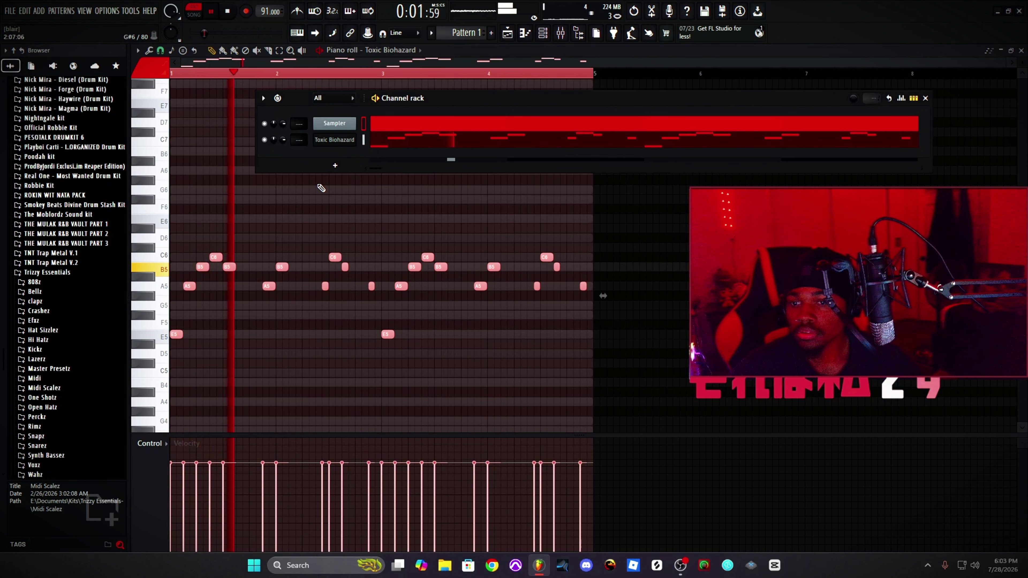
pyautogui.click(335, 165)
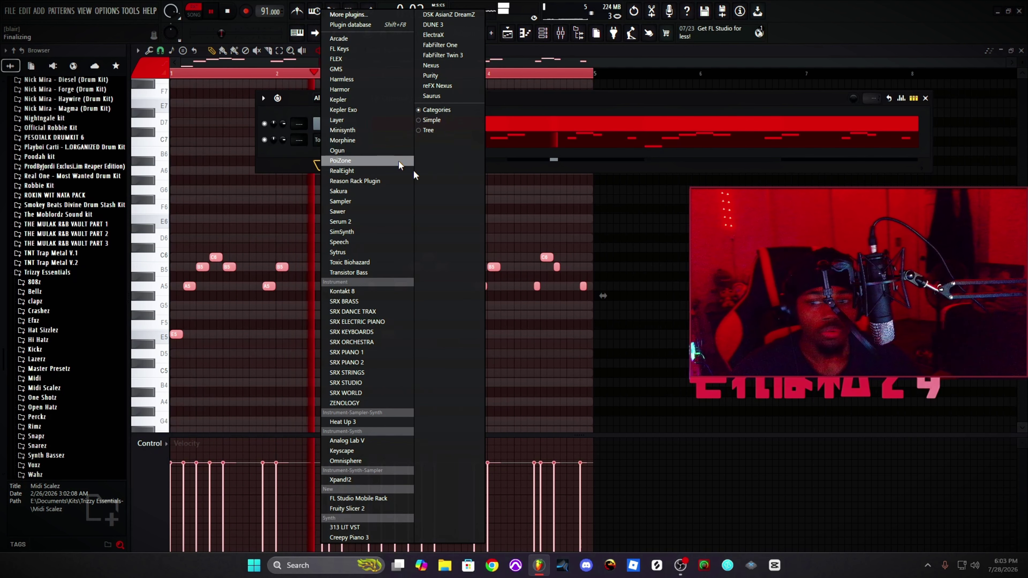
pyautogui.click(355, 263)
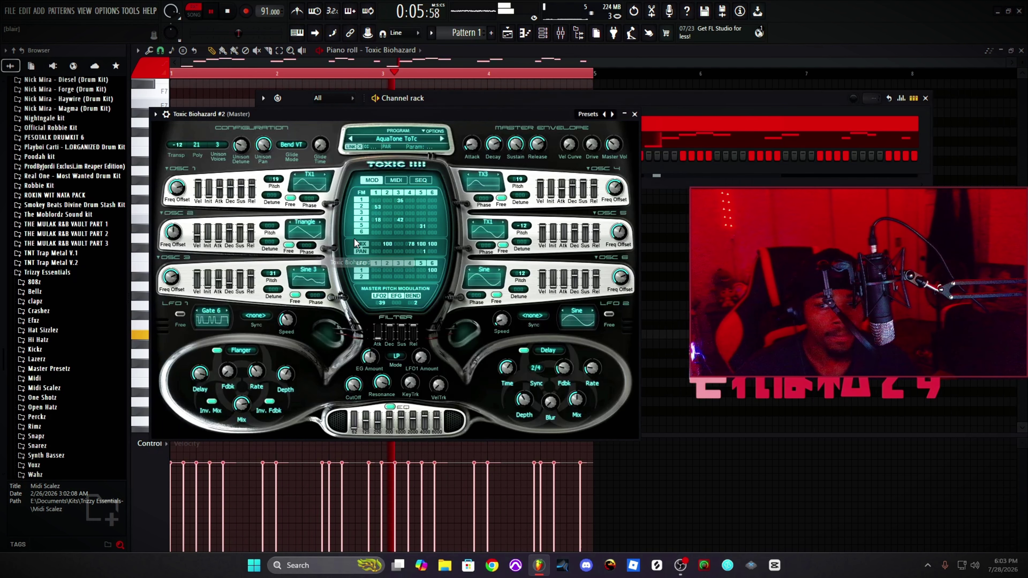
pyautogui.click(398, 137)
pyautogui.click(313, 306)
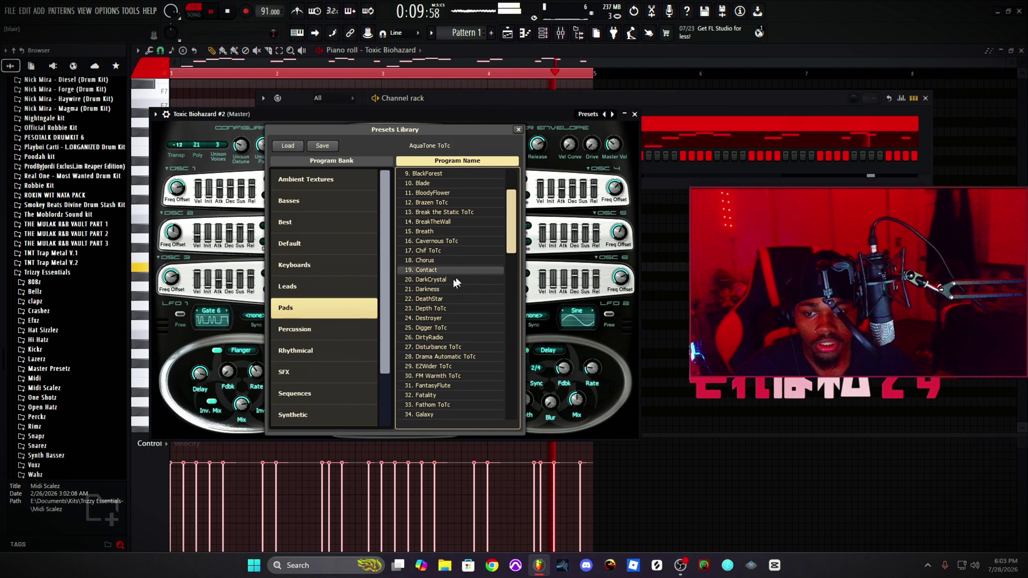
pyautogui.scroll(-1, 453, 277)
pyautogui.click(450, 259)
pyautogui.click(635, 114)
pyautogui.press('space')
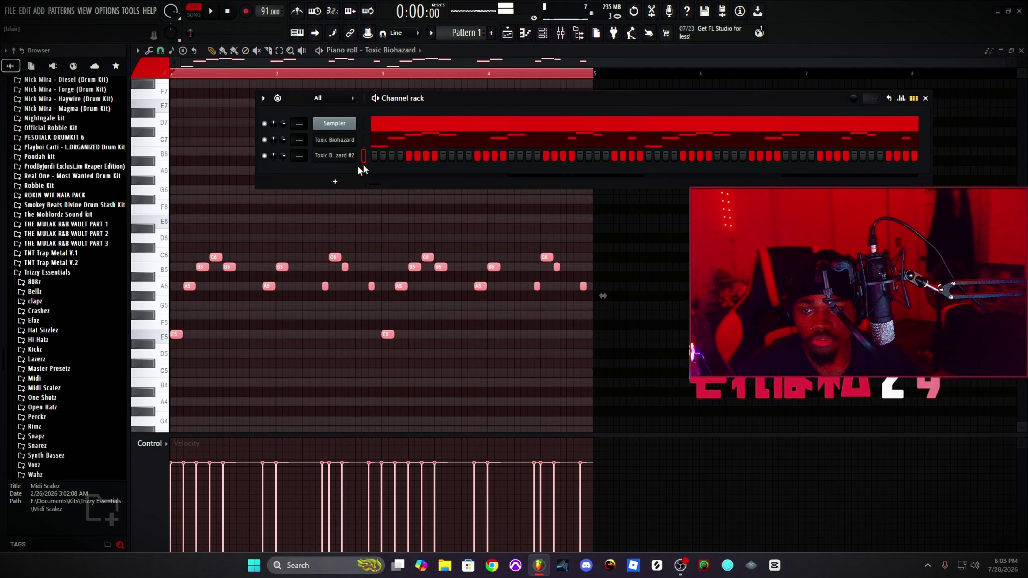
# Step: Draw a sustained E5 note slightly over one bar long at the start of the second Toxic Biohazard's piano roll
pyautogui.rightClick(352, 155)
pyautogui.click(378, 154)
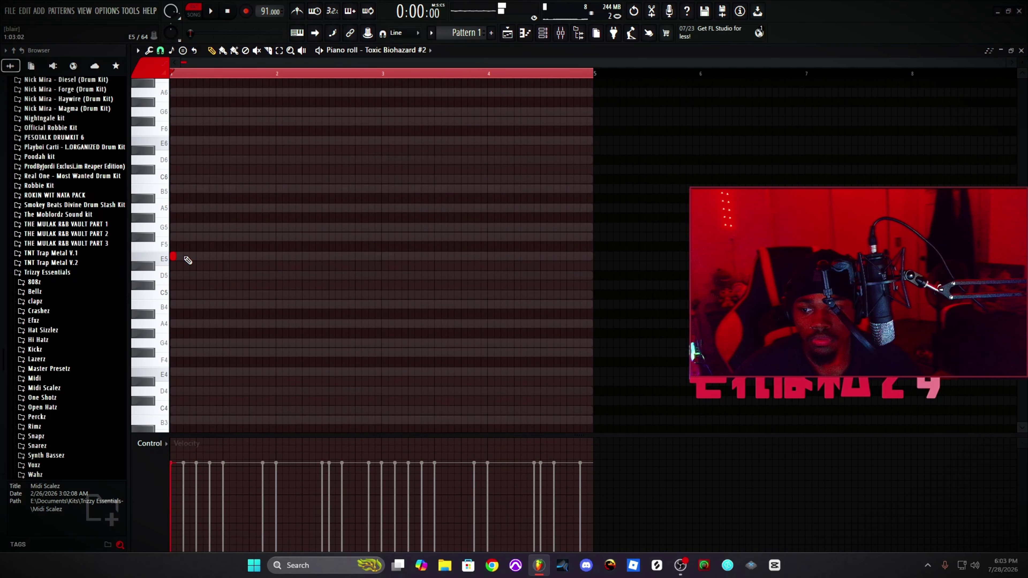
pyautogui.click(542, 33)
pyautogui.click(316, 161)
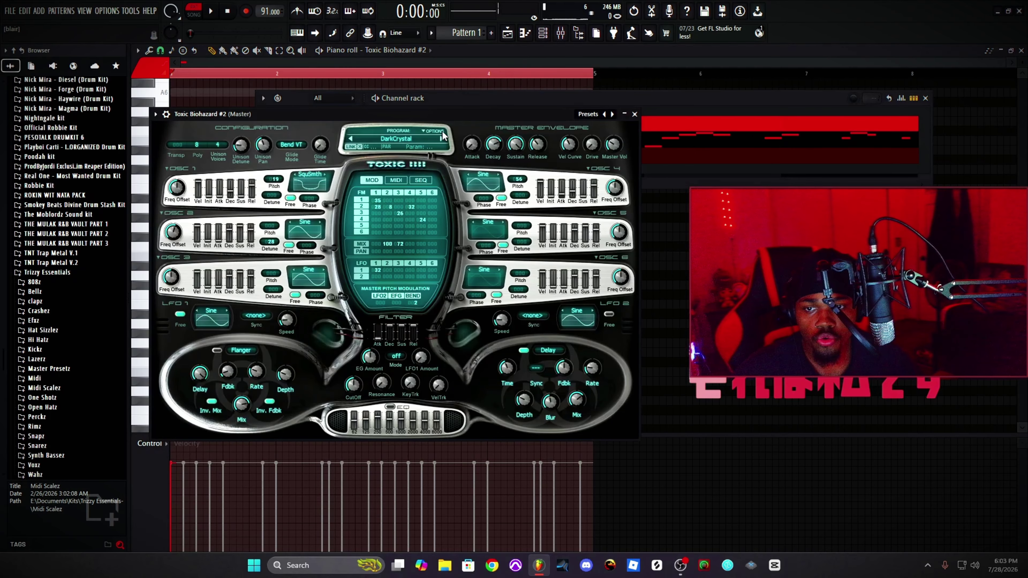
pyautogui.press('F7')
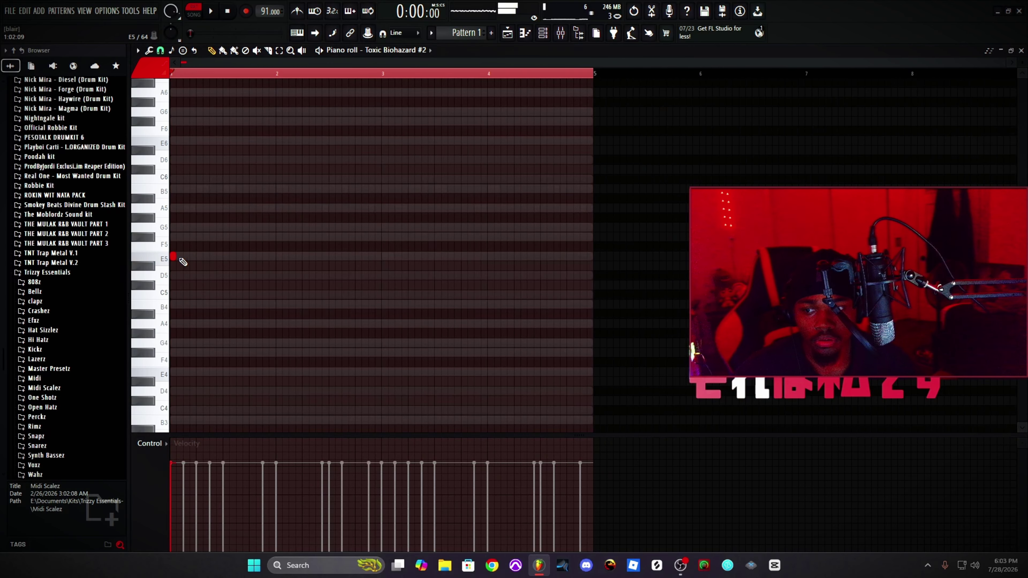
pyautogui.click(178, 257)
# Step: Change the second Toxic Biohazard's preset to DeathStar and close the plugin window
pyautogui.click(543, 33)
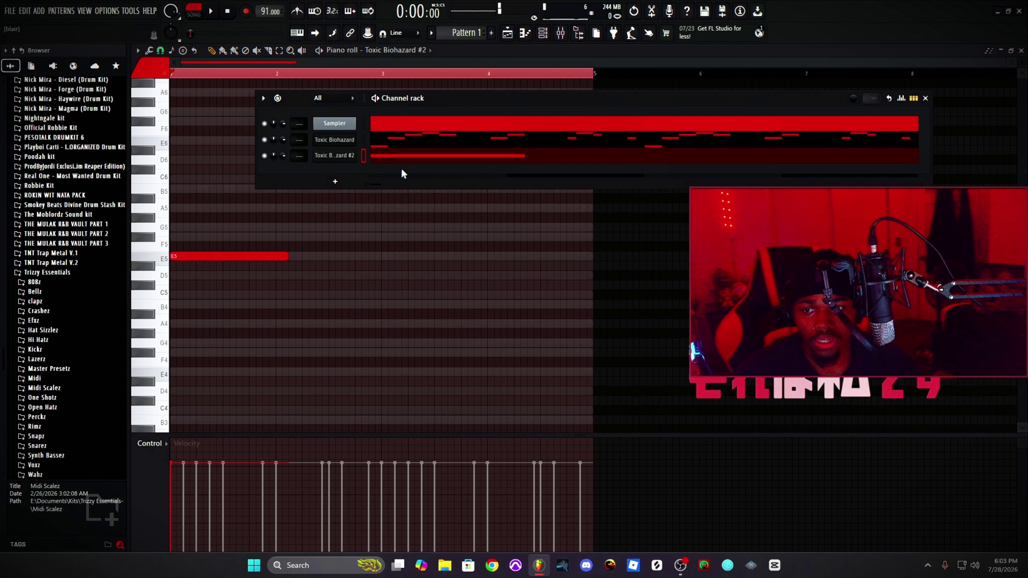
pyautogui.click(335, 169)
pyautogui.click(441, 139)
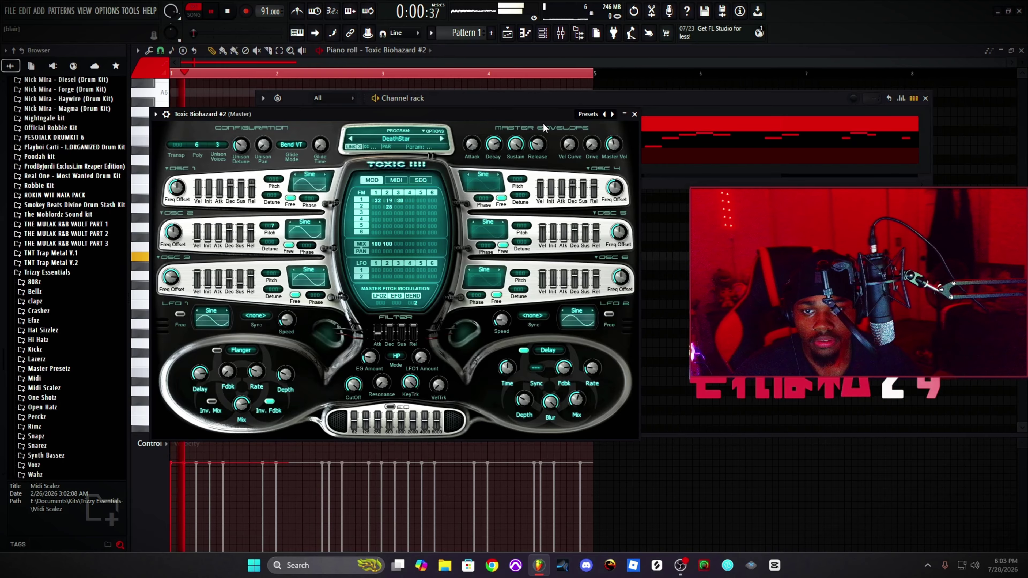
pyautogui.click(633, 115)
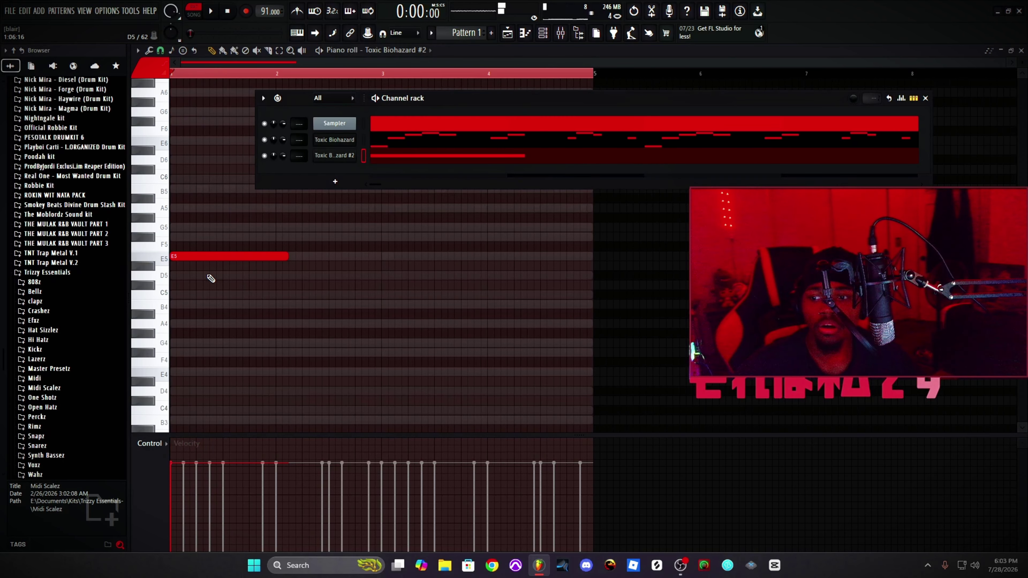
# Step: Stack F#5 and B5 notes above the long E5 note and shorten all three to one bar
pyautogui.scroll(3, 210, 278)
pyautogui.press('F6')
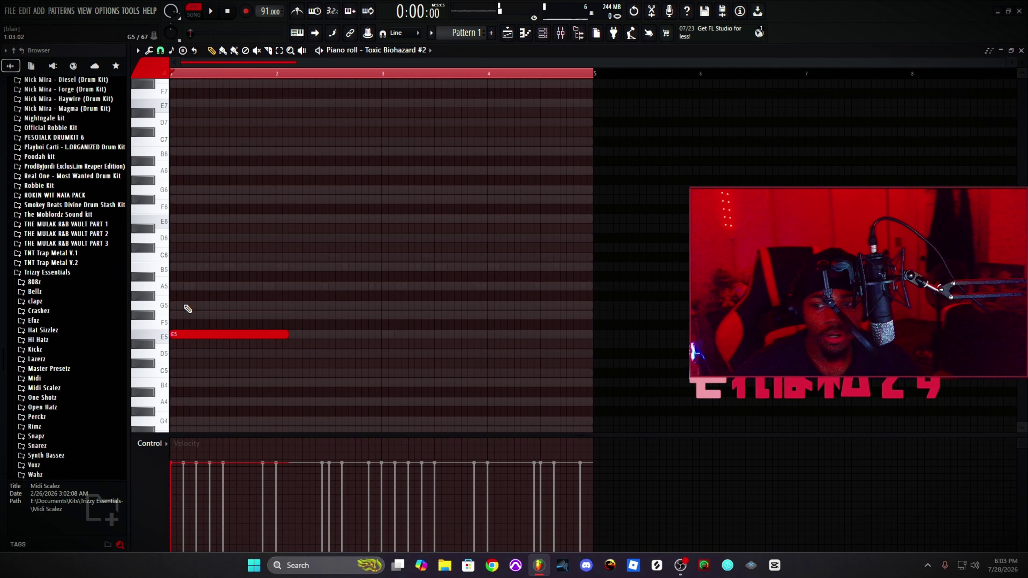
pyautogui.click(174, 316)
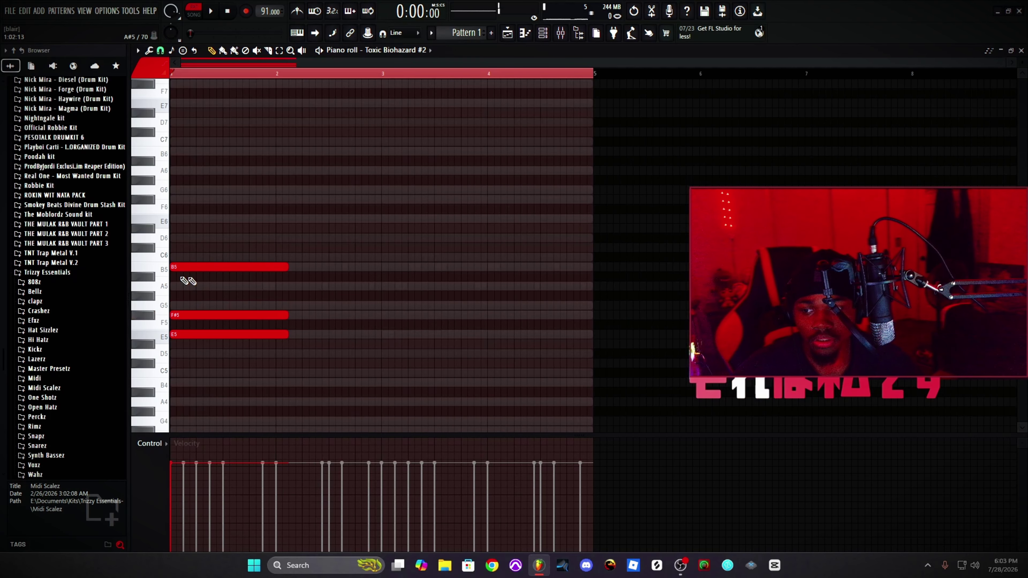
pyautogui.hotkey('ctrl', 'a')
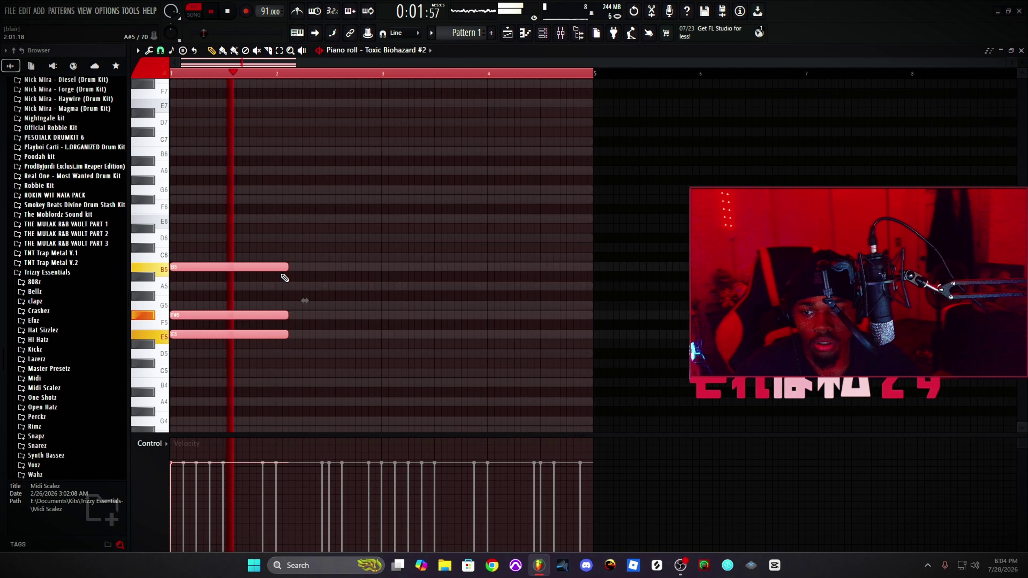
pyautogui.moveTo(287, 267); pyautogui.dragTo(275, 268)
# Step: Copy the chord to the middle of bar 2 and raise the copy's F#5 note to G5
pyautogui.keyDown('shift'); pyautogui.moveTo(213, 266); pyautogui.dragTo(372, 266); pyautogui.keyUp('shift')
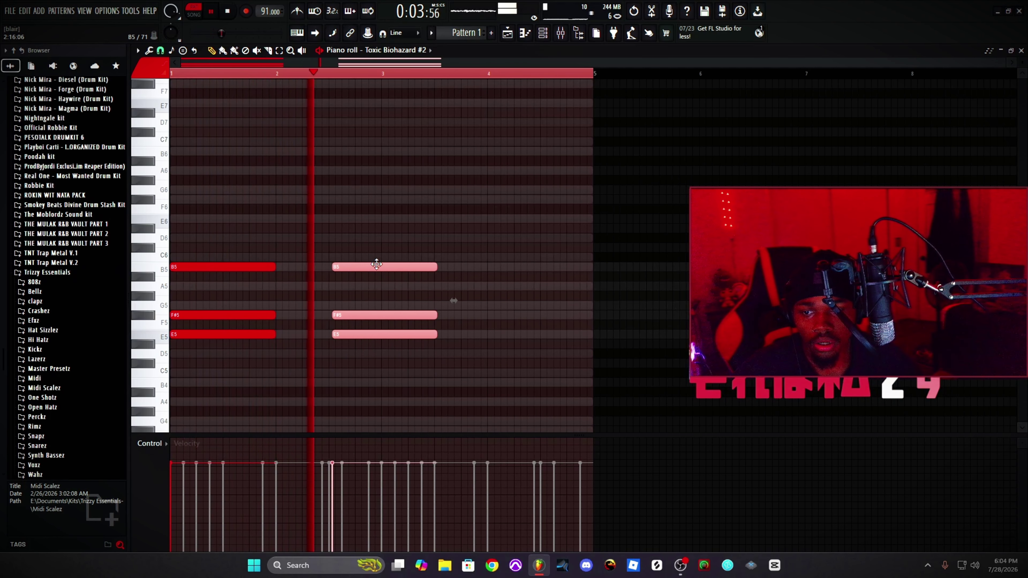
pyautogui.press('space')
pyautogui.moveTo(356, 315); pyautogui.dragTo(356, 306)
pyautogui.press('space')
# Step: Slice the copied chord at the start of bar 3 and delete the part beyond it
pyautogui.press('c')
pyautogui.moveTo(381, 241); pyautogui.dragTo(385, 356)
pyautogui.press('Delete')
# Step: Duplicate both chords into bars 3 and 4, clear the selection and stop playback
pyautogui.hotkey('ctrl', 'a')
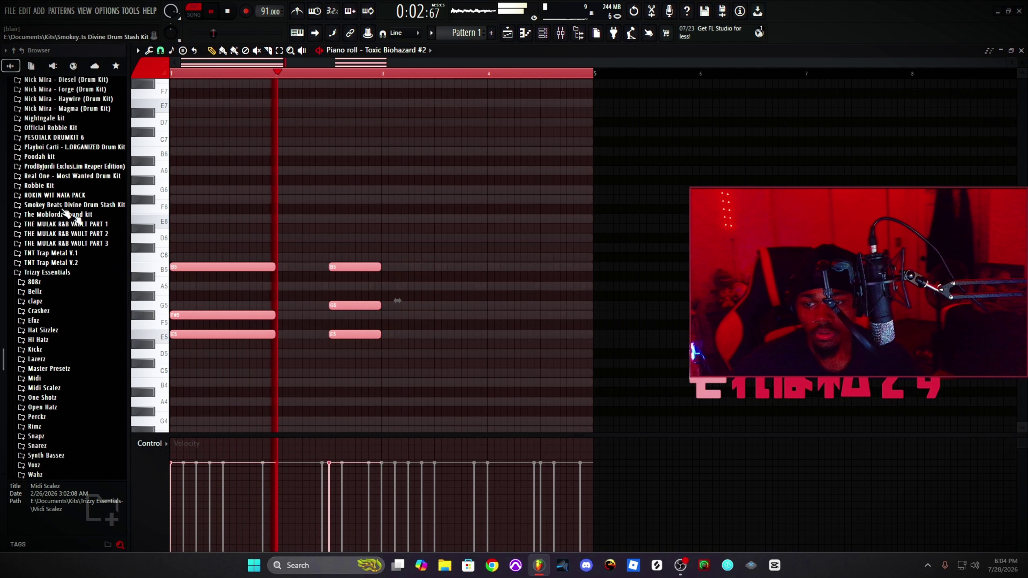
pyautogui.hotkey('ctrl', 'b')
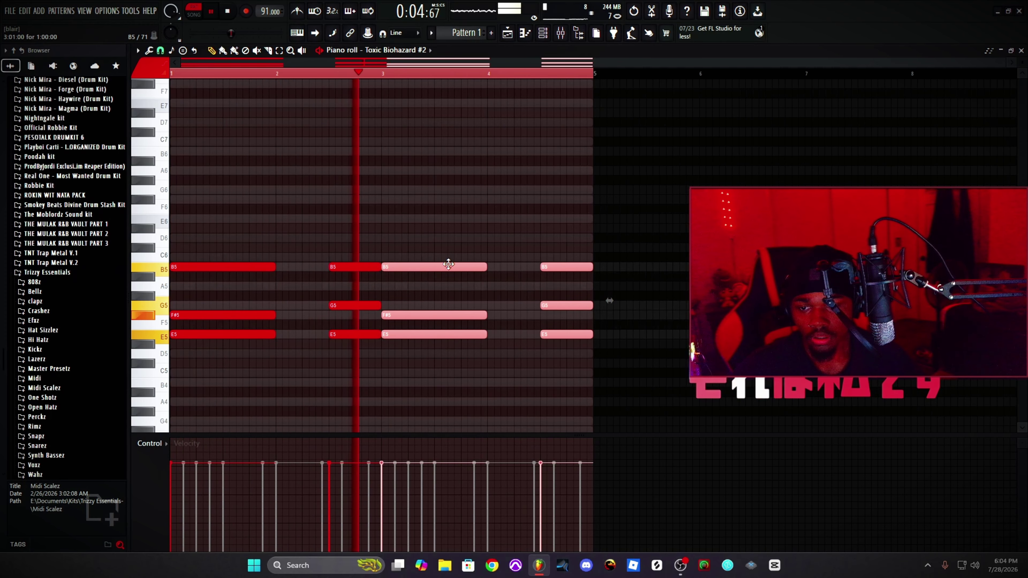
pyautogui.click(453, 245)
pyautogui.press('space')
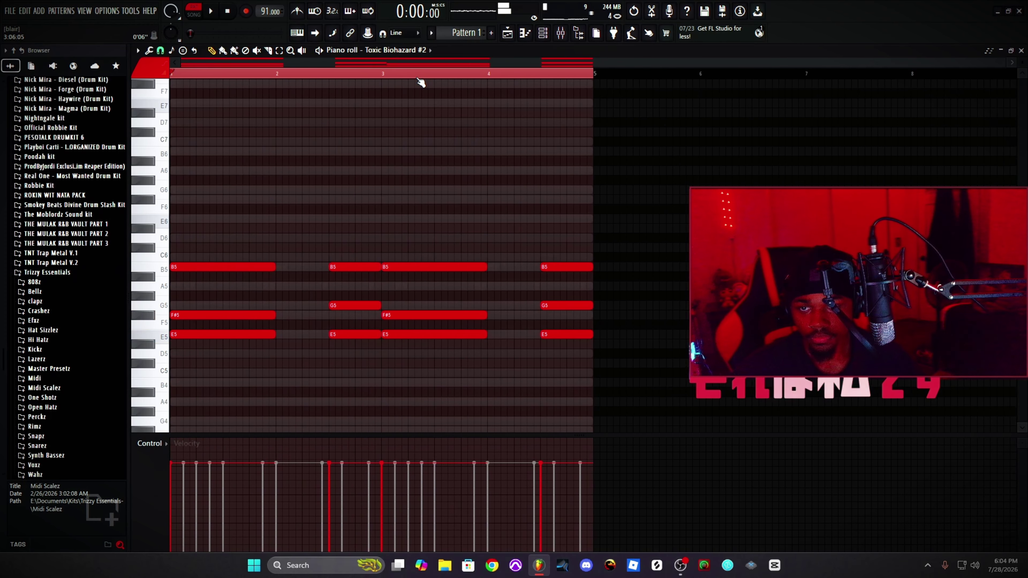
# Step: Raise all the chord notes by one octave, play the pattern back and stop playback
pyautogui.hotkey('ctrl', 'a')
pyautogui.hotkey('ctrl', 'Up')
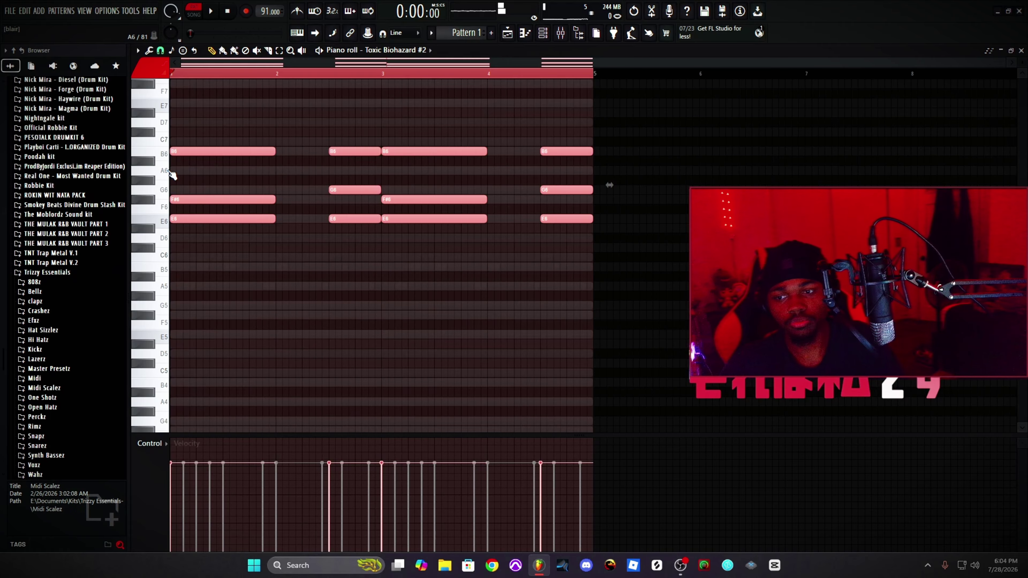
pyautogui.press('space')
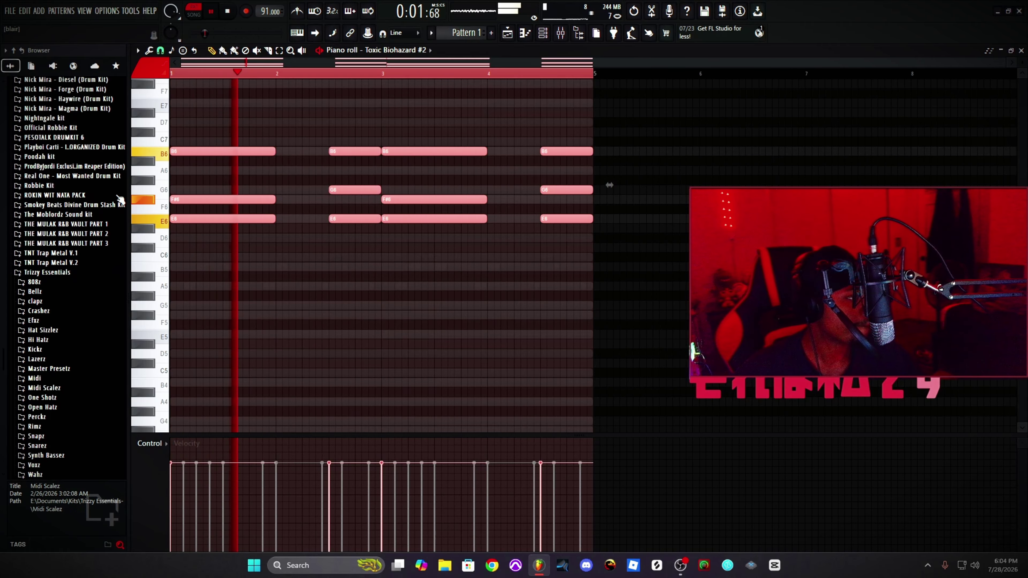
pyautogui.click(243, 273)
pyautogui.scroll(5, 238, 271)
pyautogui.click(363, 231)
pyautogui.rightClick(362, 231)
pyautogui.scroll(-4, 445, 239)
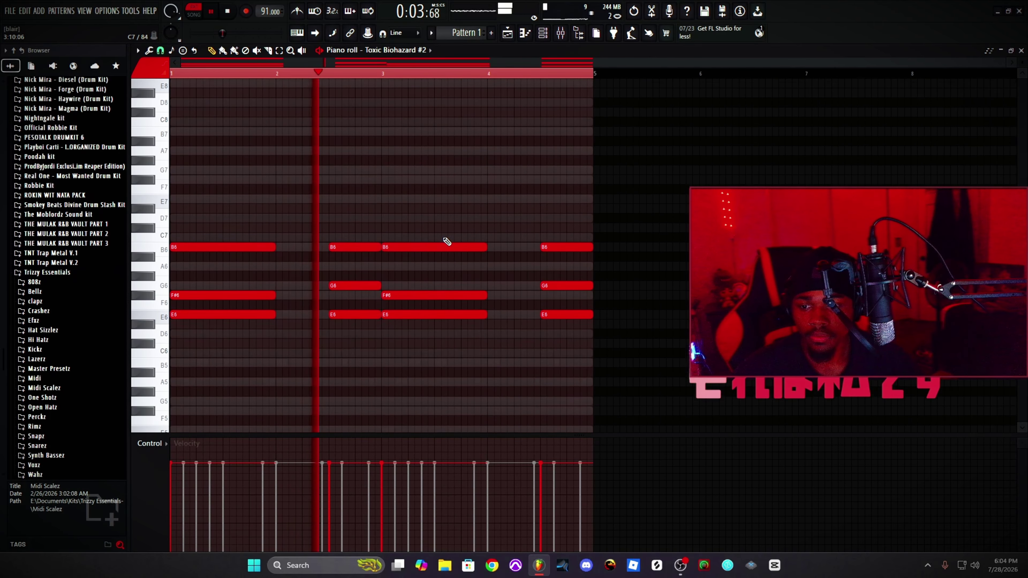
pyautogui.press('space')
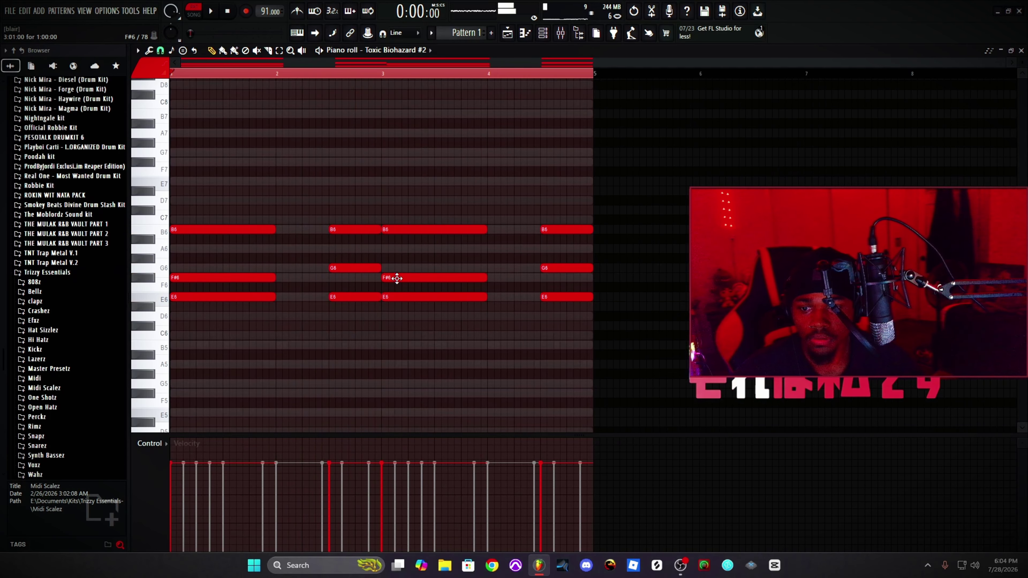
# Step: In the bar 3 chord, raise F#6 to G6 and B6 to C7, and play from the middle of bar 2
pyautogui.moveTo(390, 278)
pyautogui.mouseDown()
pyautogui.moveTo(390, 260)
pyautogui.moveTo(391, 267)
pyautogui.mouseUp()
pyautogui.moveTo(399, 230); pyautogui.dragTo(399, 220)
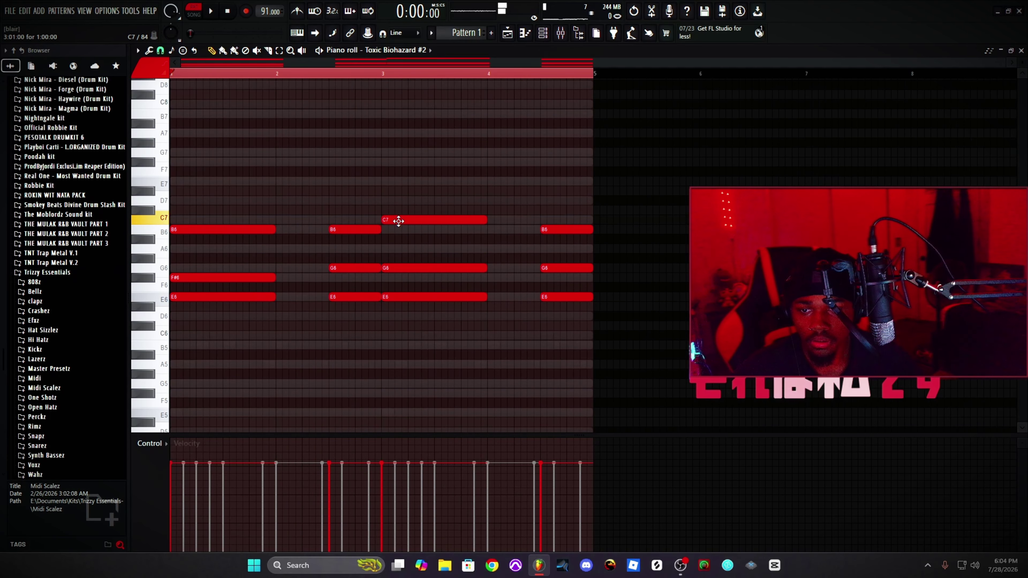
pyautogui.click(327, 74)
pyautogui.press('space')
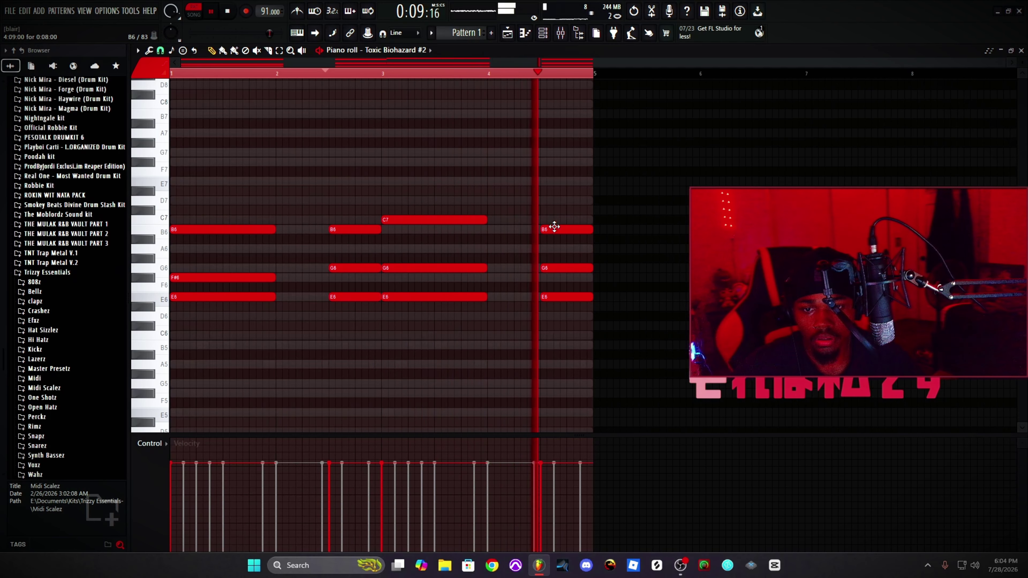
# Step: Lower all the chord notes by one octave and restart playback
pyautogui.scroll(-4, 530, 174)
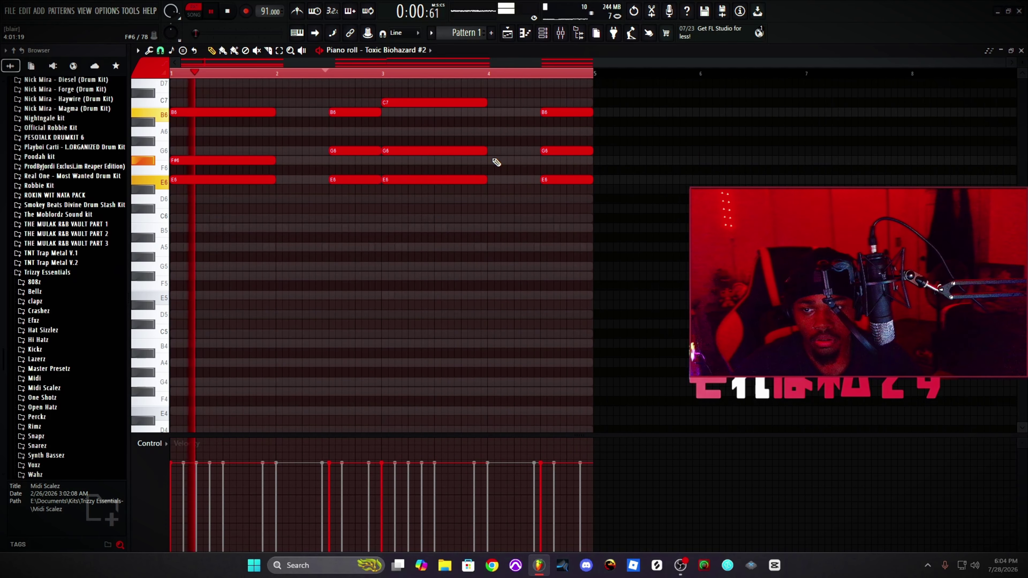
pyautogui.click(211, 173)
pyautogui.press('space')
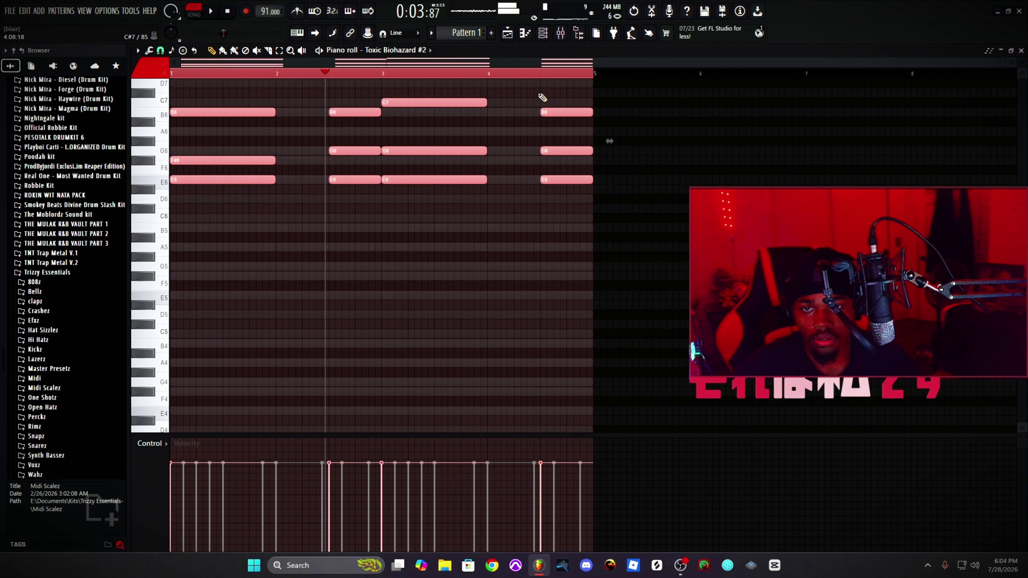
pyautogui.hotkey('ctrl', 'Down')
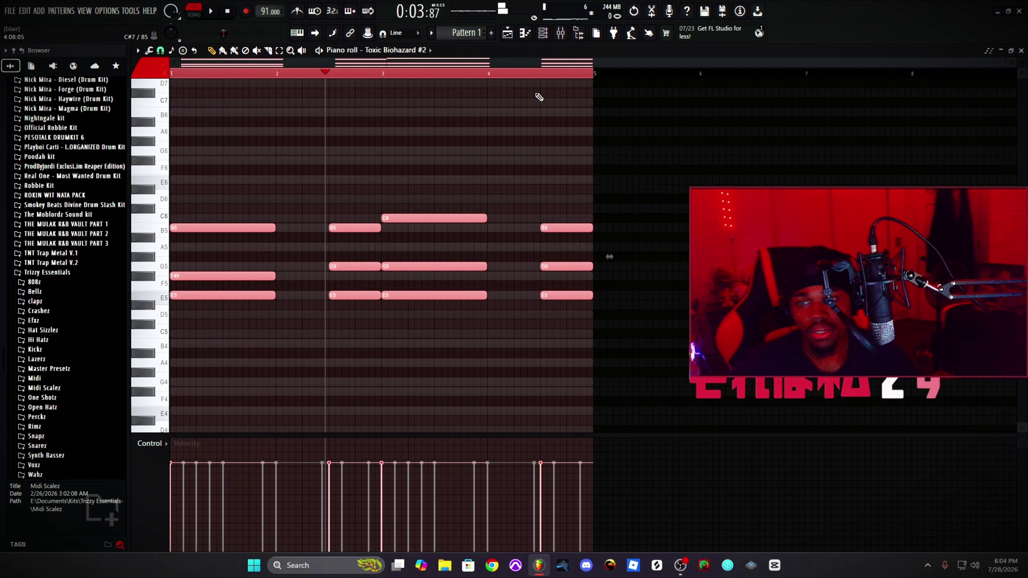
pyautogui.press('space')
# Step: Audition other programs on the second Toxic Biohazard during playback, settle on Drama Automatic ToTc and close the plugin
pyautogui.press('F6')
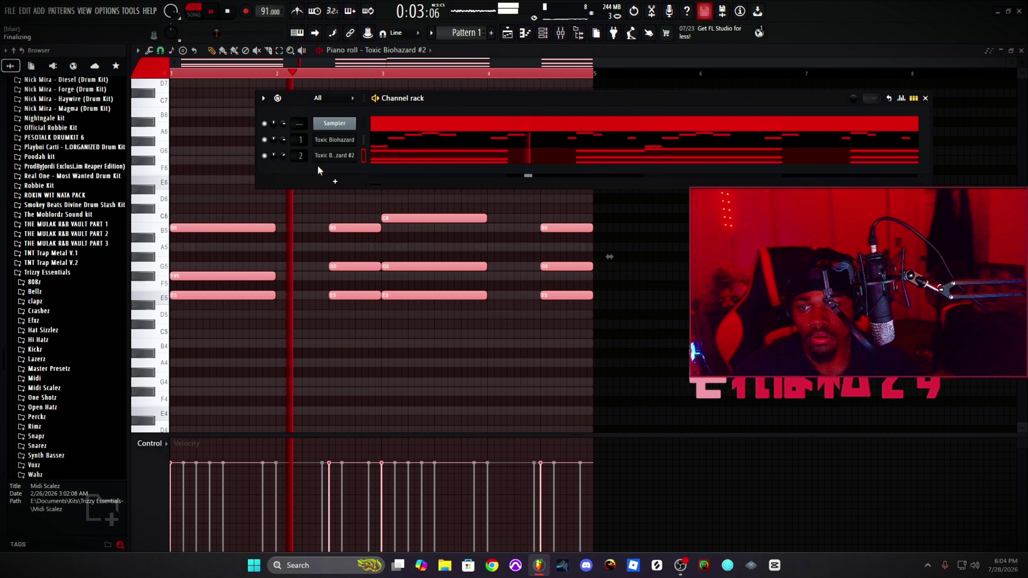
pyautogui.click(335, 155)
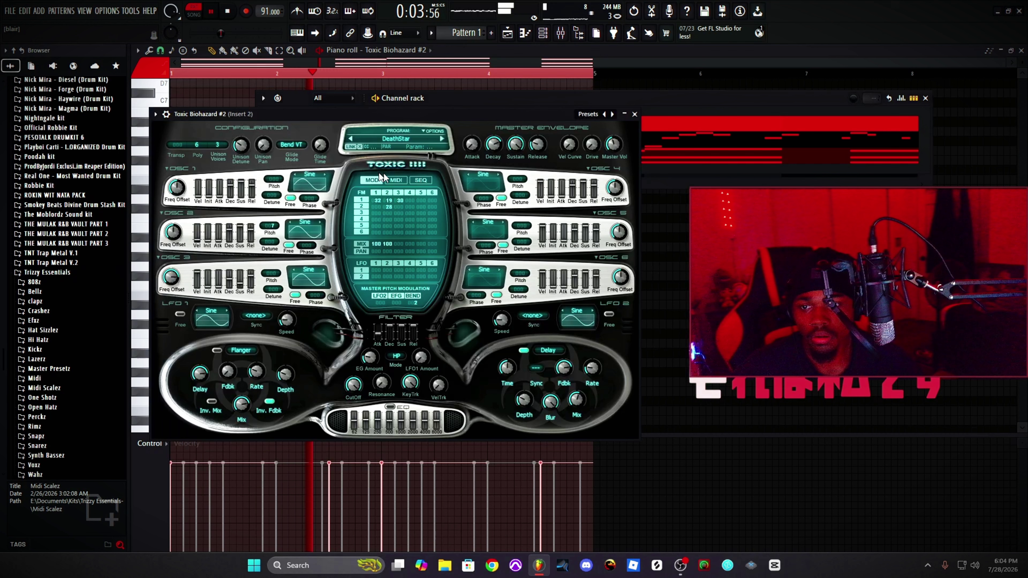
pyautogui.click(441, 139)
pyautogui.moveTo(442, 125); pyautogui.dragTo(461, 136)
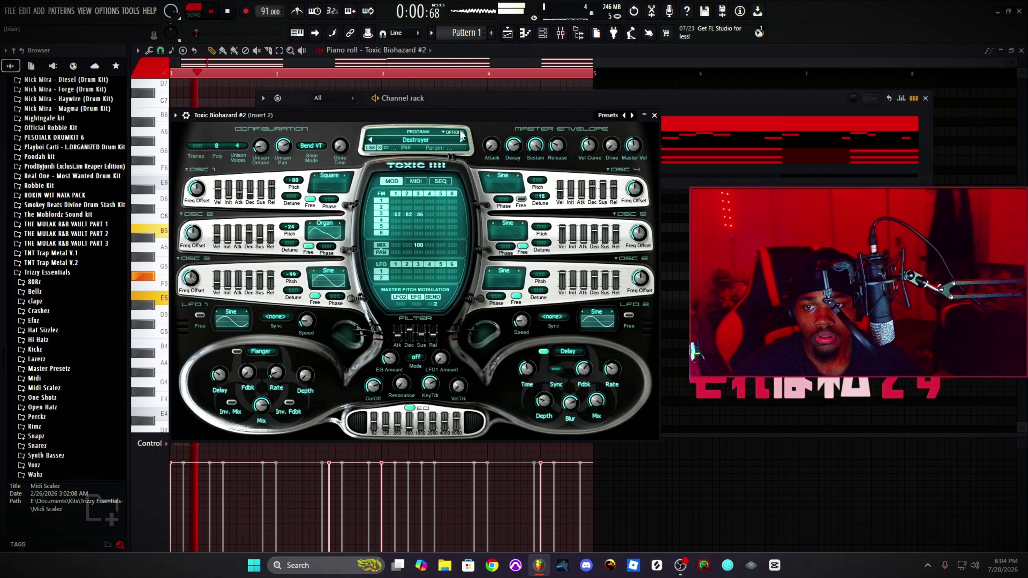
pyautogui.click(462, 140)
pyautogui.press('space')
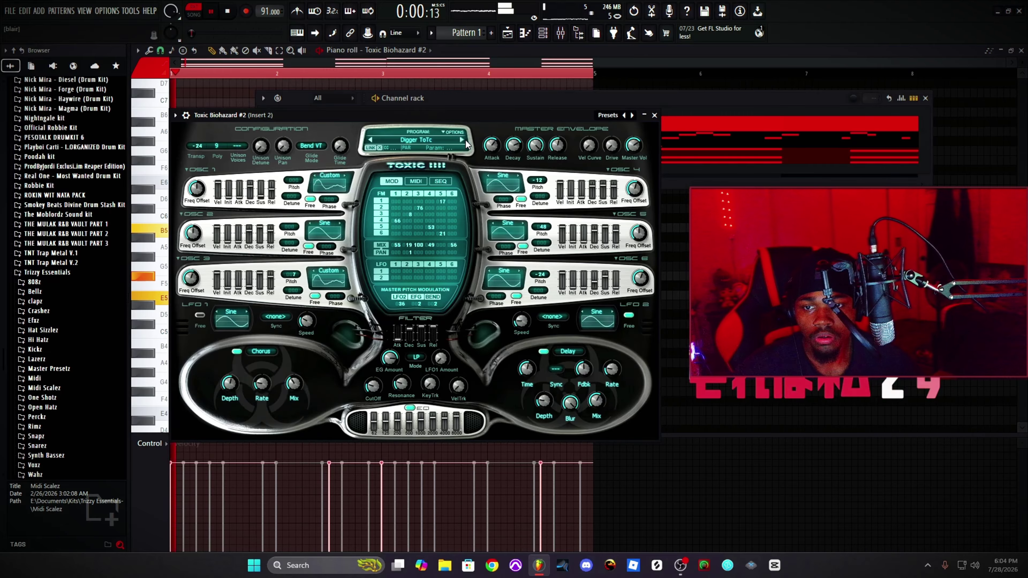
pyautogui.press('space')
pyautogui.click(462, 141)
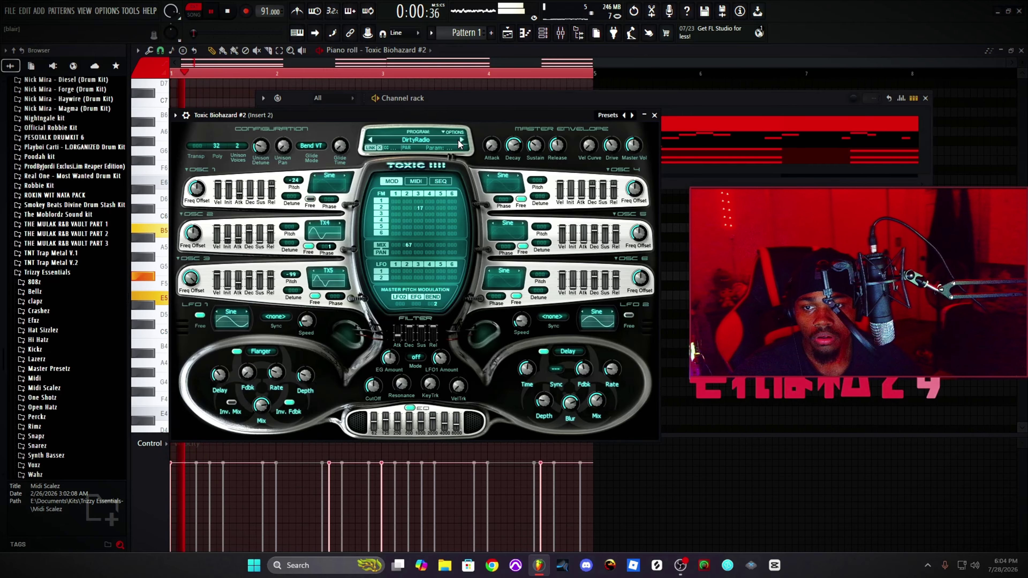
pyautogui.press('space')
pyautogui.click(462, 141)
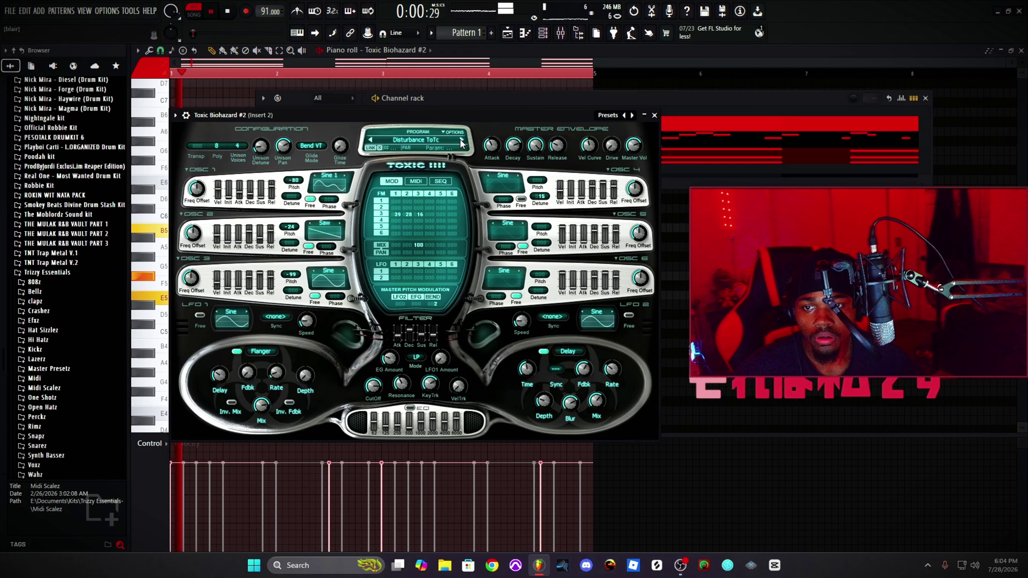
pyautogui.click(461, 140)
pyautogui.press('space')
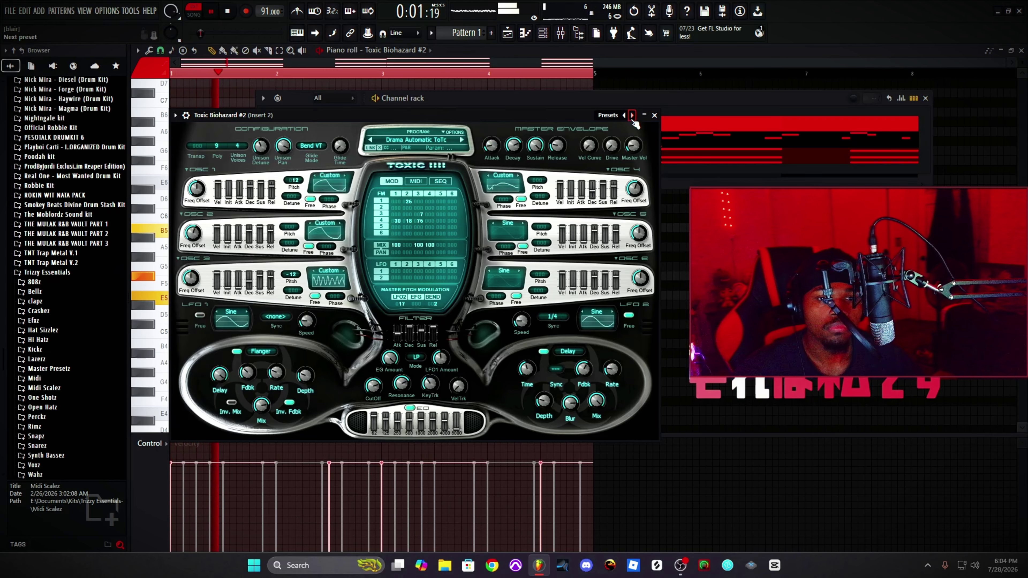
pyautogui.click(655, 116)
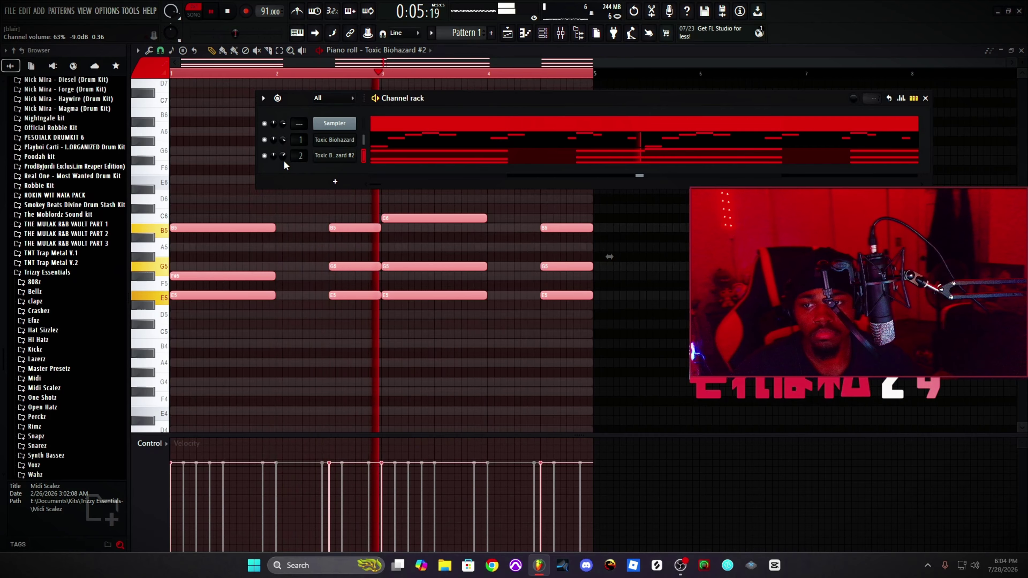
# Step: Add a FLEX channel with the All Strings Sustain preset from Essential Strings and close the plugin
pyautogui.click(335, 181)
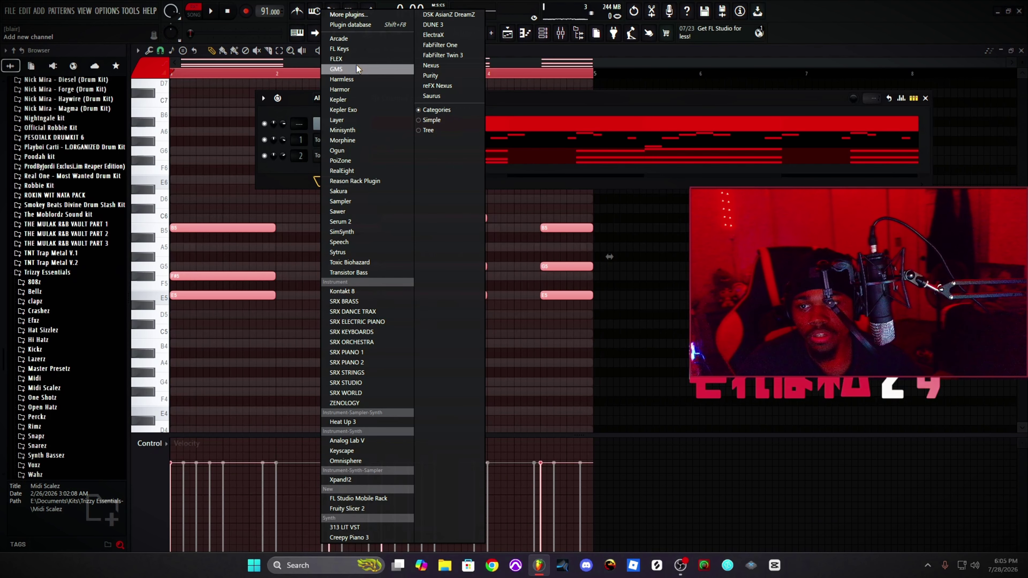
pyautogui.click(344, 59)
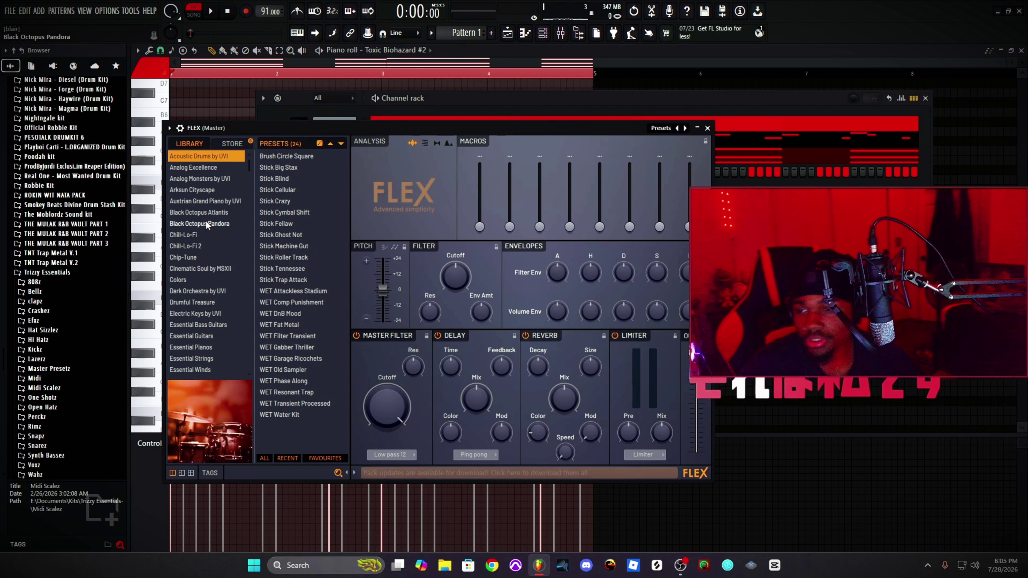
pyautogui.scroll(-3, 198, 243)
pyautogui.click(191, 244)
pyautogui.click(211, 256)
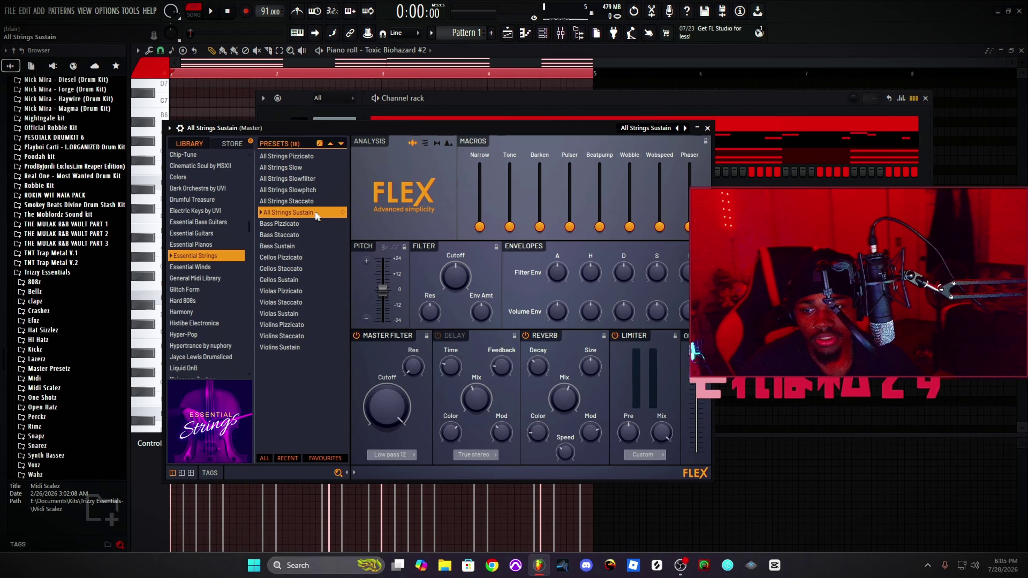
pyautogui.click(707, 128)
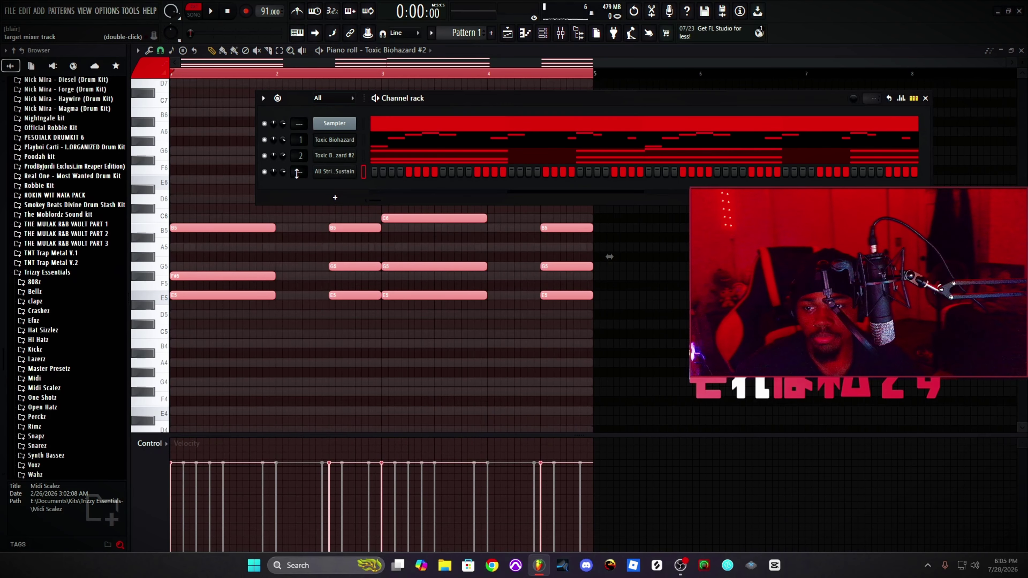
# Step: Enter four one-bar notes E6, F#6, G6 and F#6 in the All Strings Sustain piano roll
pyautogui.rightClick(344, 171)
pyautogui.click(374, 172)
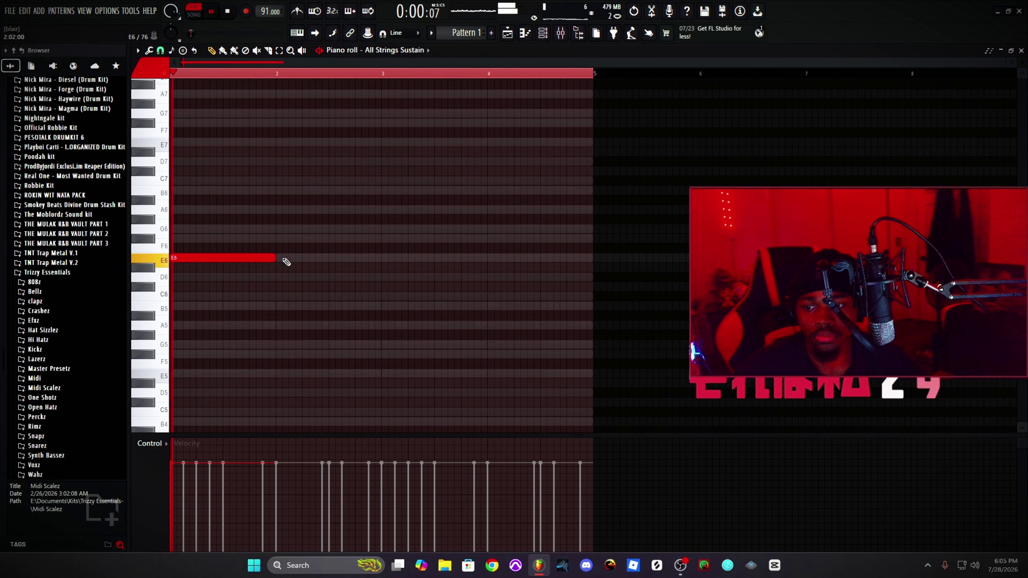
pyautogui.click(286, 238)
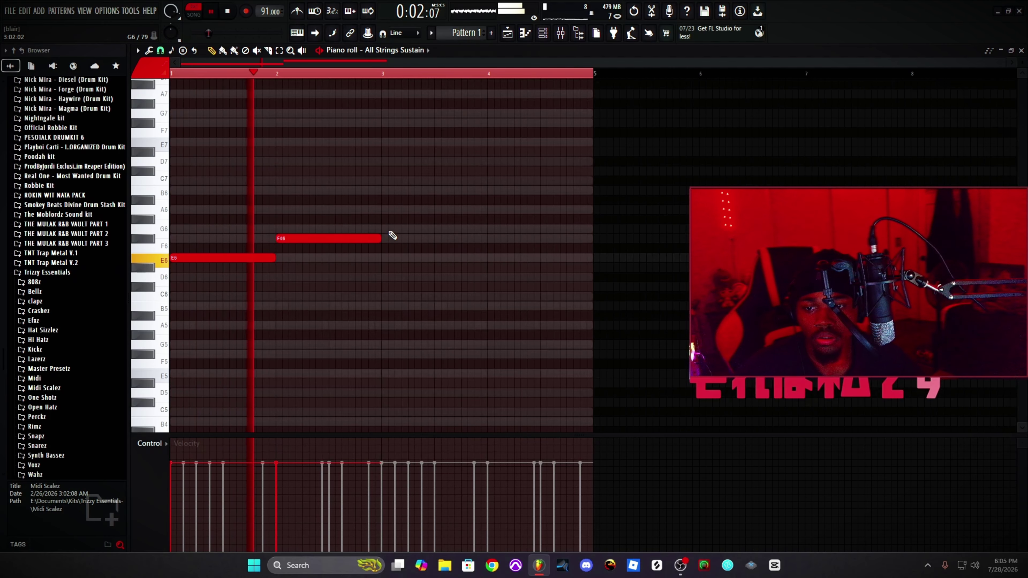
pyautogui.click(389, 229)
pyautogui.click(488, 239)
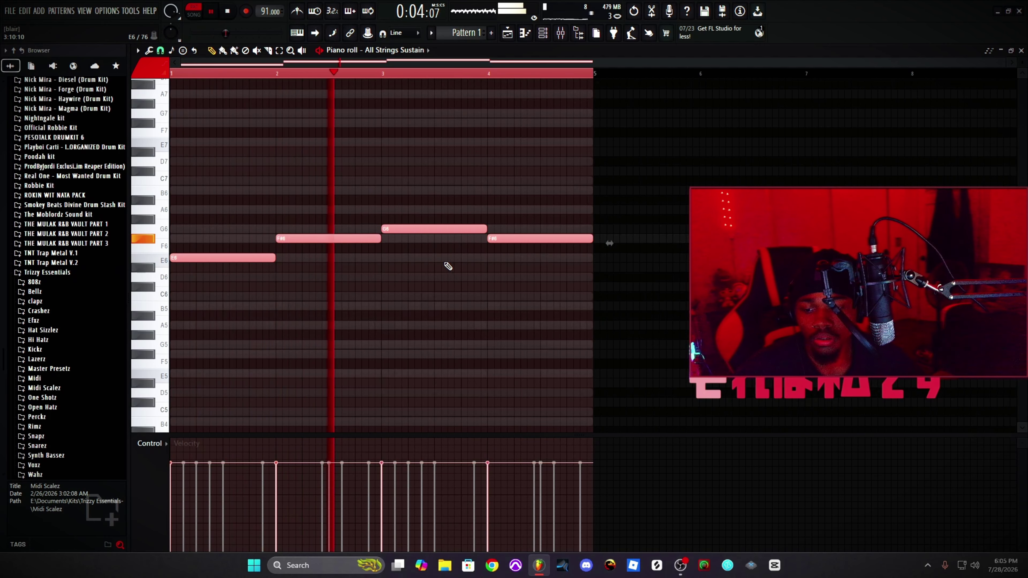
# Step: Randomize the string notes' velocities, raise all four notes by one octave and play the pattern
pyautogui.hotkey('alt', 'r')
pyautogui.click(571, 382)
pyautogui.scroll(3, 553, 289)
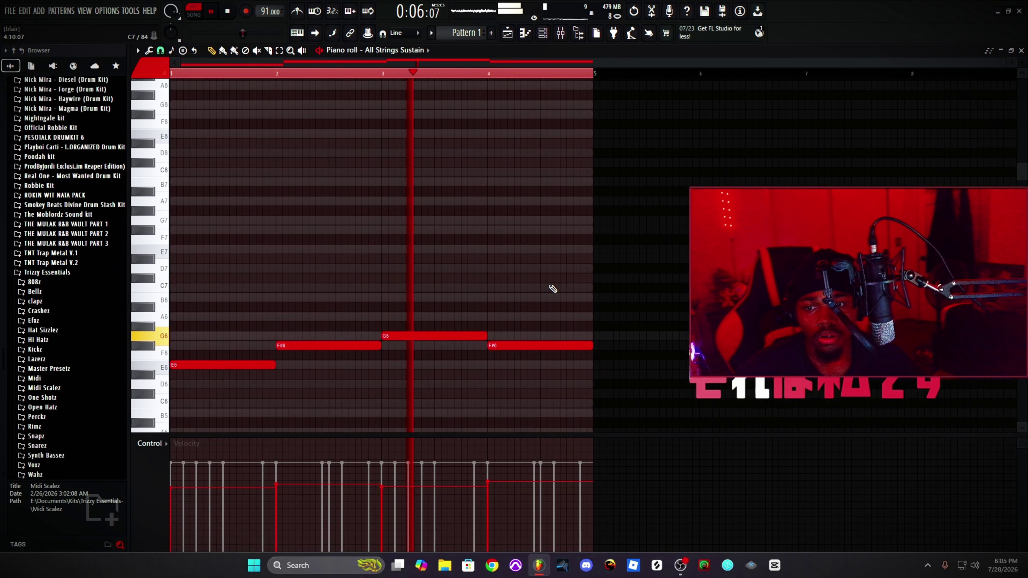
pyautogui.hotkey('ctrl', 'Up')
pyautogui.press('space')
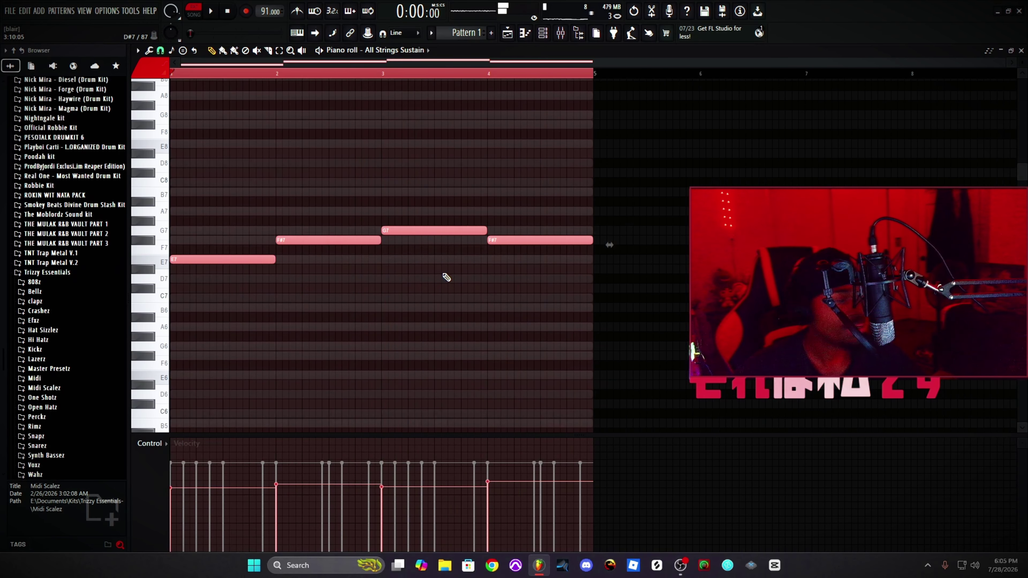
pyautogui.press('space')
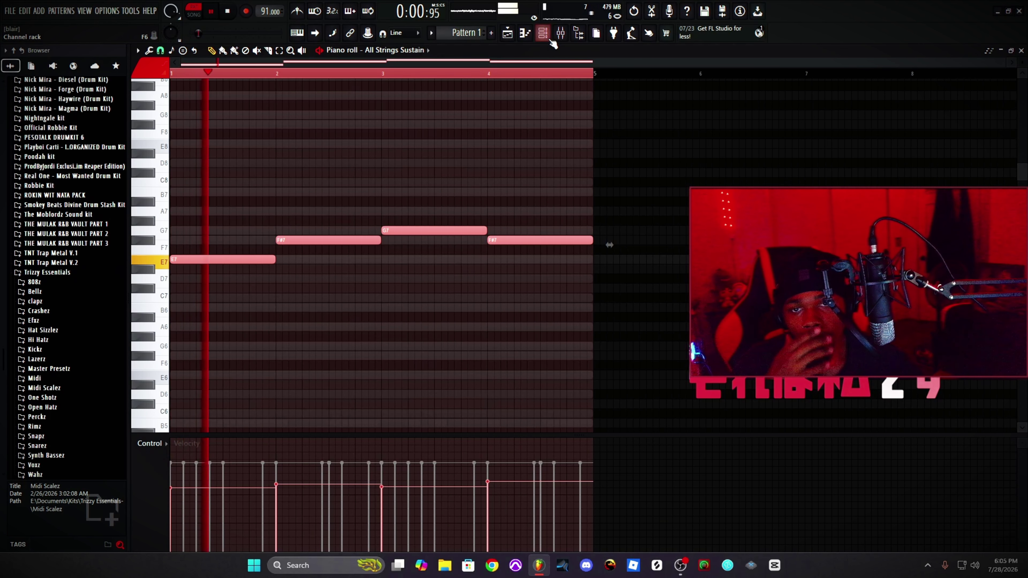
# Step: Try a new Sakura instrument channel in the channel rack and delete it
pyautogui.press('F6')
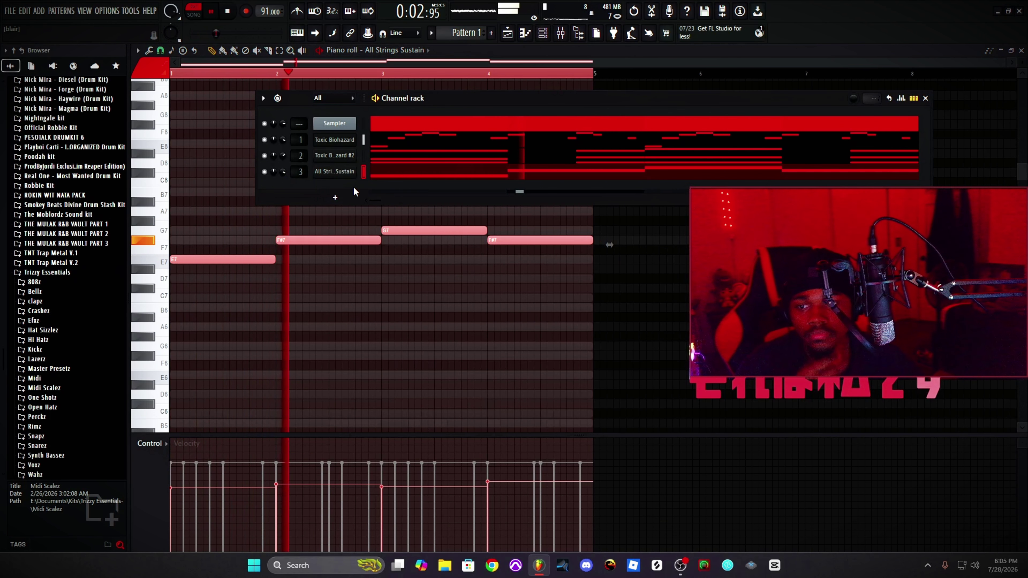
pyautogui.click(335, 197)
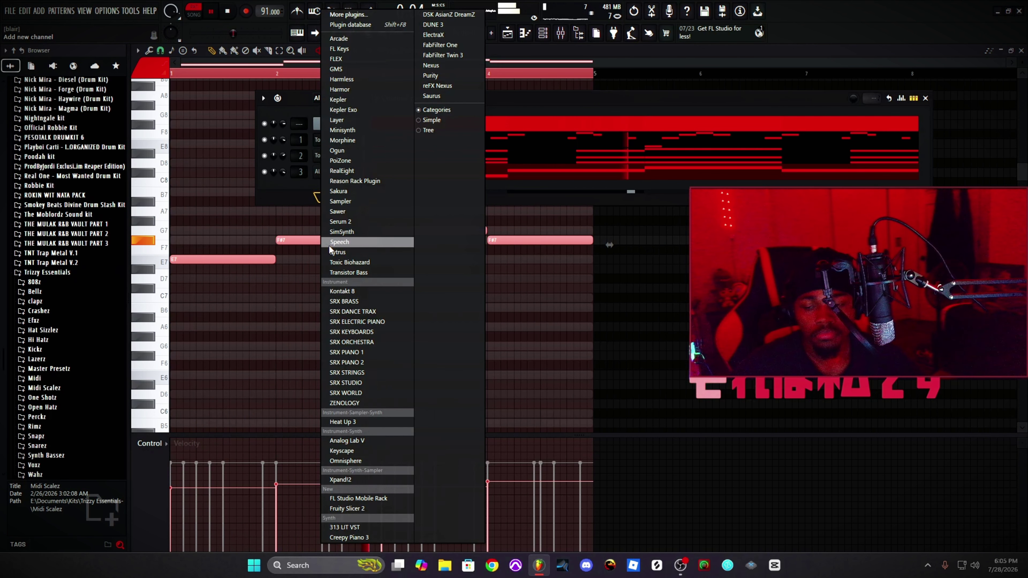
pyautogui.click(296, 210)
pyautogui.click(335, 198)
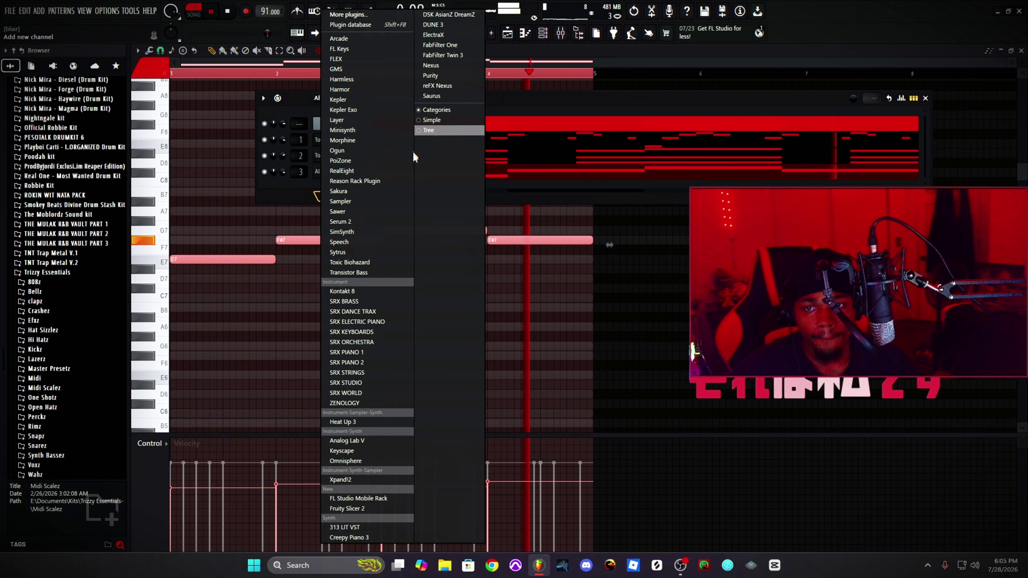
pyautogui.click(344, 190)
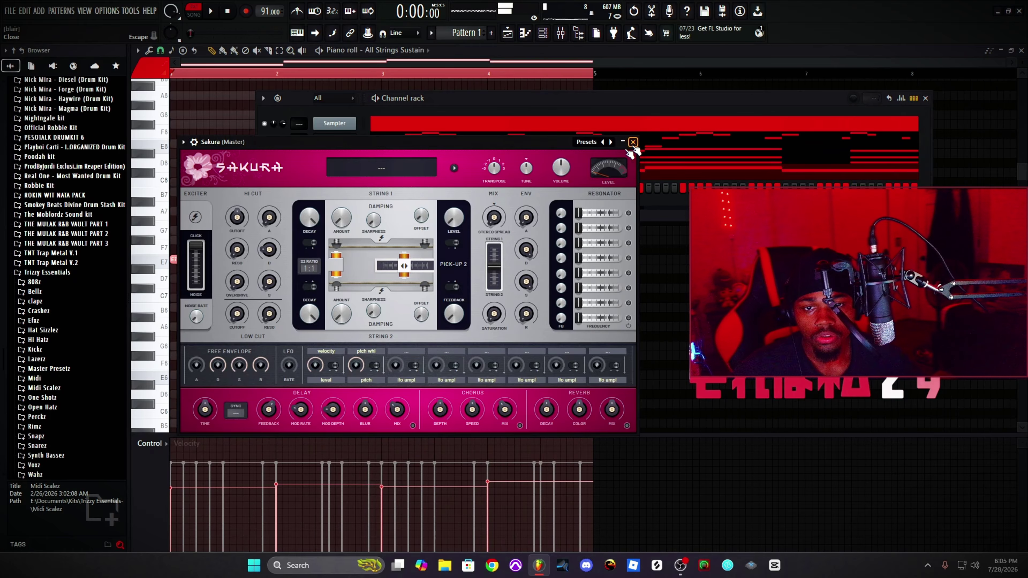
pyautogui.click(633, 141)
pyautogui.rightClick(356, 176)
pyautogui.click(379, 322)
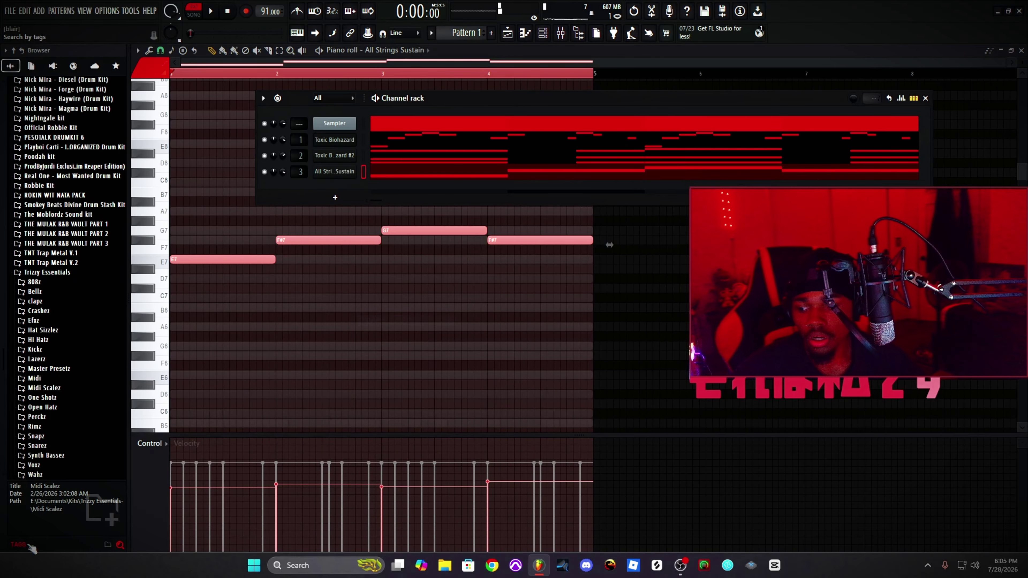
# Step: Search the browser for "close grand", add Close Grand as a new channel and close its plugin window
pyautogui.write('close grand')
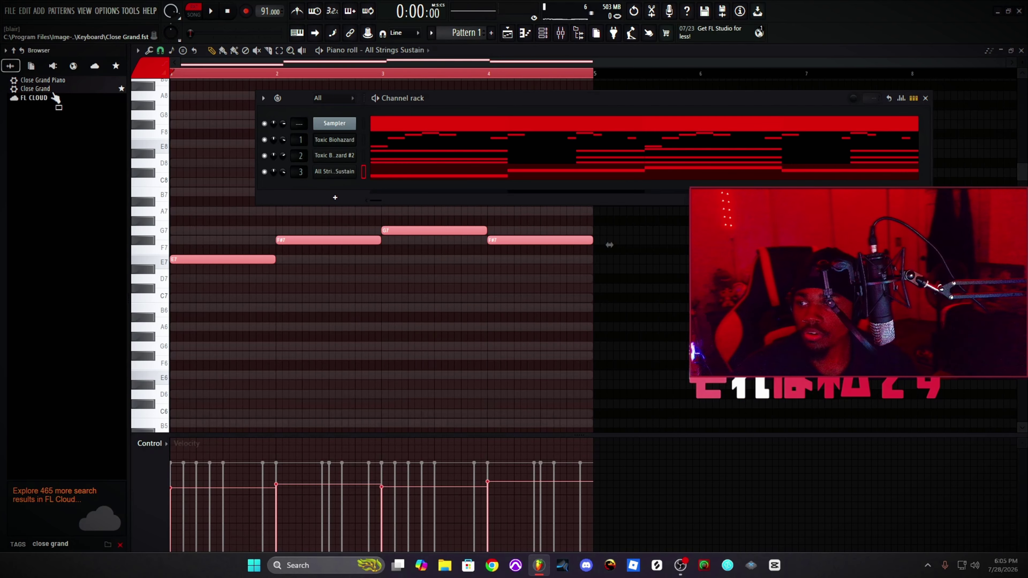
pyautogui.moveTo(53, 90); pyautogui.dragTo(335, 213)
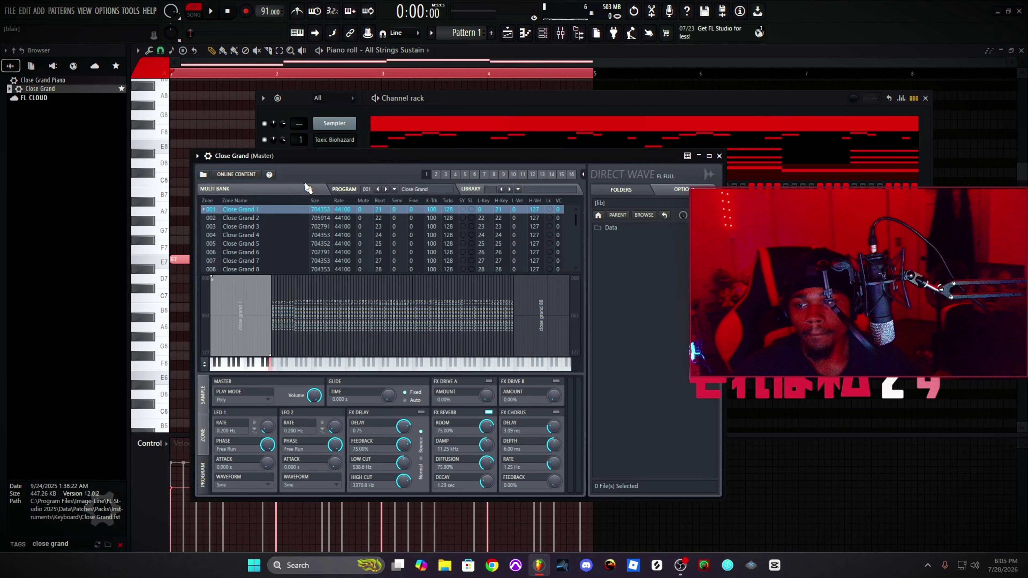
pyautogui.click(719, 156)
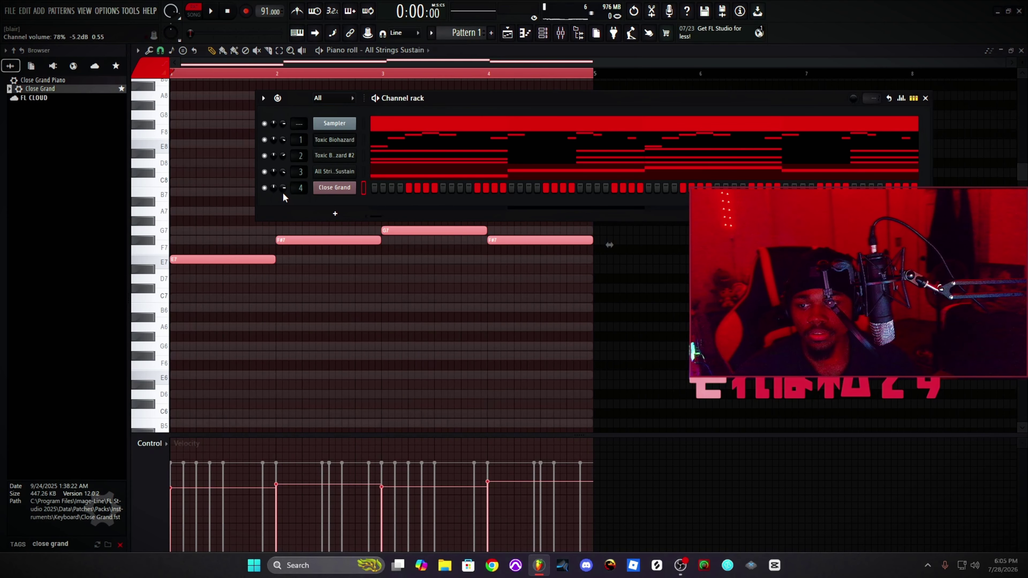
# Step: Enter notes E4, A4 and B4 in bar 1 and a short C5 followed by B4 in bar 2 of the Close Grand piano roll
pyautogui.rightClick(339, 192)
pyautogui.click(411, 189)
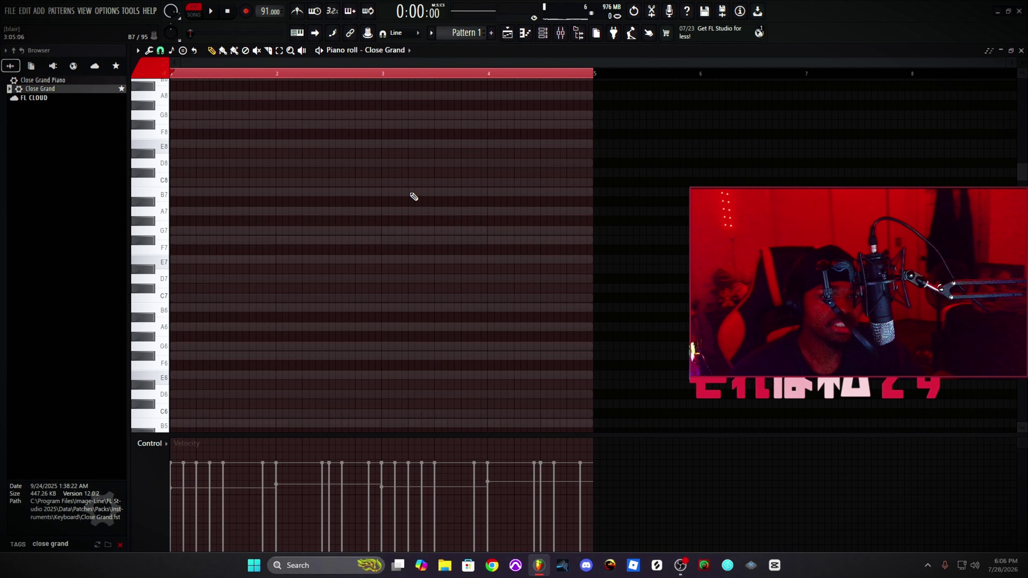
pyautogui.scroll(-6, 241, 284)
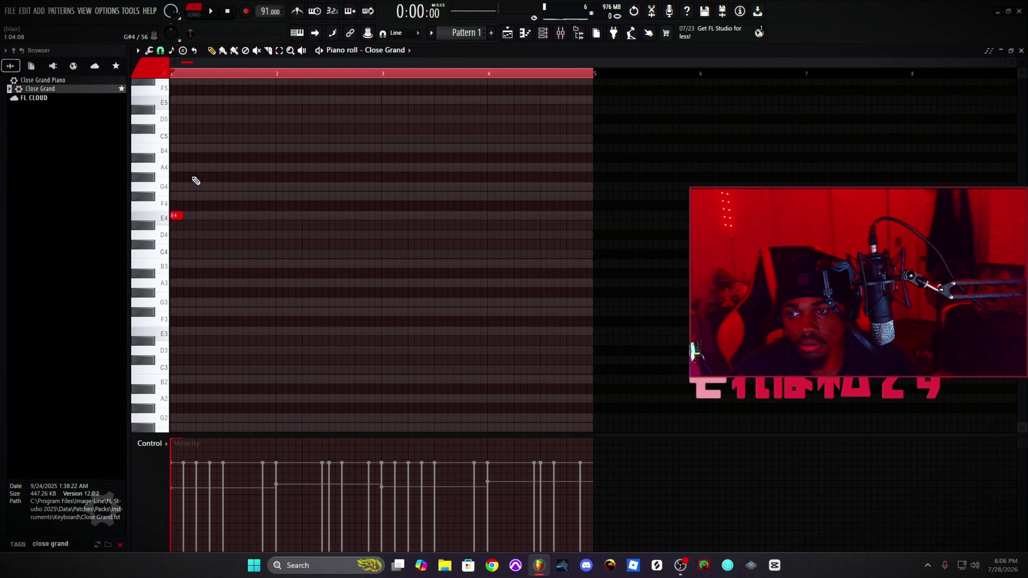
pyautogui.click(196, 167)
pyautogui.click(213, 148)
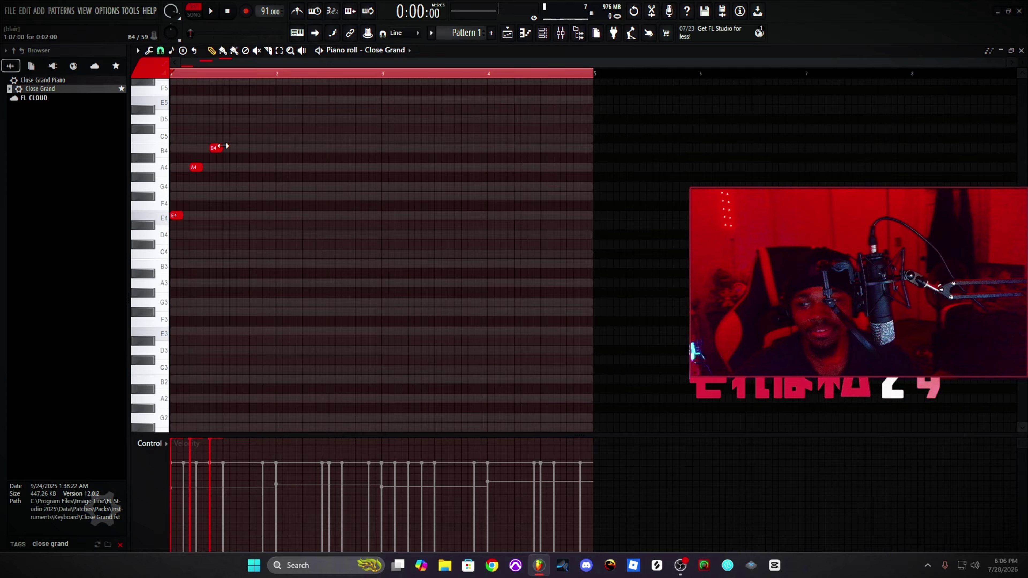
pyautogui.press('space')
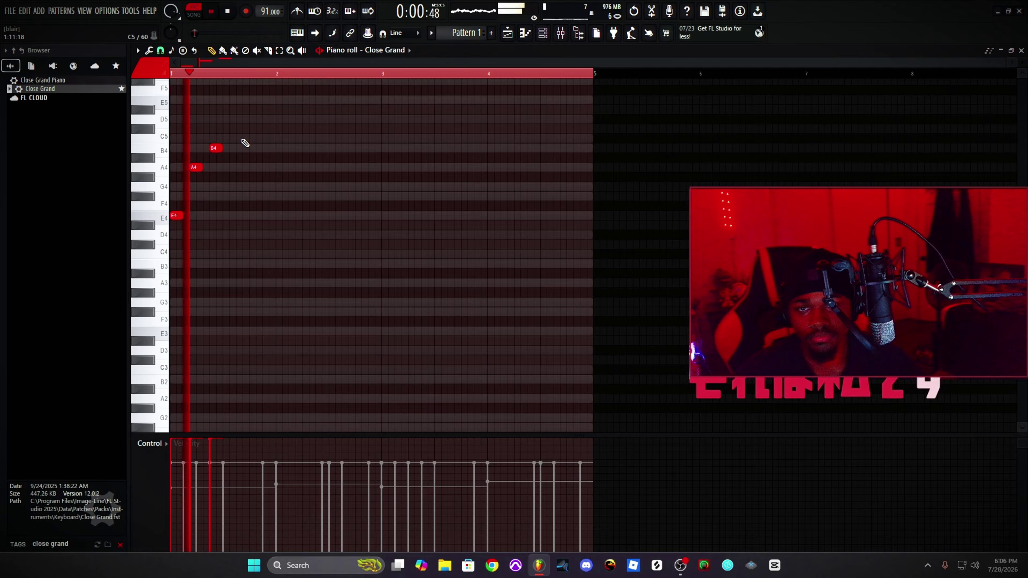
pyautogui.click(327, 138)
pyautogui.press('space')
pyautogui.click(332, 149)
pyautogui.press('space')
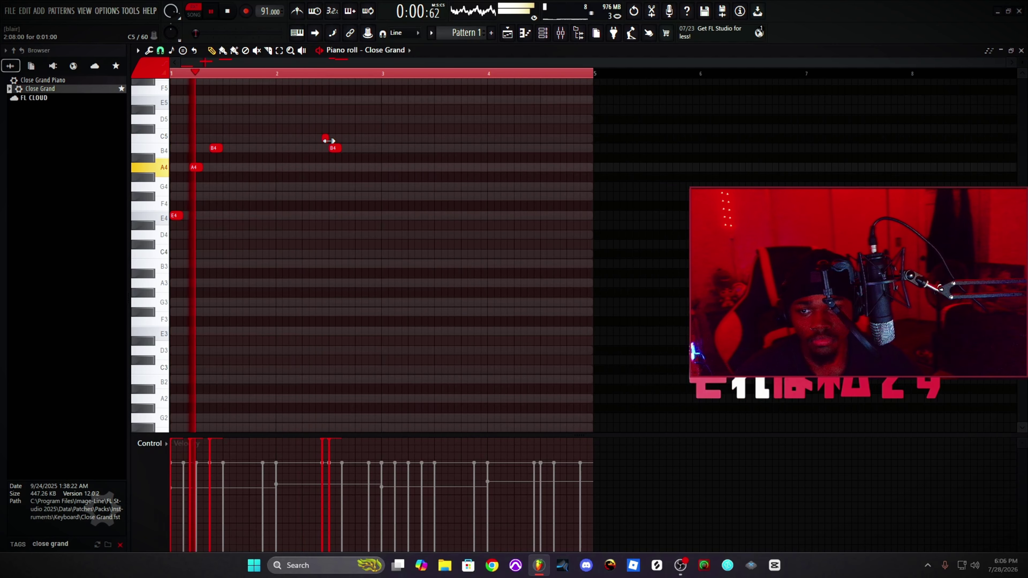
# Step: Mute the Sampler channel and play the pattern with the other four channels
pyautogui.click(341, 74)
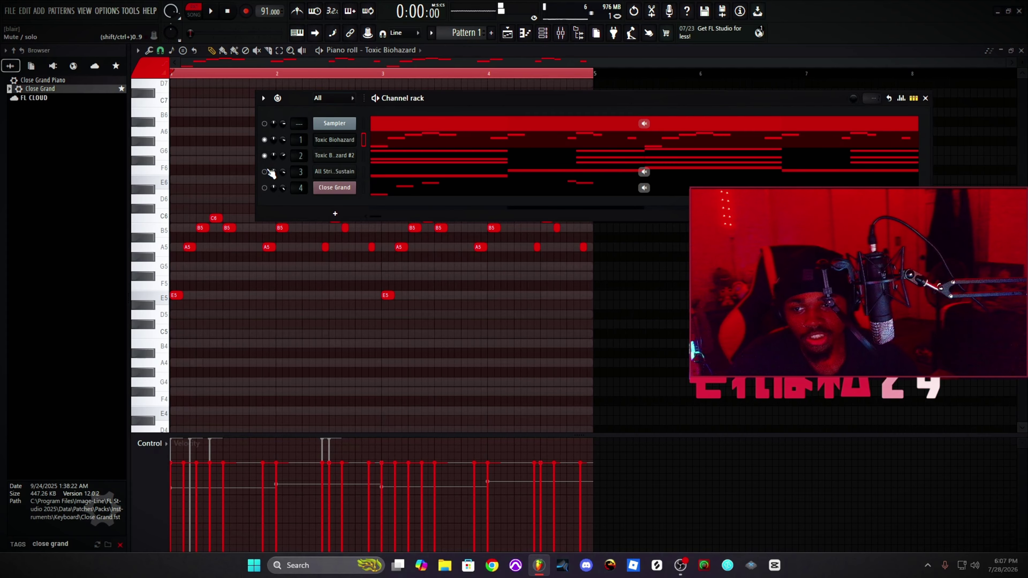
pyautogui.press('space')
pyautogui.press('F6')
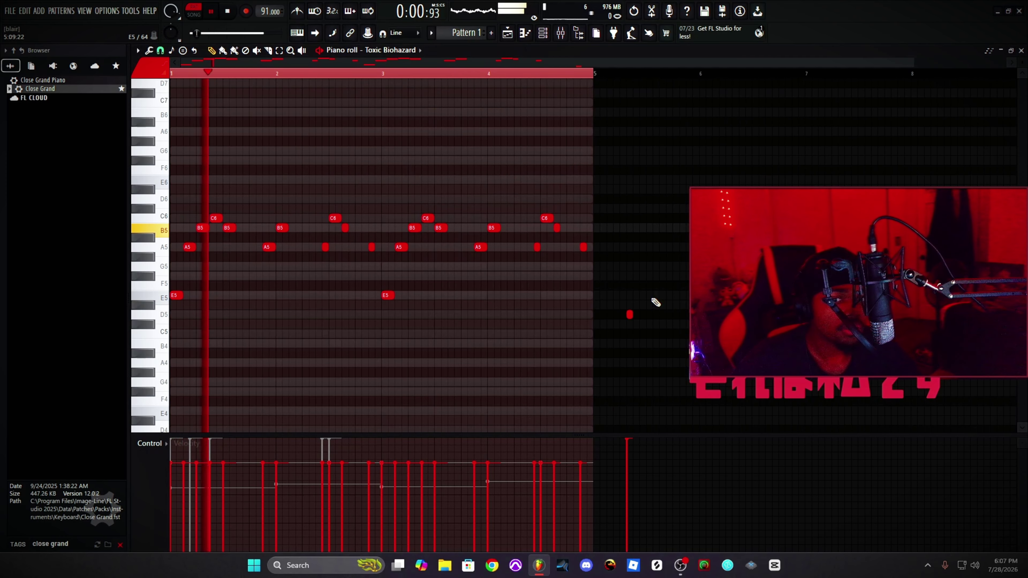
pyautogui.click(542, 34)
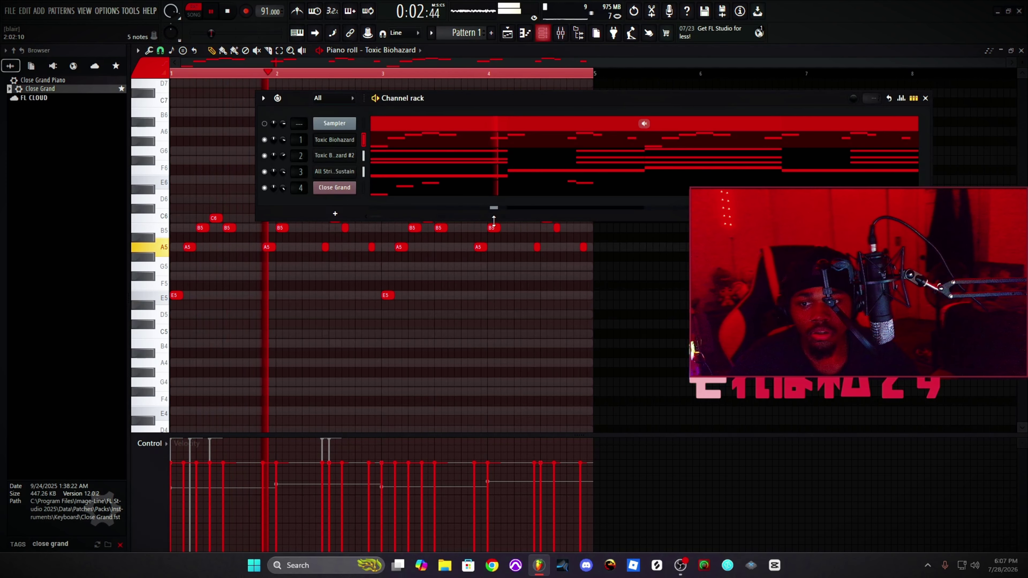
# Step: Duplicate the five Close Grand notes from bars 1 and 2 into bars 3 and 4
pyautogui.click(456, 190)
pyautogui.scroll(-3, 401, 290)
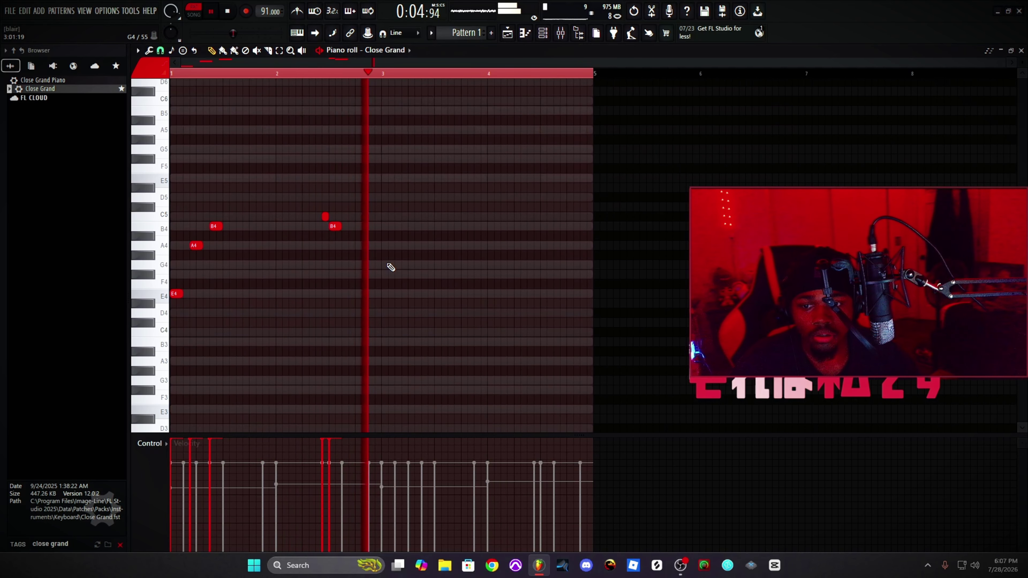
pyautogui.press('space')
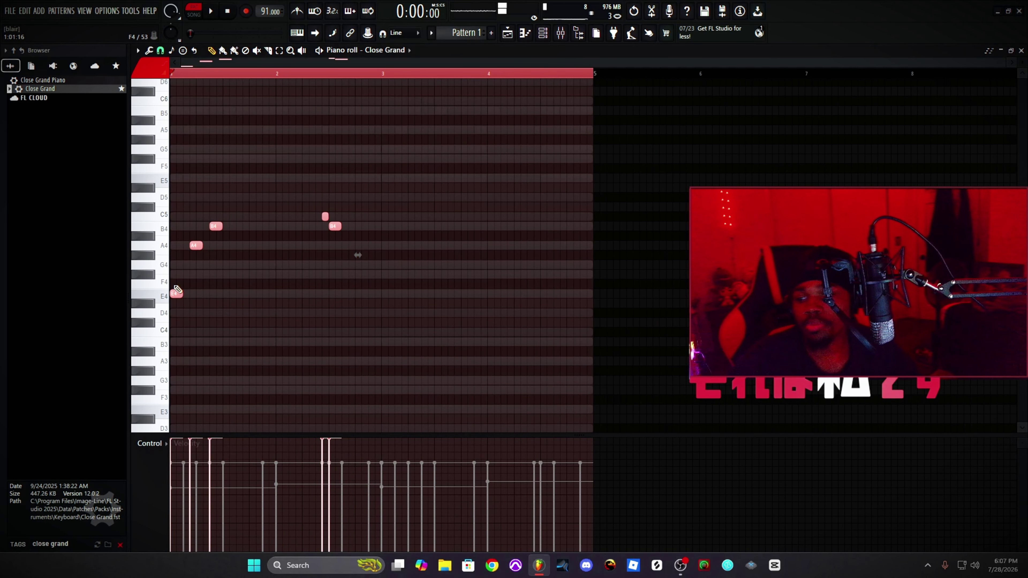
pyautogui.moveTo(176, 296); pyautogui.dragTo(386, 297)
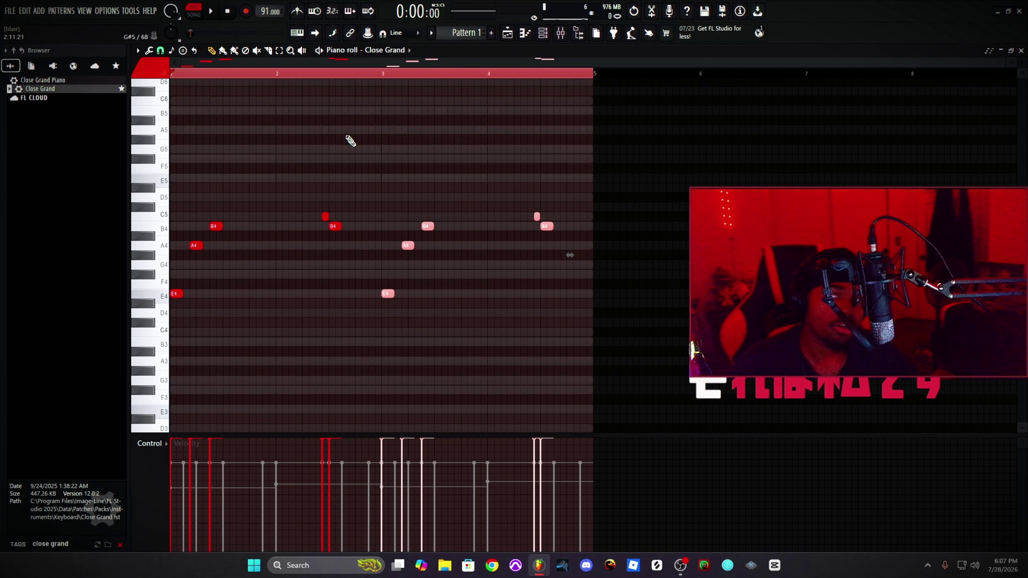
# Step: Try an extra higher note near the end of bar 2 in the Close Grand piano roll and delete it
pyautogui.click(359, 154)
pyautogui.rightClick(364, 154)
pyautogui.rightClick(364, 154)
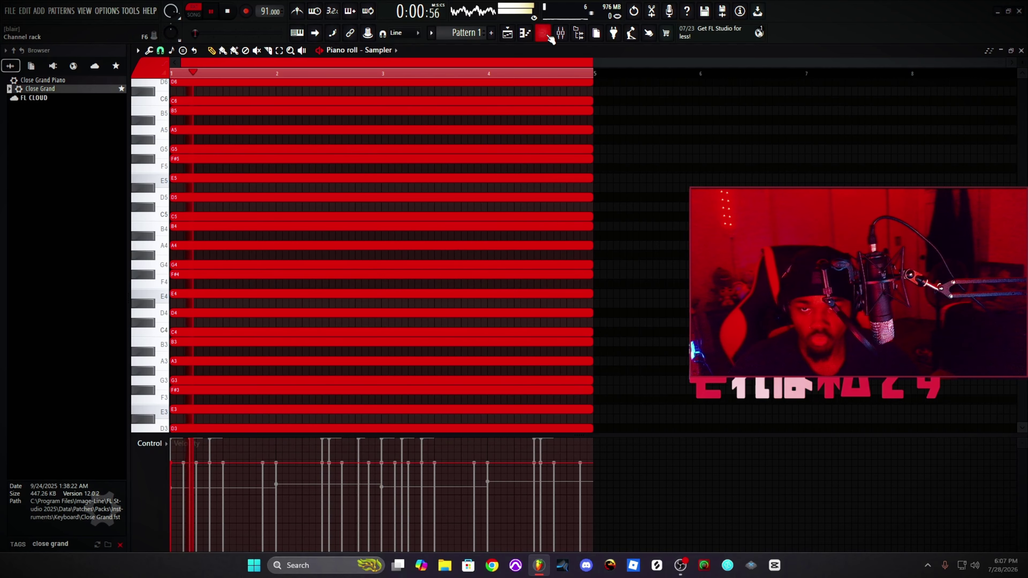
pyautogui.press('F6')
pyautogui.click(448, 190)
pyautogui.rightClick(362, 226)
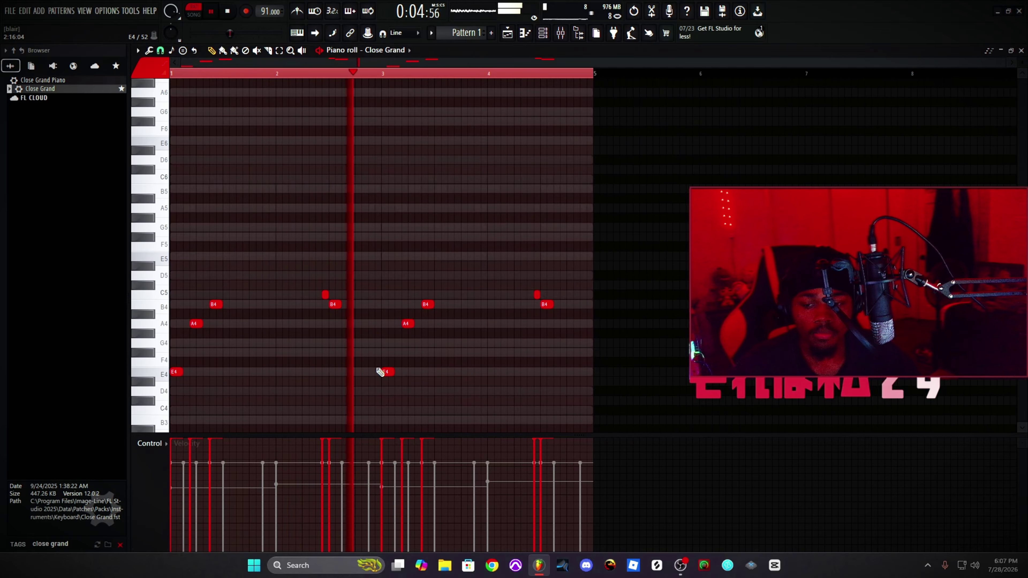
# Step: Try a C5 and B4 variation after the A4 in bar 3, delete it and restore the single B4
pyautogui.click(437, 295)
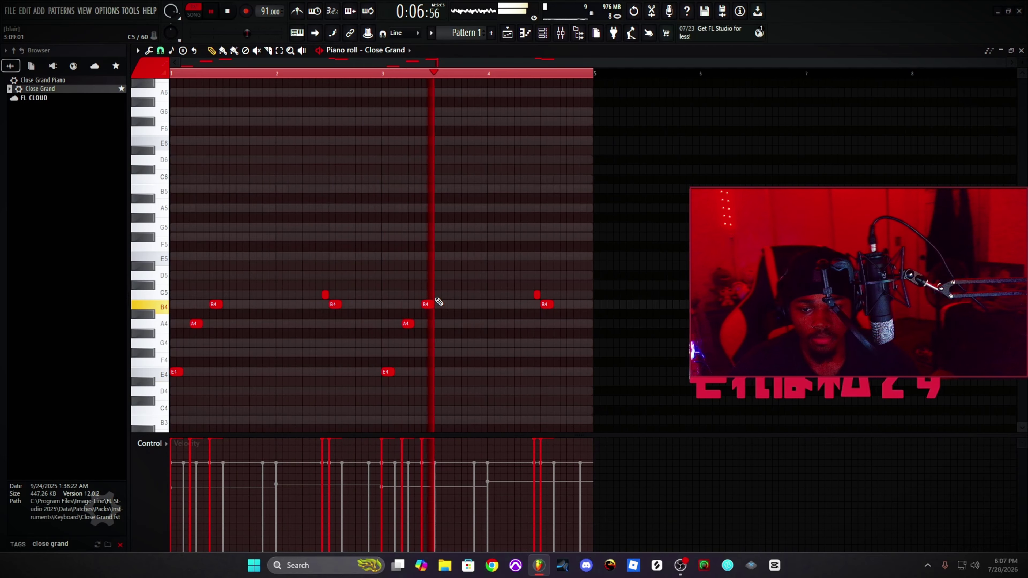
pyautogui.press('space')
pyautogui.click(382, 74)
pyautogui.press('space')
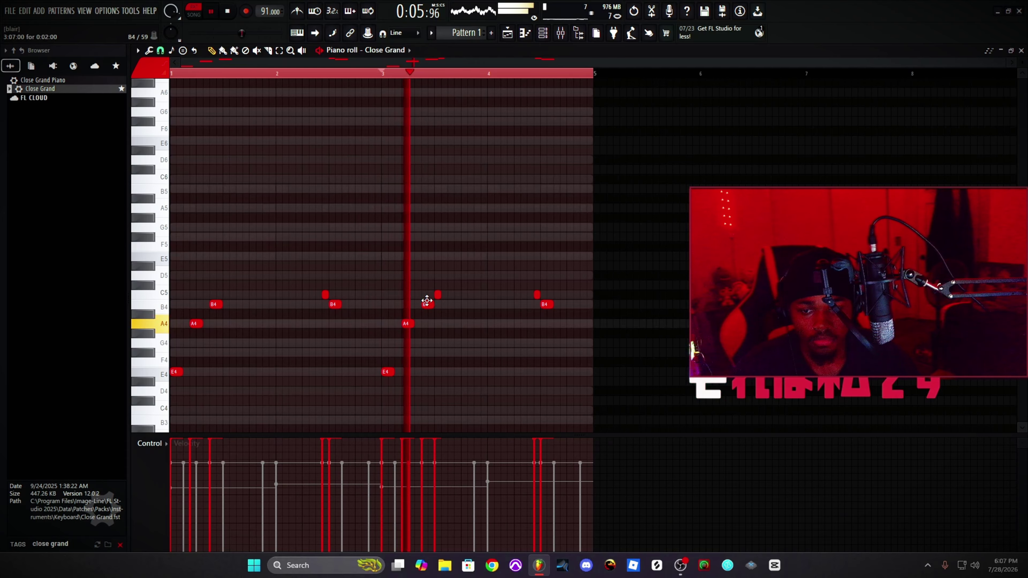
pyautogui.press('space')
pyautogui.press('space')
pyautogui.moveTo(437, 298); pyautogui.dragTo(437, 305)
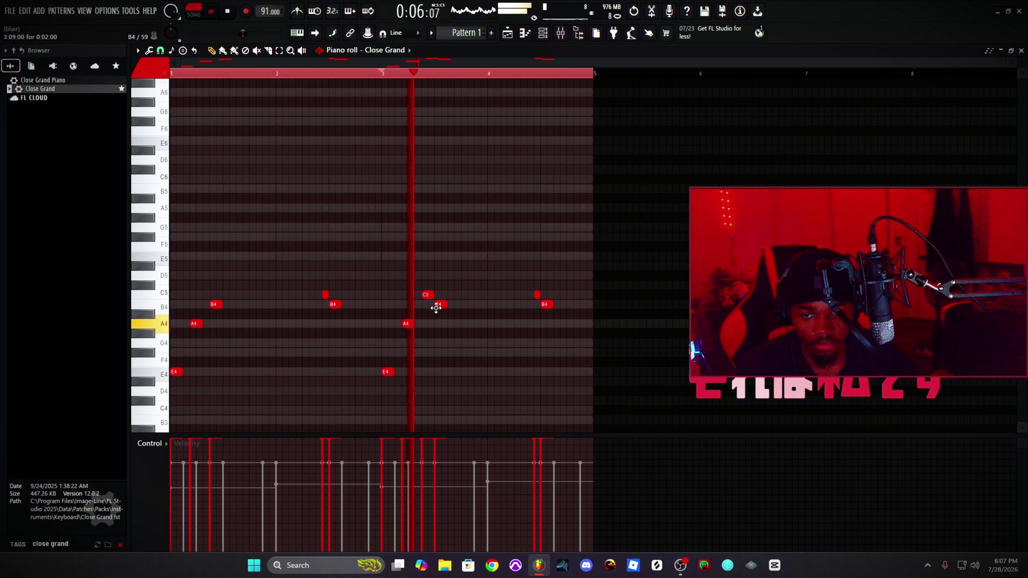
pyautogui.rightClick(437, 303)
pyautogui.rightClick(427, 295)
pyautogui.press('space')
pyautogui.press('space')
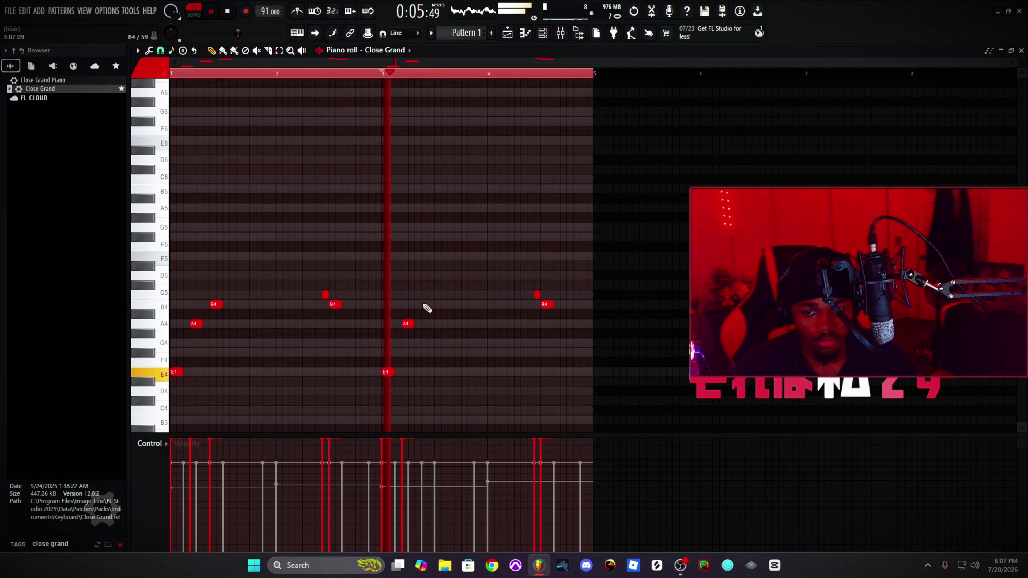
pyautogui.click(425, 304)
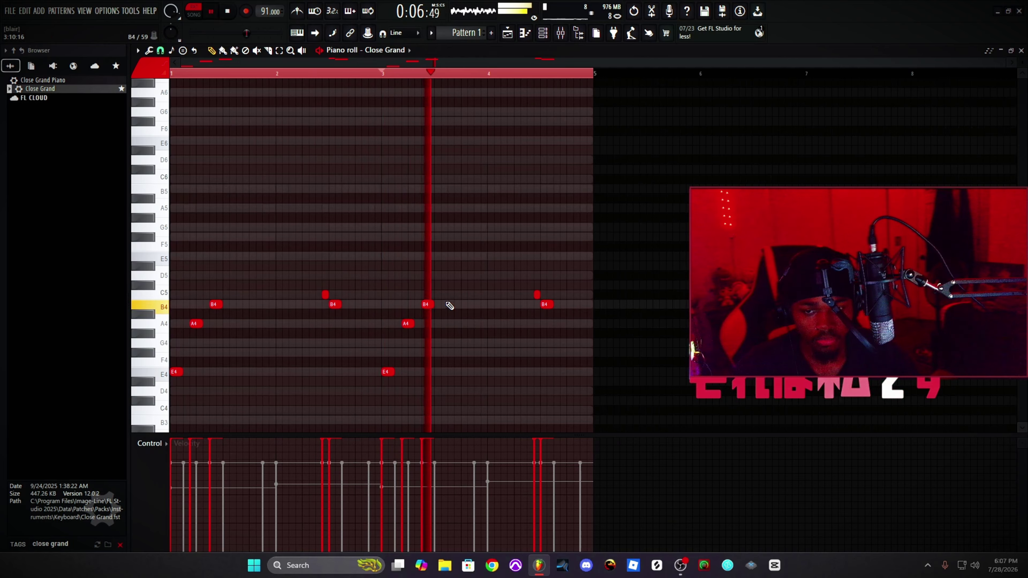
# Step: Add a short C5 just before bar 4 and a B4 on its downbeat, and delete the copied C5 and B4 in bar 4
pyautogui.click(483, 295)
pyautogui.press('space')
pyautogui.press('space')
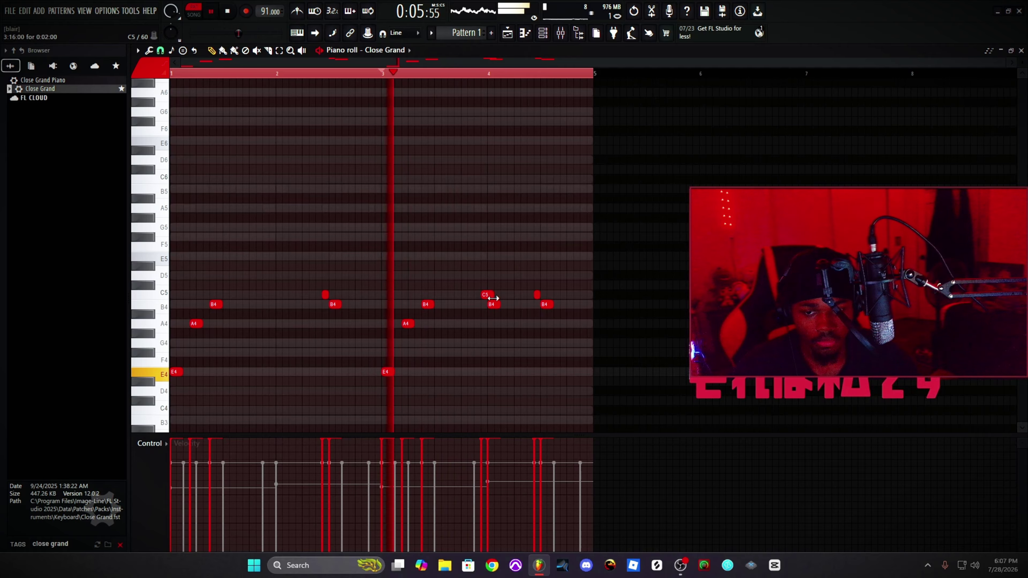
pyautogui.rightClick(537, 295)
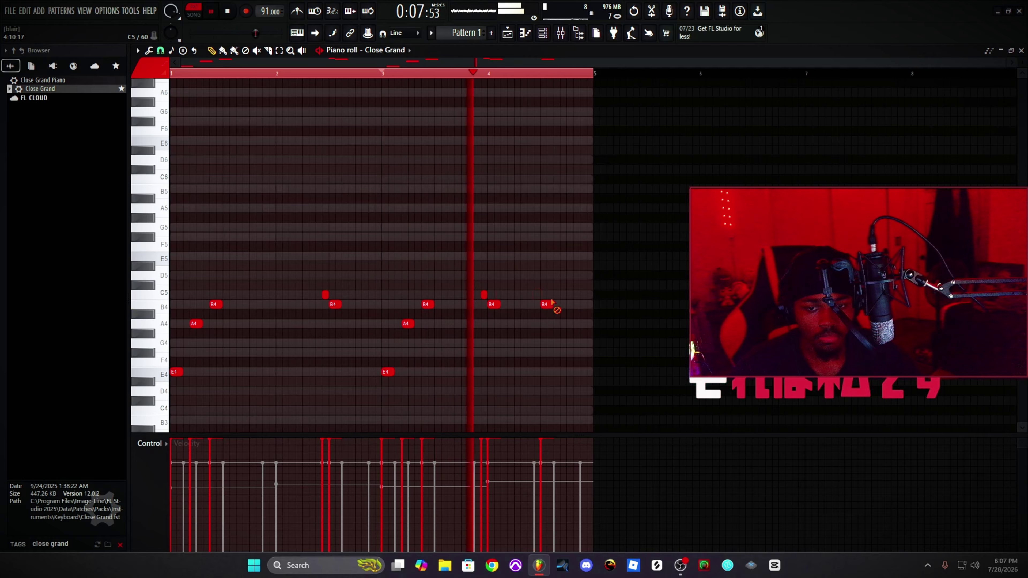
pyautogui.rightClick(544, 304)
# Step: Enter five short notes C5, B4, A4, B4 and C5 in bar 4, and lower the whole piano melody by two octaves
pyautogui.click(537, 295)
pyautogui.press('space')
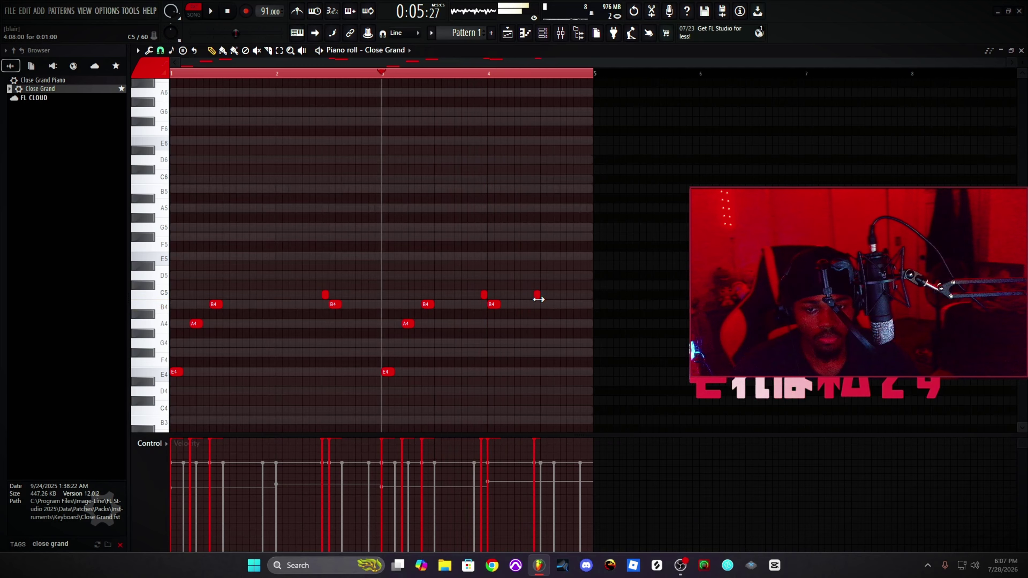
pyautogui.click(487, 75)
pyautogui.press('space')
pyautogui.click(543, 304)
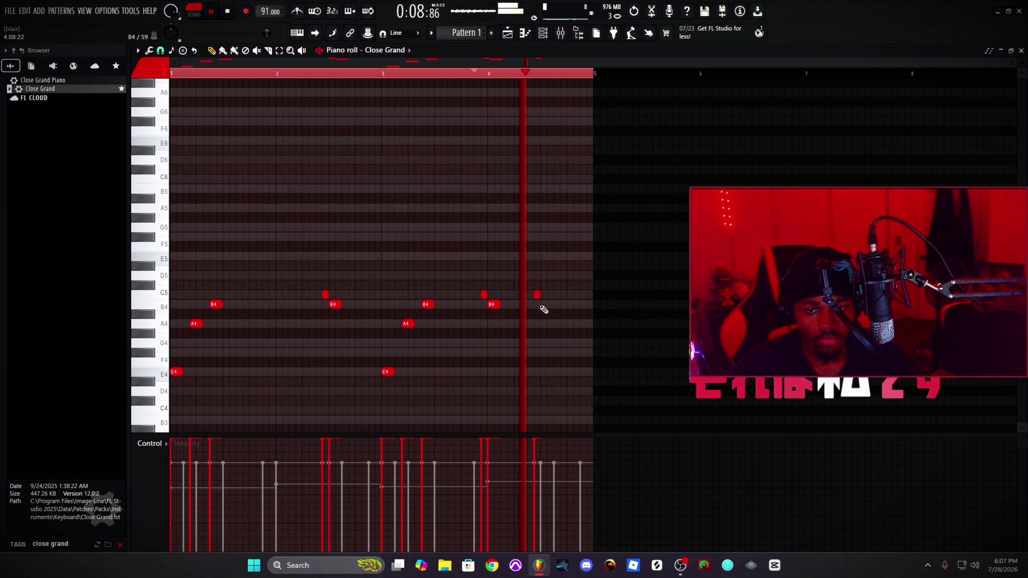
pyautogui.click(557, 323)
pyautogui.press('space')
pyautogui.press('space')
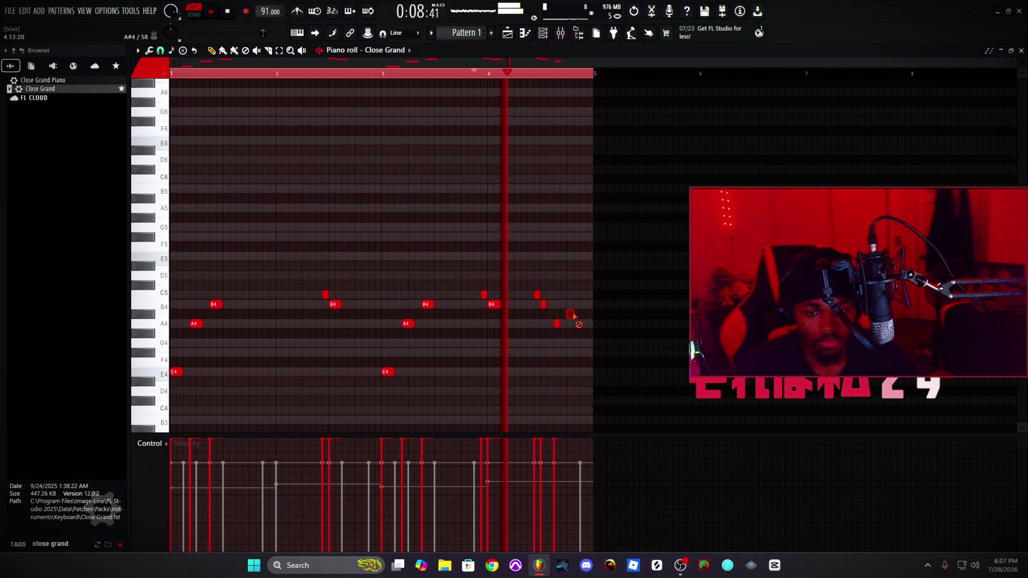
pyautogui.press('space')
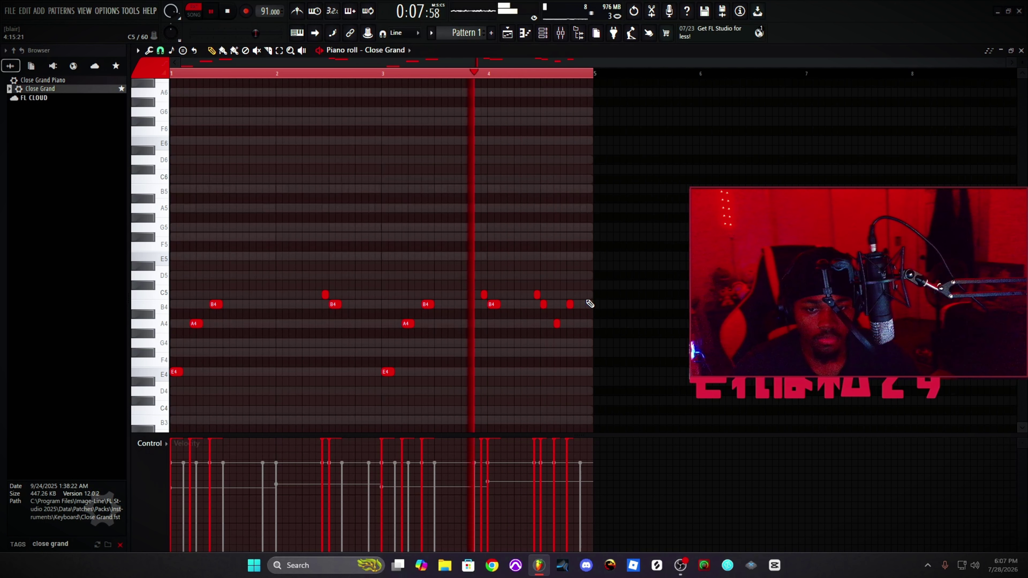
pyautogui.press('space')
pyautogui.click(583, 295)
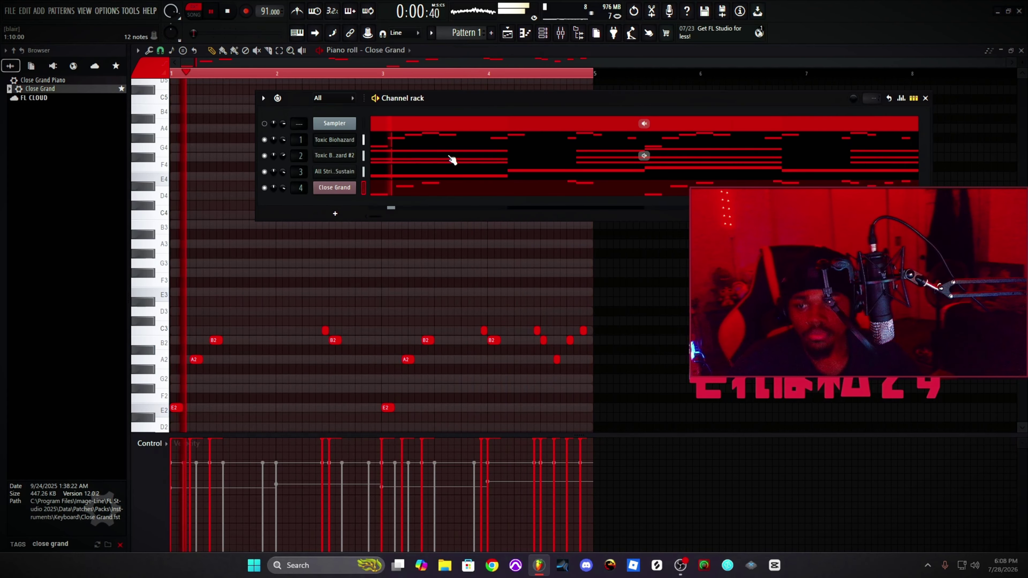
# Step: Clear the browser search, shift the channel rack slightly and stop playback
pyautogui.click(120, 544)
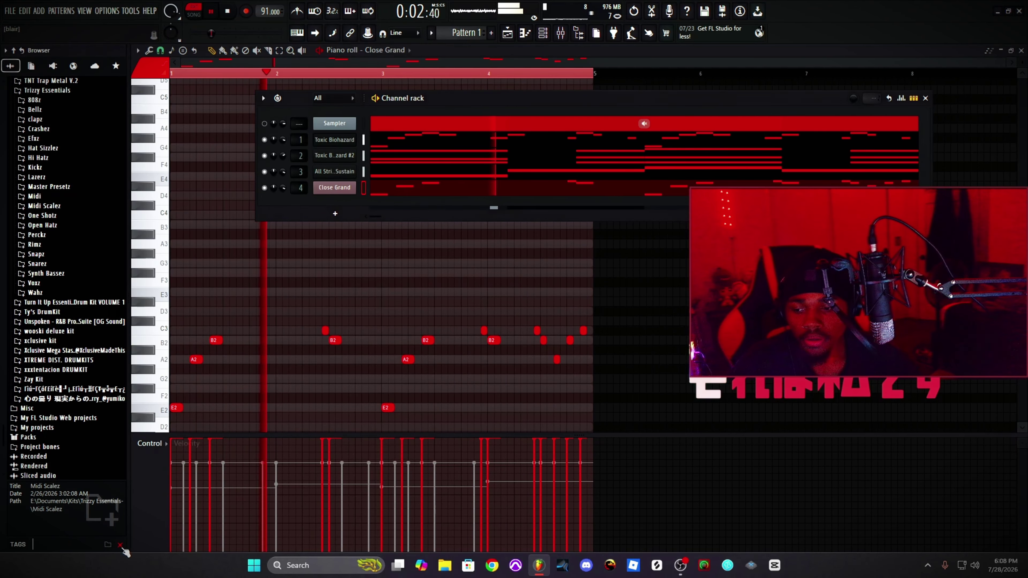
pyautogui.moveTo(501, 99); pyautogui.dragTo(524, 101)
pyautogui.press('space')
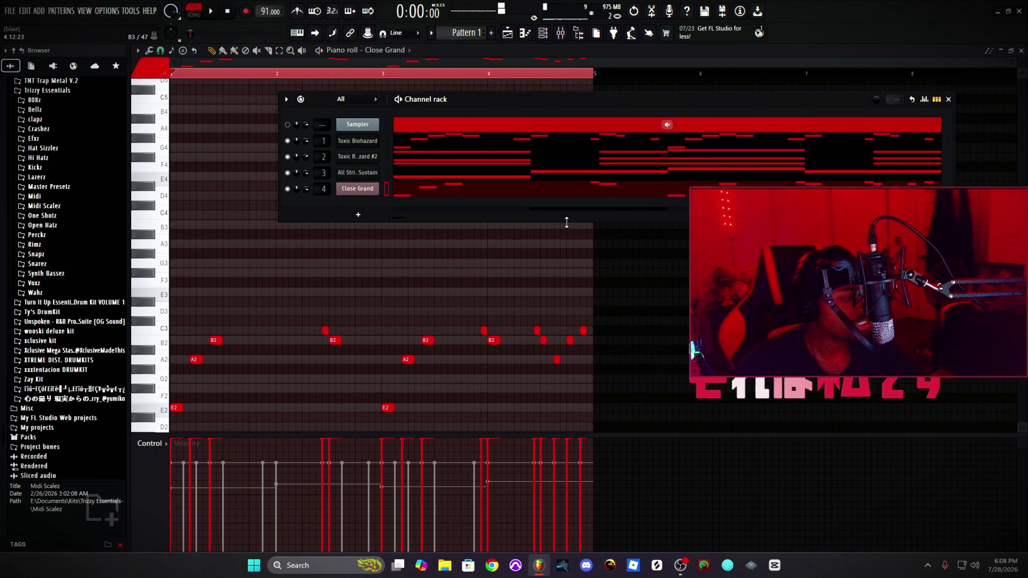
# Step: Add a new Sawer instrument channel to the channel rack
pyautogui.click(357, 214)
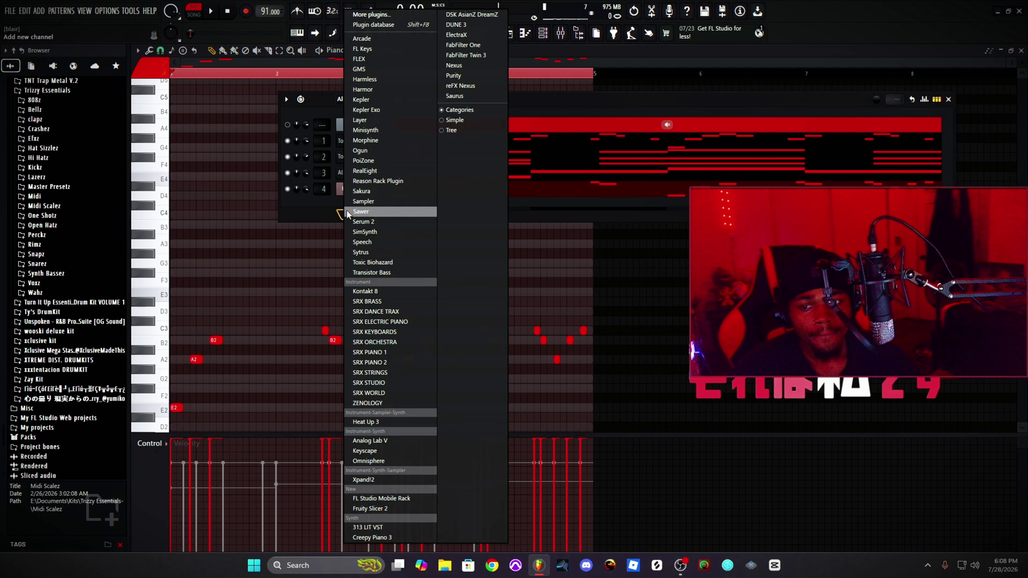
pyautogui.click(290, 216)
pyautogui.click(357, 215)
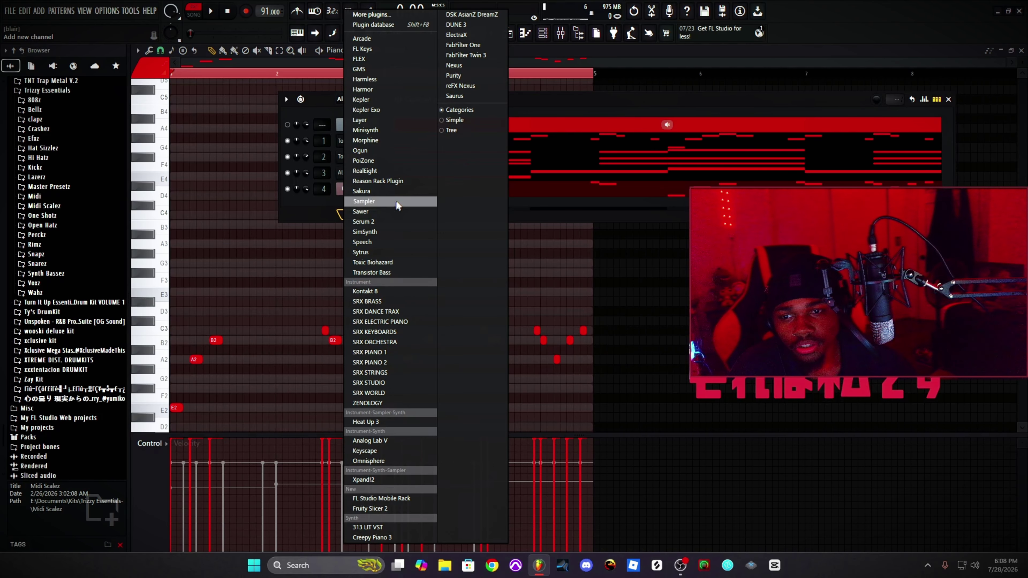
pyautogui.click(372, 211)
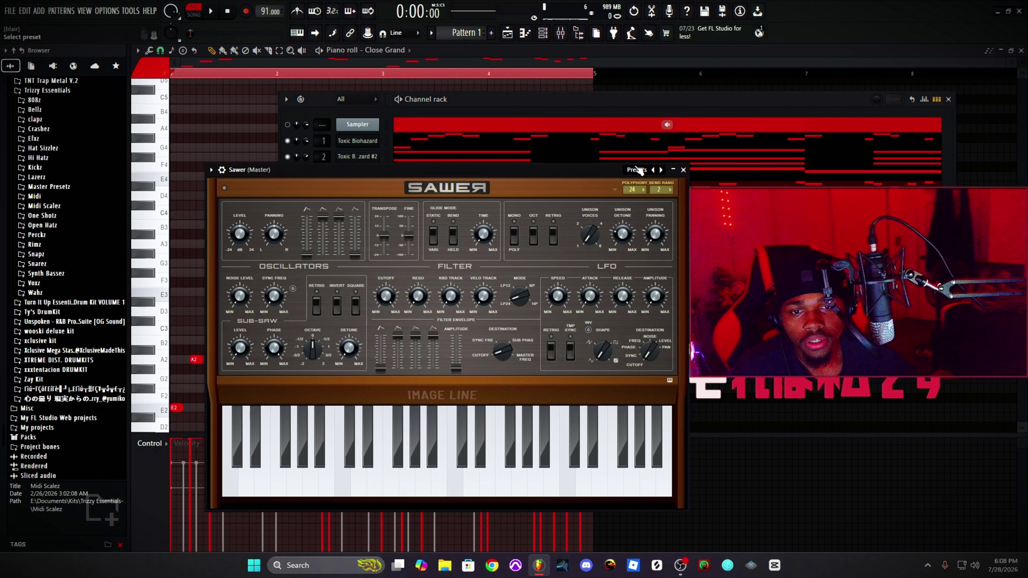
# Step: Load the "Funky ass bass" preset in Sawer, audition it, start playback and close the plugin window
pyautogui.click(638, 170)
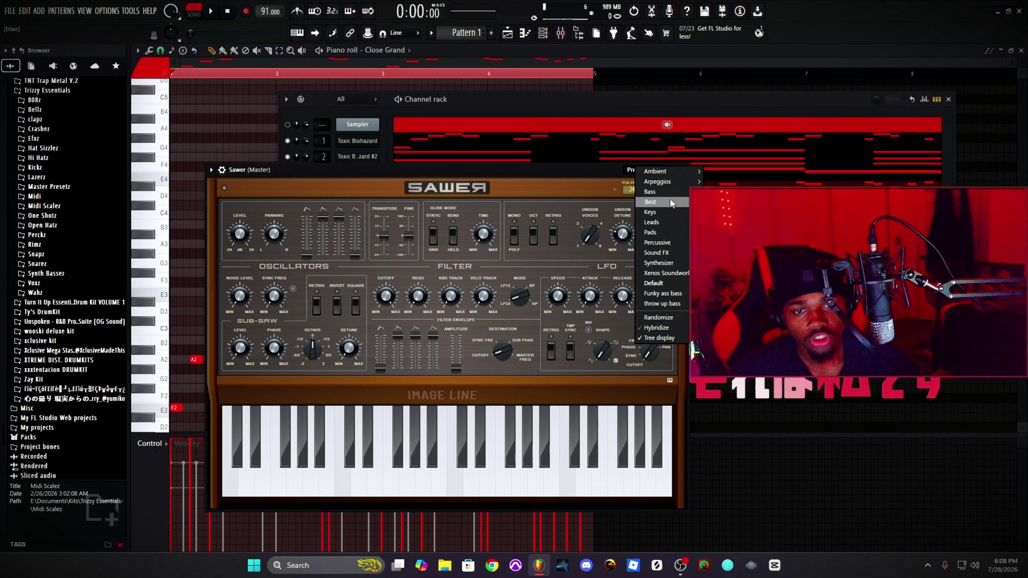
pyautogui.click(664, 192)
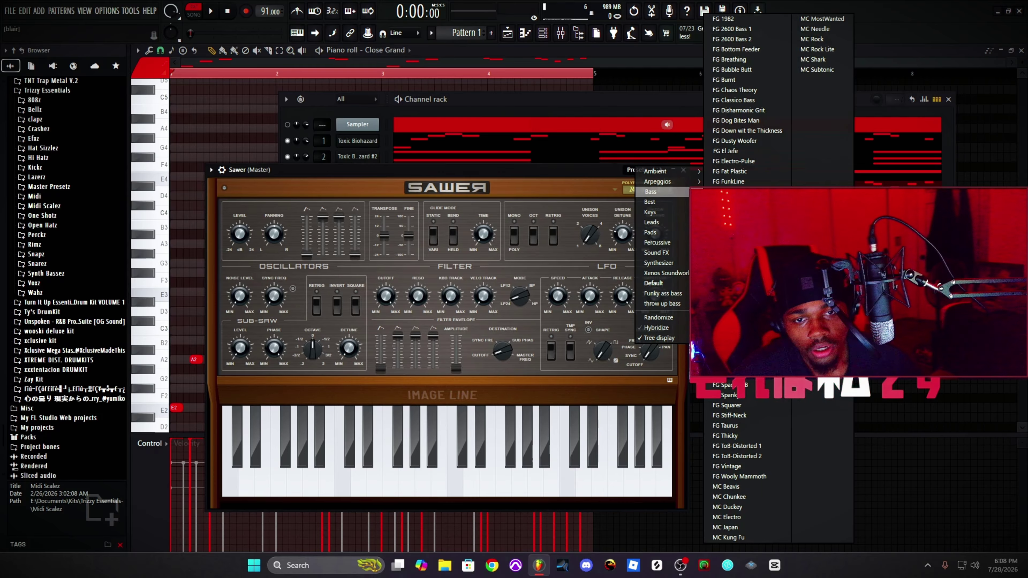
pyautogui.click(627, 172)
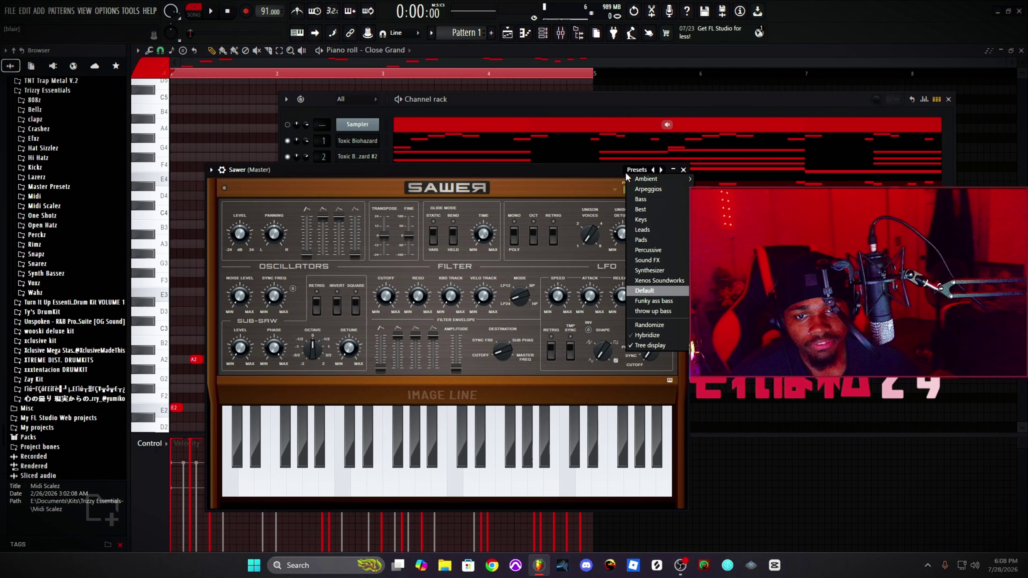
pyautogui.click(654, 301)
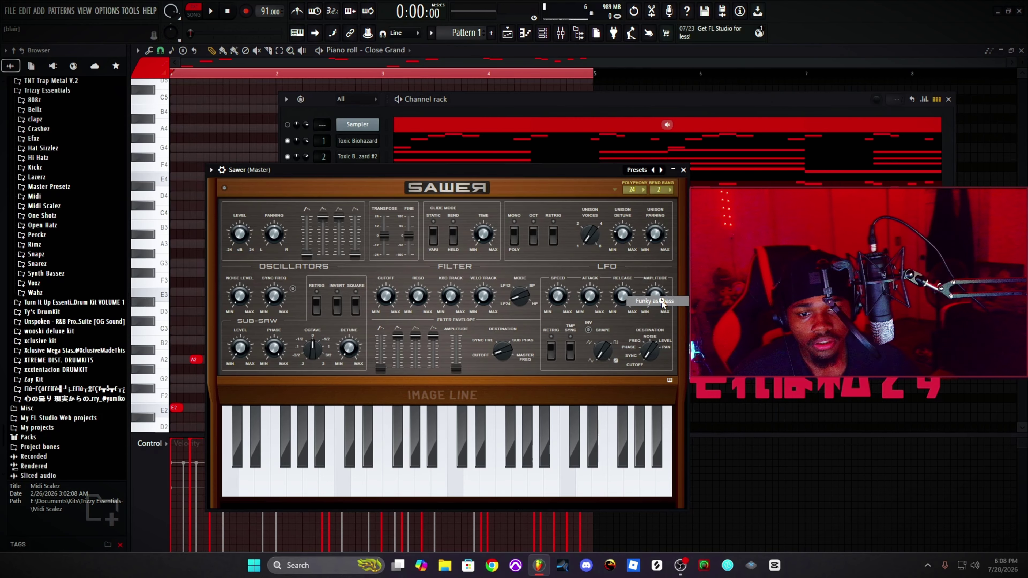
pyautogui.click(504, 479)
pyautogui.press('space')
pyautogui.click(683, 170)
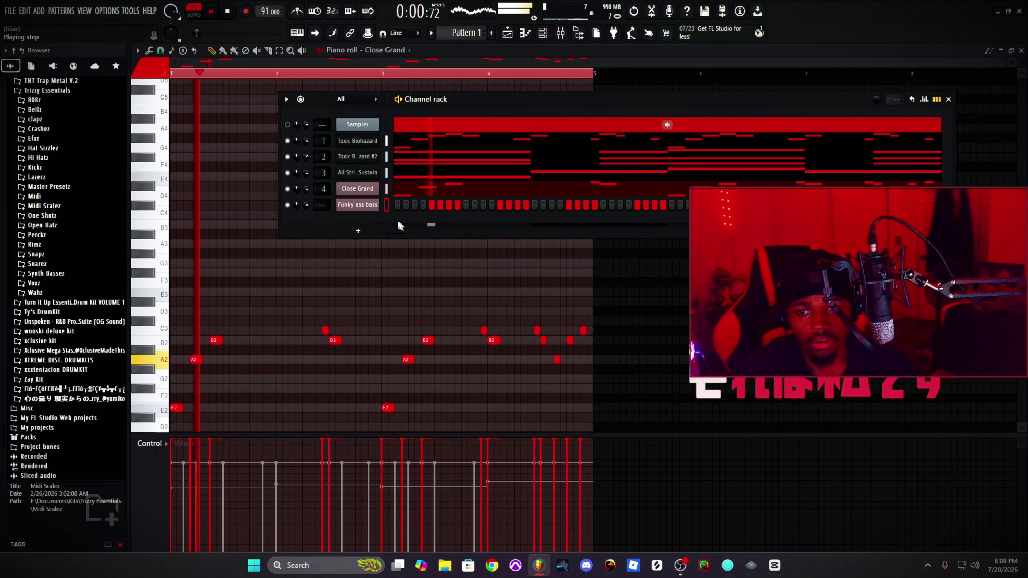
# Step: Copy the Close Grand melody into the Funky ass bass channel's piano roll and raise it by one octave
pyautogui.press('space')
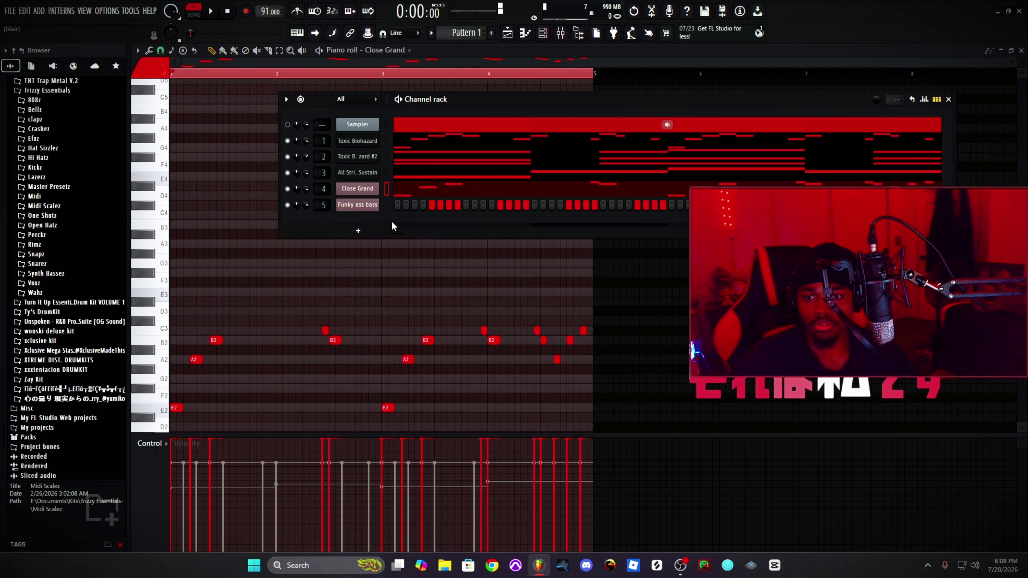
pyautogui.click(389, 212)
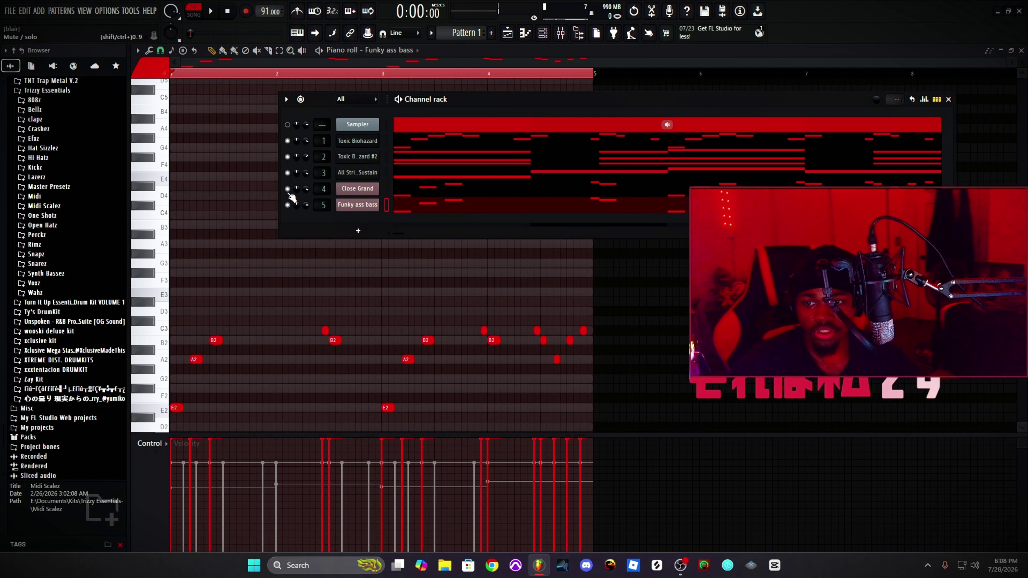
pyautogui.click(412, 208)
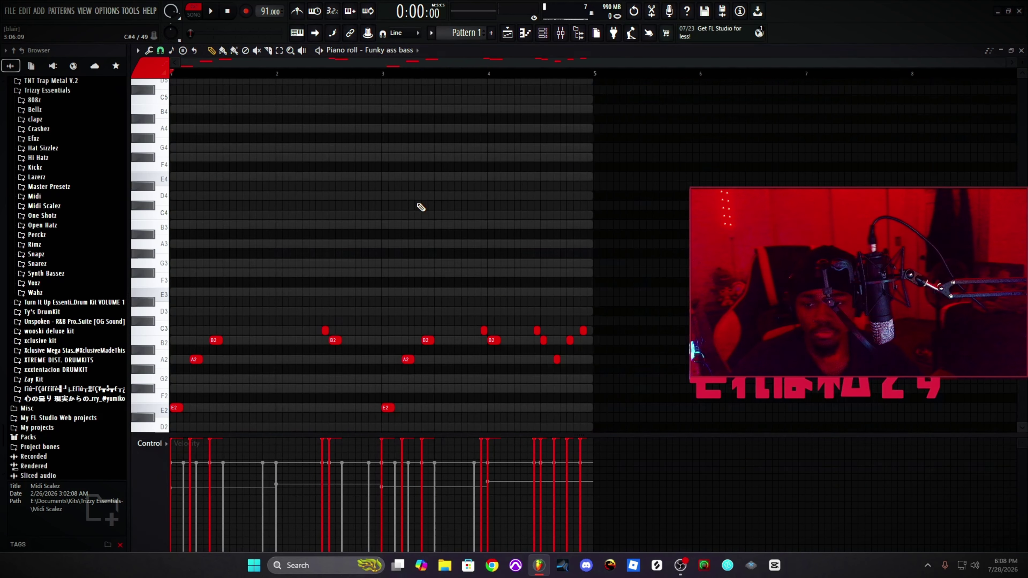
pyautogui.scroll(-4, 277, 285)
pyautogui.hotkey('ctrl', 'Up')
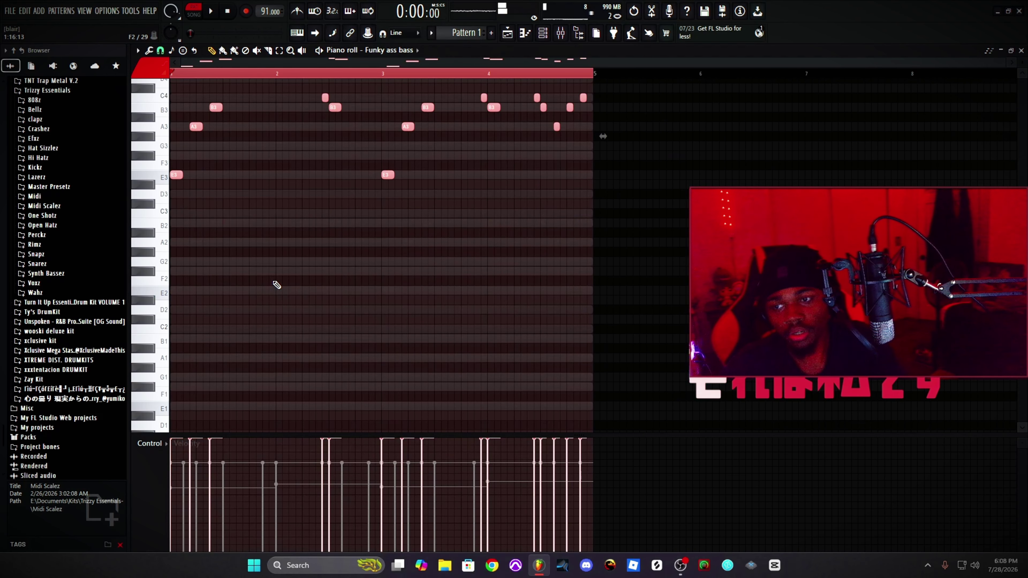
pyautogui.scroll(4, 241, 244)
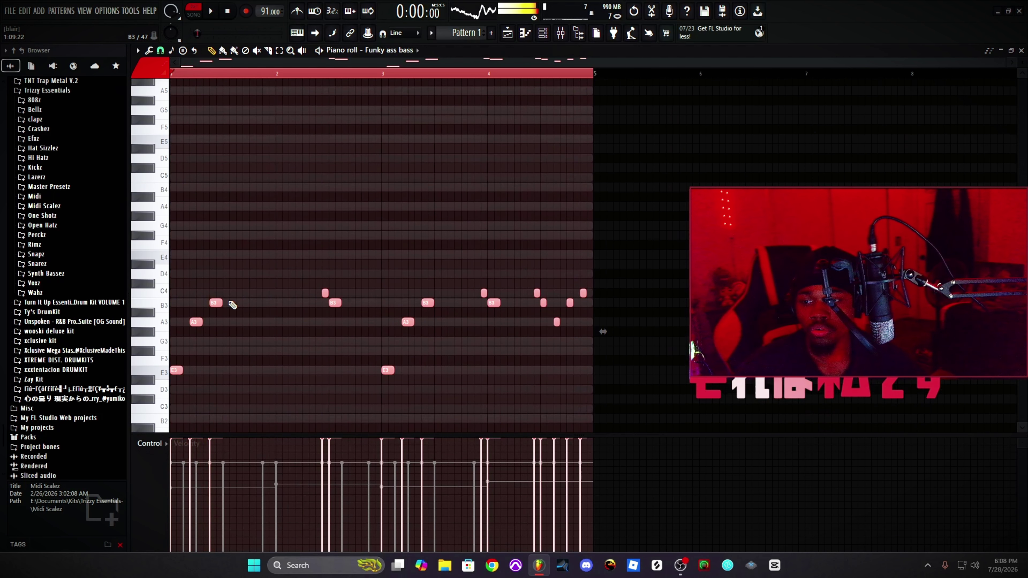
pyautogui.click(226, 312)
pyautogui.rightClick(223, 316)
# Step: Play the pattern and lengthen the last four bass notes of bar 4, B3, A3, B3 and C4
pyautogui.press('space')
pyautogui.click(543, 32)
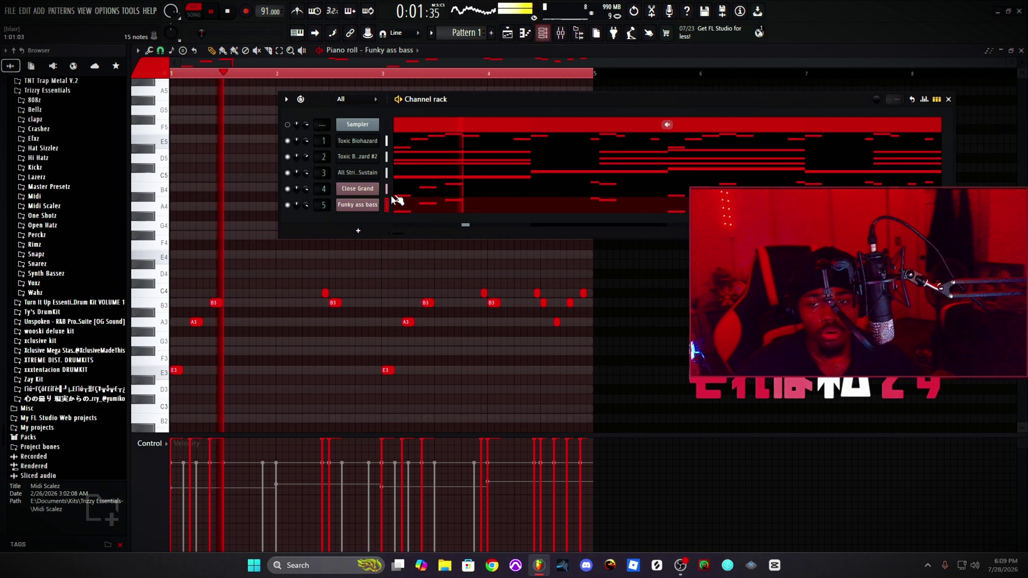
pyautogui.press('F6')
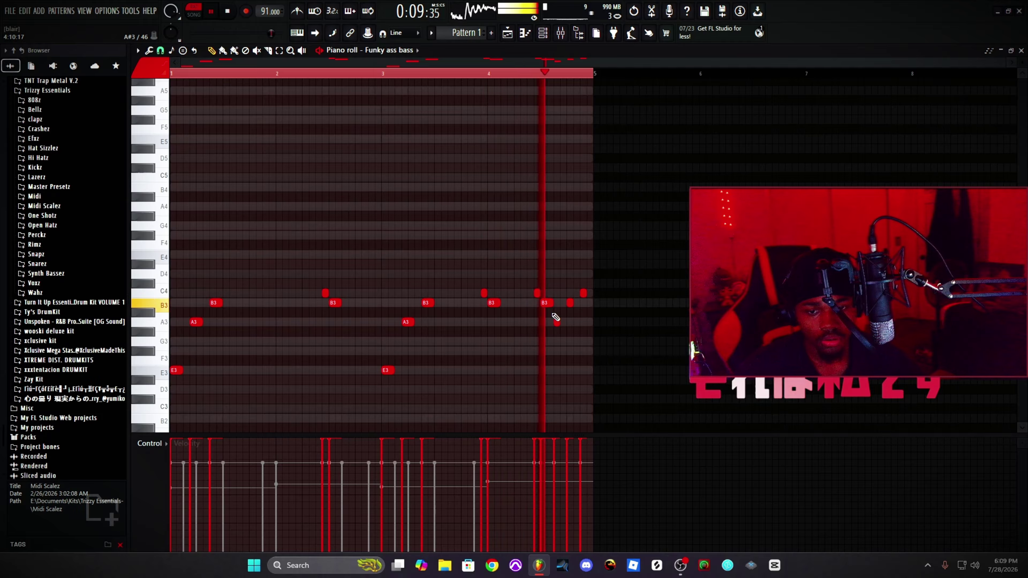
pyautogui.moveTo(594, 334); pyautogui.dragTo(553, 270)
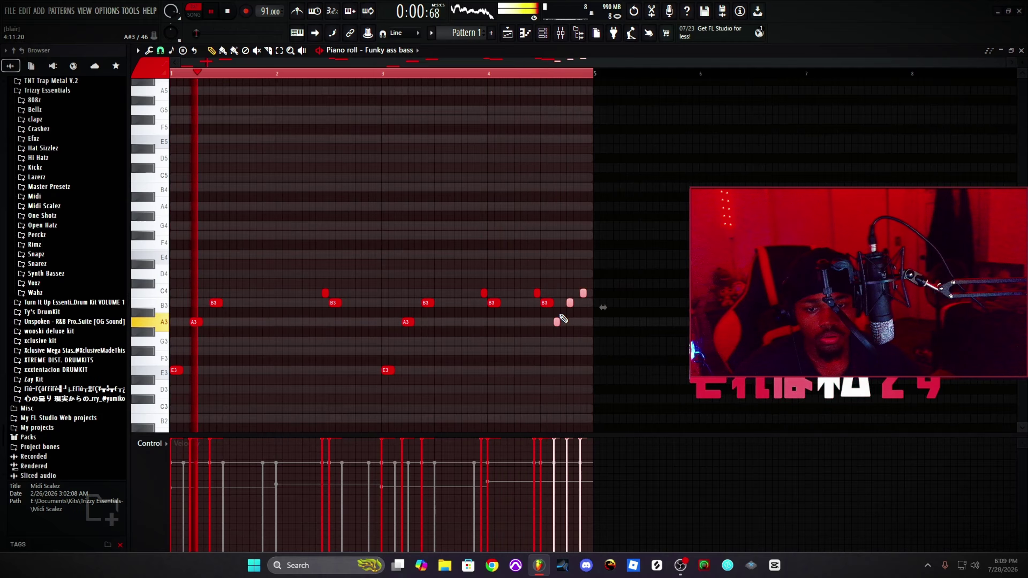
pyautogui.moveTo(559, 323); pyautogui.dragTo(566, 322)
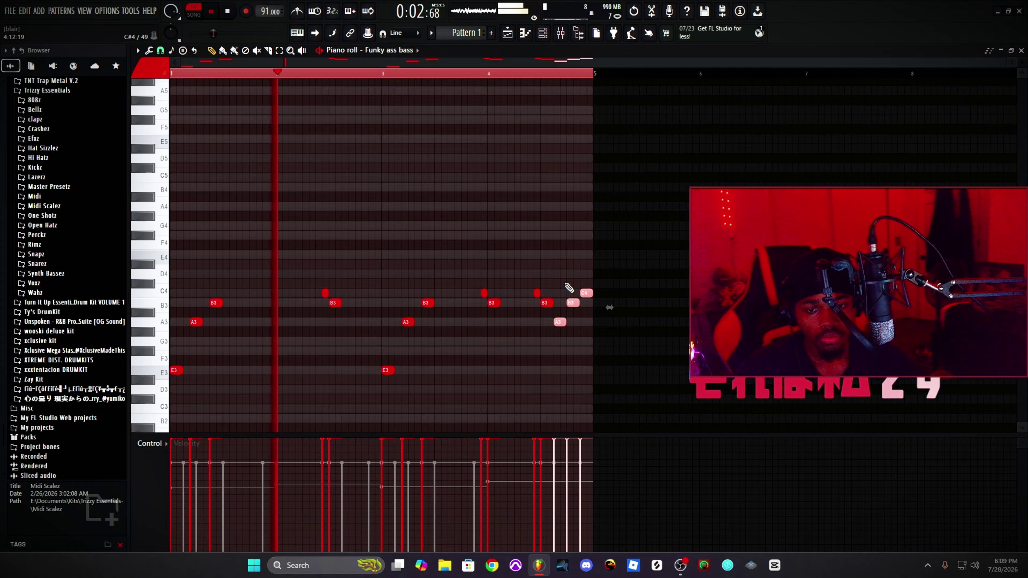
pyautogui.moveTo(560, 258); pyautogui.dragTo(575, 269)
# Step: Browse the One Shotz folder of the Trizzy Essentials kit and audition its guitar and koto samples
pyautogui.click(542, 32)
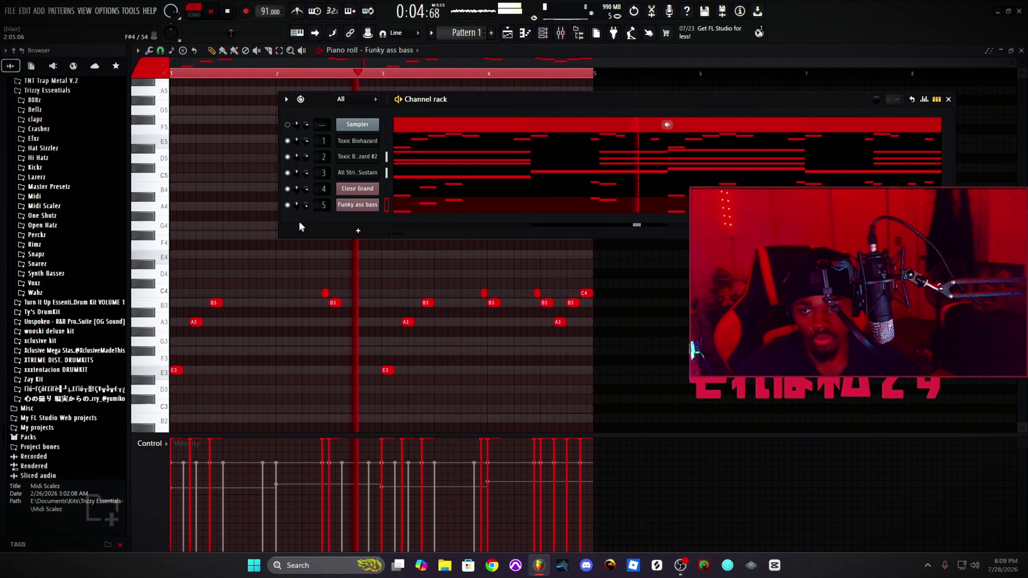
pyautogui.scroll(4, 60, 283)
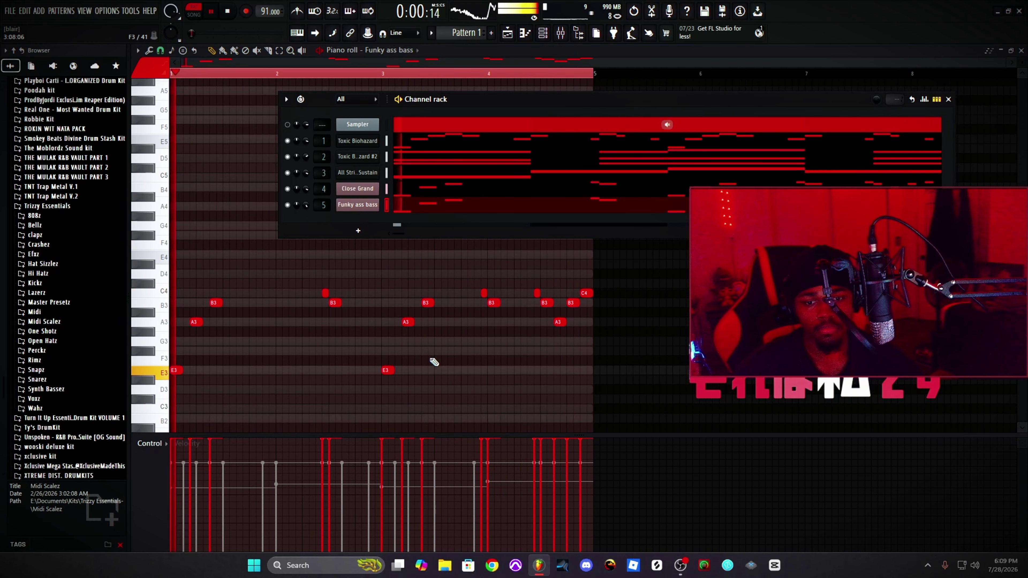
pyautogui.press('F6')
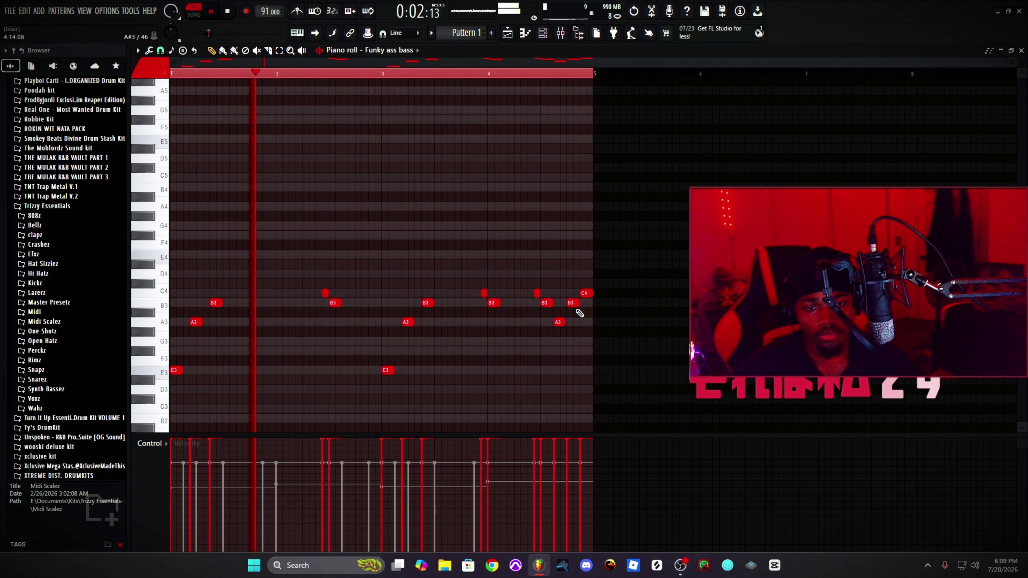
pyautogui.click(543, 33)
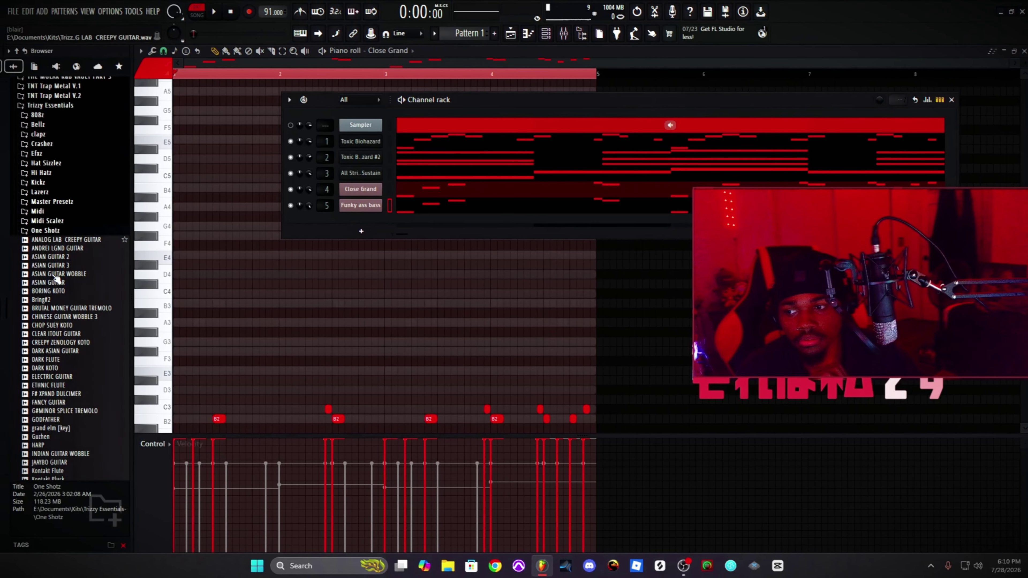
pyautogui.click(60, 316)
pyautogui.scroll(-5, 65, 283)
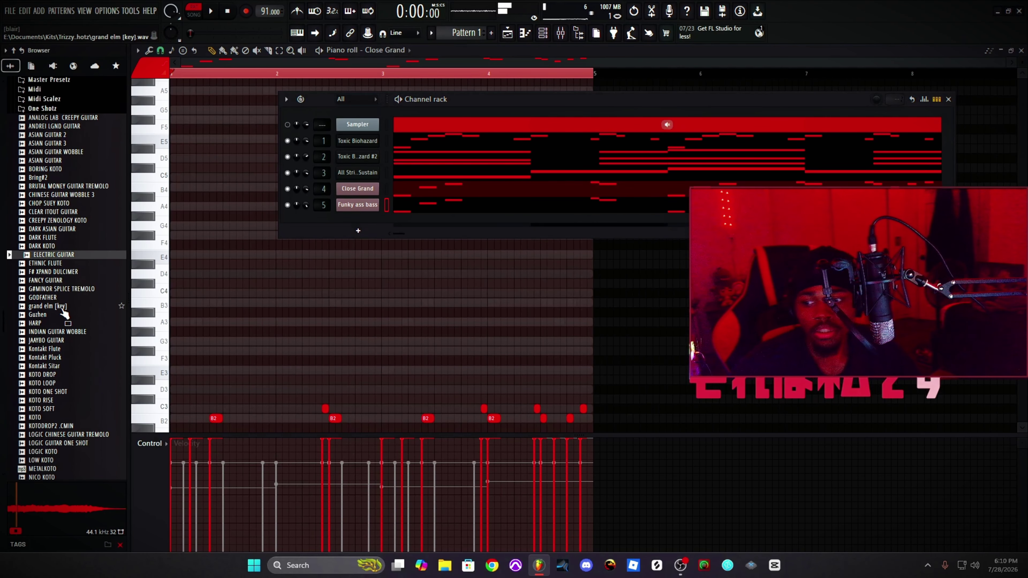
pyautogui.click(88, 324)
pyautogui.click(87, 391)
pyautogui.scroll(-5, 87, 393)
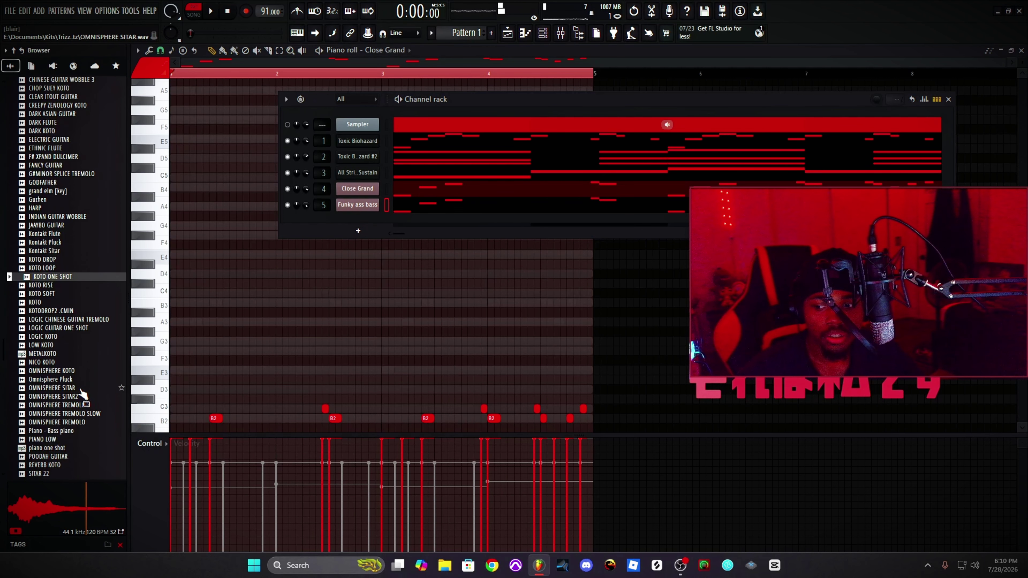
# Step: Audition the Omnisphere, WEIRD KOTO and Xpand one-shots further down the One Shotz folder
pyautogui.click(77, 370)
pyautogui.click(64, 390)
pyautogui.click(64, 412)
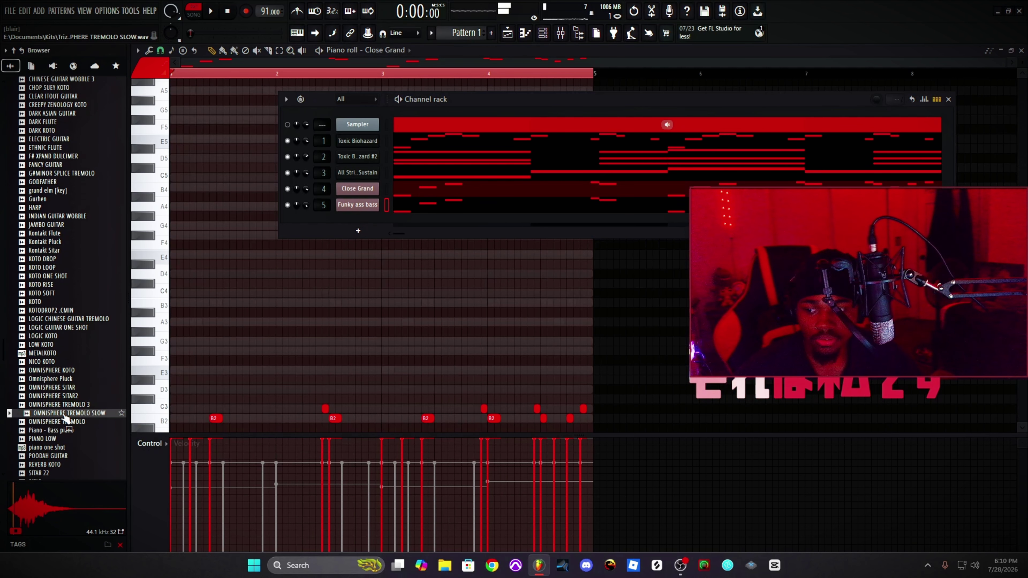
pyautogui.scroll(-7, 65, 400)
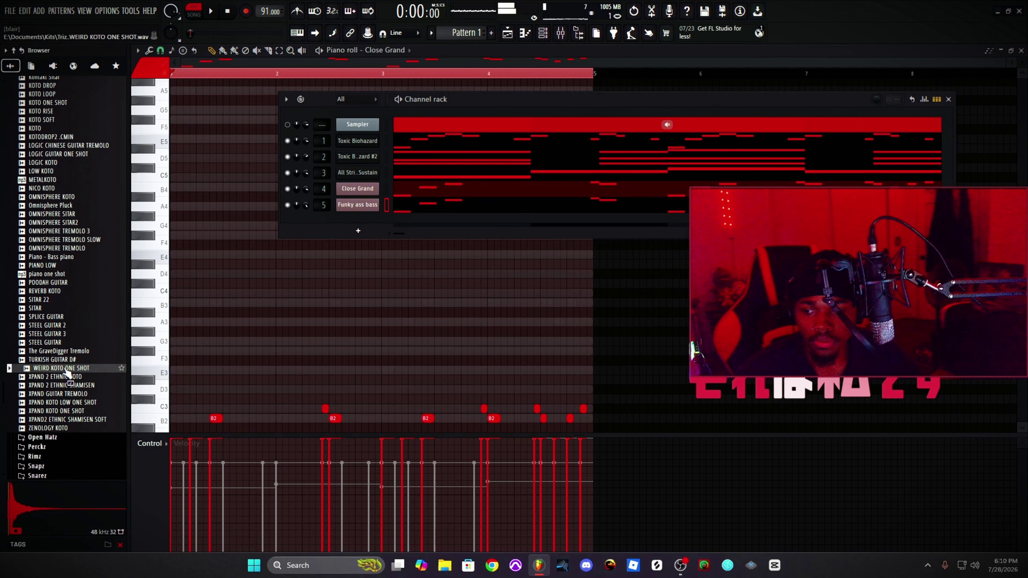
pyautogui.click(65, 385)
pyautogui.click(67, 402)
pyautogui.click(69, 411)
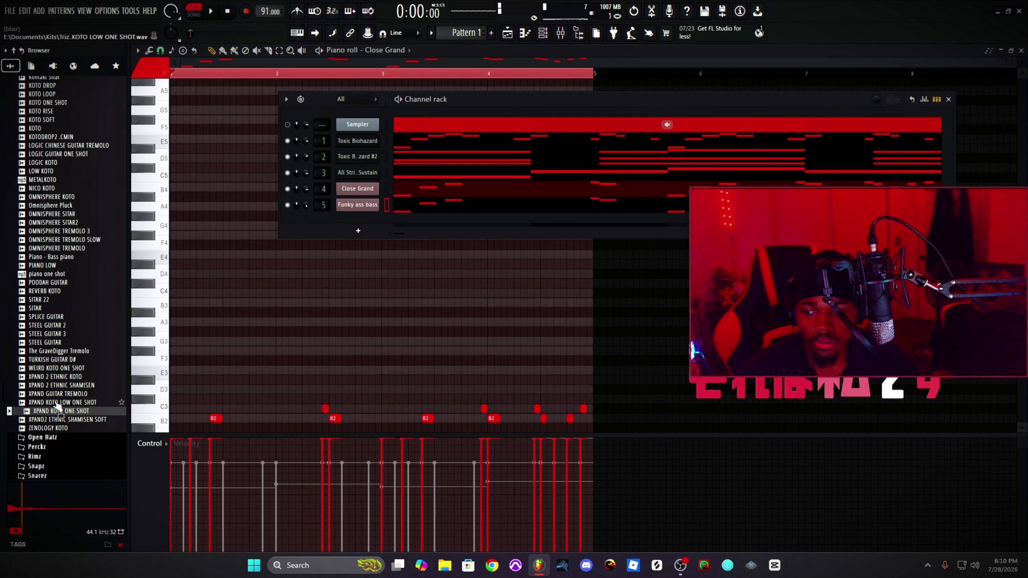
# Step: Add the XPAND KOTO ONE SHOT sample as a new channel and open its piano roll
pyautogui.moveTo(58, 409); pyautogui.dragTo(383, 237)
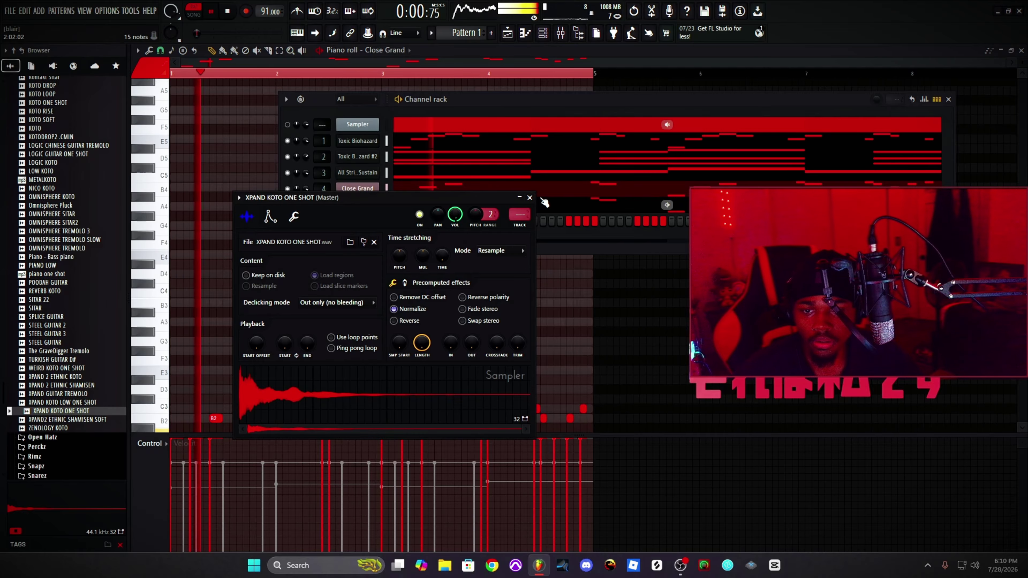
pyautogui.click(529, 198)
pyautogui.rightClick(356, 220)
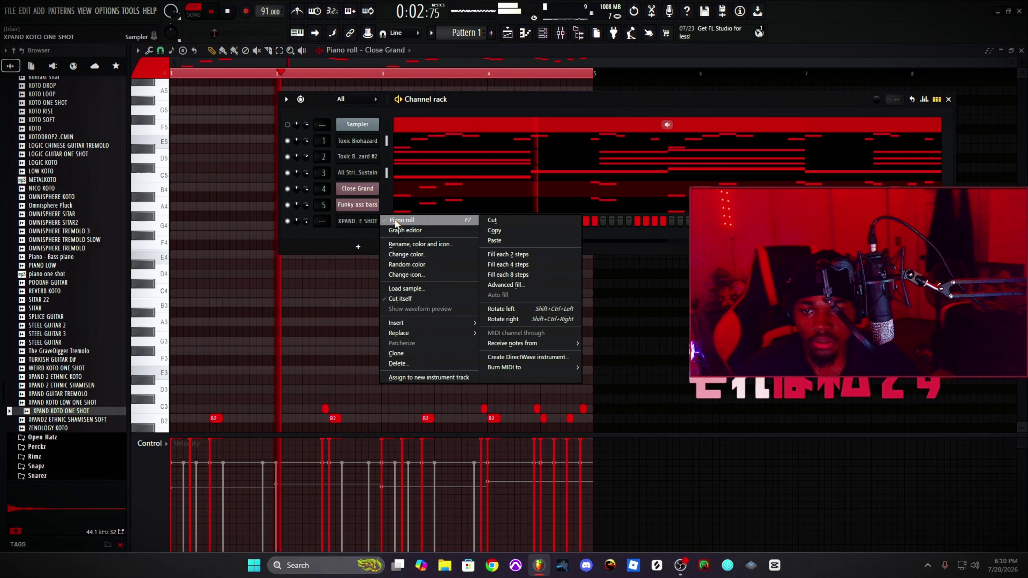
pyautogui.click(401, 221)
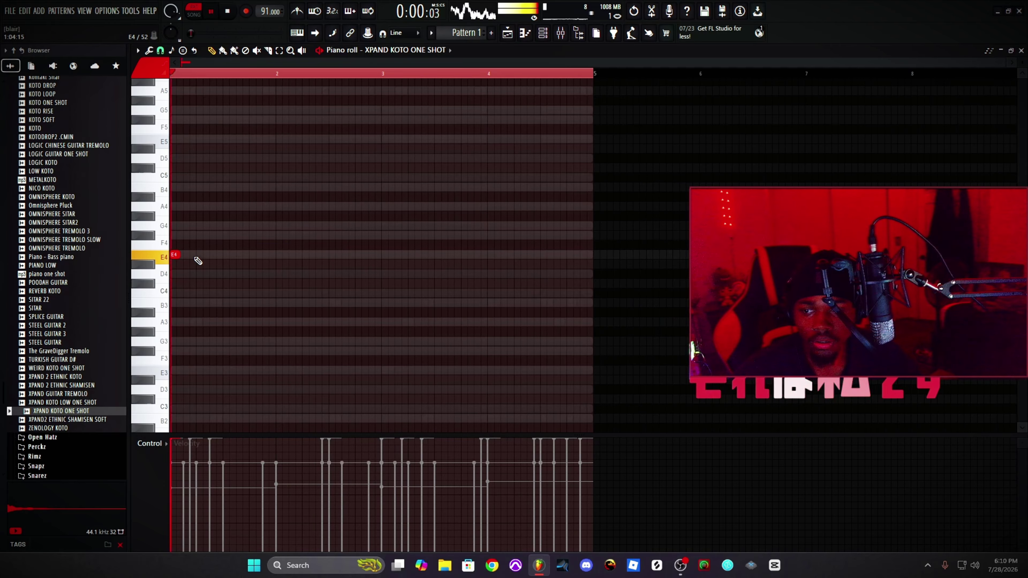
# Step: Enter koto notes E4 at the start of bar 1 and B4 on step 3 of the bar, removing the trial notes
pyautogui.press('space')
pyautogui.click(194, 256)
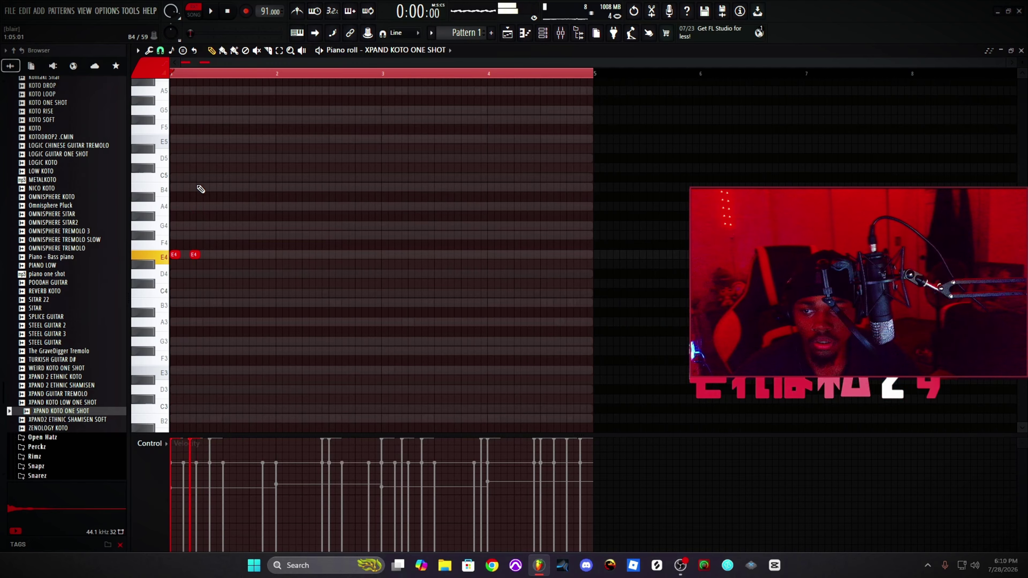
pyautogui.press('space')
pyautogui.rightClick(194, 255)
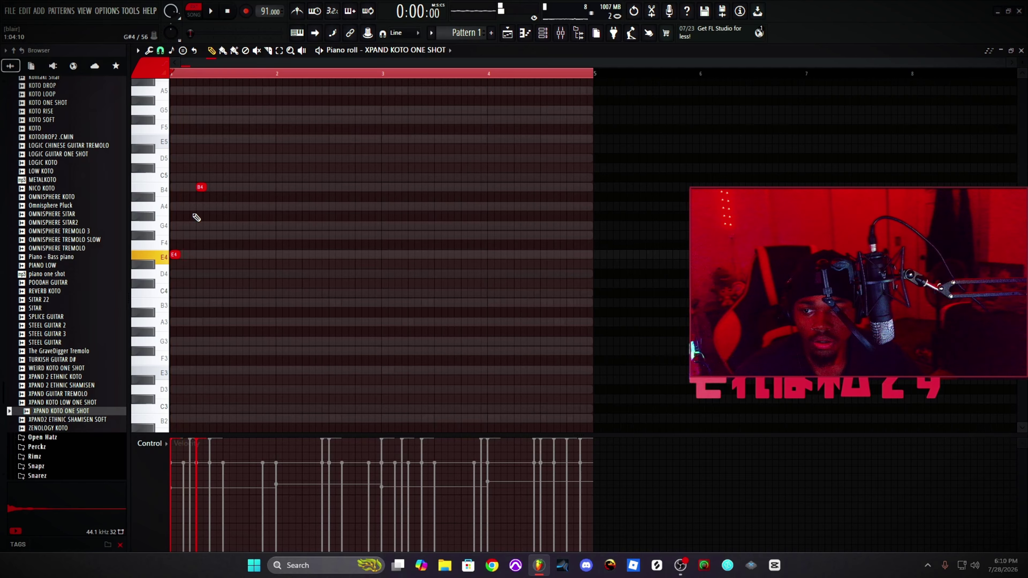
pyautogui.press('space')
pyautogui.click(184, 188)
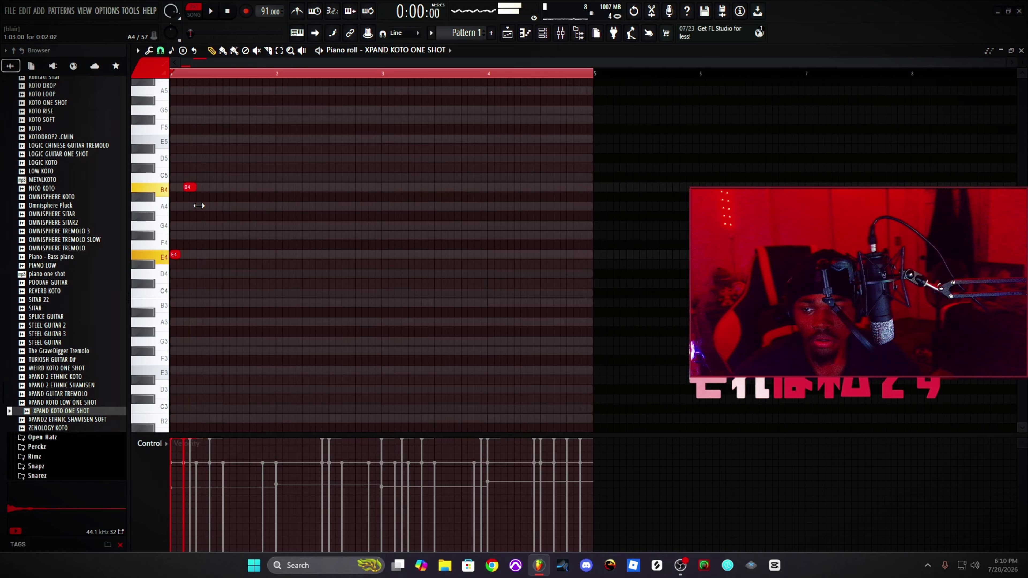
# Step: Chop the first B4 koto note with the Default chopper pattern and add another B4 on step 7 of bar 1
pyautogui.hotkey('ctrl', 'u')
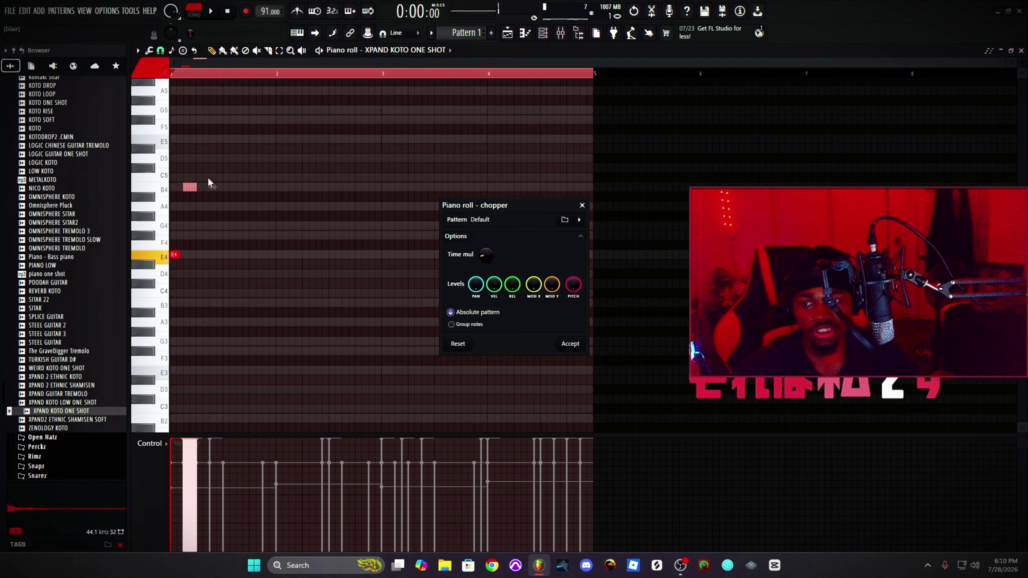
pyautogui.click(570, 344)
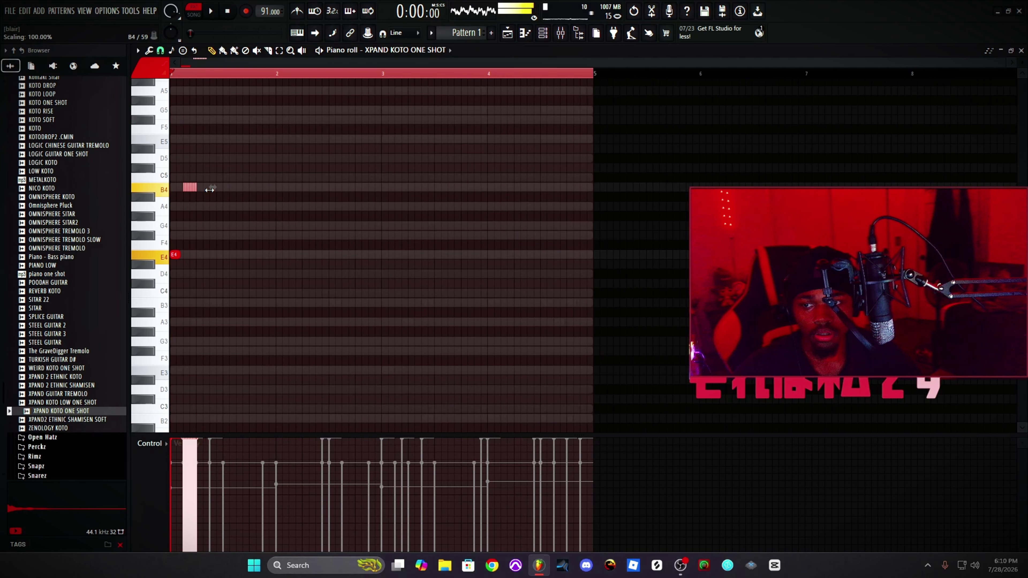
pyautogui.click(210, 185)
pyautogui.press('space')
# Step: Add a C5 koto note midway through bar 2, adjust the grid snap and enter three very short B4 notes near the bar's end
pyautogui.click(543, 33)
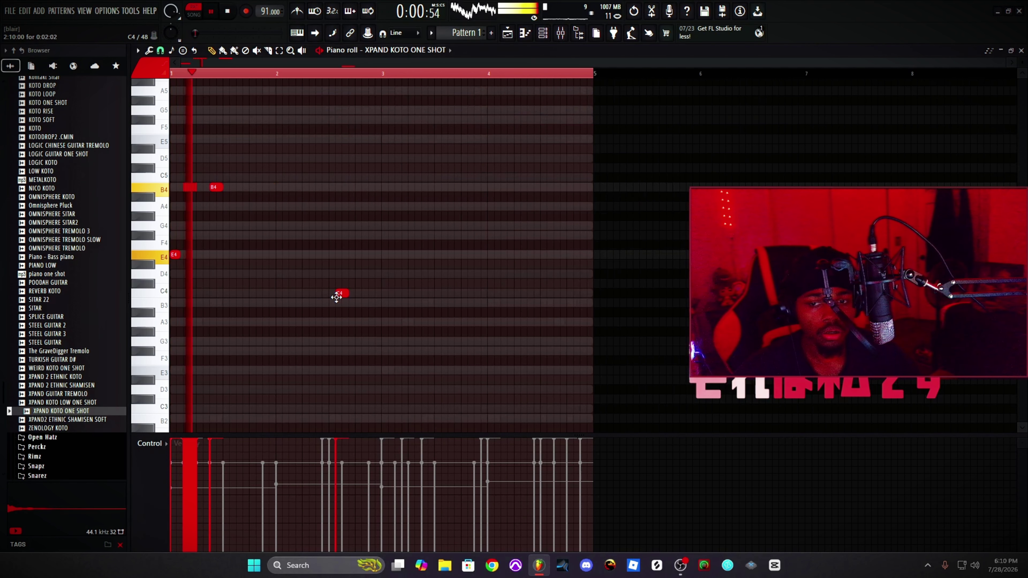
pyautogui.press('F6')
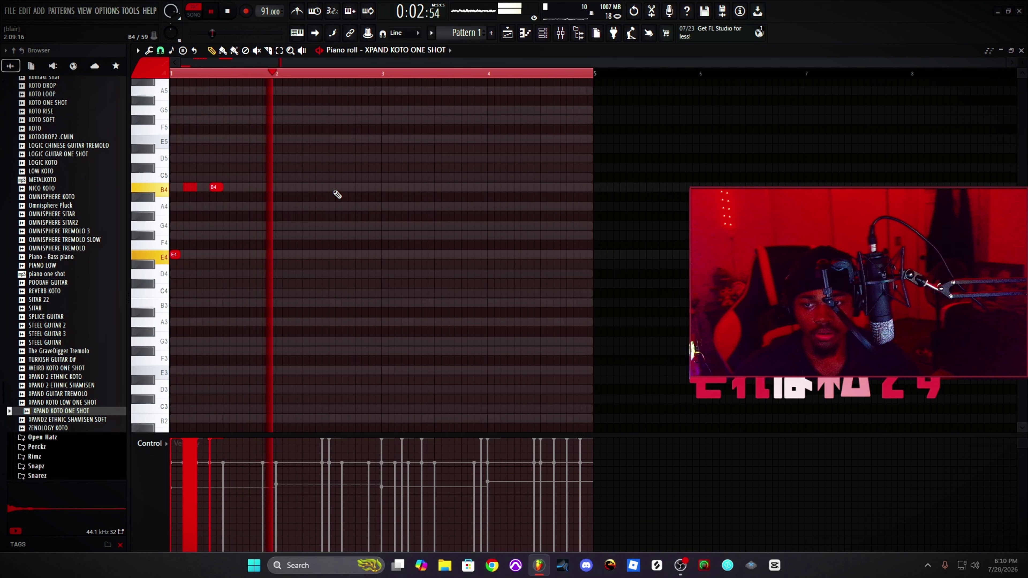
pyautogui.press('space')
pyautogui.click(330, 179)
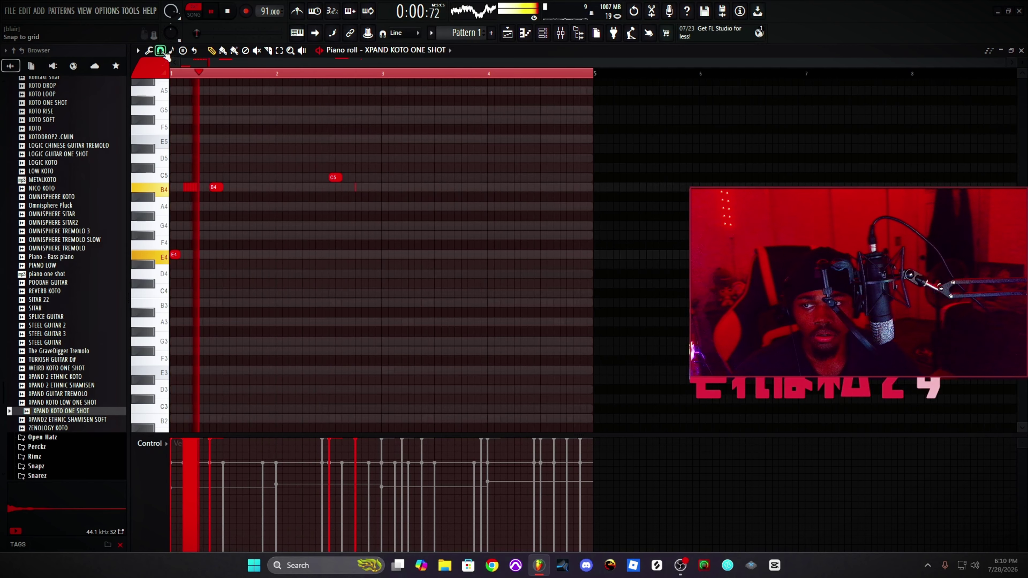
pyautogui.click(161, 50)
pyautogui.click(184, 131)
pyautogui.click(356, 187)
pyautogui.click(364, 187)
pyautogui.click(371, 187)
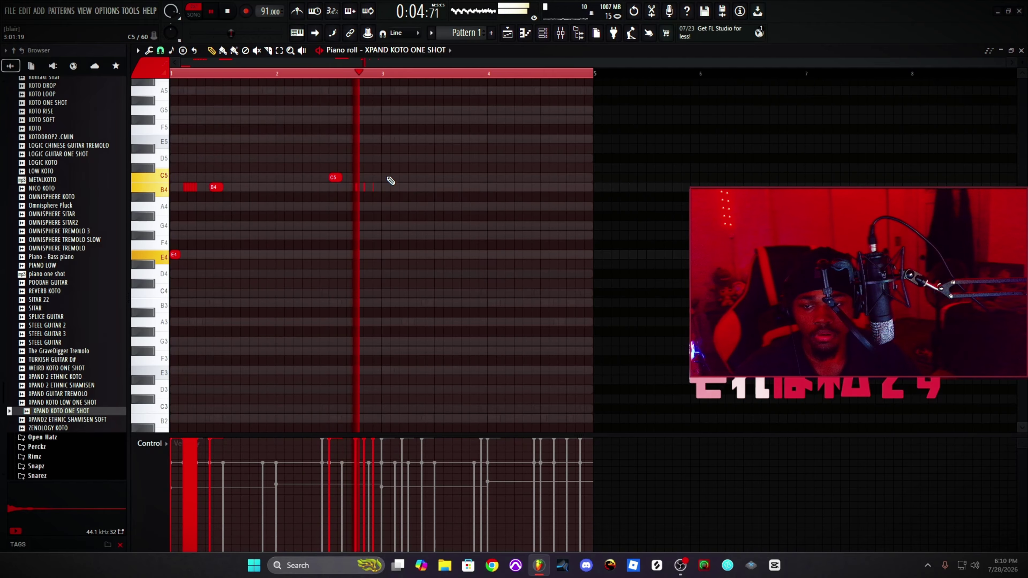
# Step: Duplicate the two-bar koto phrase into bars 3 and 4 and stop playback
pyautogui.hotkey('ctrl', 'a')
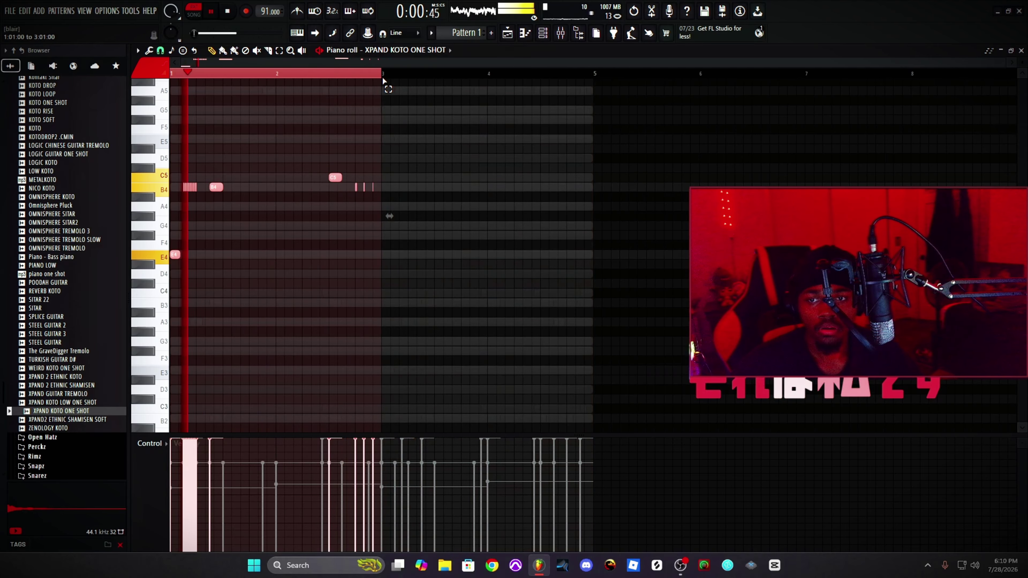
pyautogui.hotkey('ctrl', 'b')
pyautogui.hotkey('ctrl', 'd')
pyautogui.press('space')
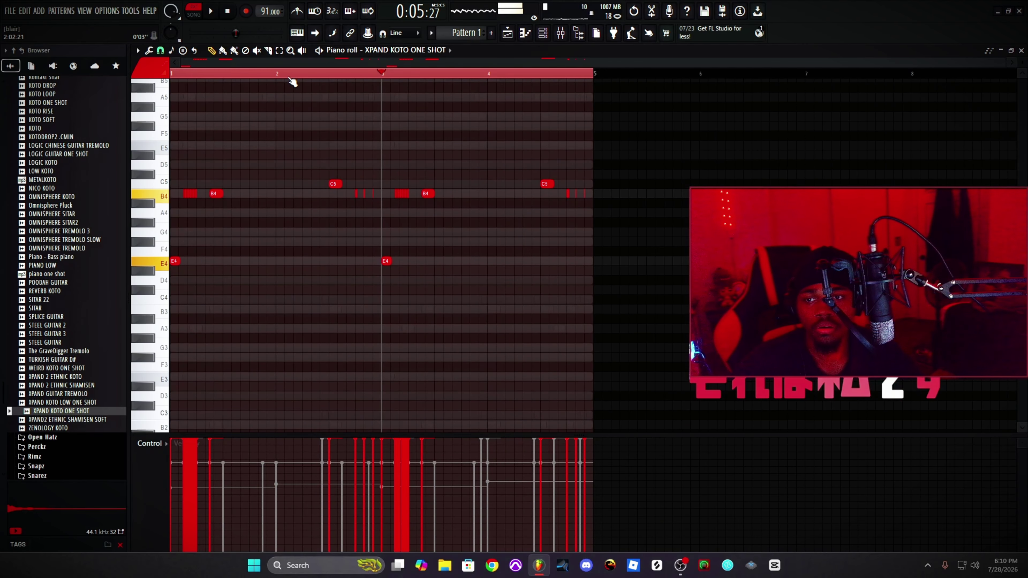
# Step: Select the chopped B4 koto notes in bar 1 and shape their velocities into a rising ramp
pyautogui.scroll(5, 178, 79)
pyautogui.moveTo(213, 66); pyautogui.dragTo(203, 66)
pyautogui.moveTo(306, 216); pyautogui.dragTo(199, 181)
pyautogui.hotkey('ctrl', 'z')
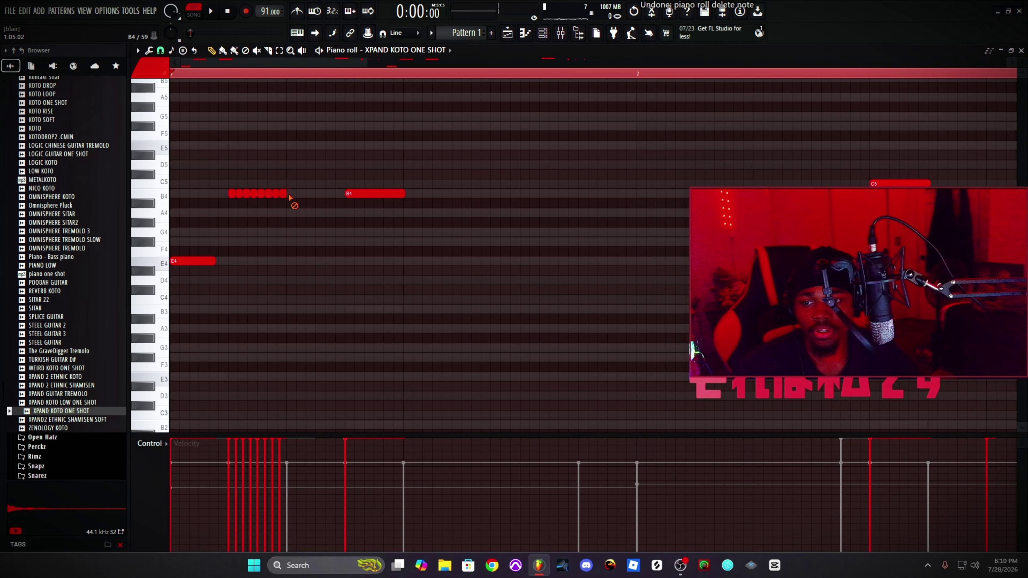
pyautogui.moveTo(299, 261); pyautogui.dragTo(220, 181)
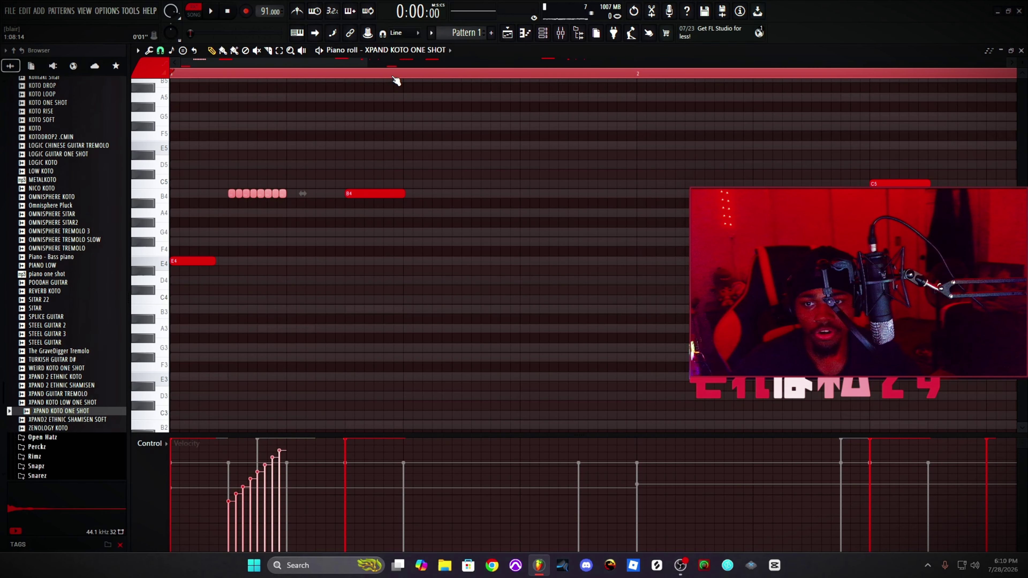
# Step: Delete the old koto notes in bars 3 and 4 and duplicate the revised two-bar phrase into them
pyautogui.scroll(-5, 395, 80)
pyautogui.moveTo(684, 315); pyautogui.dragTo(384, 143)
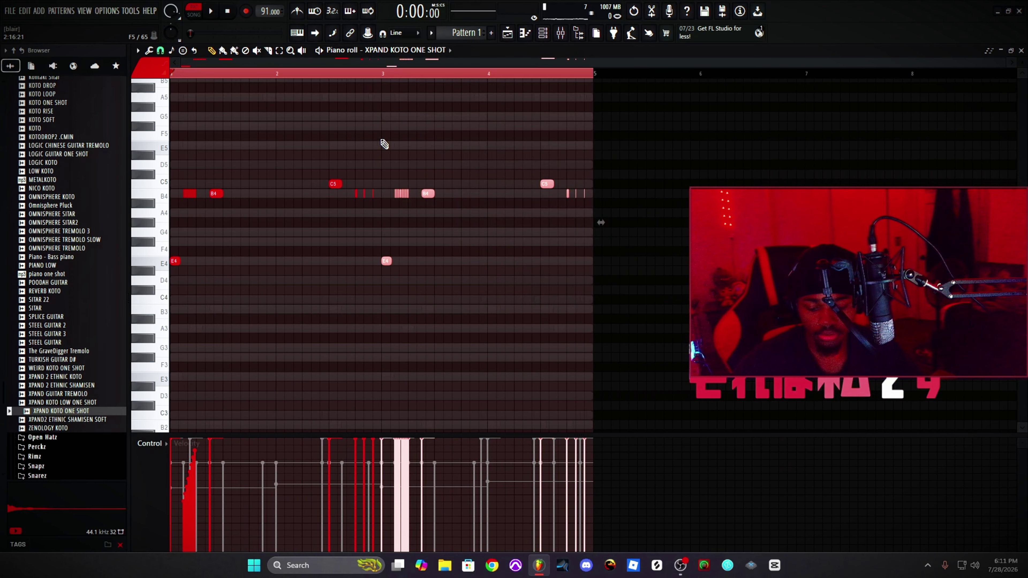
pyautogui.press('Delete')
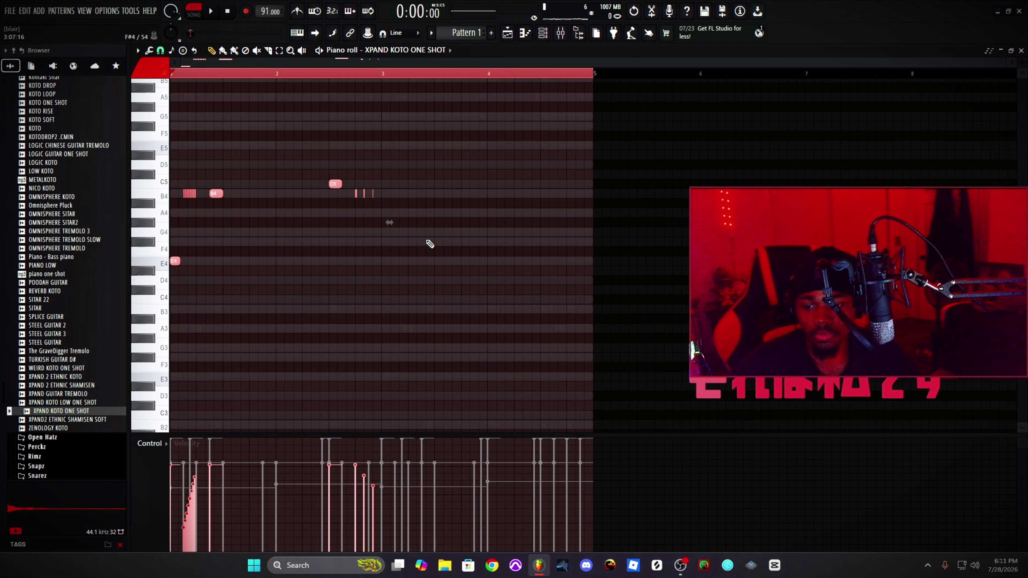
pyautogui.moveTo(172, 73); pyautogui.dragTo(383, 81)
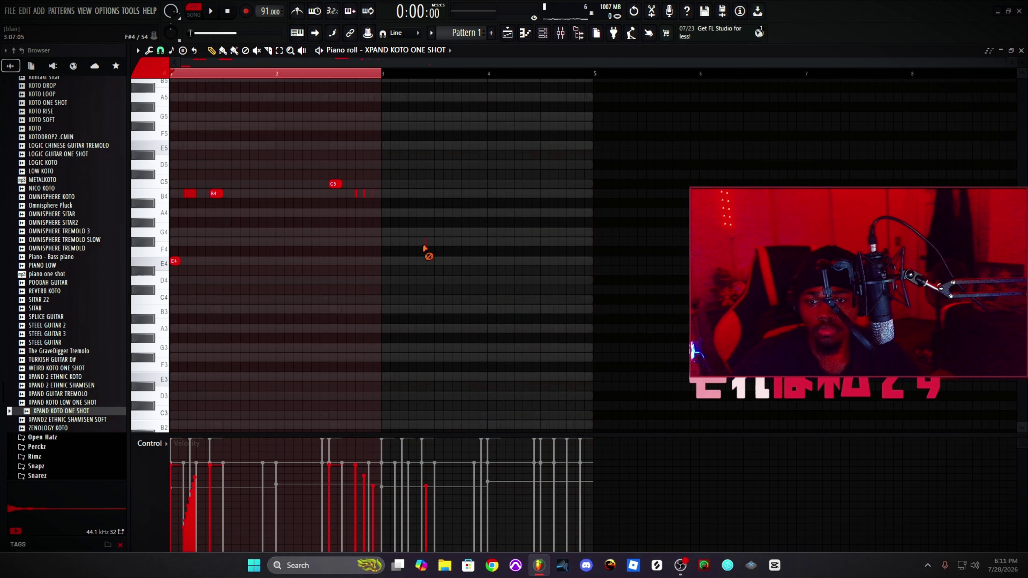
pyautogui.hotkey('ctrl', 'b')
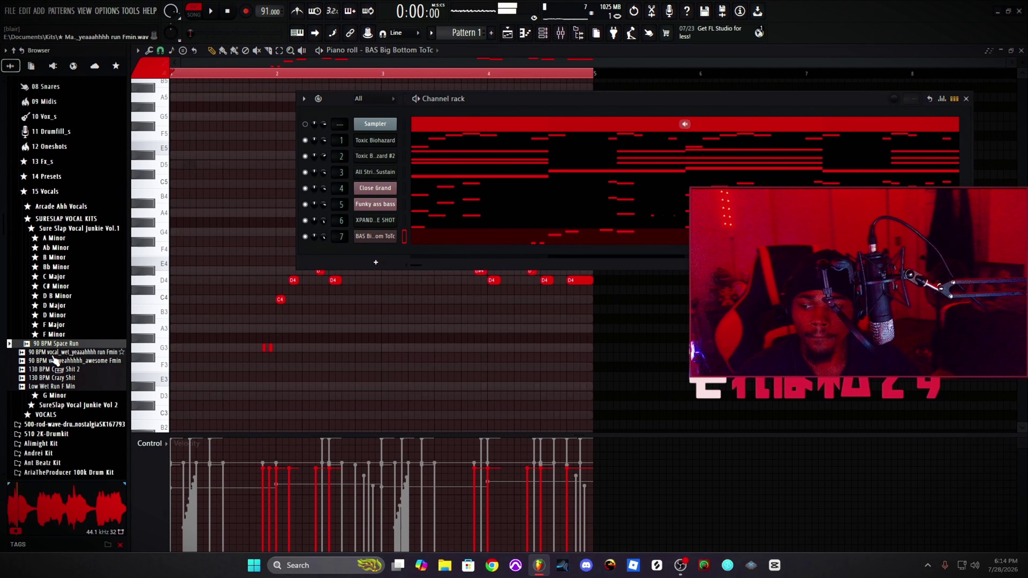
# Step: Audition the F Minor vocal samples, load "90 BPM wet yeahhhhh_awesome Fmin" as a new channel and adjust its volume during playback
pyautogui.click(71, 361)
pyautogui.press('Down')
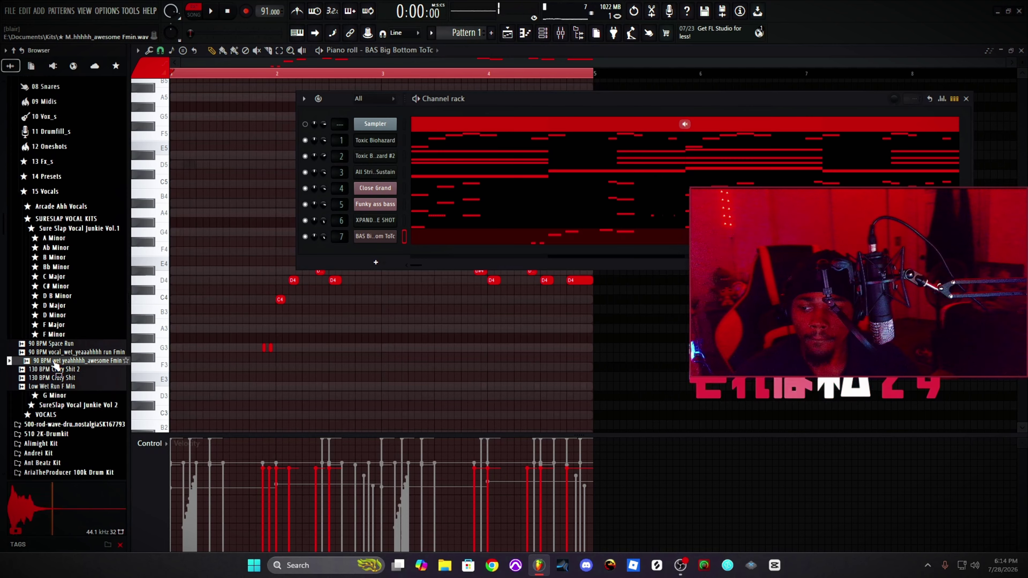
pyautogui.moveTo(369, 256); pyautogui.dragTo(407, 265)
pyautogui.press('space')
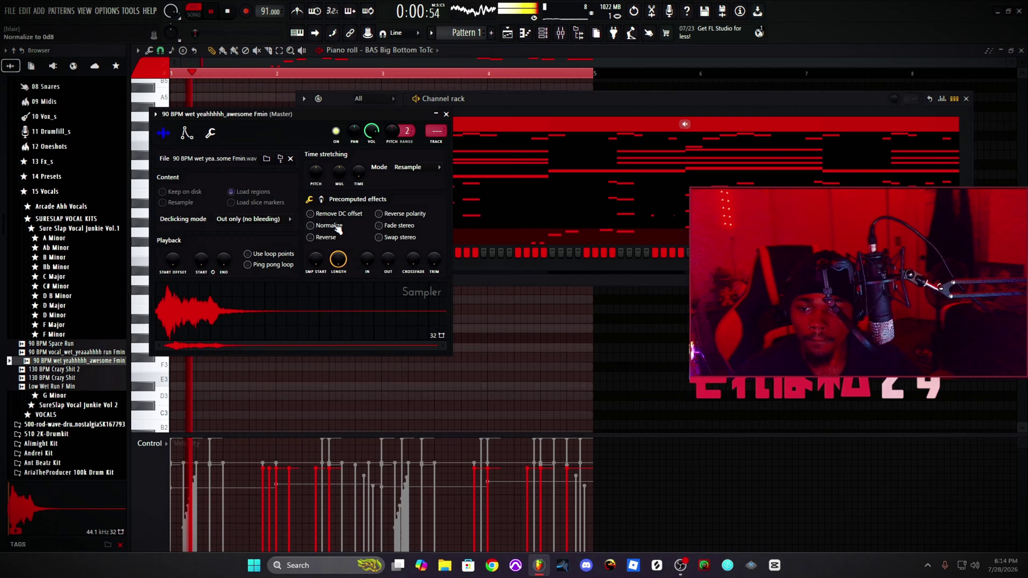
pyautogui.moveTo(371, 132); pyautogui.dragTo(371, 124)
pyautogui.click(446, 115)
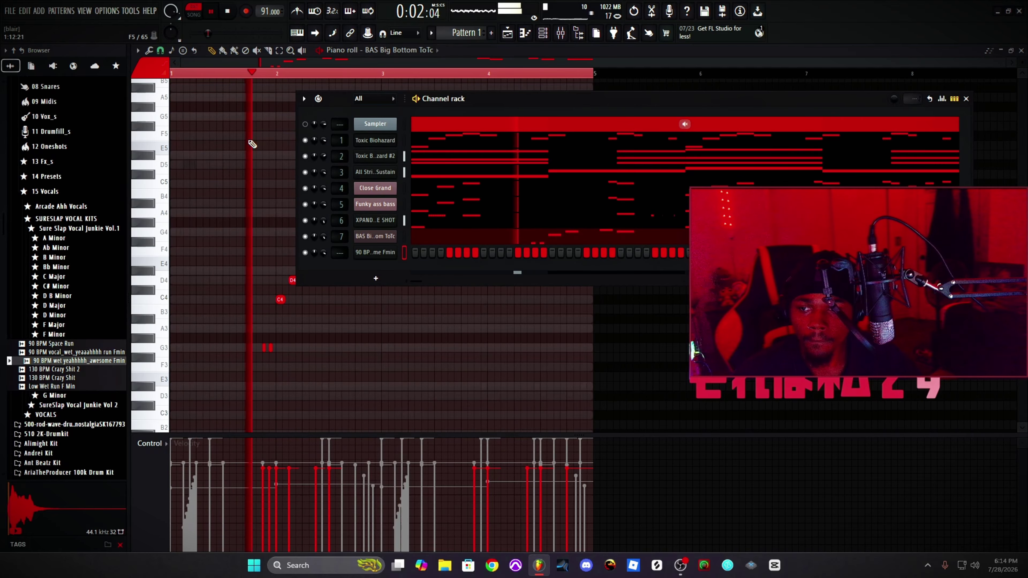
# Step: Set the F minor vocal sample's root note to F5 and stop playback
pyautogui.click(378, 255)
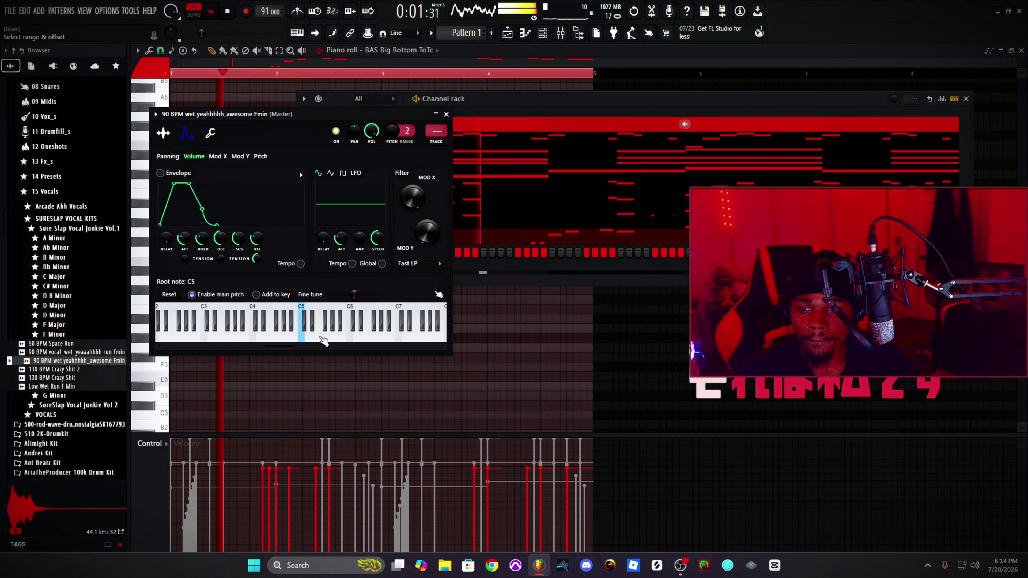
pyautogui.click(446, 114)
pyautogui.press('space')
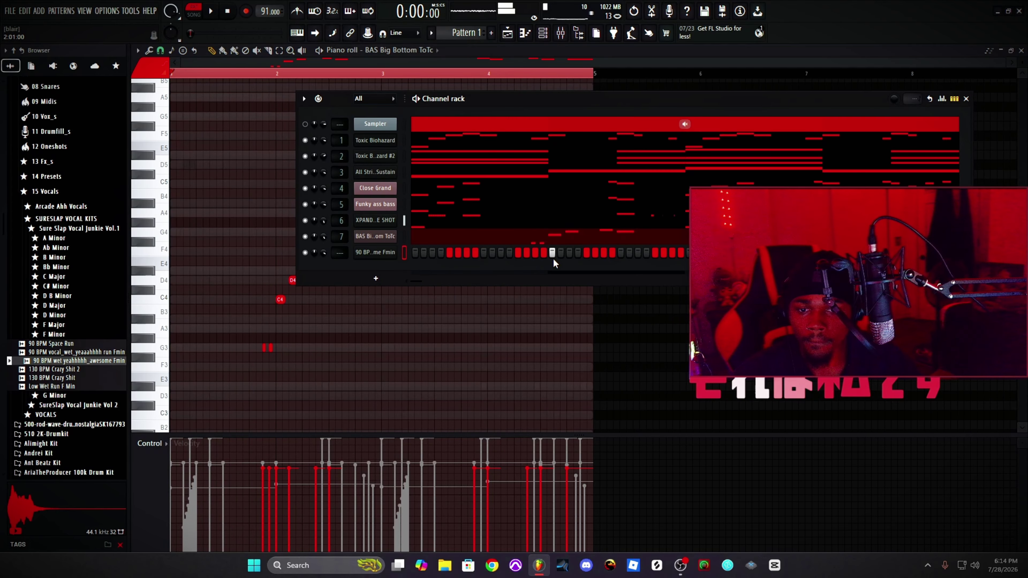
# Step: Compare the vocal channel's step note in the piano roll with the Toxic Biohazard melody notes
pyautogui.rightClick(375, 252)
pyautogui.click(382, 257)
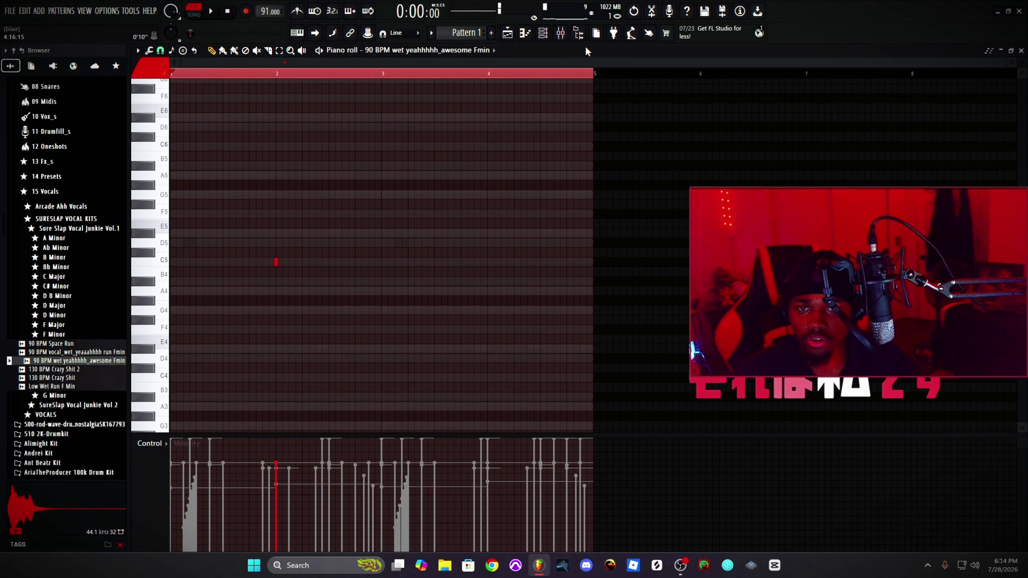
pyautogui.press('F6')
pyautogui.click(432, 145)
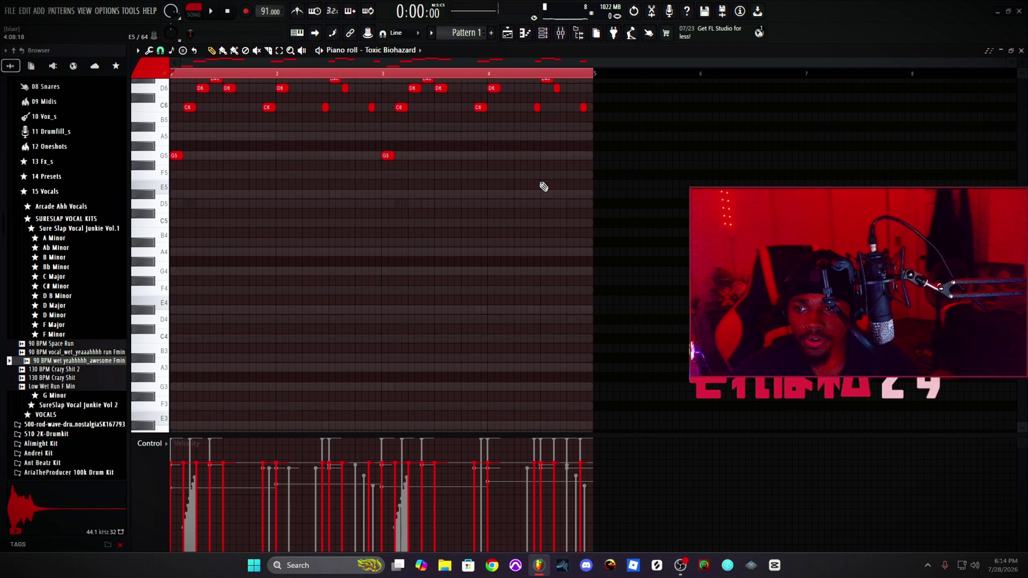
# Step: Remove the vocal channel's C5 step note and draw a G5 note about one beat long at the start of bar 2
pyautogui.press('F6')
pyautogui.rightClick(394, 252)
pyautogui.click(422, 262)
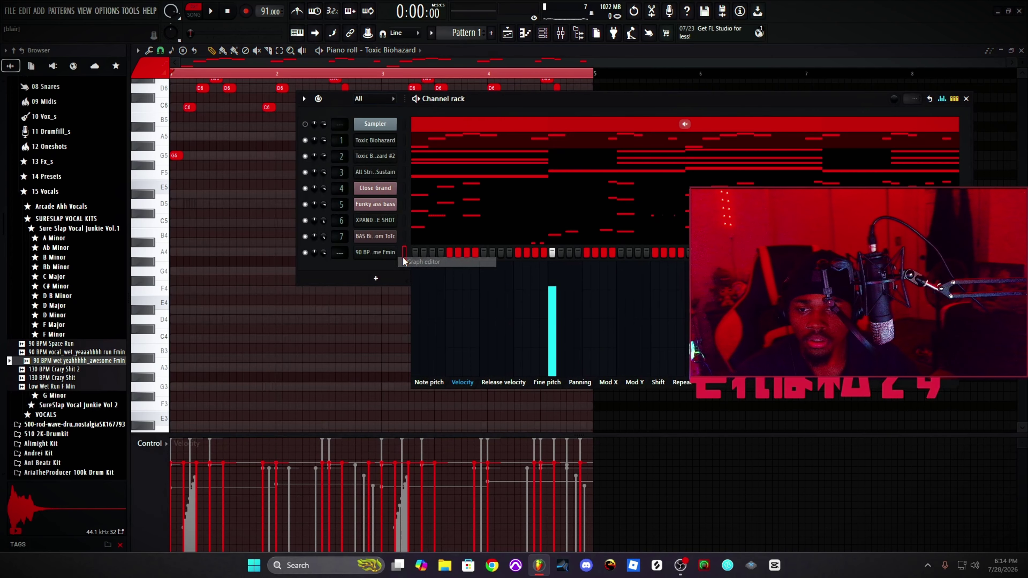
pyautogui.rightClick(394, 252)
pyautogui.click(418, 251)
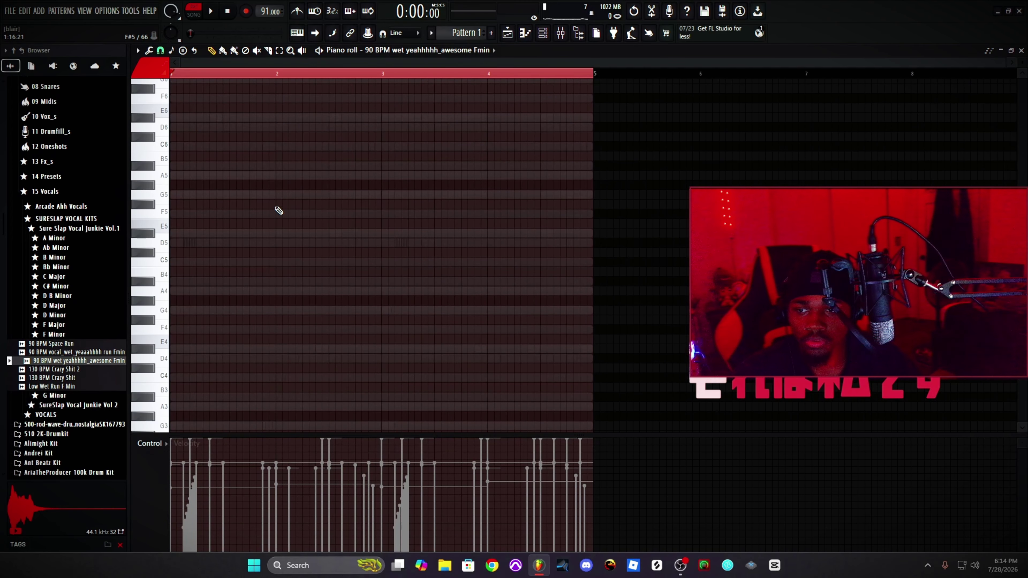
pyautogui.scroll(3, 468, 168)
# Step: Review the F minor vocal channel's root note and volume envelope settings, then close its window
pyautogui.click(543, 34)
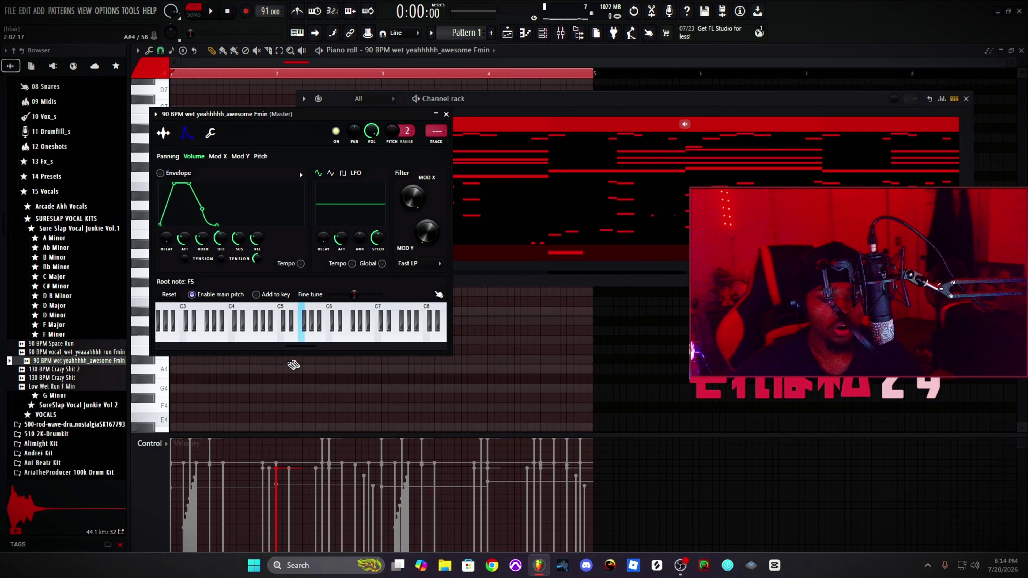
pyautogui.moveTo(254, 114); pyautogui.dragTo(485, 121)
pyautogui.click(427, 139)
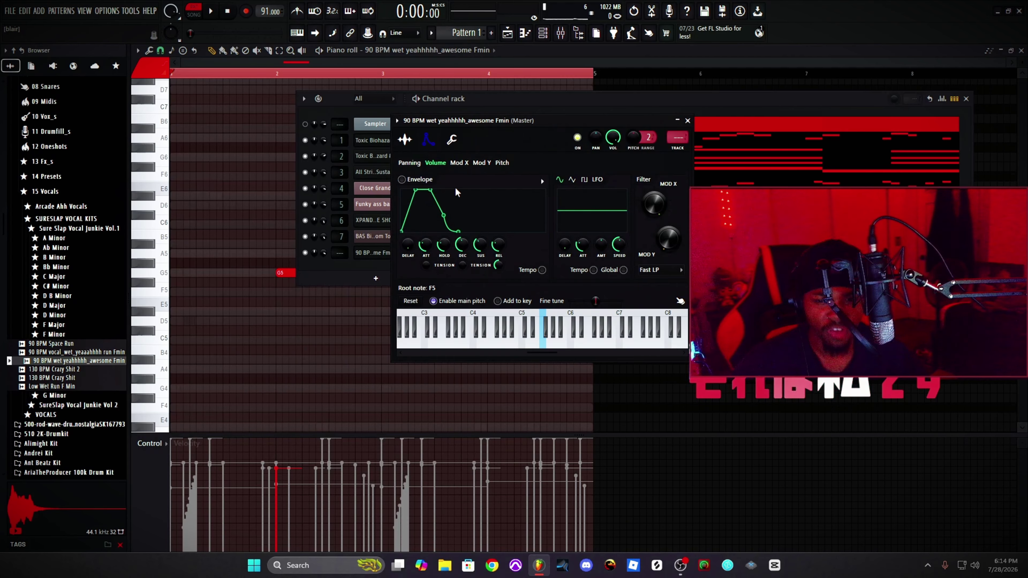
pyautogui.moveTo(500, 129); pyautogui.dragTo(504, 125)
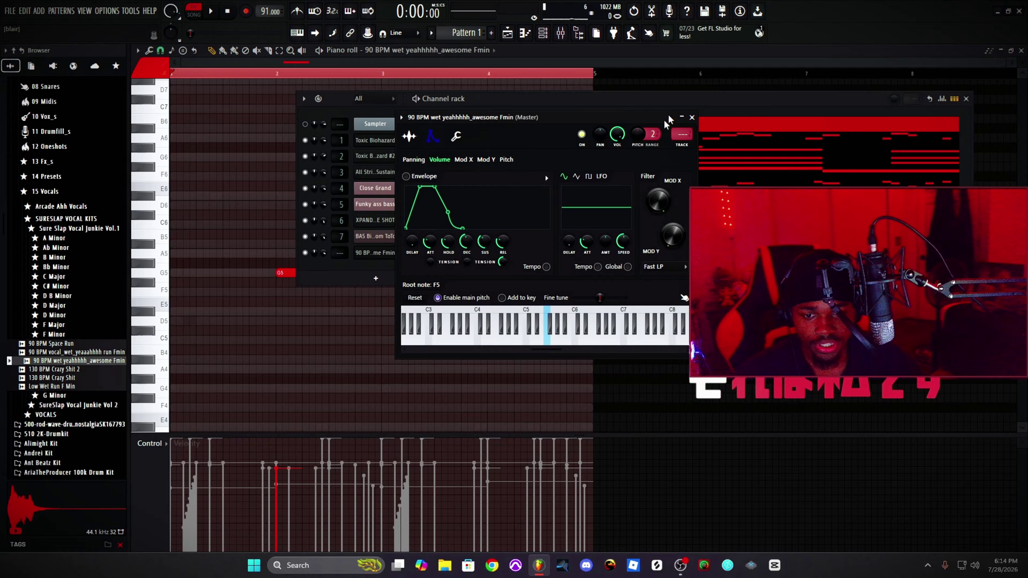
pyautogui.click(691, 117)
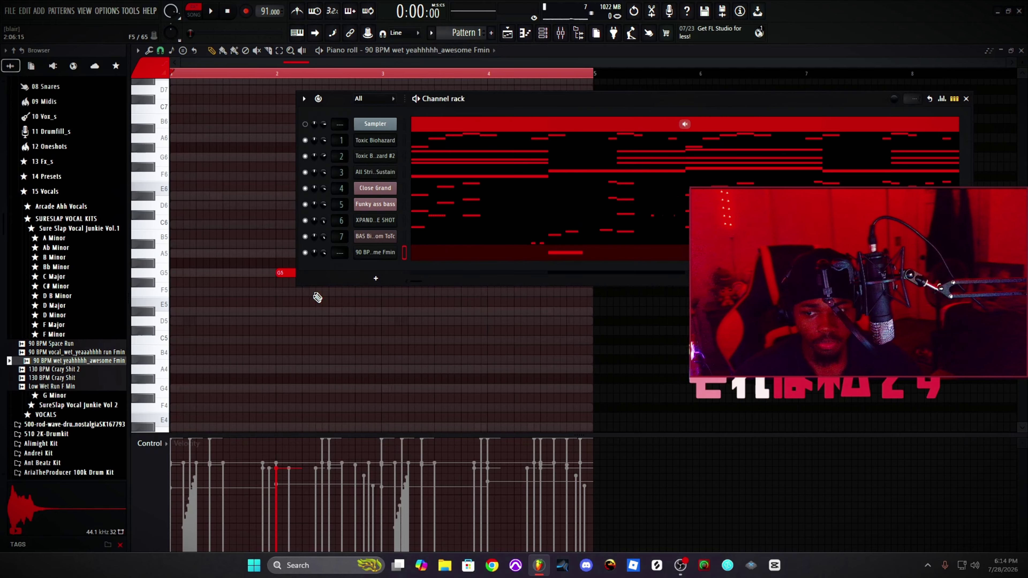
# Step: Play the pattern with the new vocal and raise the velocity of its G5 note slightly
pyautogui.click(279, 276)
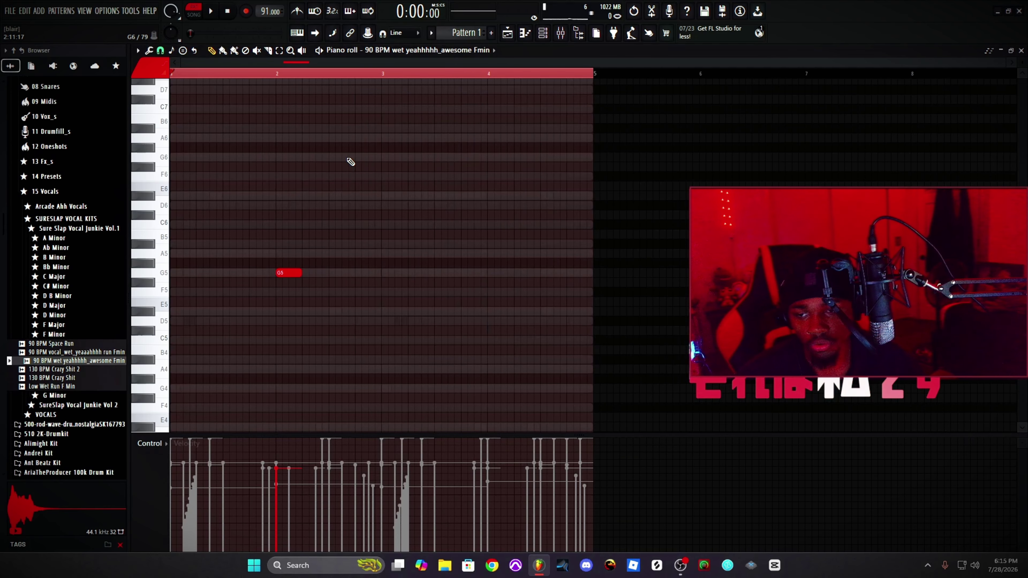
pyautogui.press('F6')
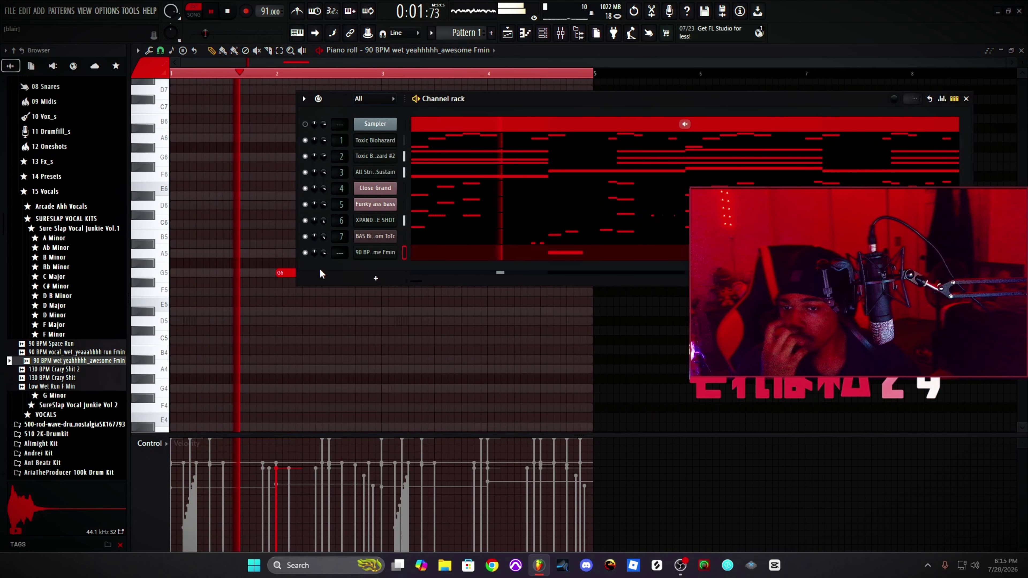
pyautogui.press('F6')
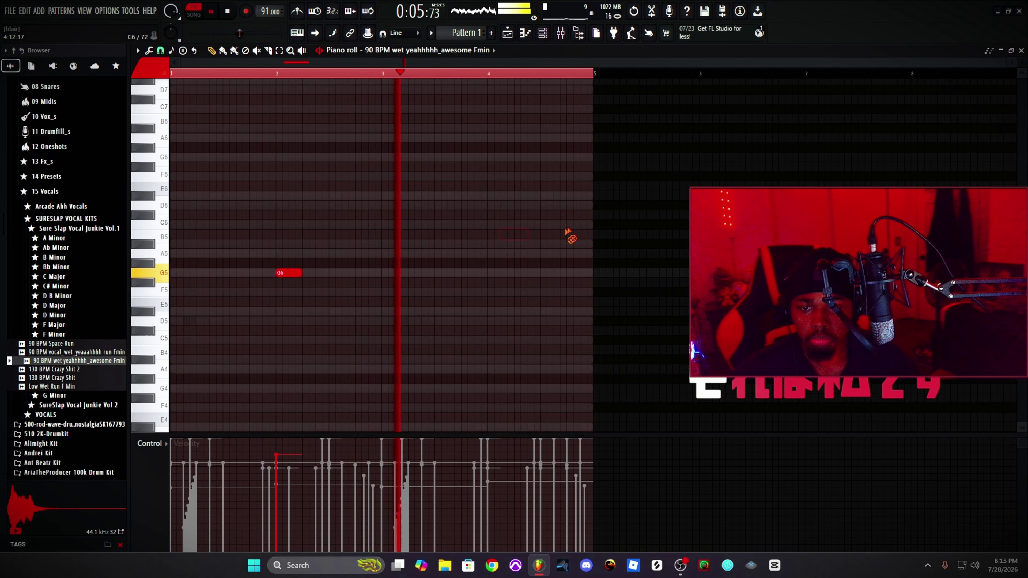
pyautogui.click(543, 34)
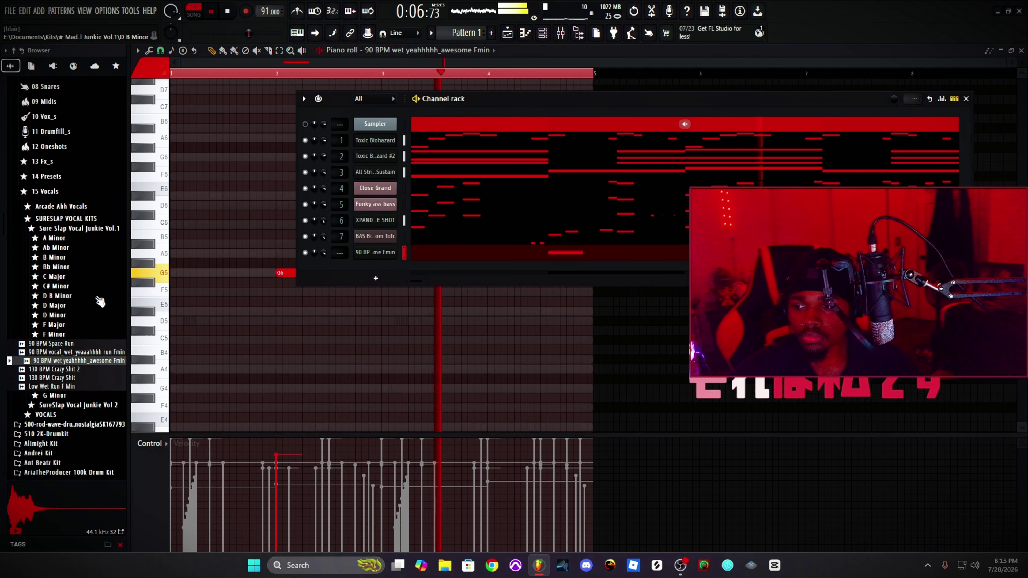
pyautogui.press('space')
# Step: Find Vocal (6)_2 in the JayTrill 2023 Stash GATEKEEP kit's Vocals folder, load it as a new channel and normalize it
pyautogui.click(55, 334)
pyautogui.scroll(-15, 76, 302)
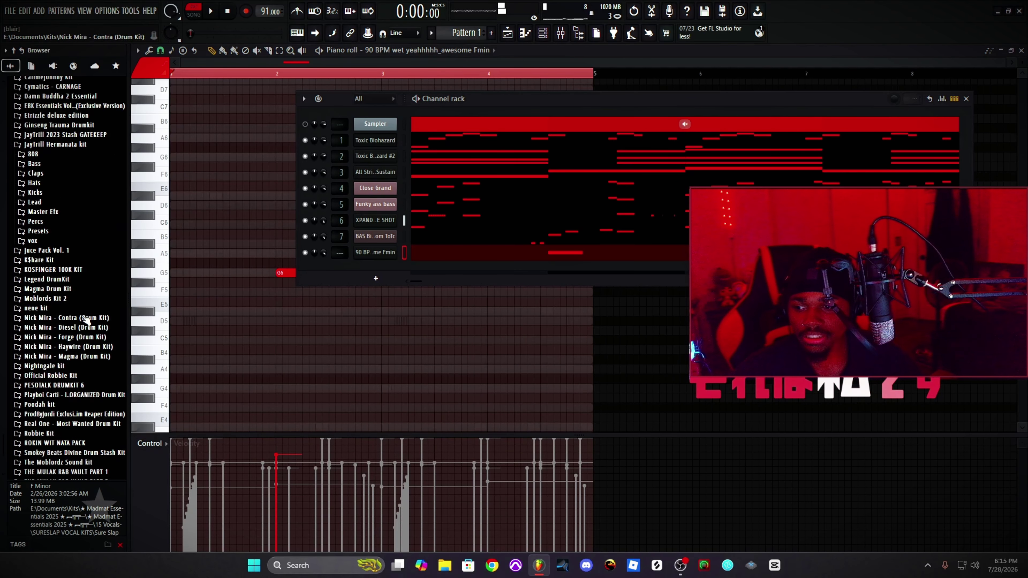
pyautogui.scroll(8, 86, 302)
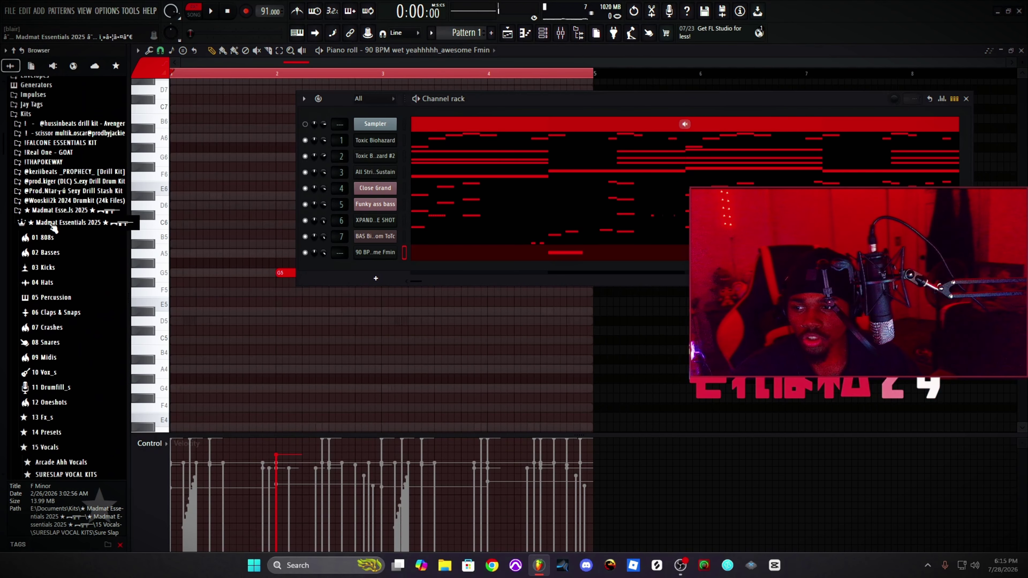
pyautogui.scroll(-2, 37, 250)
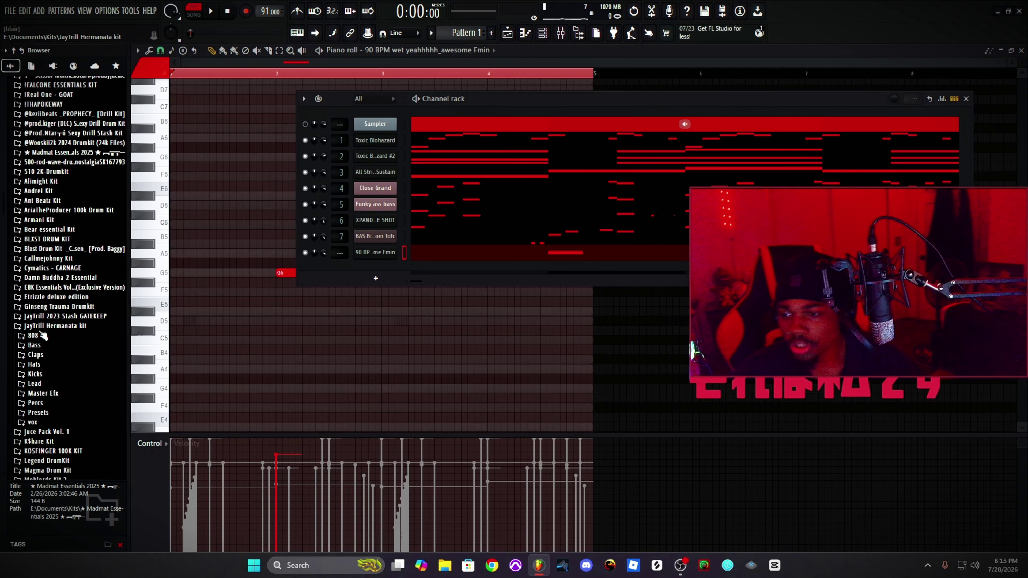
pyautogui.click(57, 315)
pyautogui.scroll(-2, 47, 410)
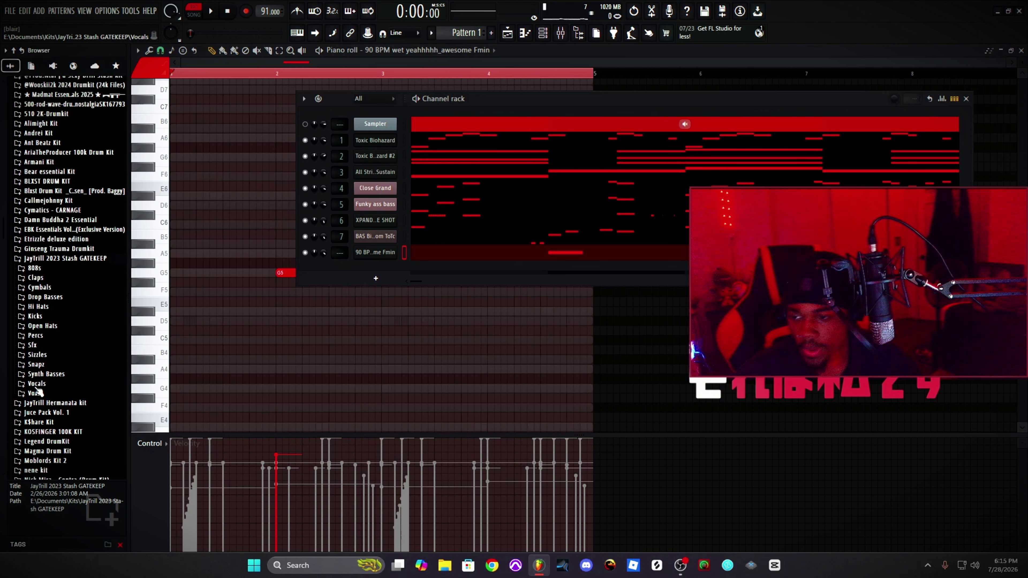
pyautogui.click(36, 383)
pyautogui.click(47, 418)
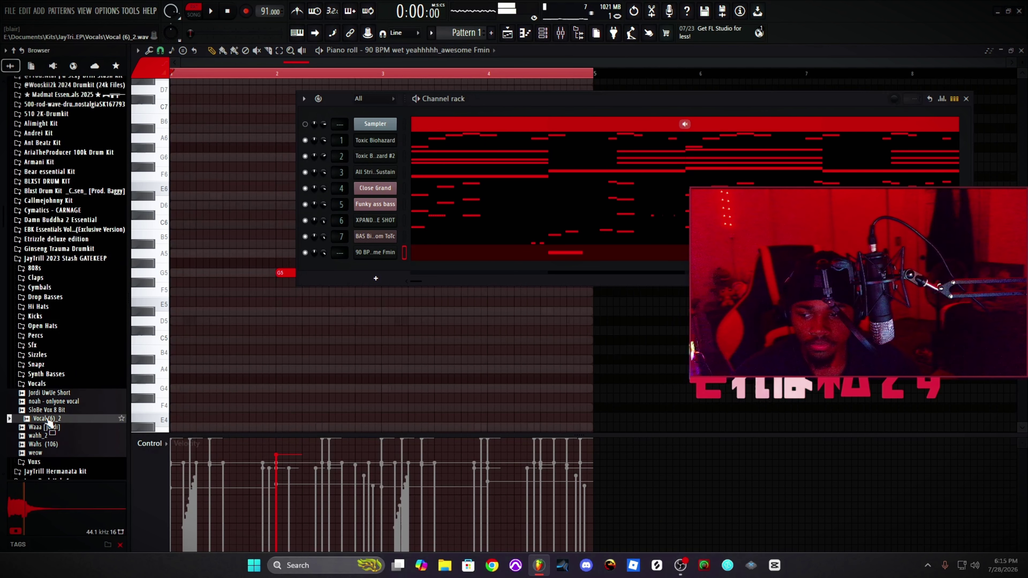
pyautogui.moveTo(376, 279); pyautogui.dragTo(375, 279)
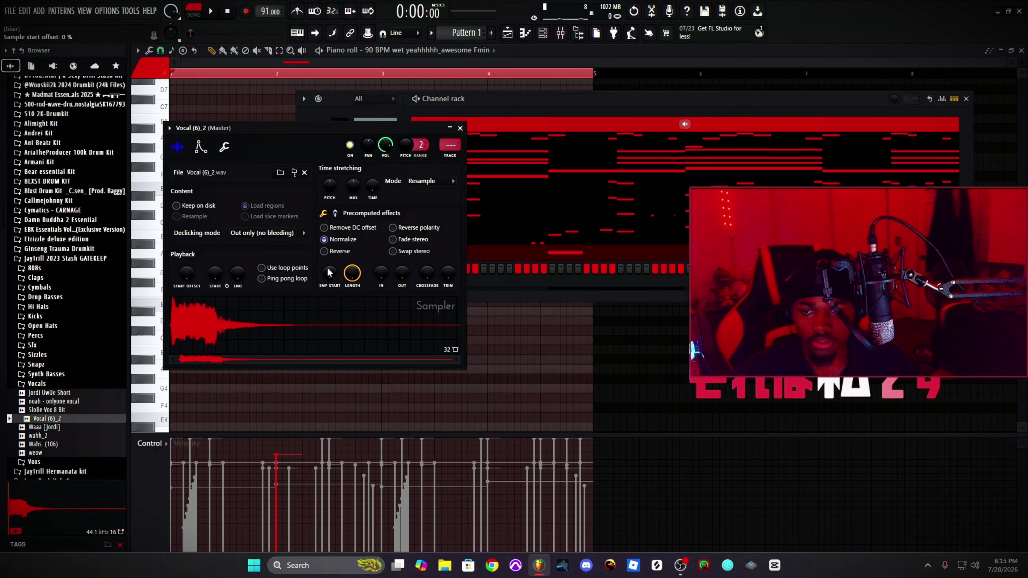
# Step: Set the Vocal (6)_2 root note to G5, enable a Hold volume envelope and play the pattern
pyautogui.click(200, 147)
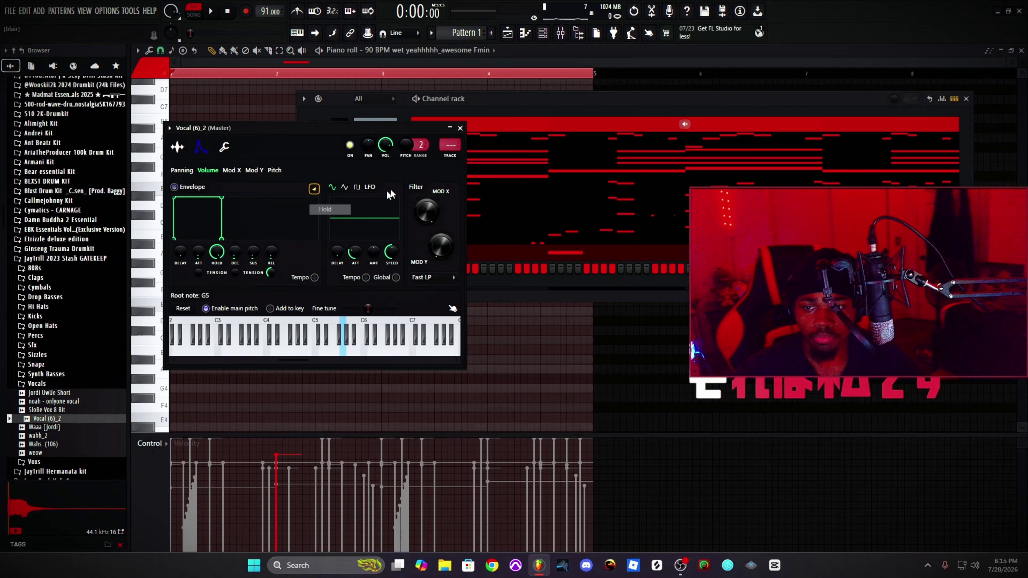
pyautogui.click(460, 128)
pyautogui.press('space')
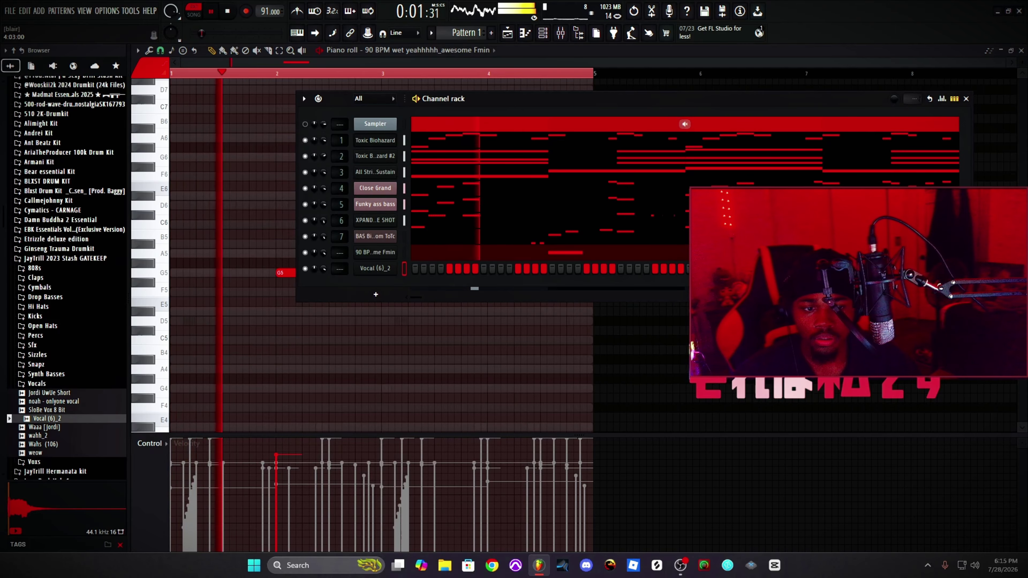
# Step: Enter two consecutive one-beat C5 notes for Vocal (6)_2 on the last two beats of bar 4
pyautogui.rightClick(400, 270)
pyautogui.click(421, 268)
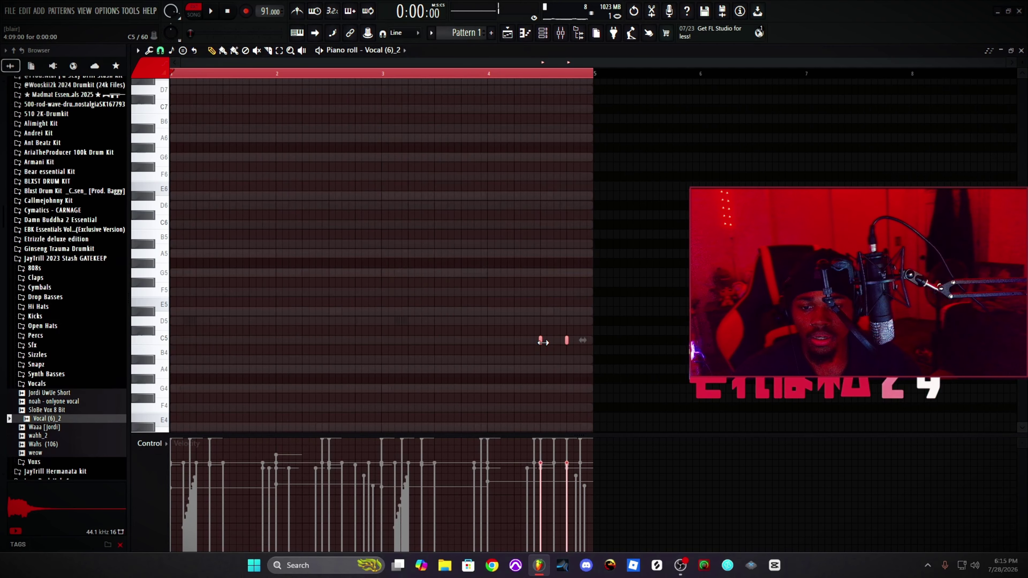
pyautogui.click(552, 34)
# Step: Import the G minor MIDI from the Trizzy Essentials kit's Midi Scalez minor scale folder into the Sampler channel
pyautogui.scroll(-15, 73, 283)
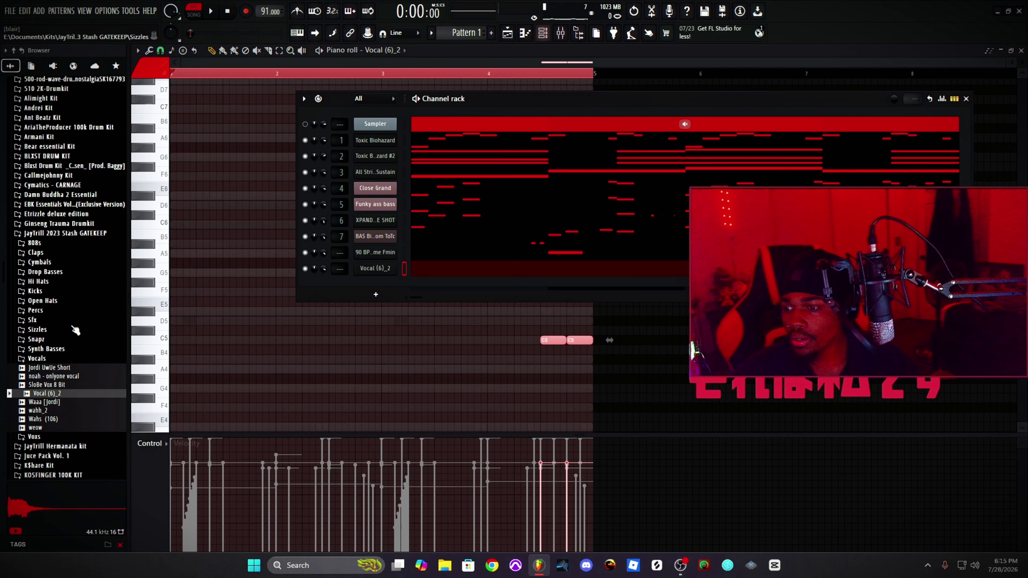
pyautogui.click(50, 244)
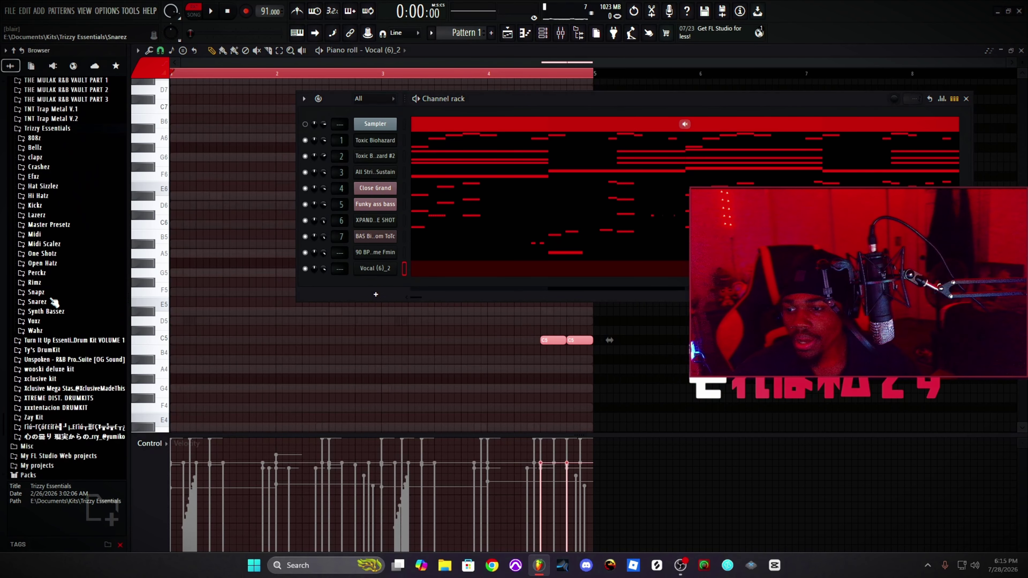
pyautogui.click(44, 243)
pyautogui.click(48, 263)
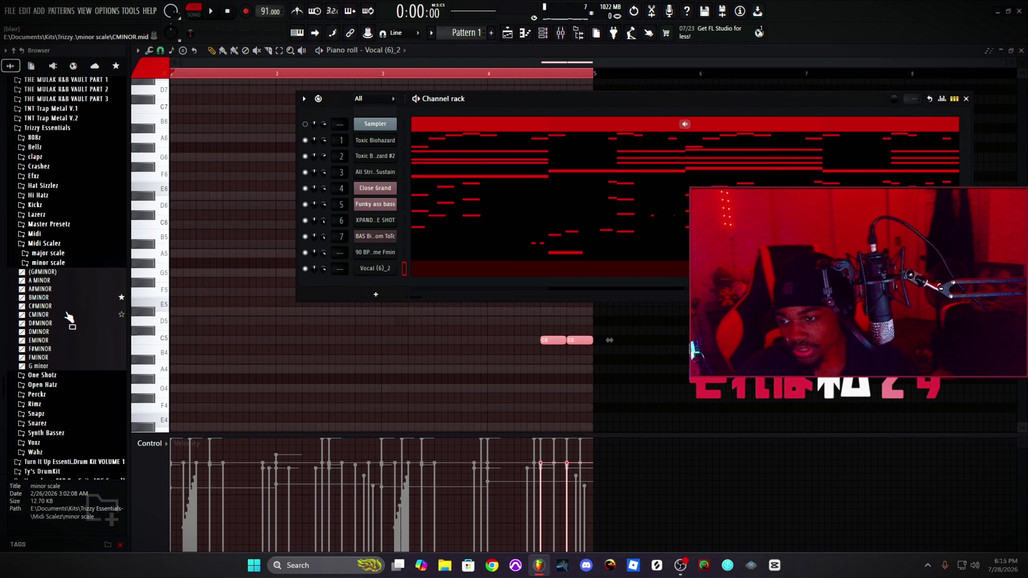
pyautogui.moveTo(35, 300); pyautogui.dragTo(2, 294)
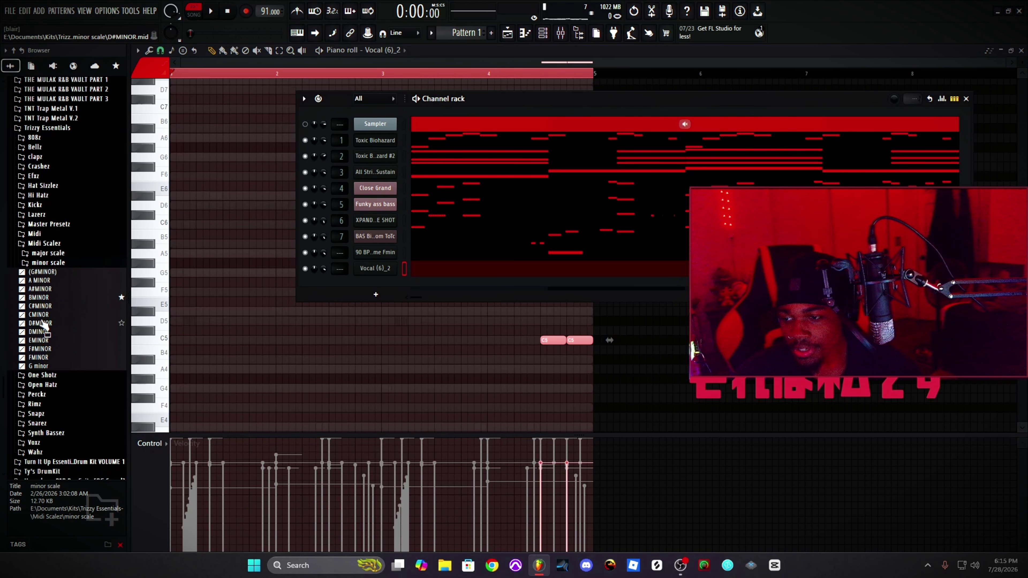
pyautogui.moveTo(36, 364); pyautogui.dragTo(174, 367)
pyautogui.moveTo(368, 133); pyautogui.dragTo(369, 136)
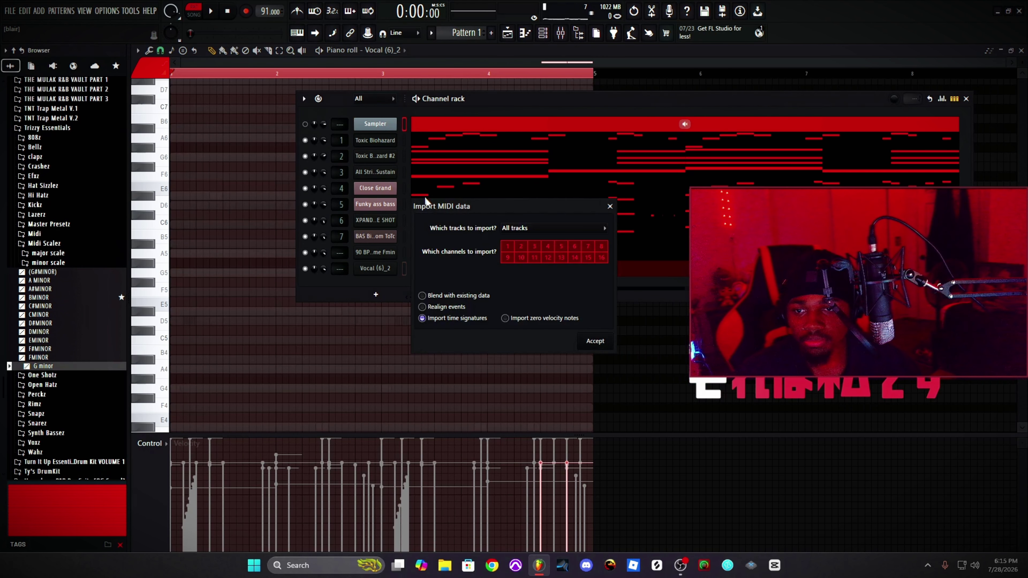
pyautogui.click(591, 340)
pyautogui.click(445, 272)
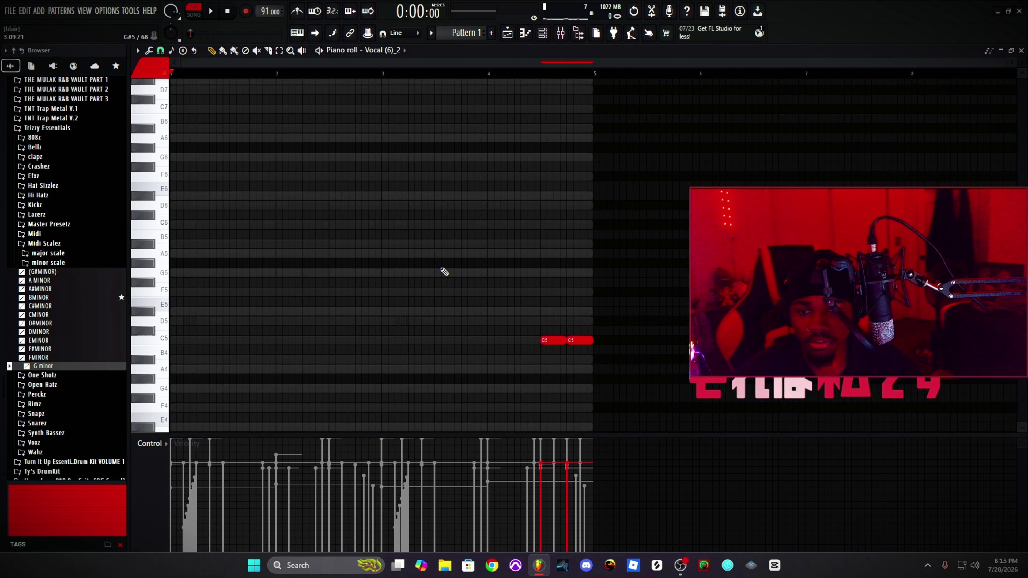
# Step: Move both Vocal (6)_2 notes at the end of bar 4 up to A5 and play the pattern
pyautogui.hotkey('ctrl', 'a')
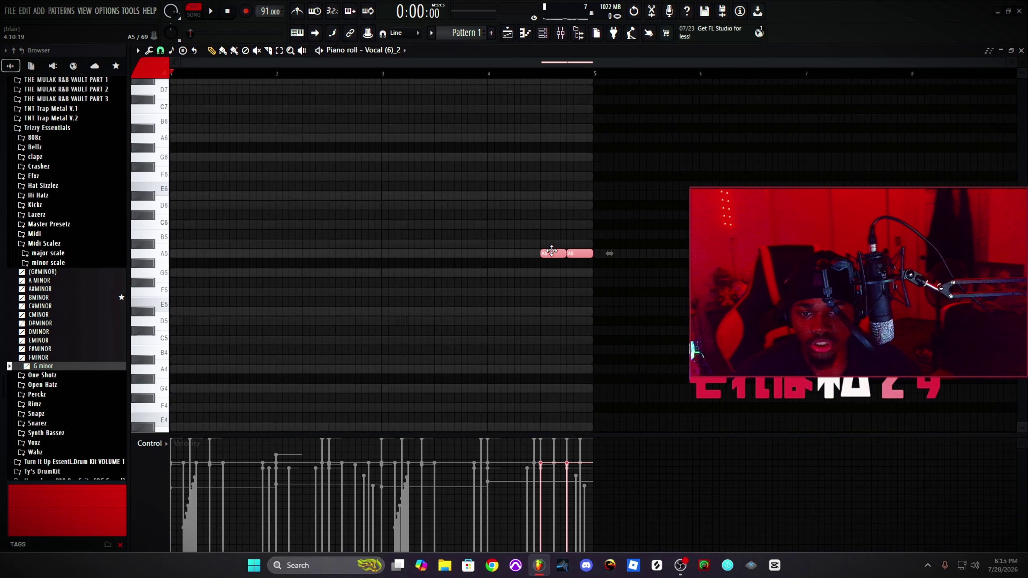
pyautogui.press('space')
pyautogui.moveTo(552, 253)
pyautogui.mouseDown()
pyautogui.moveTo(525, 182)
pyautogui.moveTo(551, 253)
pyautogui.mouseUp()
pyautogui.press('F6')
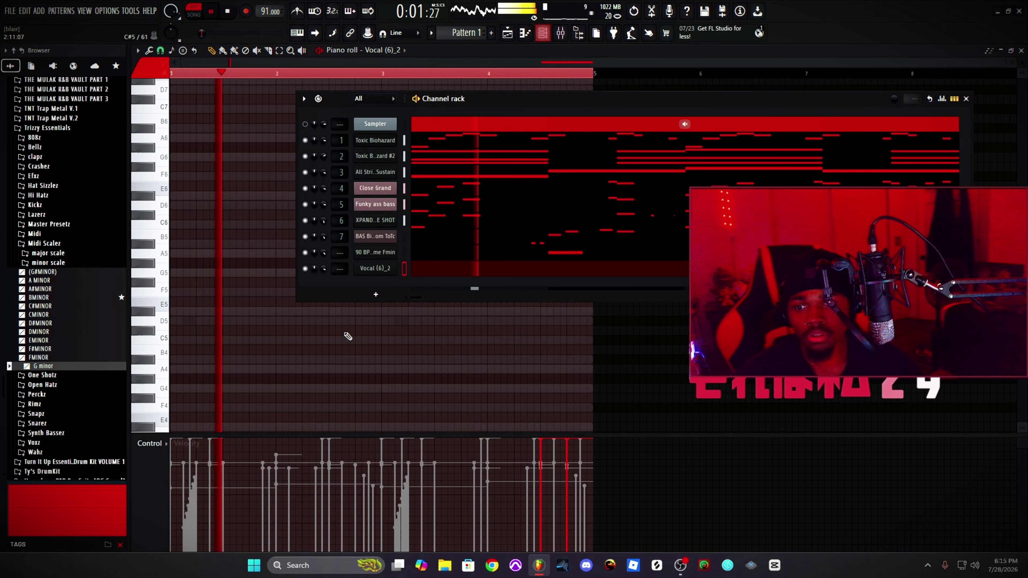
pyautogui.press('F6')
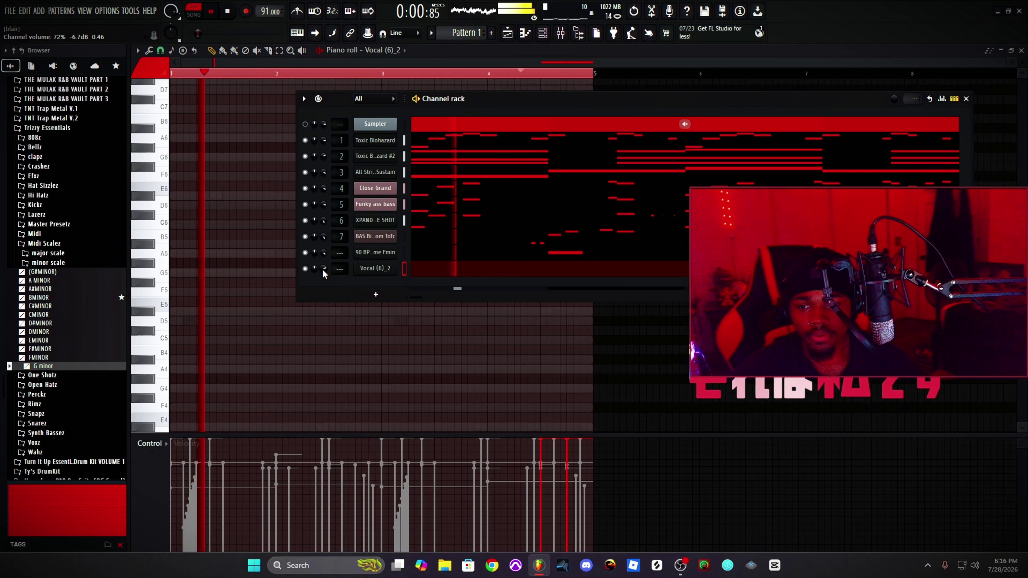
# Step: Find Hard Ah Kick (G4) in the Trizzy Essentials Kickz folder and load it as a new channel
pyautogui.click(44, 243)
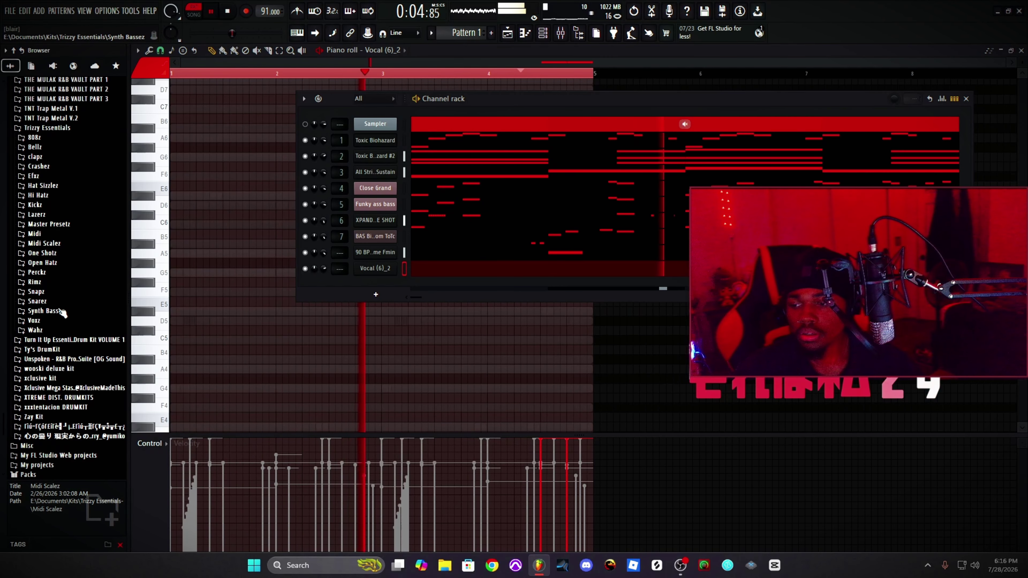
pyautogui.scroll(3, 61, 286)
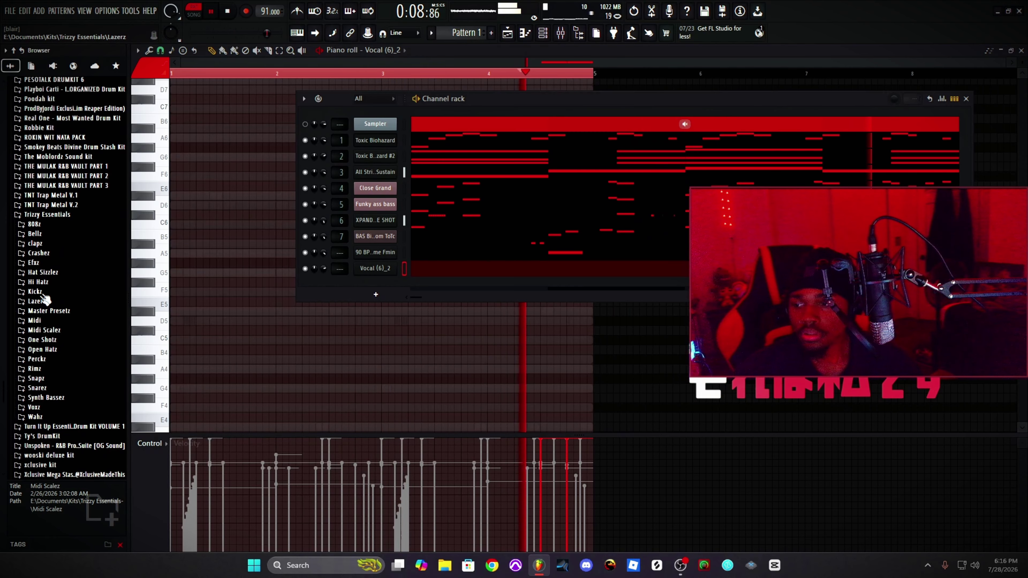
pyautogui.press('space')
pyautogui.click(43, 293)
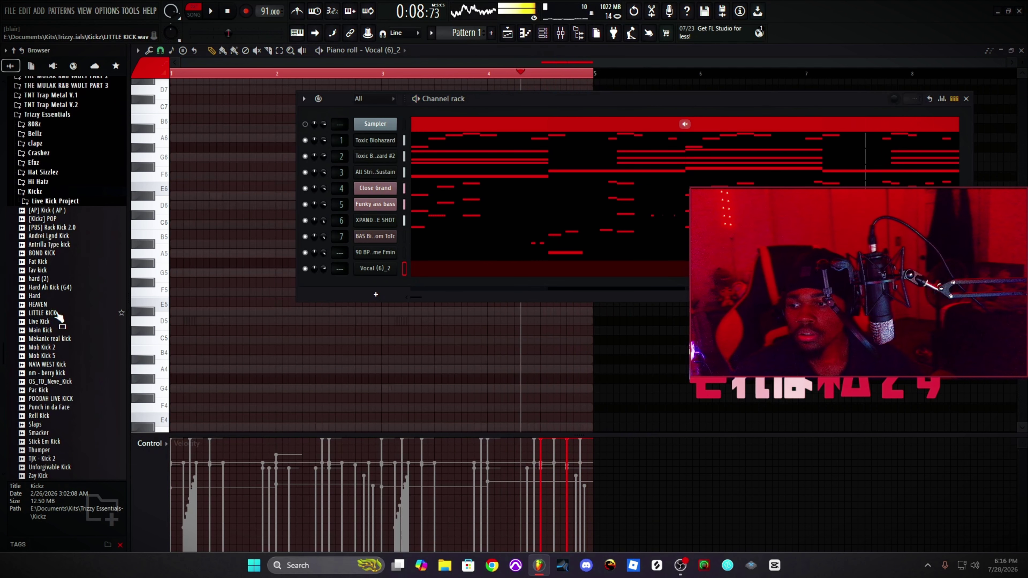
pyautogui.click(61, 287)
pyautogui.moveTo(405, 293); pyautogui.dragTo(406, 293)
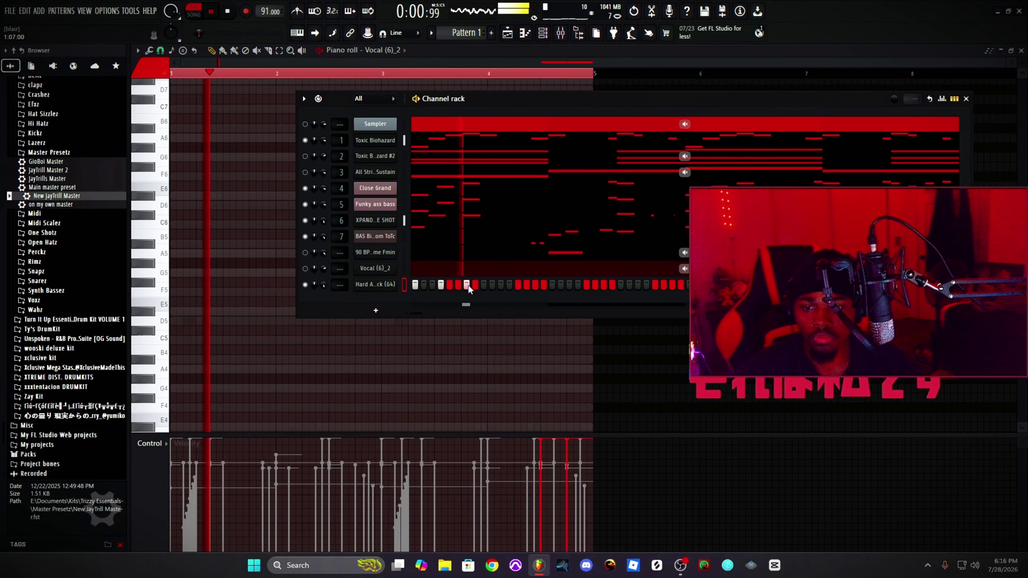
# Step: Add Hard Ah Kick hits on steps 17, 19 and 23 while the pattern plays
pyautogui.click(552, 284)
pyautogui.click(569, 285)
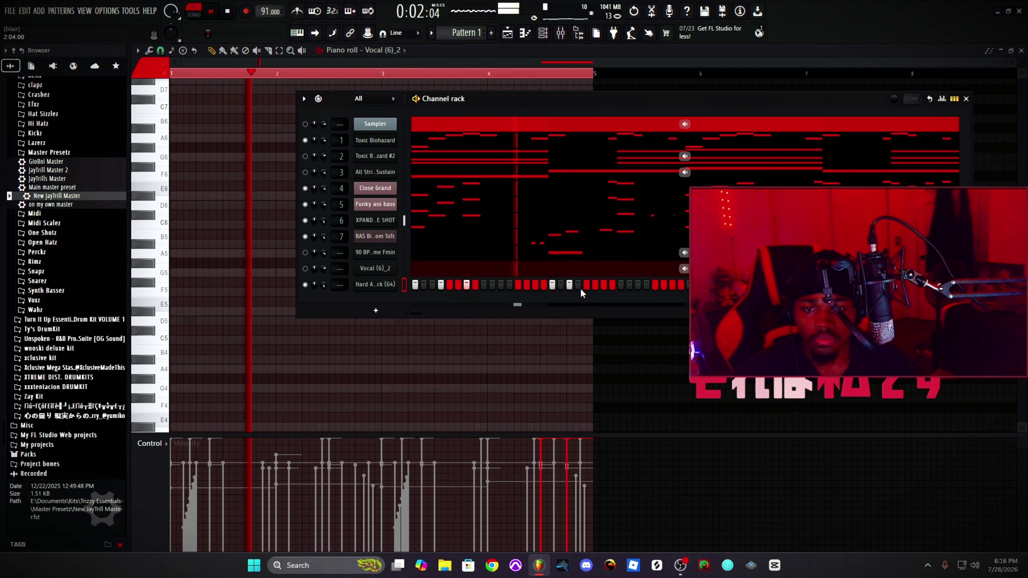
pyautogui.click(603, 288)
pyautogui.press('space')
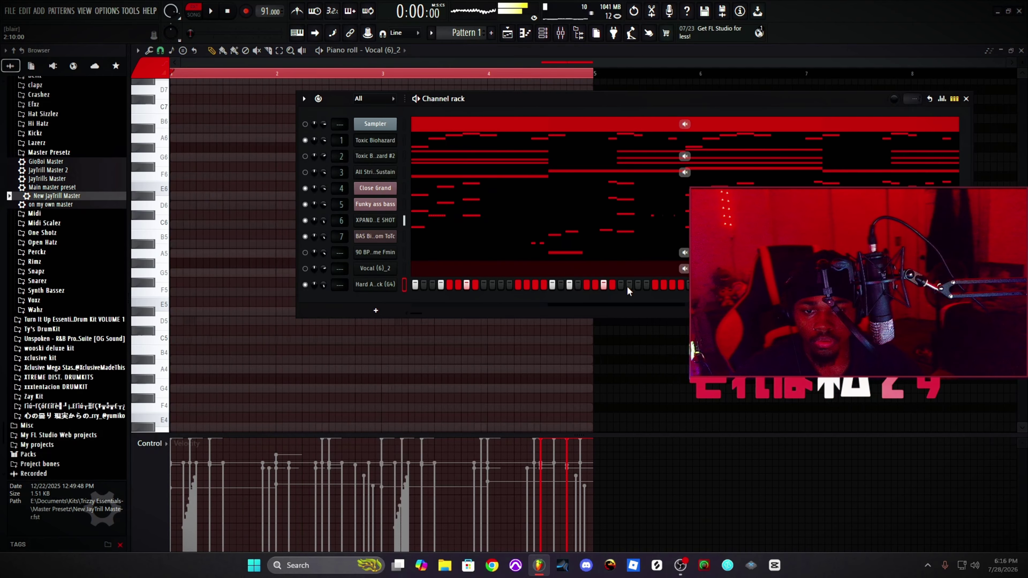
# Step: Show the kick's notes in the piano roll and duplicate the two-bar kick pattern into bars 3 and 4
pyautogui.rightClick(409, 284)
pyautogui.click(413, 289)
pyautogui.press('space')
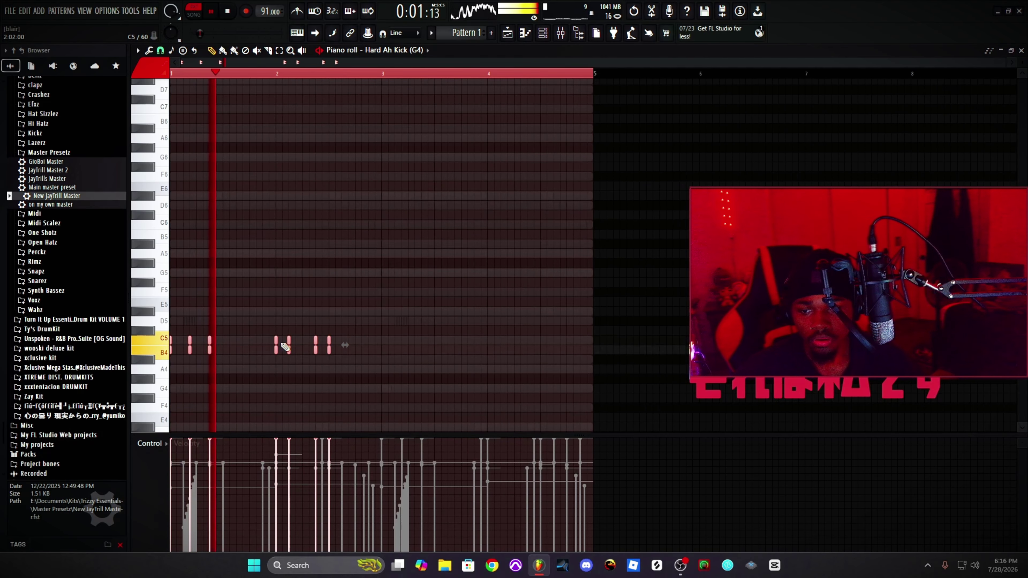
pyautogui.hotkey('ctrl', 'b')
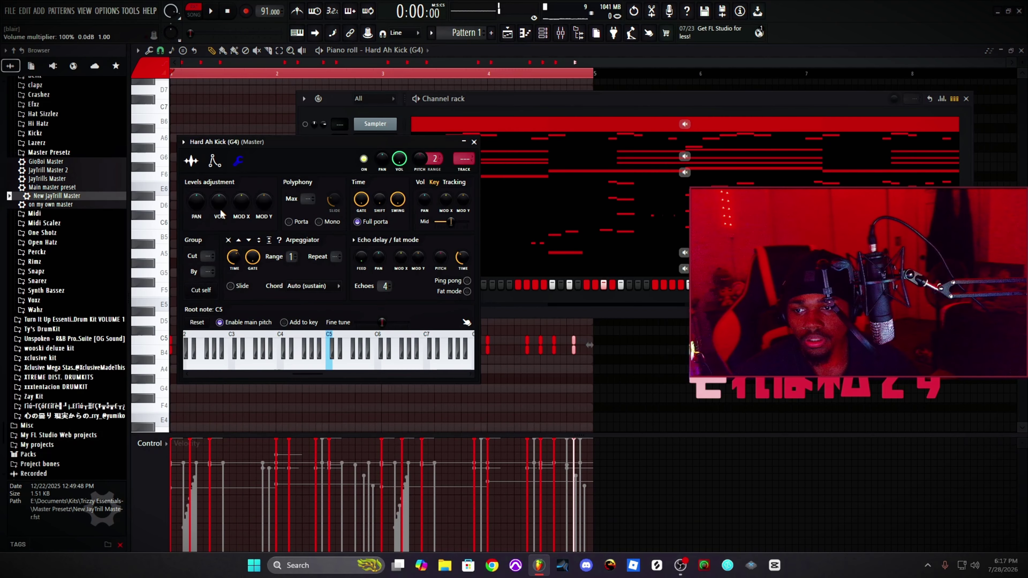
pyautogui.click(473, 142)
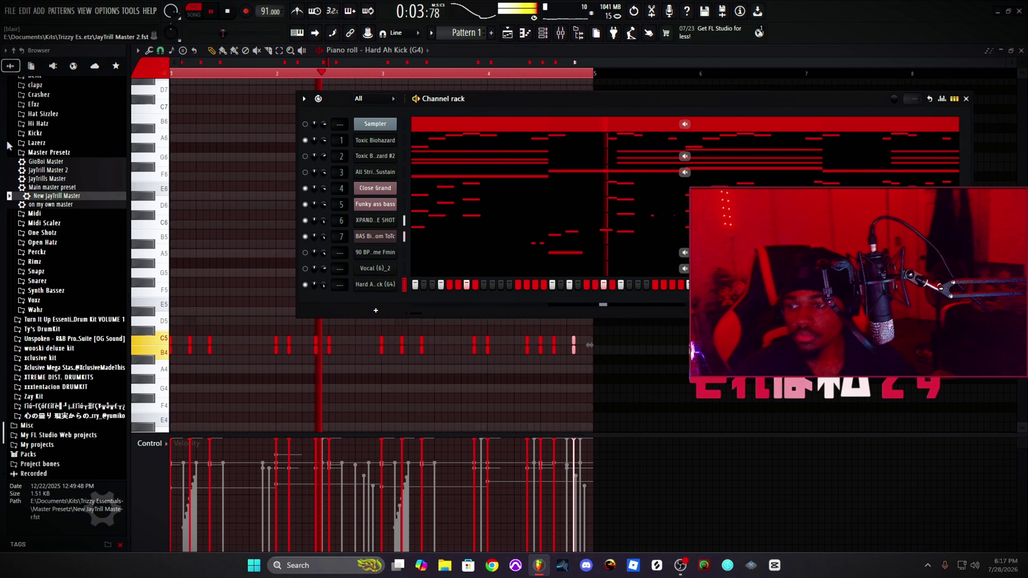
# Step: Audition samples in the Open Hatz folder, load JayTrill Open hat as a new channel and normalize it
pyautogui.click(36, 152)
pyautogui.click(42, 191)
pyautogui.click(61, 236)
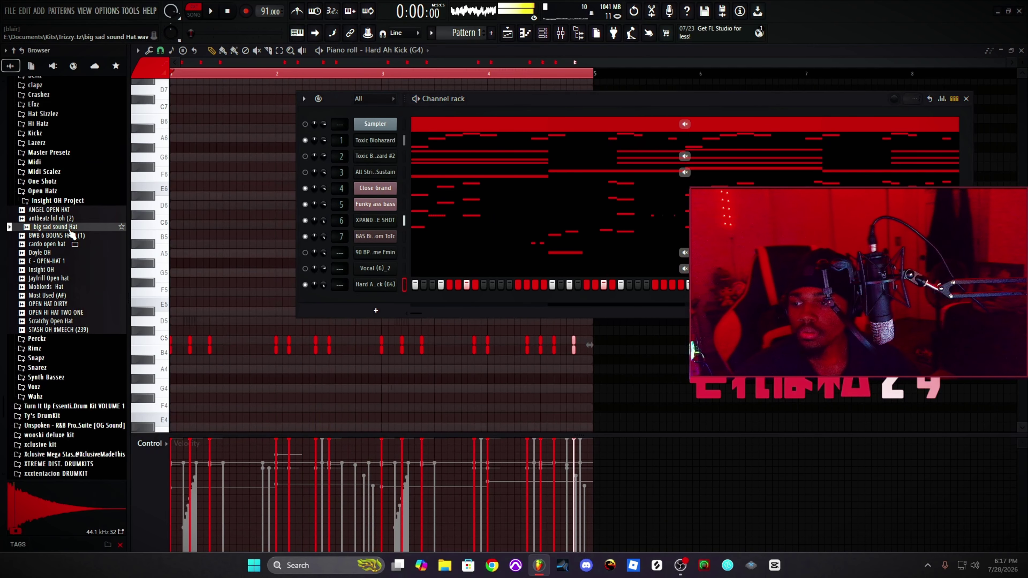
pyautogui.click(60, 269)
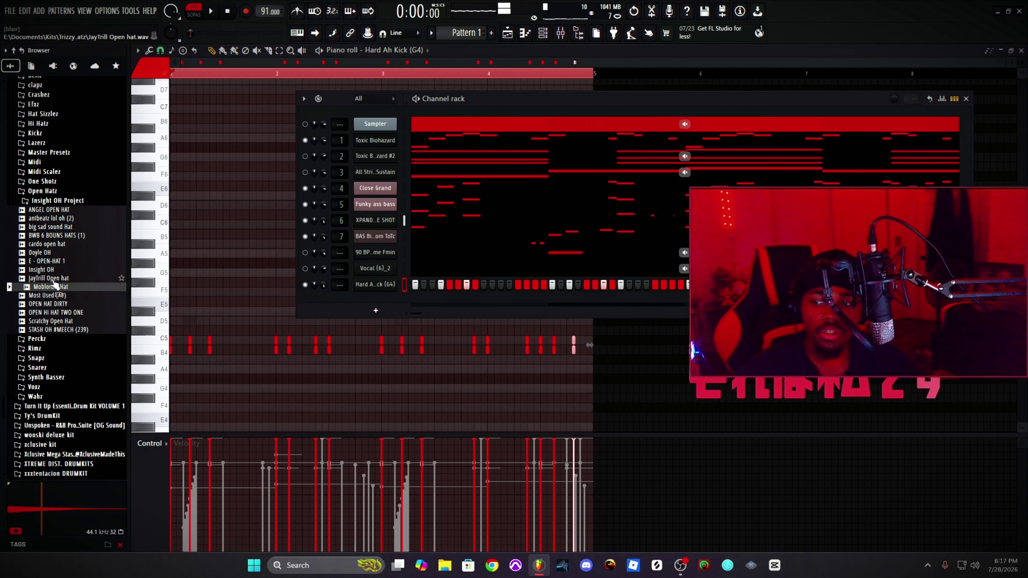
pyautogui.moveTo(612, 288); pyautogui.dragTo(391, 302)
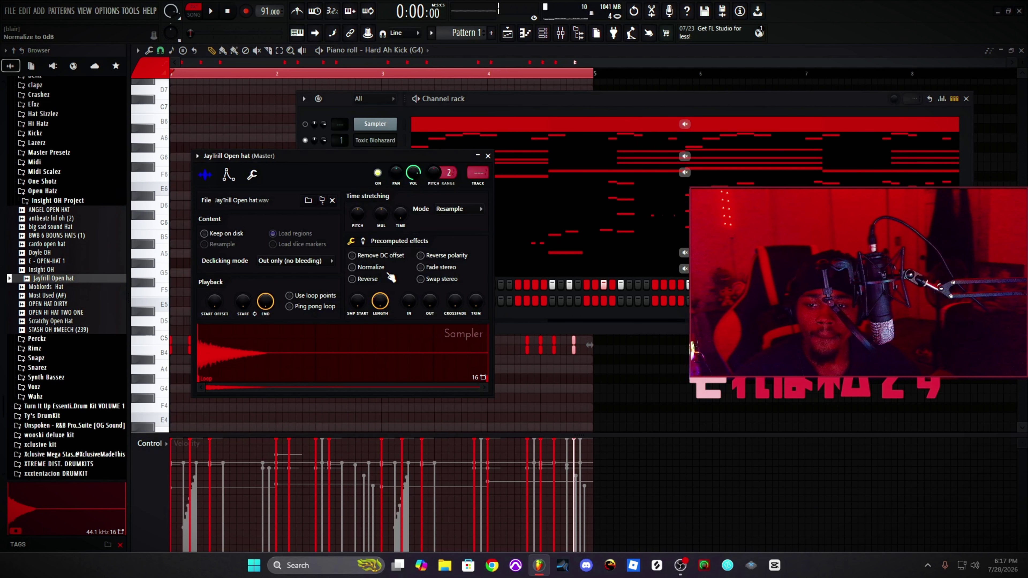
pyautogui.scroll(3, 110, 318)
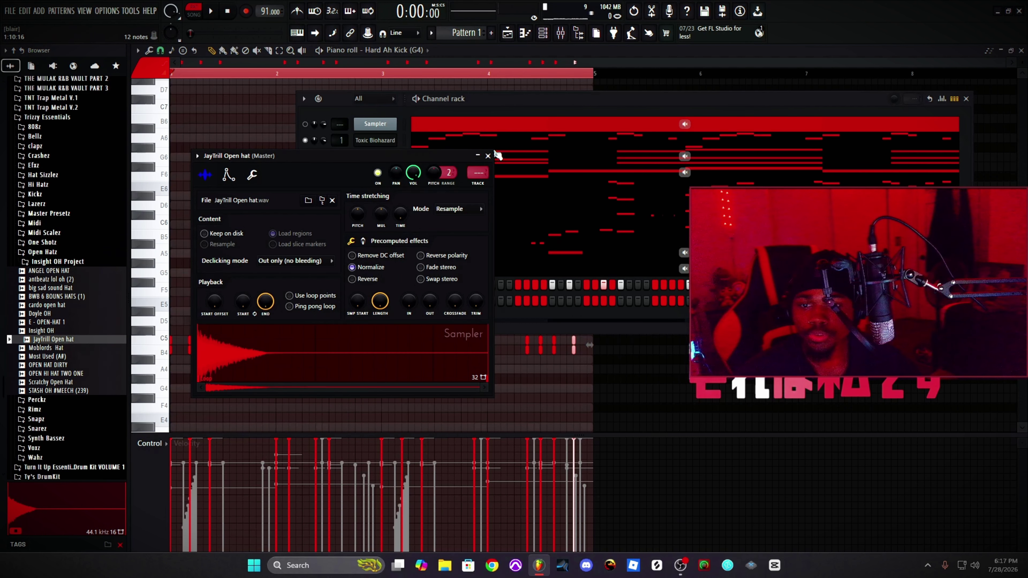
pyautogui.click(488, 156)
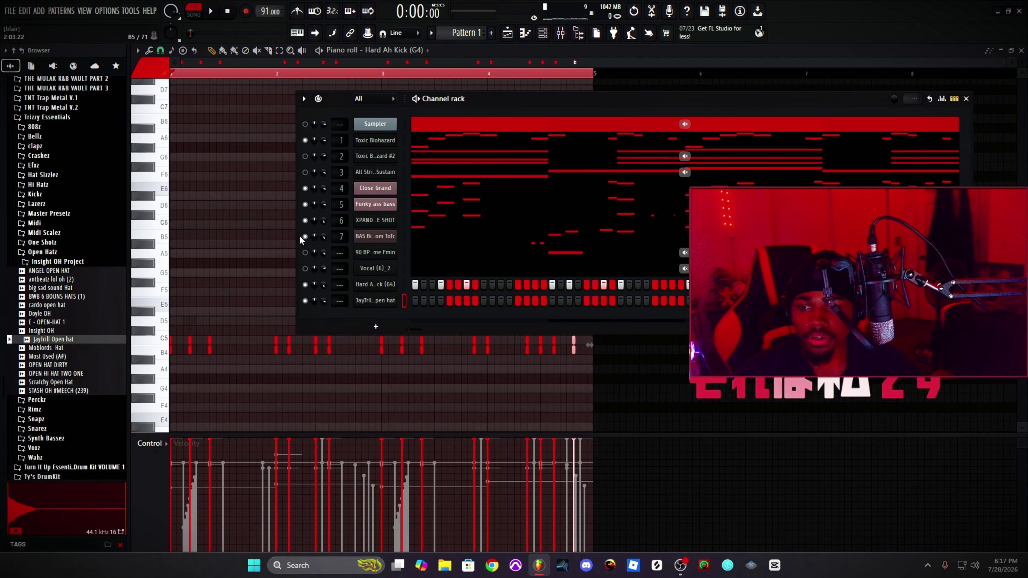
# Step: Enter JayTrill Open hat hits on steps 1, 4, 7, 25 and 29 while the pattern plays
pyautogui.click(415, 301)
pyautogui.press('space')
pyautogui.click(440, 300)
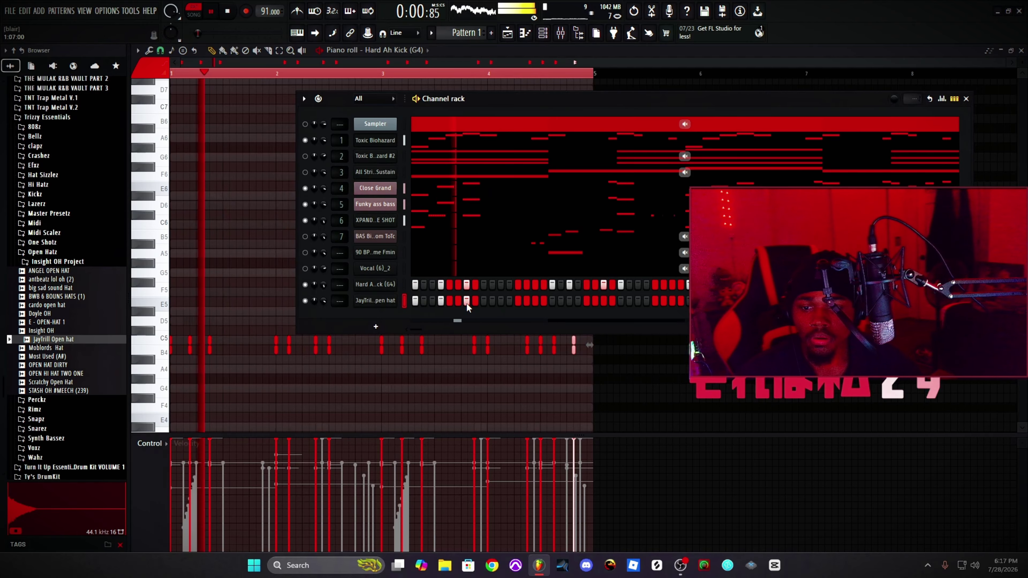
pyautogui.click(467, 300)
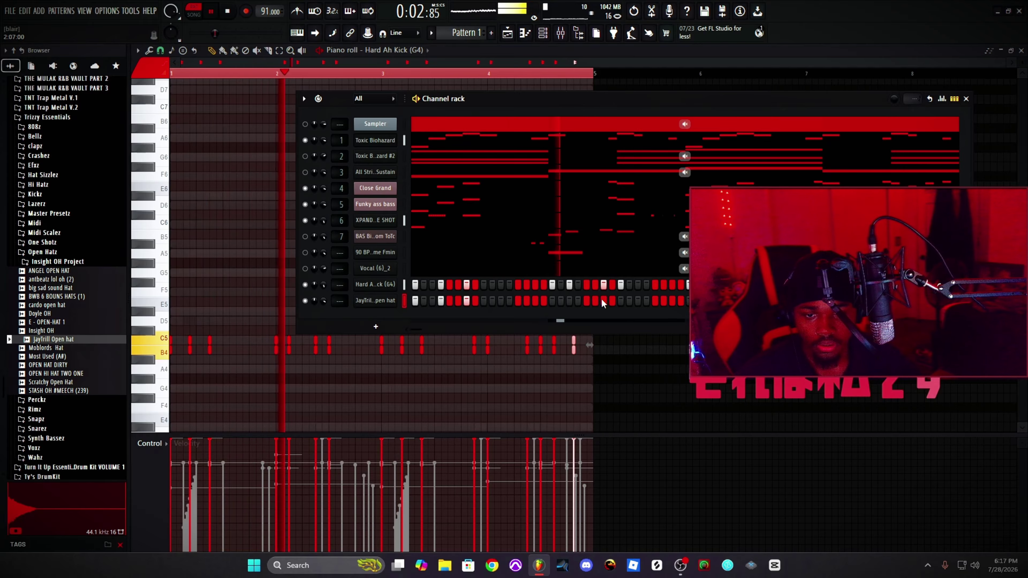
pyautogui.click(620, 300)
pyautogui.click(654, 300)
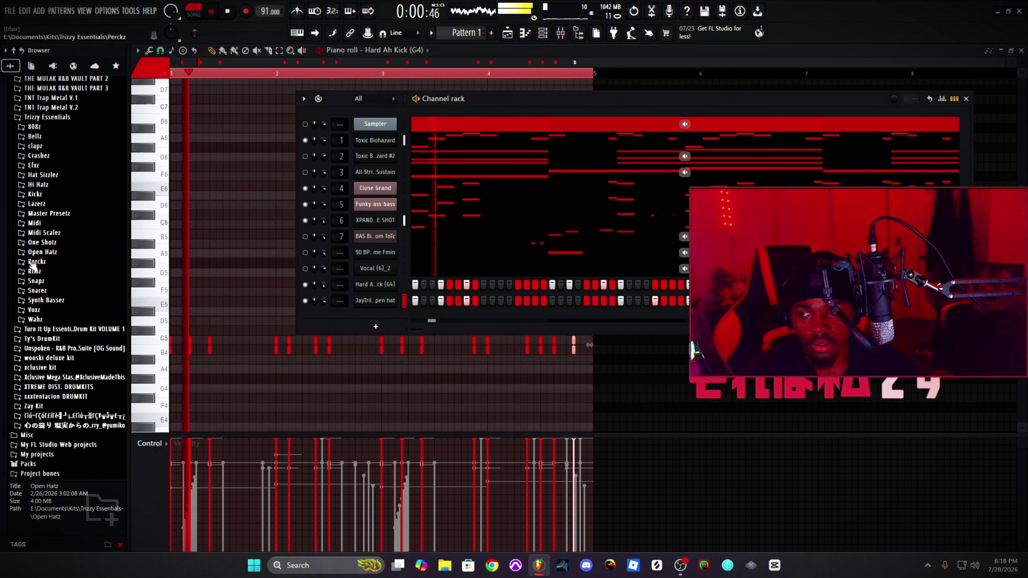
# Step: Load Reverb JayTrill Lazer C# from the Lazerz folder as a new channel and normalize it
pyautogui.click(36, 204)
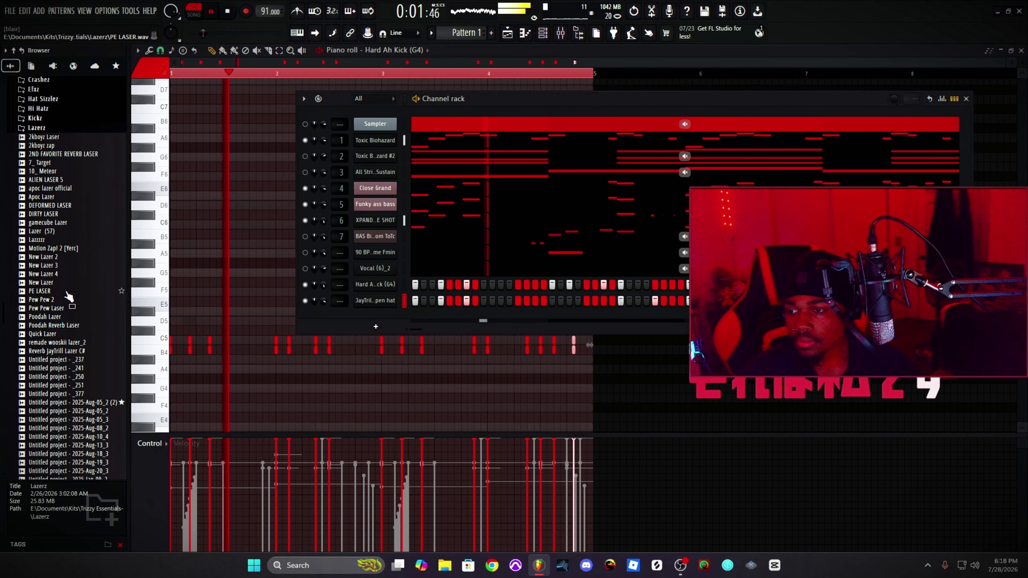
pyautogui.click(70, 351)
pyautogui.moveTo(70, 351); pyautogui.dragTo(377, 324)
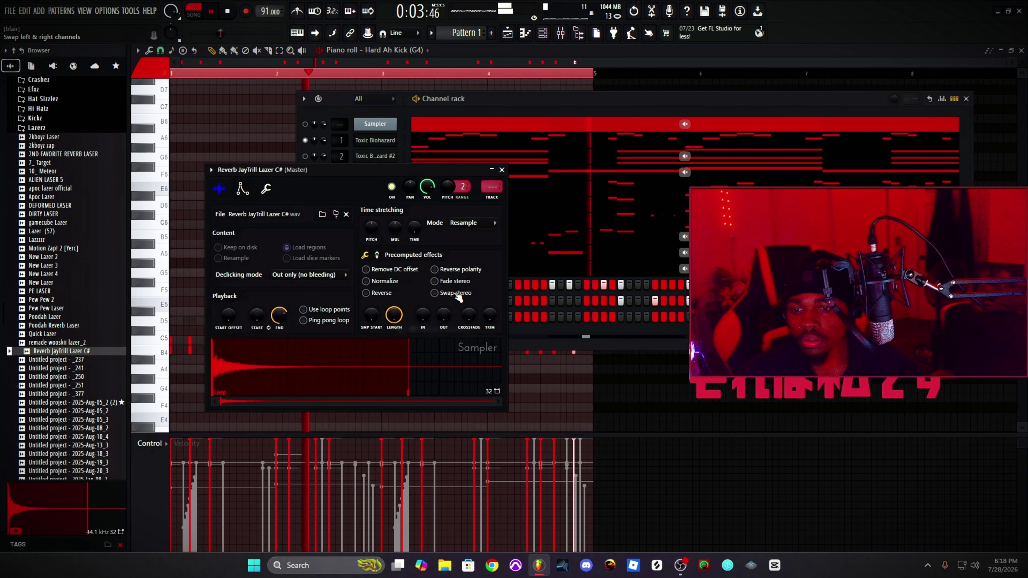
pyautogui.click(366, 281)
pyautogui.click(501, 169)
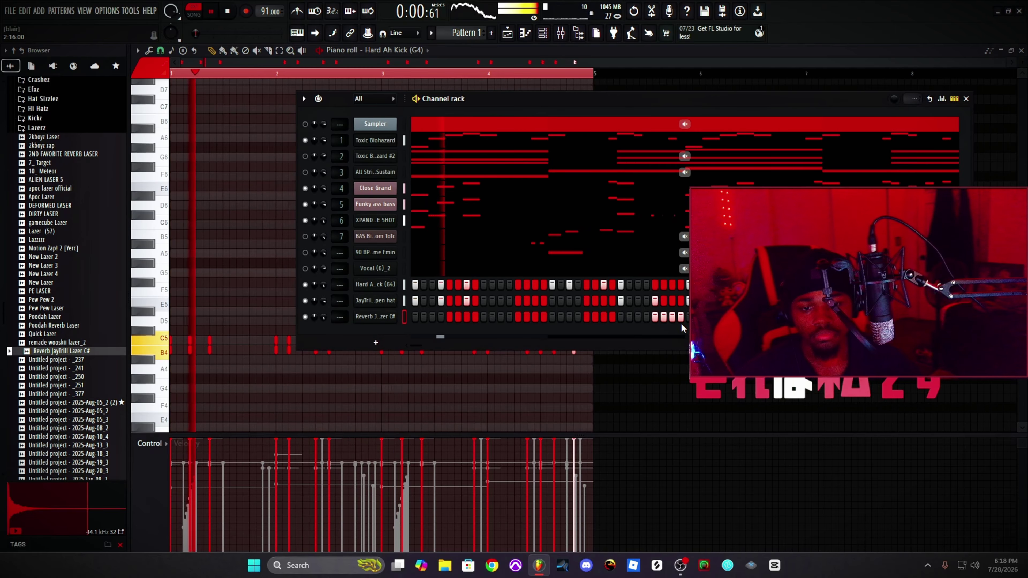
# Step: Show the four Reverb JayTrill Lazer C# notes ending bar 2 in the piano roll and raise their velocities
pyautogui.rightClick(400, 316)
pyautogui.click(408, 318)
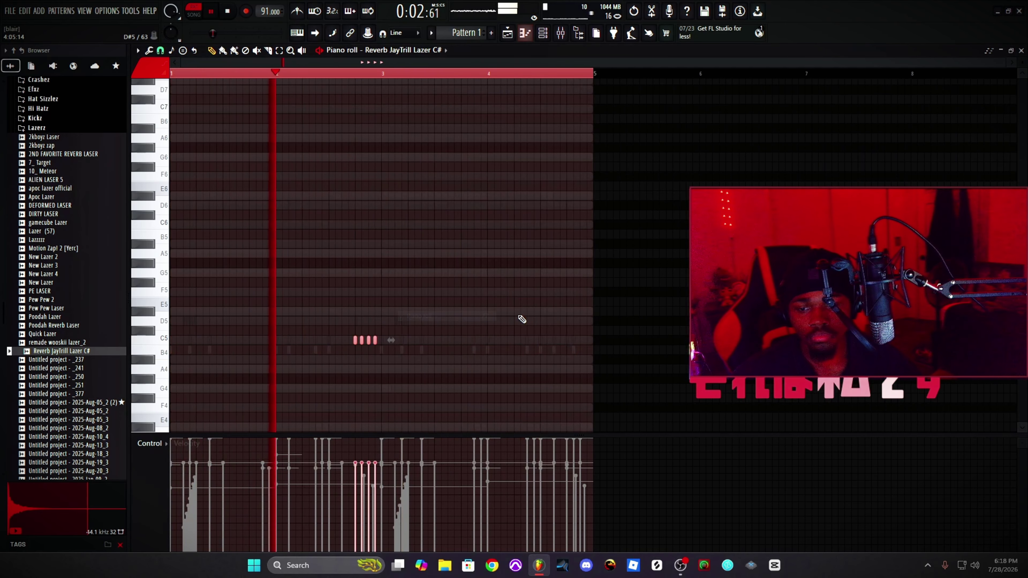
pyautogui.click(543, 33)
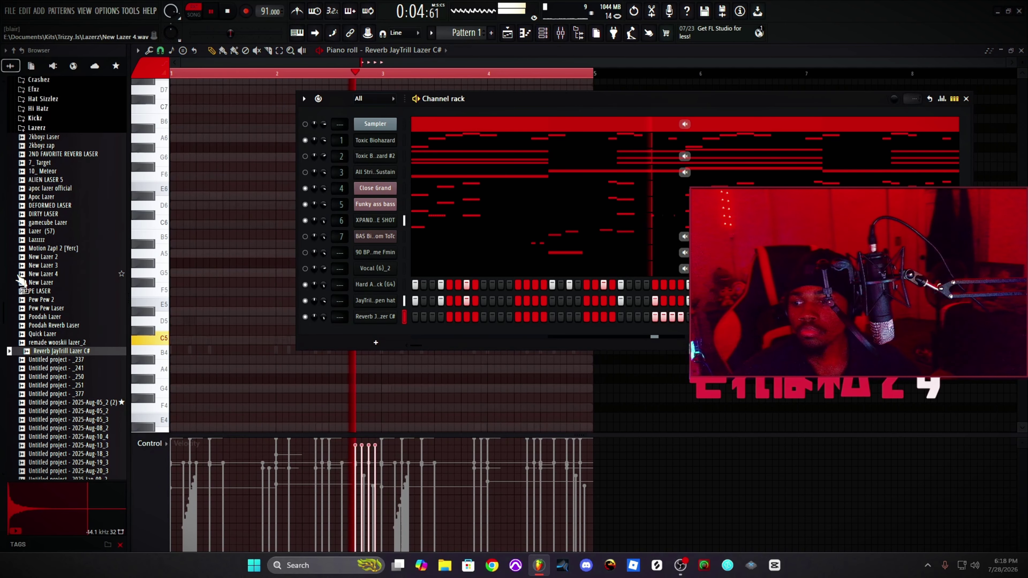
# Step: Stop playback and audition other laser samples in the Lazerz folder
pyautogui.scroll(-3, 61, 263)
pyautogui.press('space')
pyautogui.moveTo(45, 190); pyautogui.dragTo(45, 197)
pyautogui.scroll(10, 53, 226)
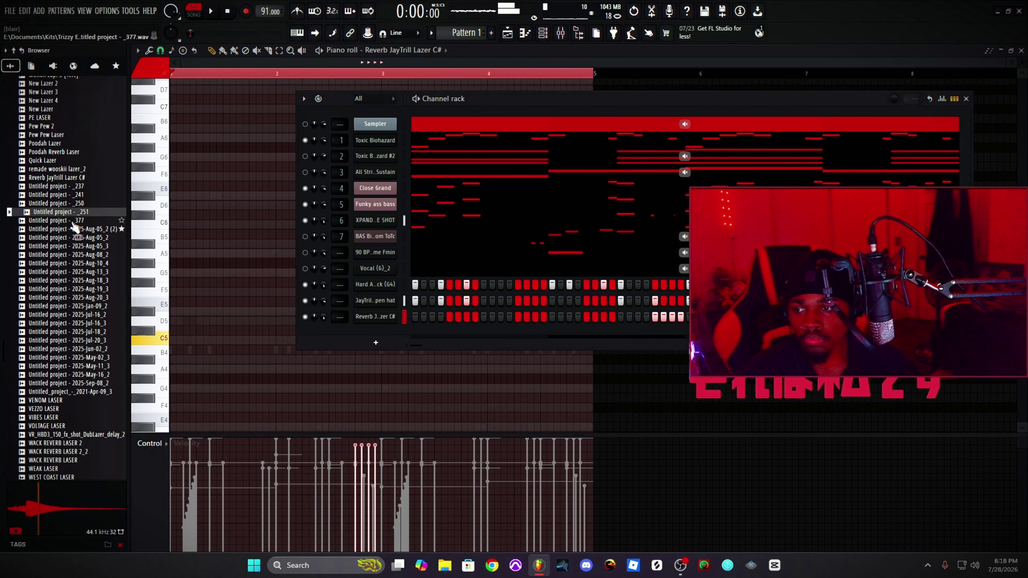
# Step: Find B - RIMSHOT in the Perckz folder, load it as a new channel and play the pattern
pyautogui.click(37, 337)
pyautogui.scroll(-5, 57, 367)
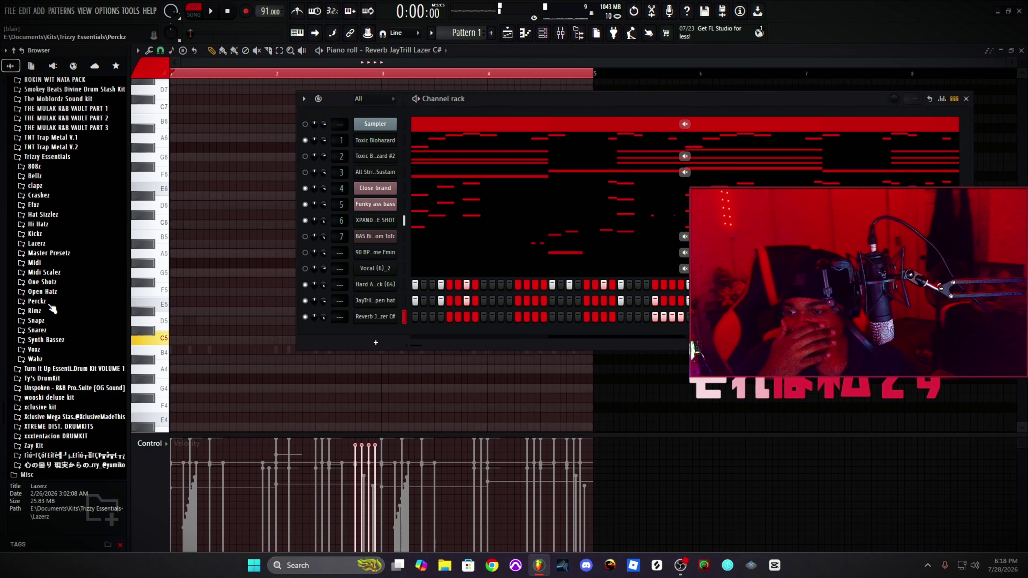
pyautogui.click(36, 259)
pyautogui.scroll(-3, 68, 246)
pyautogui.click(57, 281)
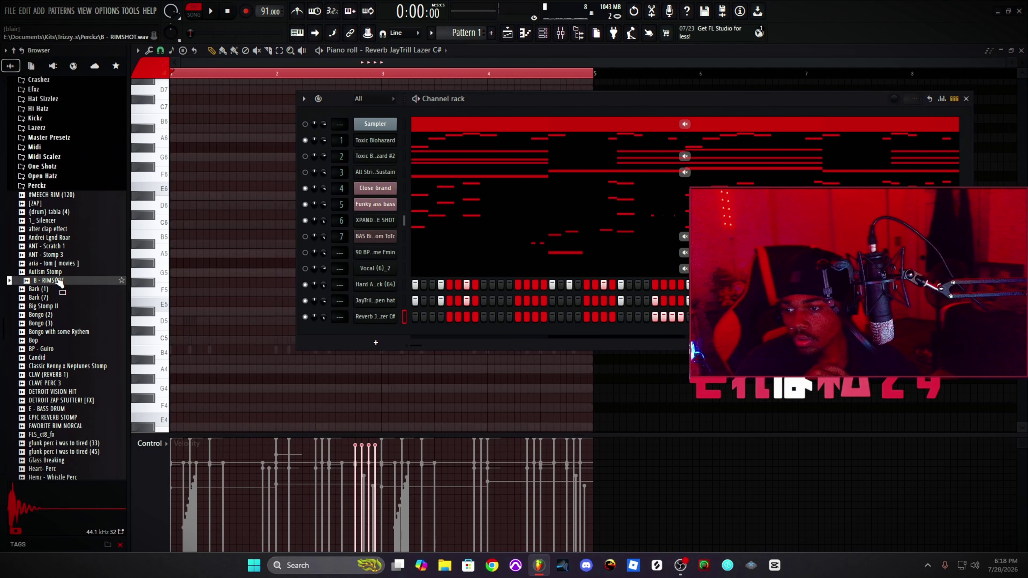
pyautogui.moveTo(144, 309); pyautogui.dragTo(401, 340)
pyautogui.press('space')
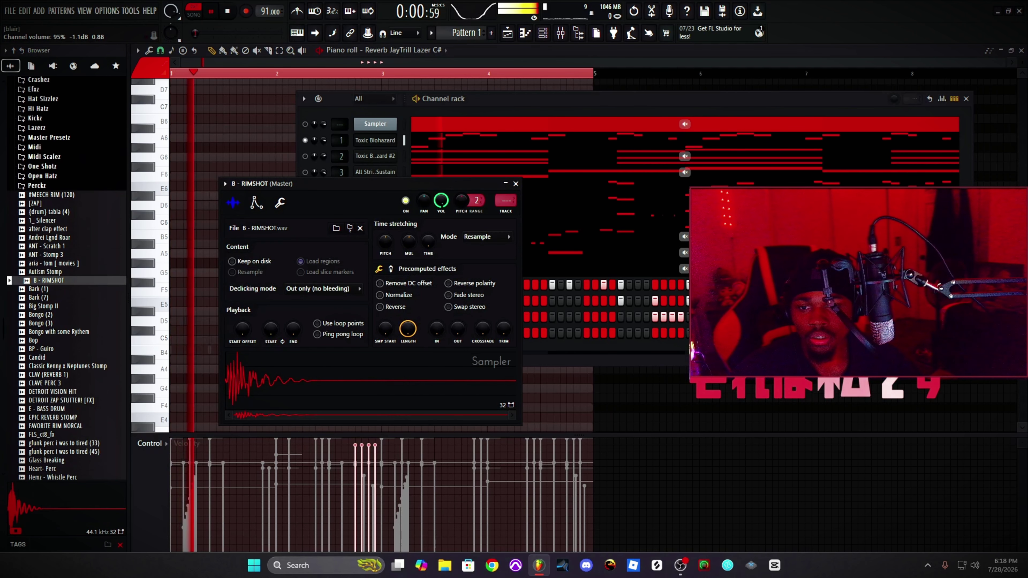
# Step: Show the B - RIMSHOT piano roll, set snapping to 1/3 step and place three C5 notes at the end of bar 4
pyautogui.click(515, 184)
pyautogui.rightClick(378, 335)
pyautogui.click(419, 332)
pyautogui.press('space')
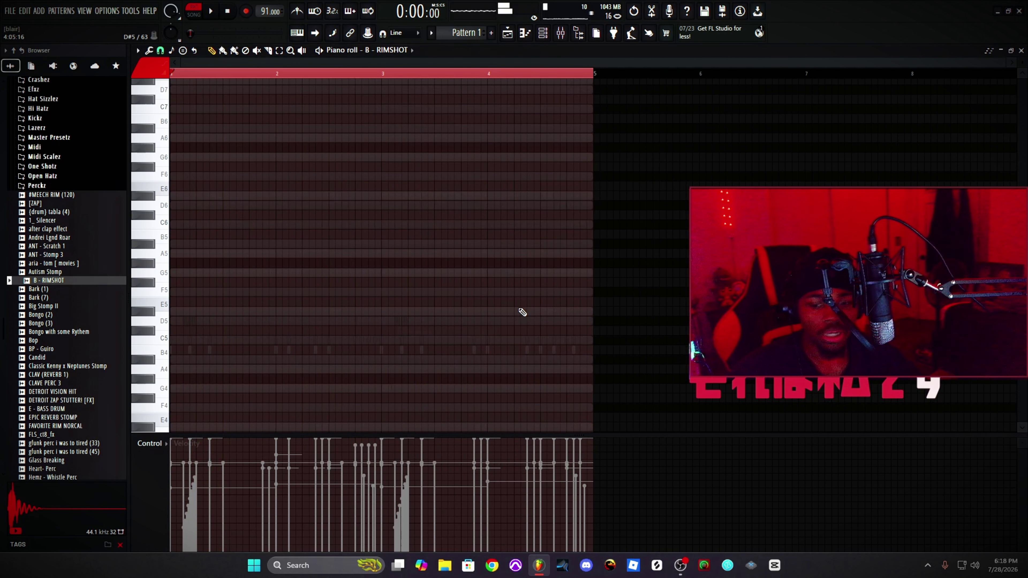
pyautogui.click(160, 50)
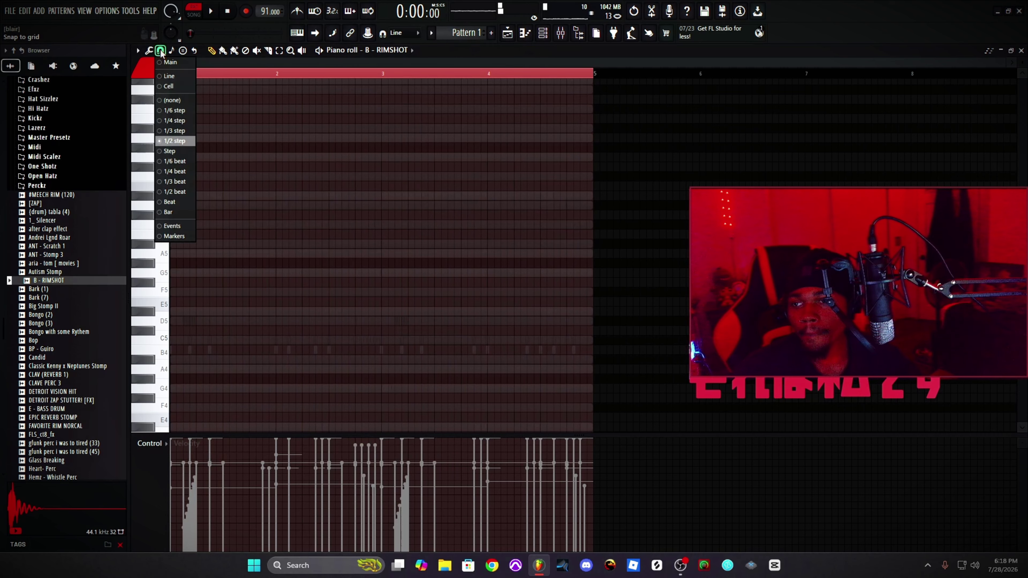
pyautogui.click(179, 130)
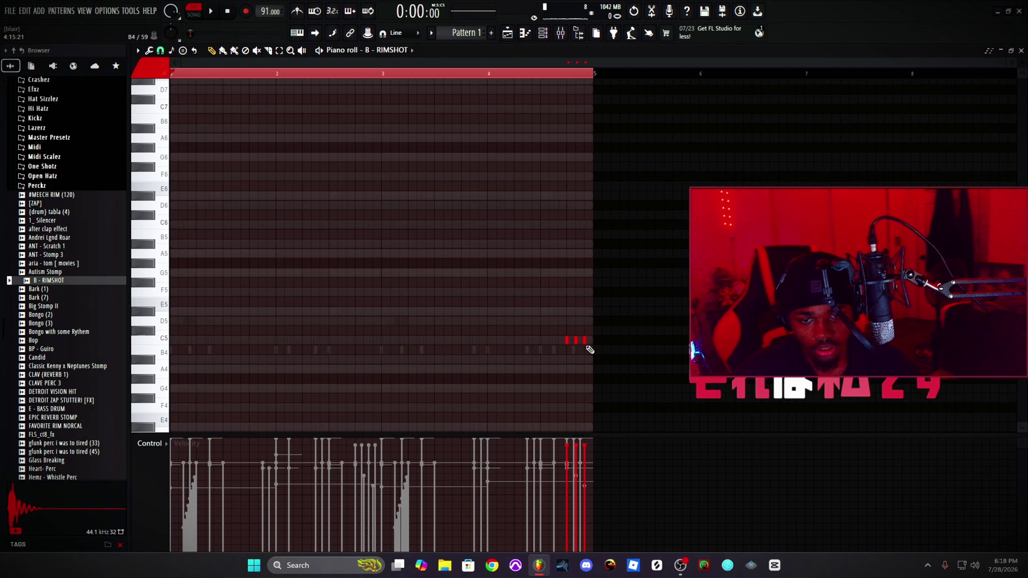
pyautogui.press('space')
pyautogui.press('F6')
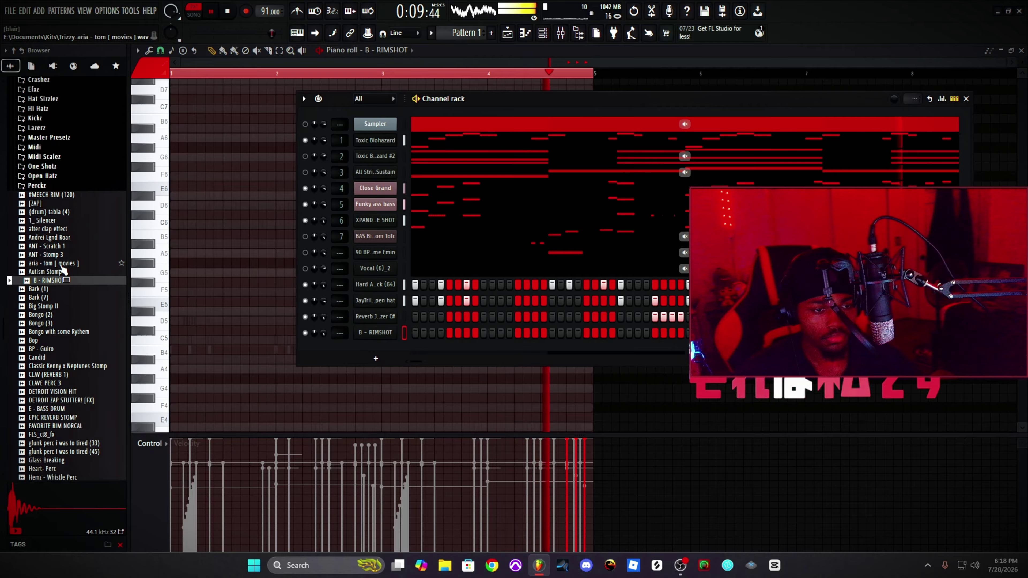
# Step: Check the B - RIMSHOT channel's miscellaneous settings and restart the pattern
pyautogui.press('space')
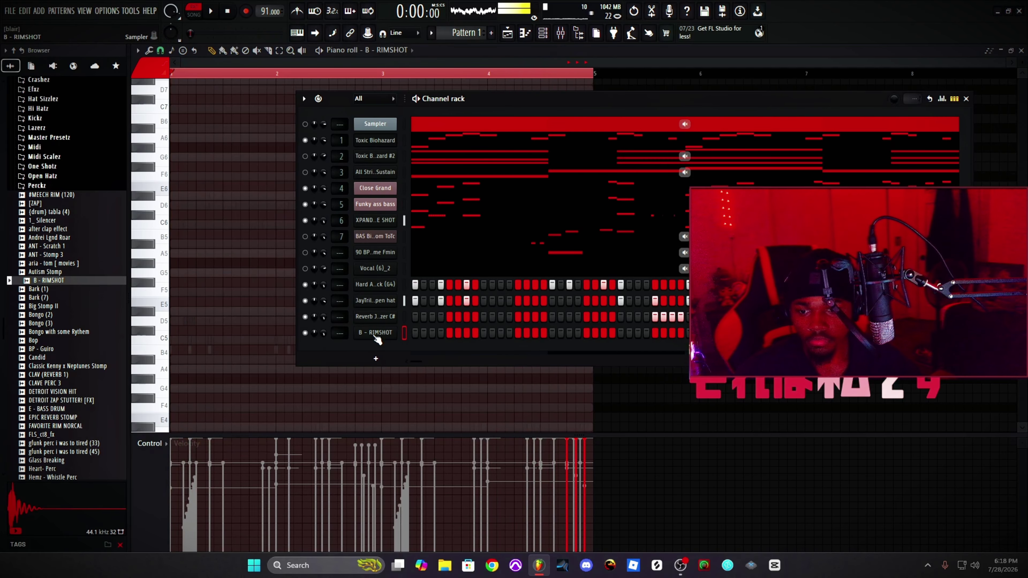
pyautogui.click(366, 332)
pyautogui.press('space')
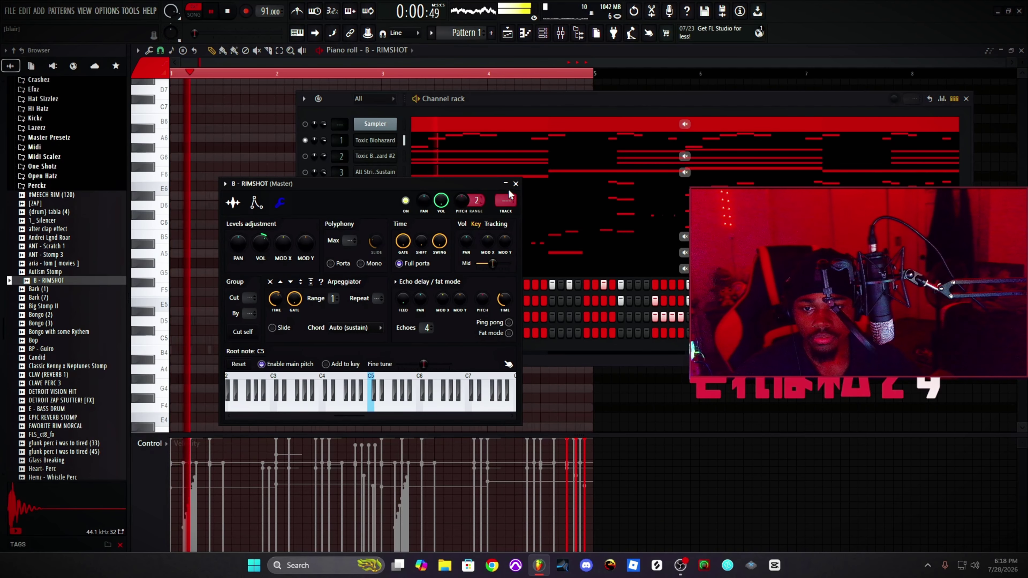
pyautogui.click(515, 184)
# Step: Audition bark, bongo, rim and other percussion samples in the Perckz folder
pyautogui.click(56, 299)
pyautogui.click(44, 291)
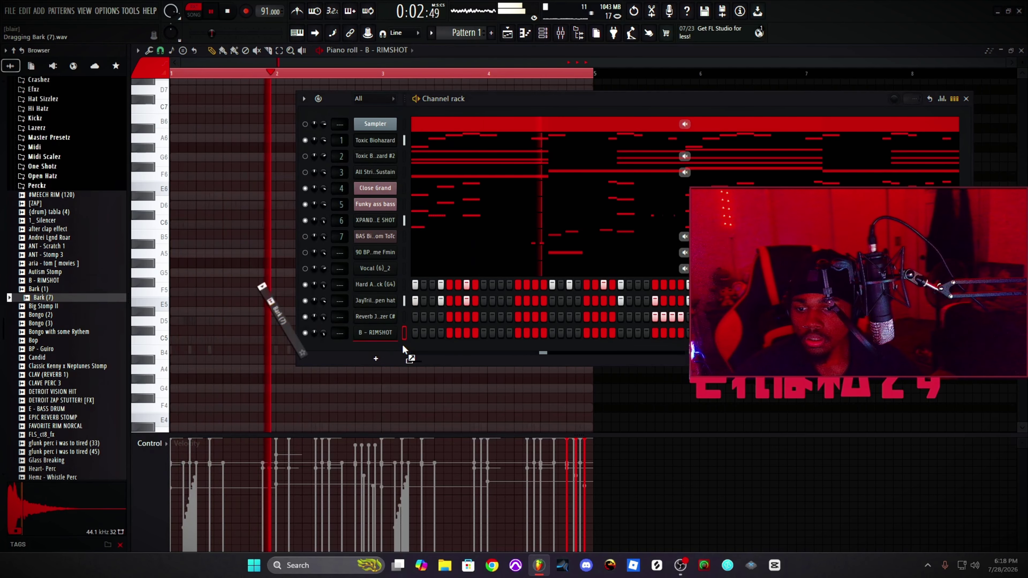
pyautogui.click(53, 315)
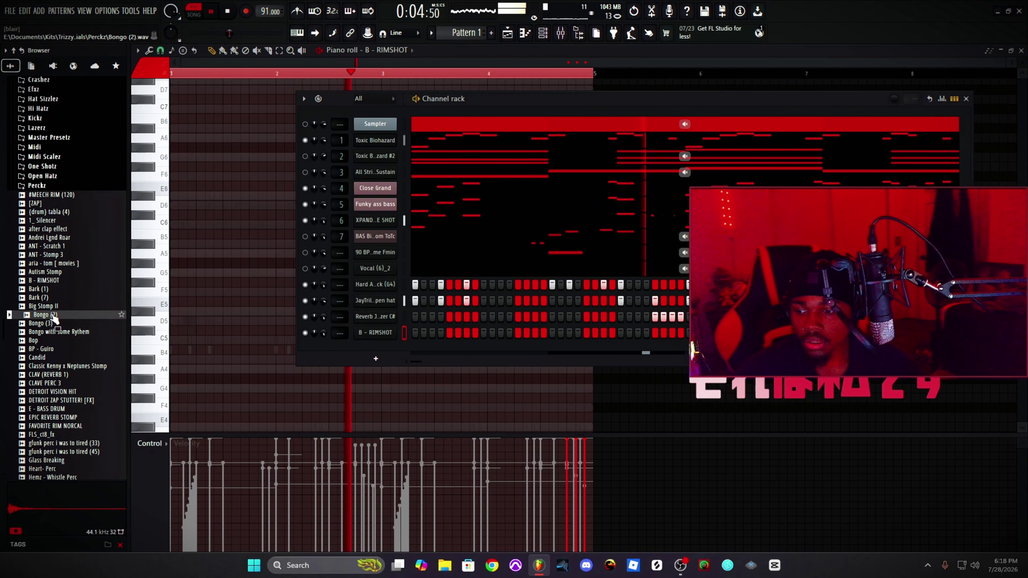
pyautogui.press('space')
pyautogui.click(57, 331)
pyautogui.scroll(-2, 75, 323)
pyautogui.click(73, 319)
pyautogui.scroll(-5, 76, 319)
pyautogui.click(80, 299)
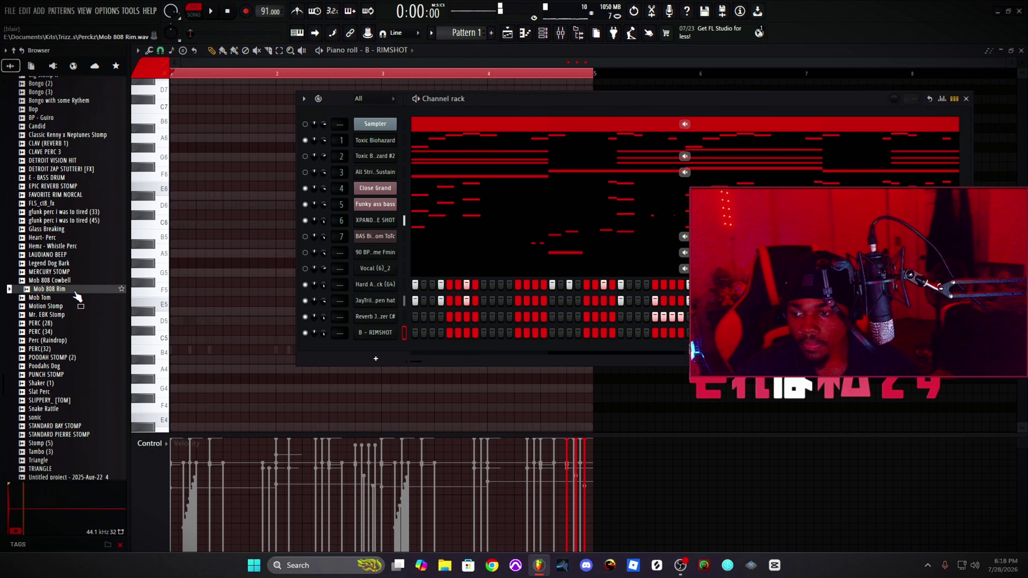
pyautogui.scroll(-10, 69, 283)
# Step: Load STANDARD BAY STOMP as a new channel and place a hit on step 11 of bar 2
pyautogui.click(58, 202)
pyautogui.click(56, 195)
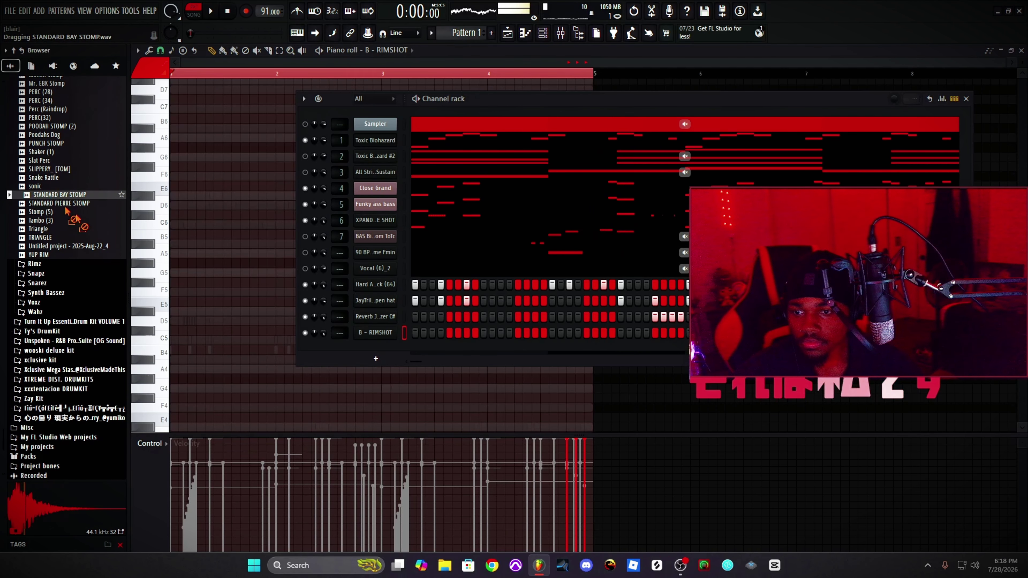
pyautogui.moveTo(378, 353); pyautogui.dragTo(378, 353)
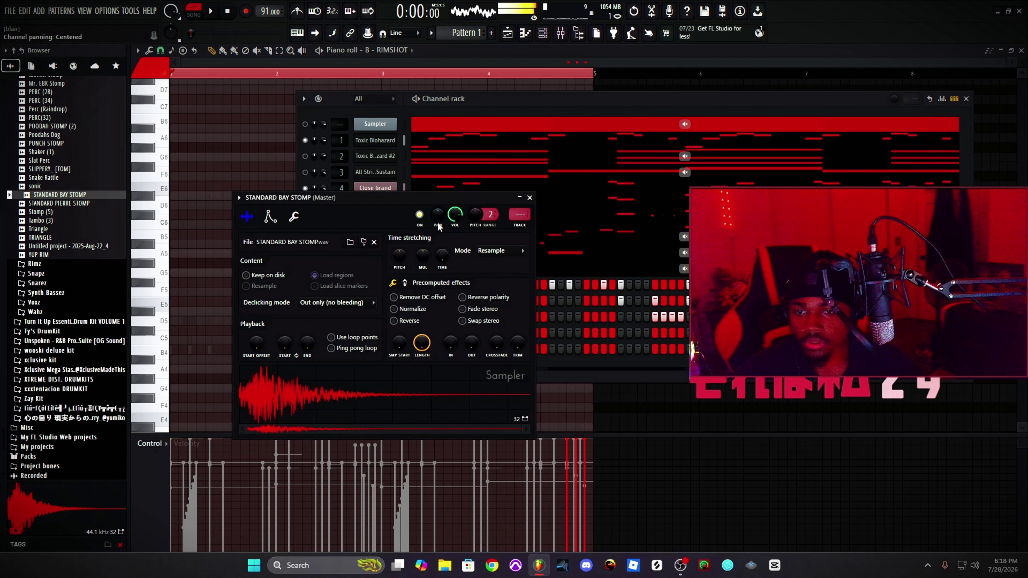
pyautogui.click(529, 198)
pyautogui.press('space')
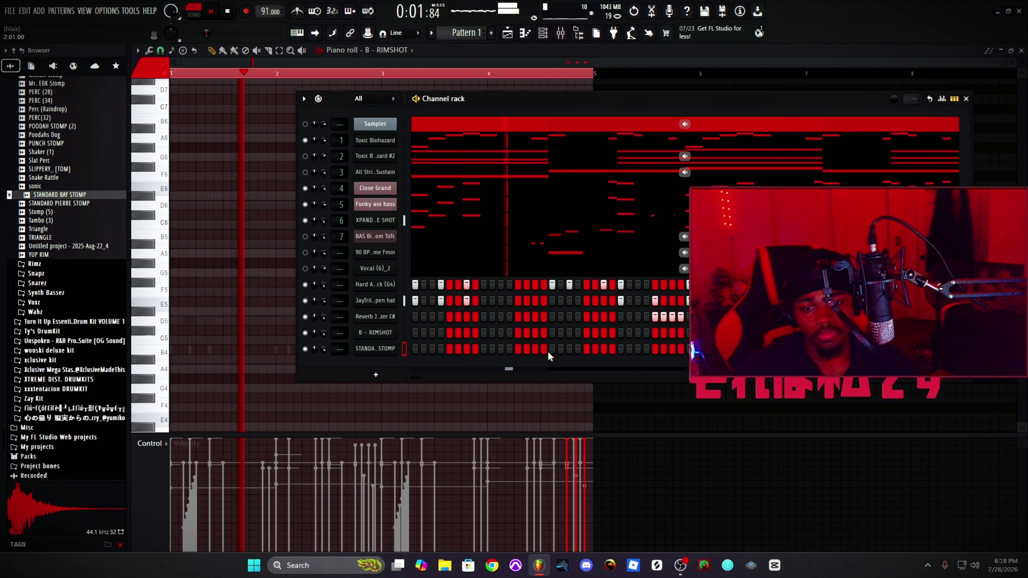
pyautogui.click(638, 349)
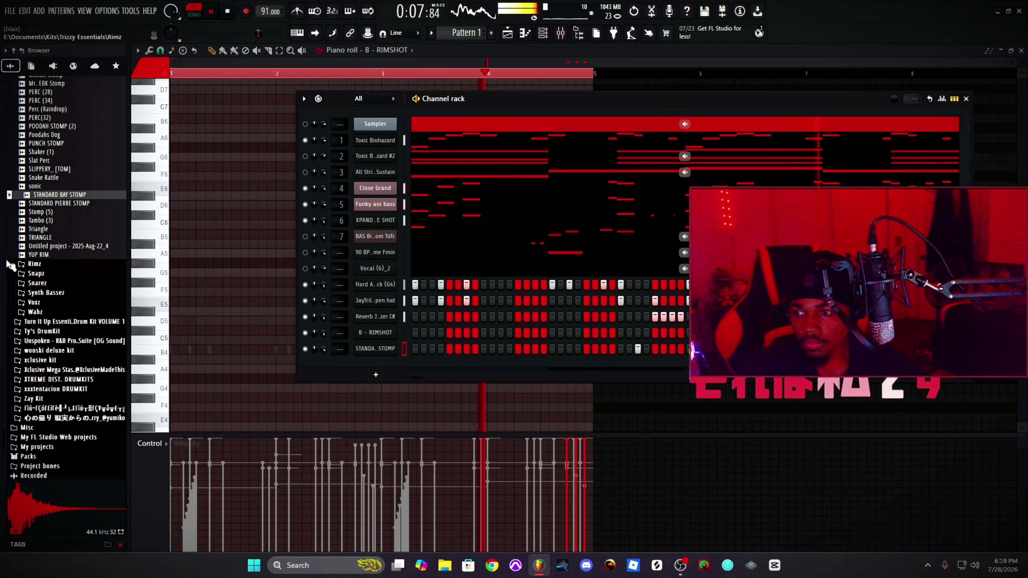
# Step: Load Glass Breaking from the Perckz folder as a new channel, normalize it and place a hit on step 9 of bar 1
pyautogui.scroll(3, 63, 290)
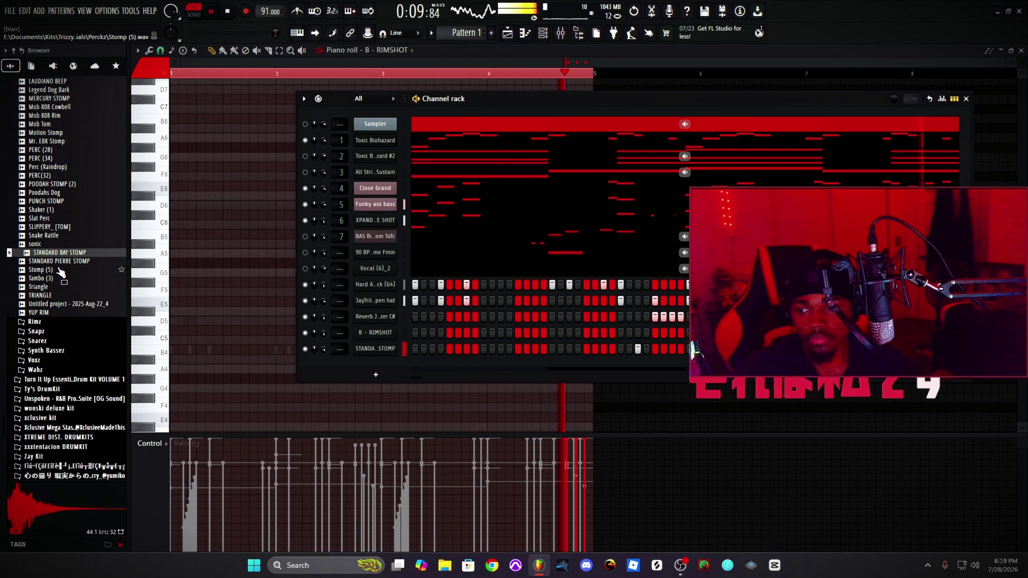
pyautogui.press('space')
pyautogui.scroll(6, 61, 272)
pyautogui.click(50, 171)
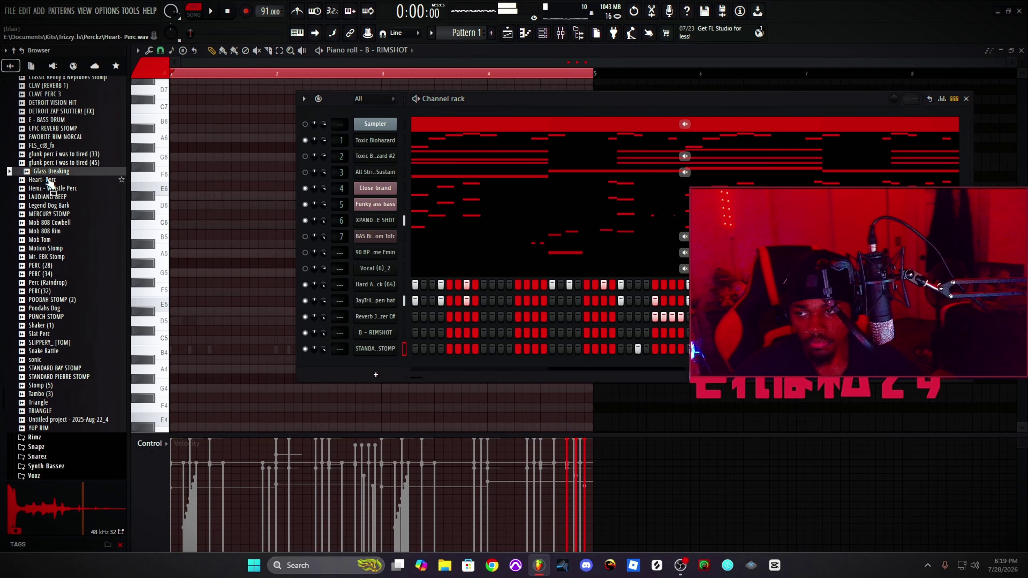
pyautogui.moveTo(471, 364); pyautogui.dragTo(415, 362)
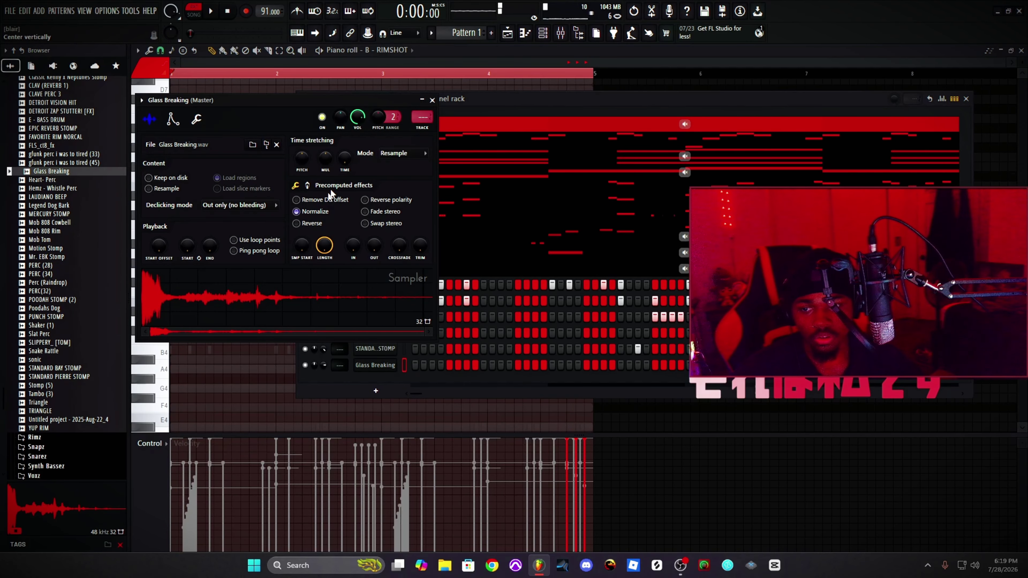
pyautogui.click(432, 100)
pyautogui.click(448, 75)
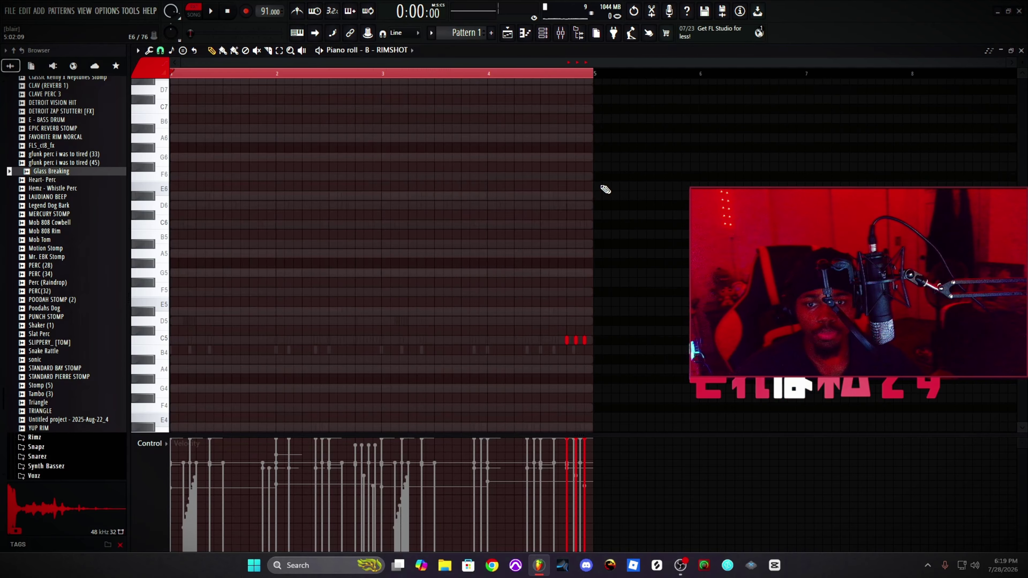
pyautogui.press('space')
pyautogui.click(546, 36)
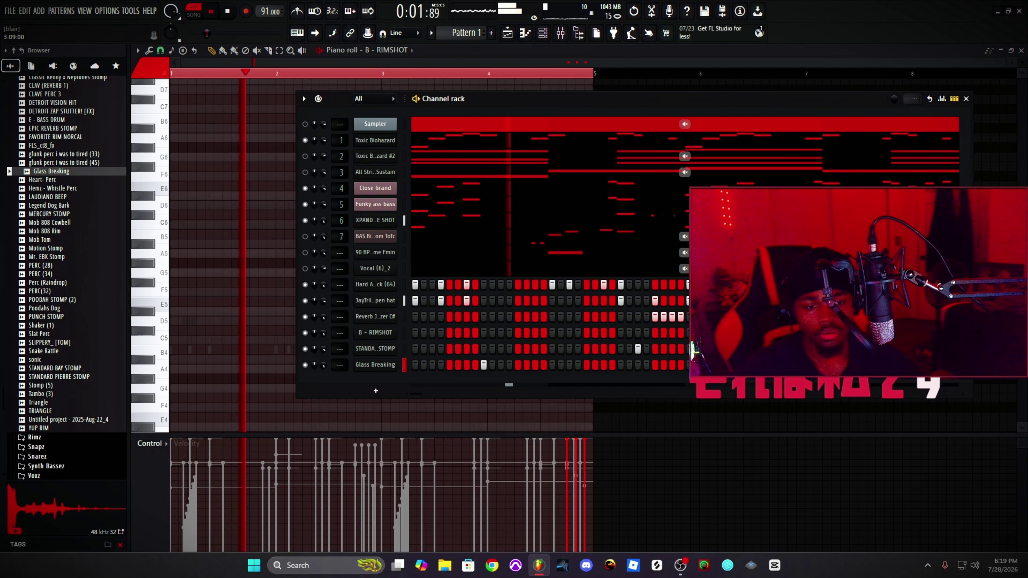
# Step: Audition stomp samples in the Perckz folder, then load ANT - Stomp 3 as a new normalized channel
pyautogui.scroll(6, 39, 246)
pyautogui.press('space')
pyautogui.click(44, 239)
pyautogui.click(59, 264)
pyautogui.click(51, 171)
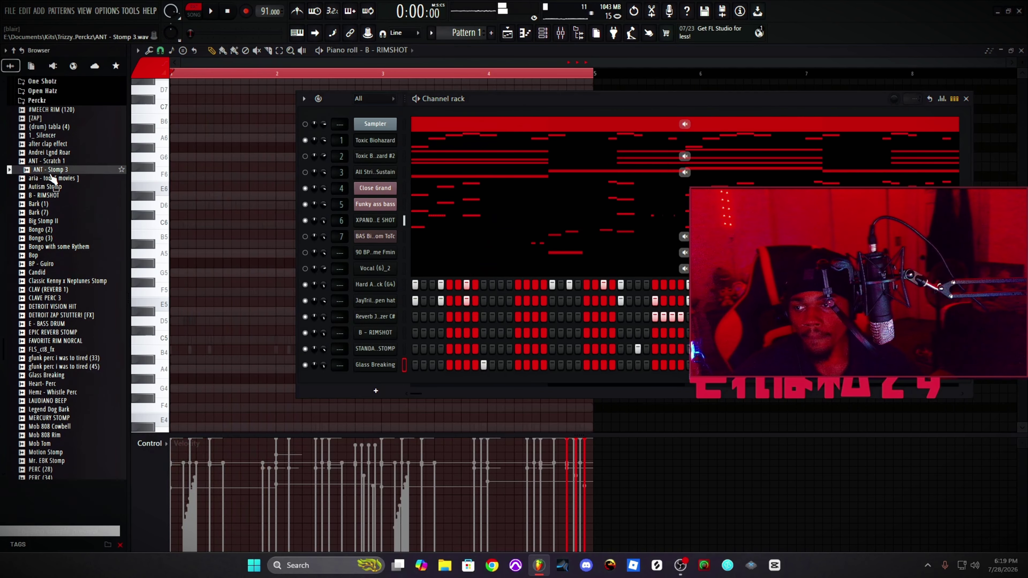
pyautogui.click(49, 161)
pyautogui.click(49, 172)
pyautogui.moveTo(366, 389); pyautogui.dragTo(367, 391)
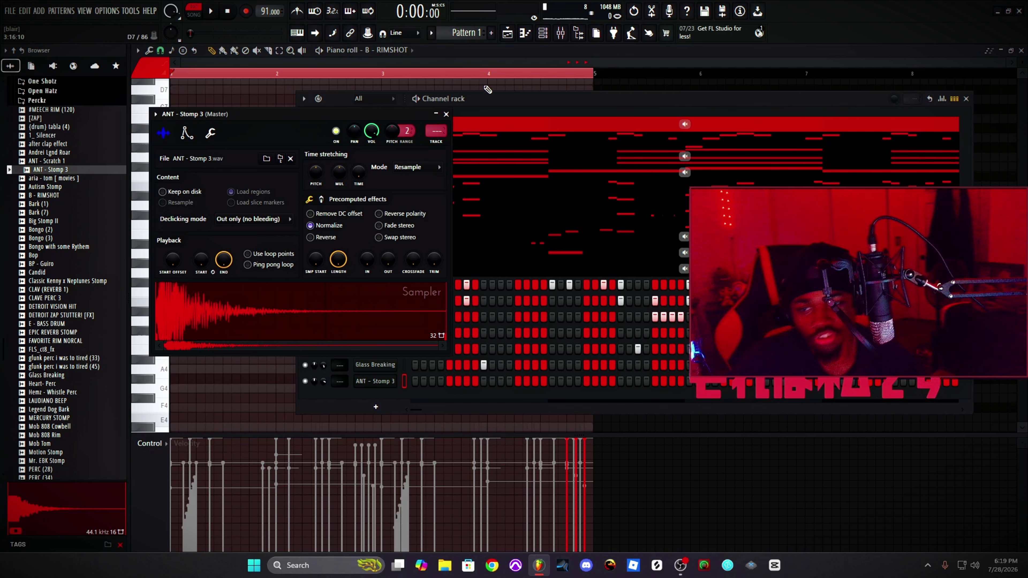
pyautogui.click(446, 113)
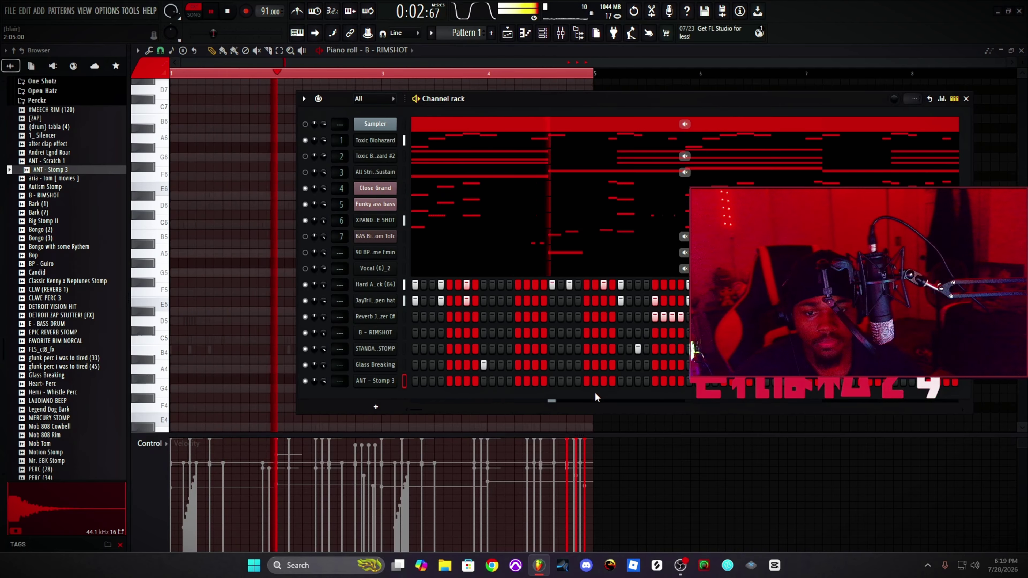
# Step: Place an ANT - Stomp 3 hit on step 15 of bar 1 and listen to the pattern
pyautogui.press('space')
pyautogui.press('space')
pyautogui.click(533, 382)
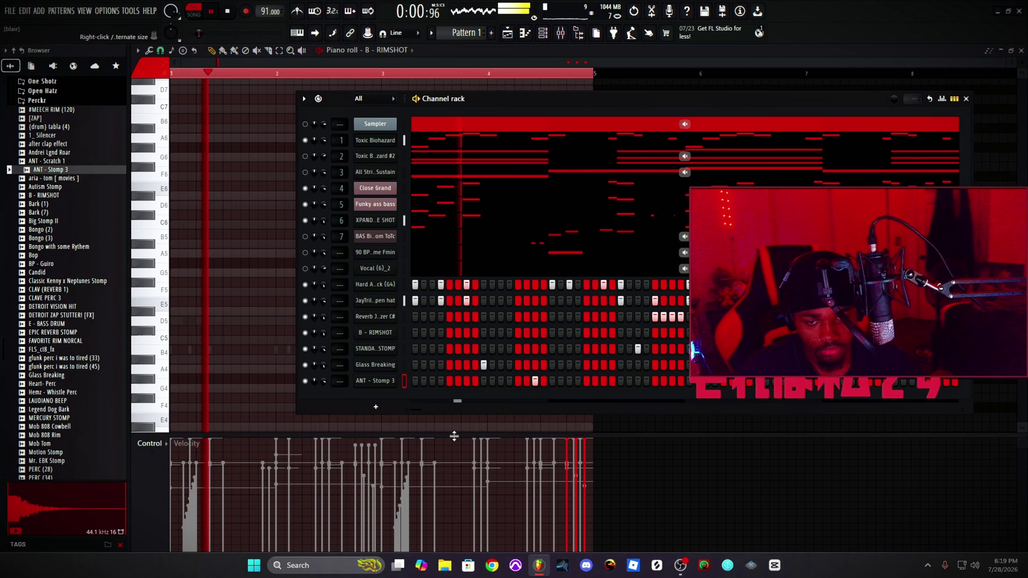
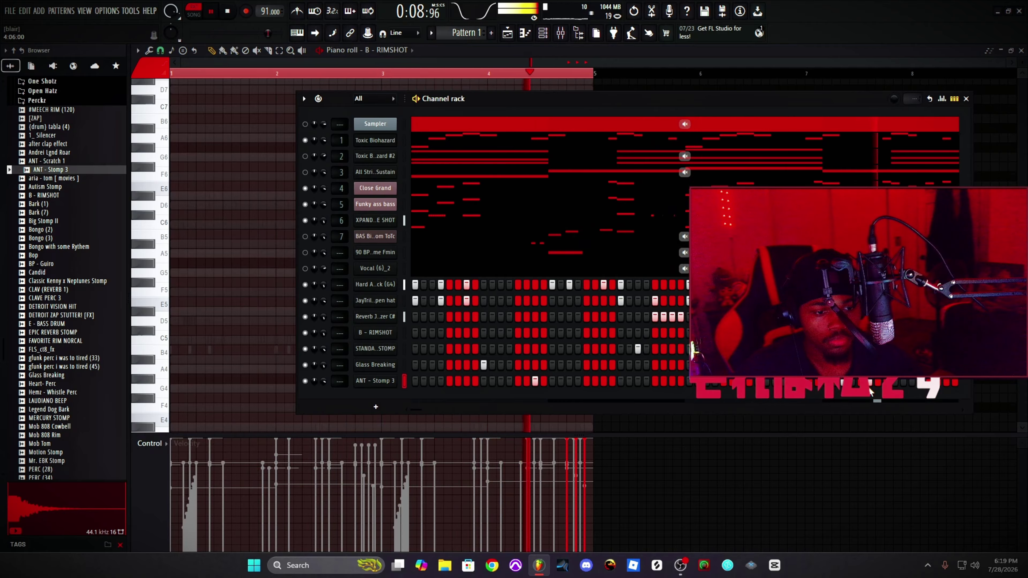
pyautogui.press('space')
# Step: Load FAVORITE RIM NORCAL as a new channel, normalized at 100% volume, and place hits on steps 11 and 12 of bar 1
pyautogui.click(73, 341)
pyautogui.moveTo(57, 369); pyautogui.dragTo(404, 395)
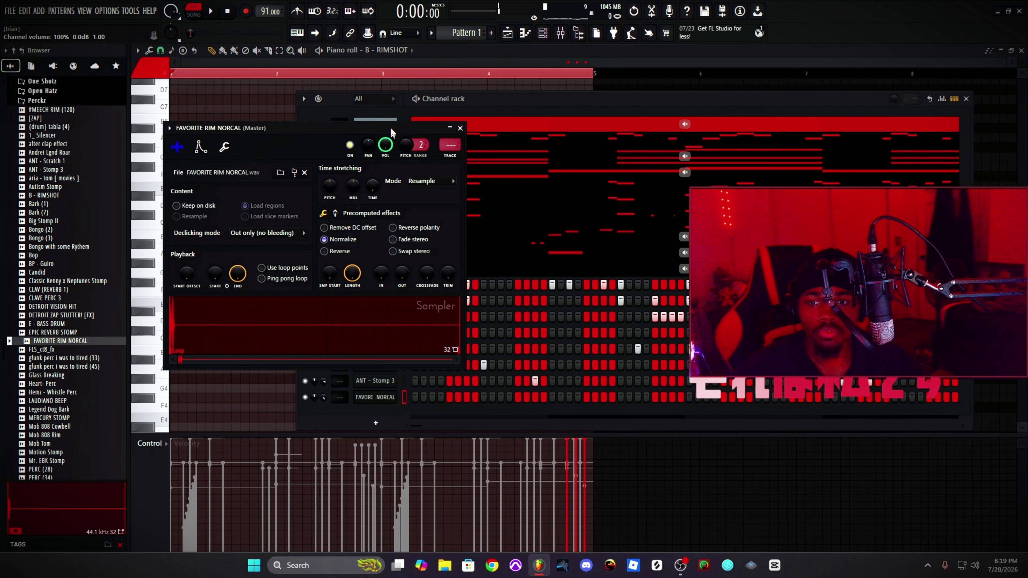
pyautogui.click(404, 72)
pyautogui.press('space')
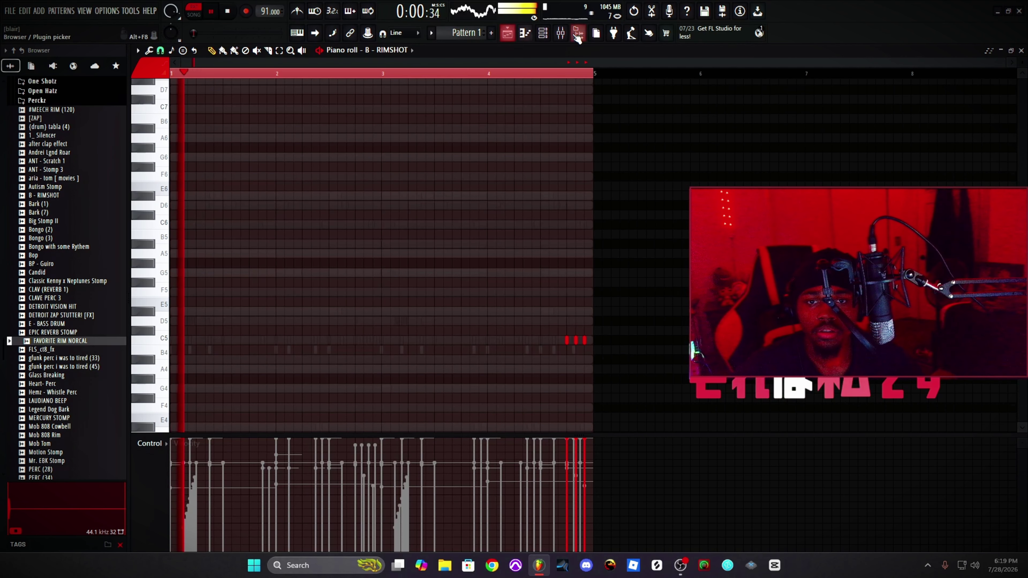
pyautogui.click(543, 32)
pyautogui.click(500, 397)
pyautogui.click(509, 397)
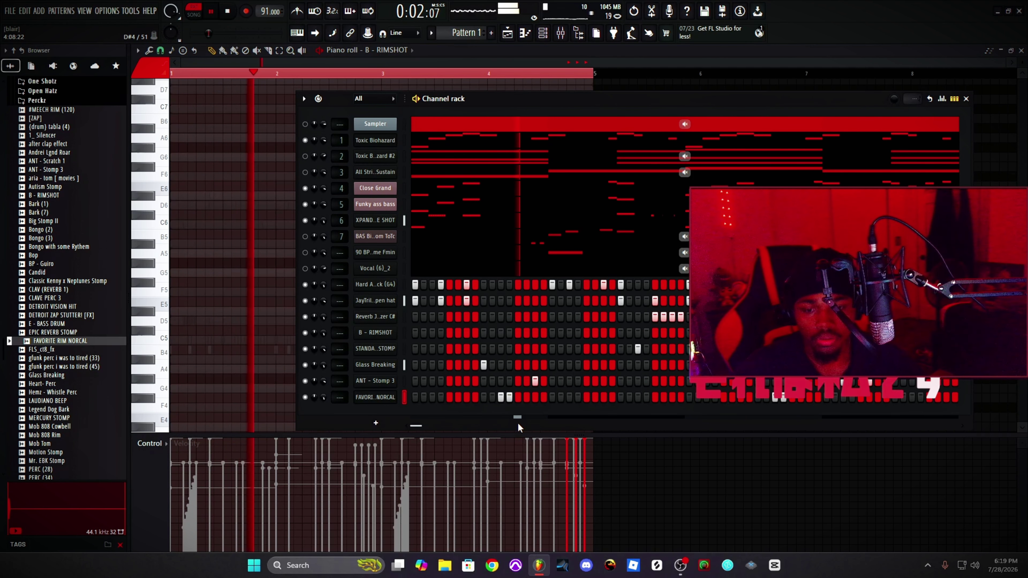
# Step: Stop playback and audition more stomp, rim and shaker samples in the Perckz folder
pyautogui.click(54, 288)
pyautogui.press('space')
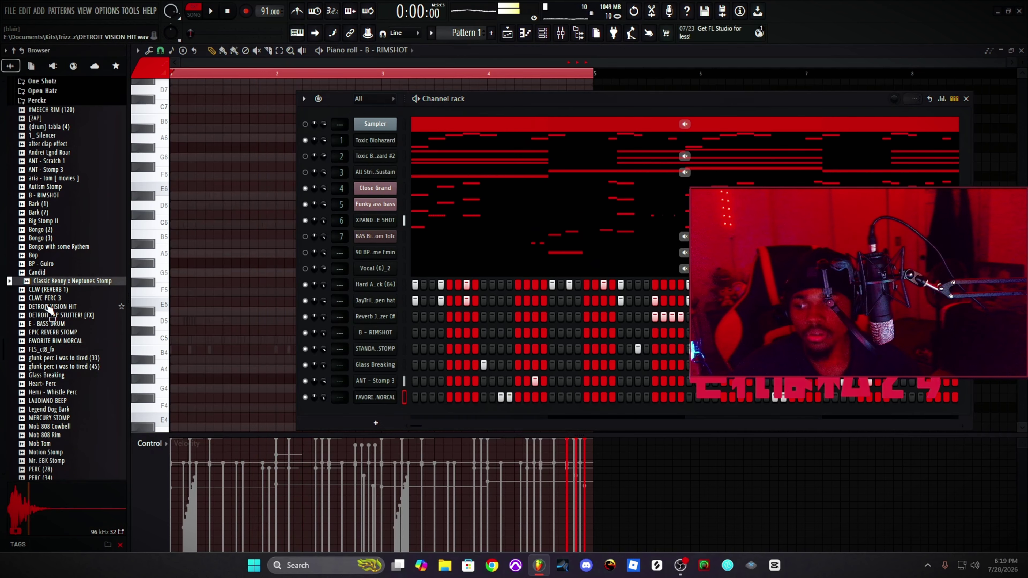
pyautogui.scroll(-4, 47, 304)
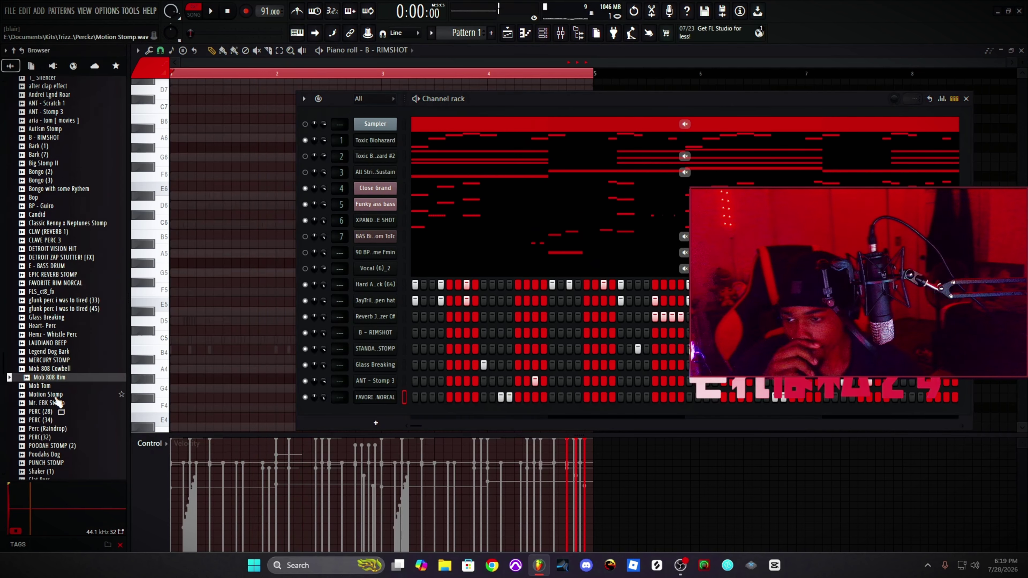
pyautogui.click(46, 404)
pyautogui.scroll(-1, 54, 439)
pyautogui.click(43, 473)
pyautogui.scroll(-6, 55, 364)
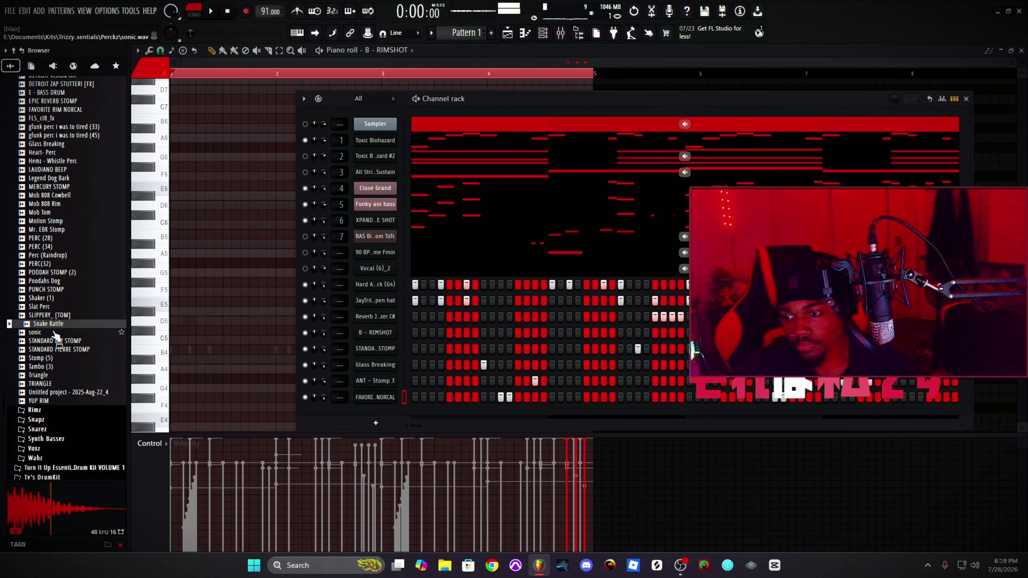
# Step: Load Snake Rattle as a new normalized channel and place hits on step 7 of bars 1 and 3
pyautogui.moveTo(507, 419); pyautogui.dragTo(451, 417)
pyautogui.press('space')
pyautogui.click(466, 413)
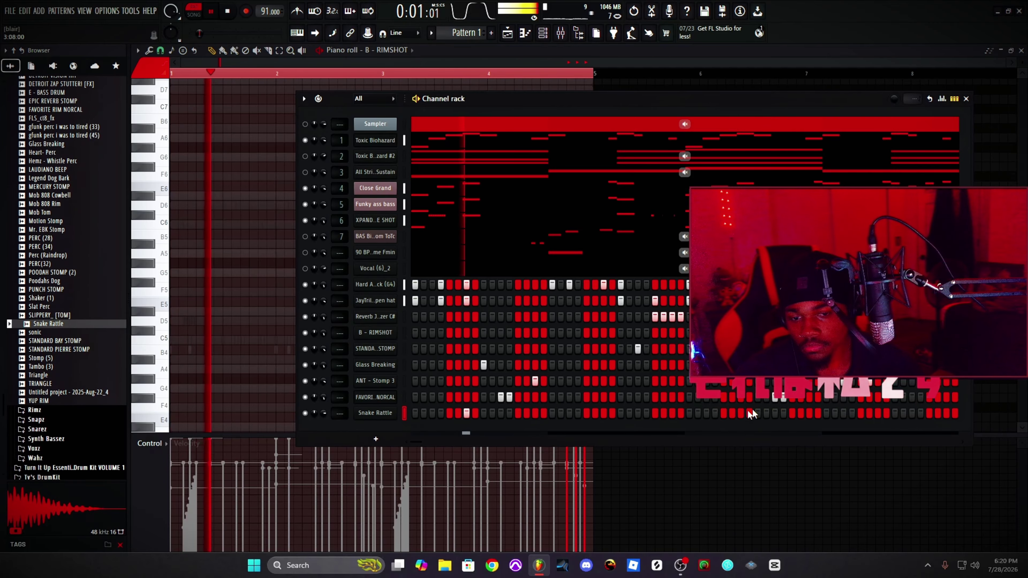
pyautogui.click(741, 413)
pyautogui.click(370, 413)
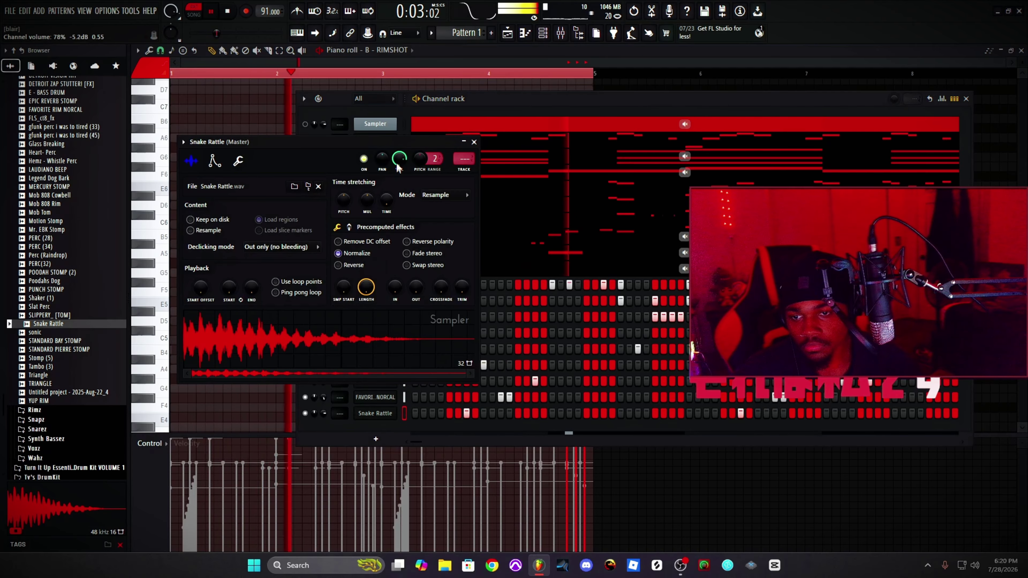
pyautogui.click(473, 141)
# Step: Close the Perckz folder and load Crisp_2 from the Hi Hatz folder as a new normalized channel
pyautogui.scroll(15, 53, 234)
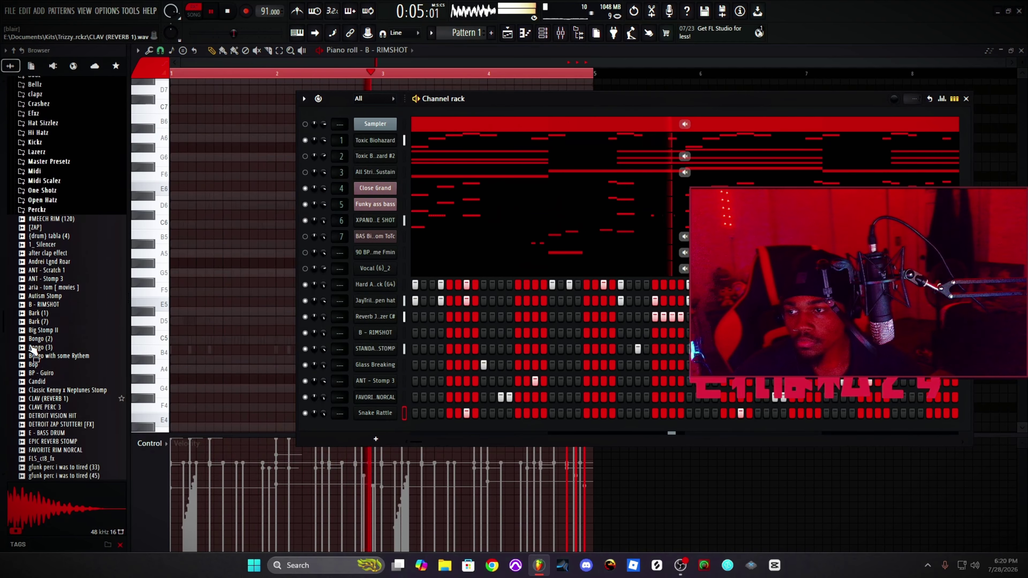
pyautogui.click(36, 216)
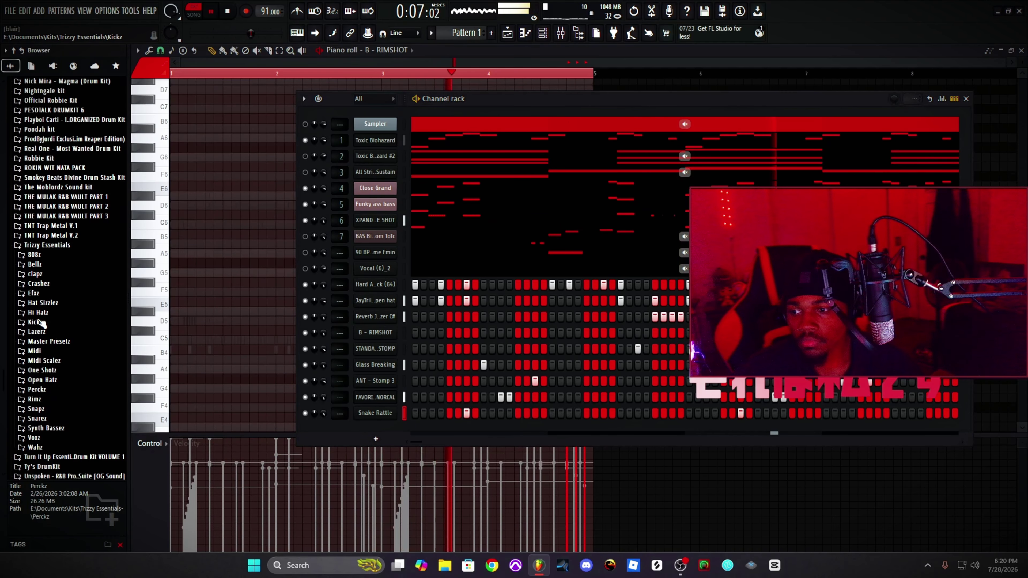
pyautogui.click(39, 312)
pyautogui.moveTo(44, 312); pyautogui.dragTo(390, 372)
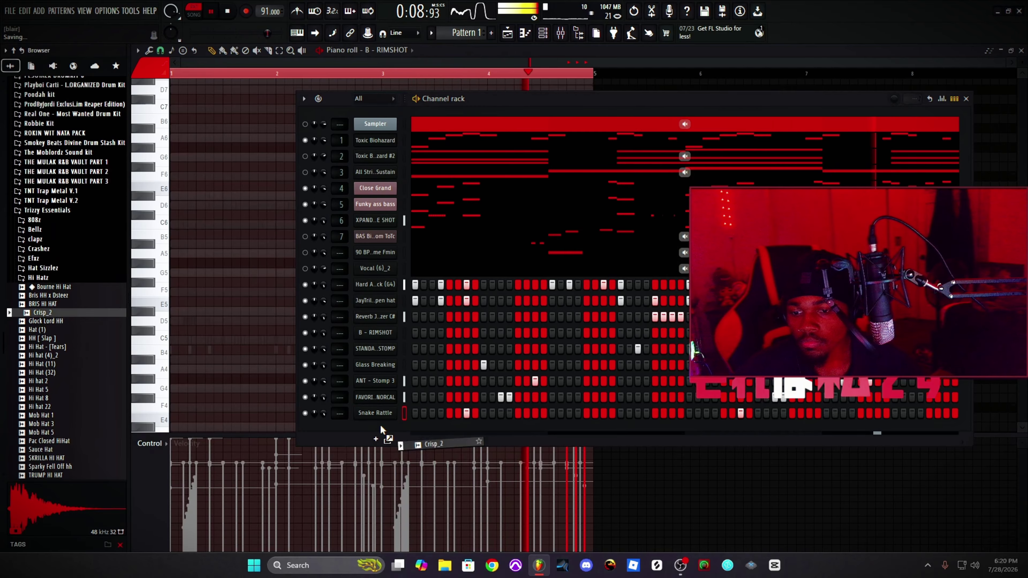
pyautogui.moveTo(380, 424); pyautogui.dragTo(380, 425)
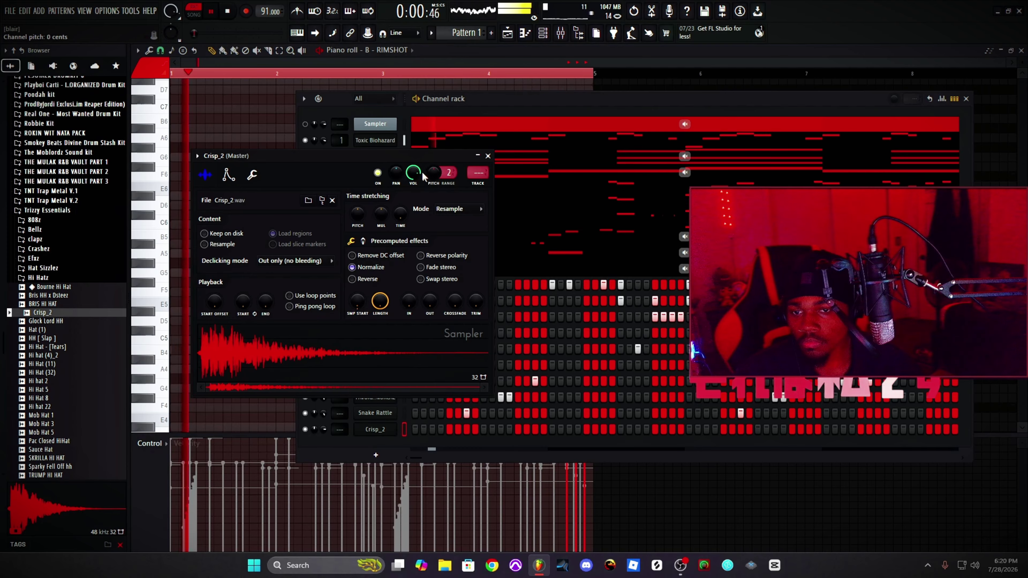
# Step: Load Sizzle 2 from the Hat Sizzlez folder as a new normalized channel and place hits on step 1 of bars 2 and 4
pyautogui.click(487, 156)
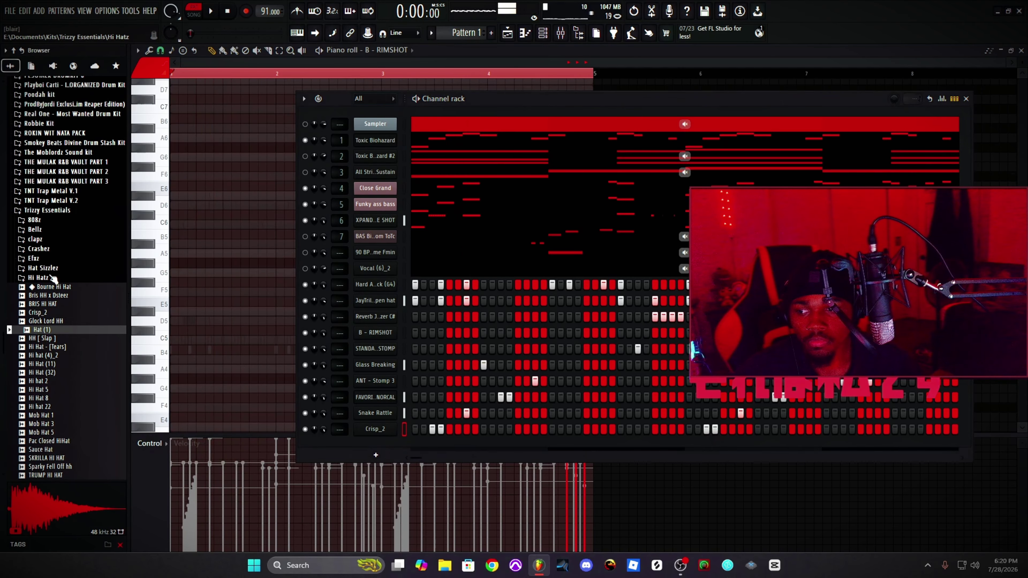
pyautogui.click(43, 268)
pyautogui.click(40, 414)
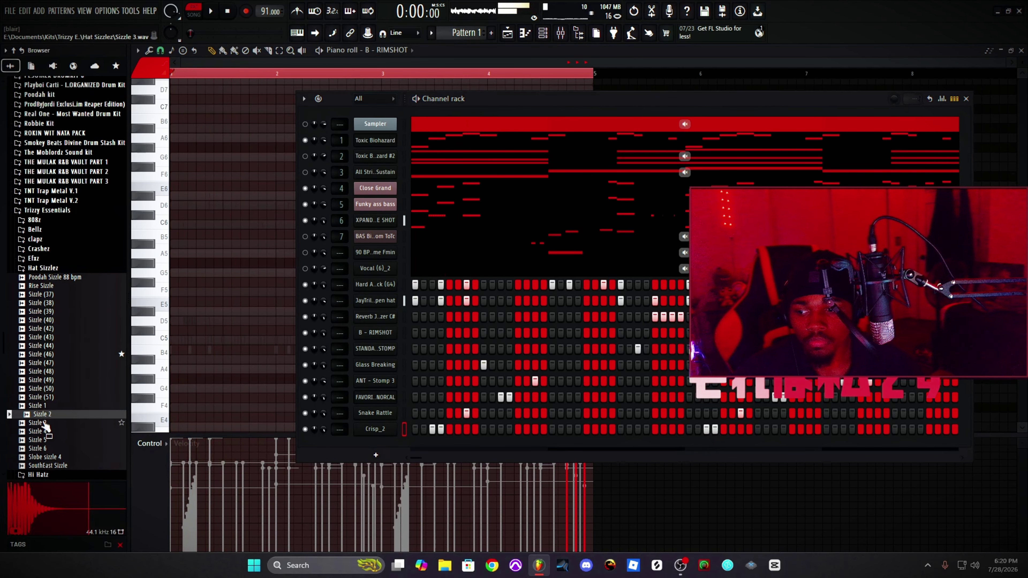
pyautogui.moveTo(46, 417); pyautogui.dragTo(376, 447)
pyautogui.press('space')
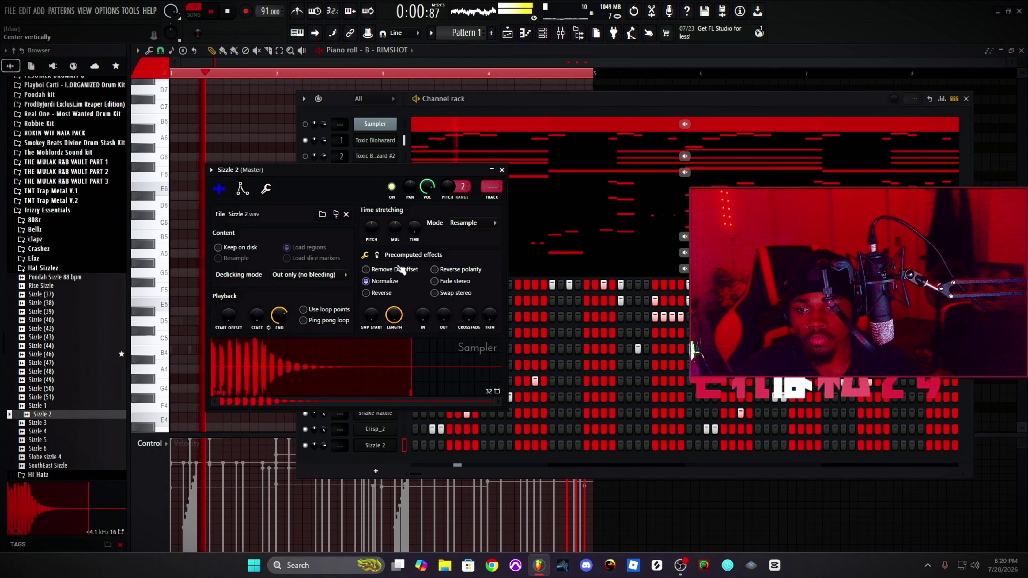
pyautogui.click(552, 444)
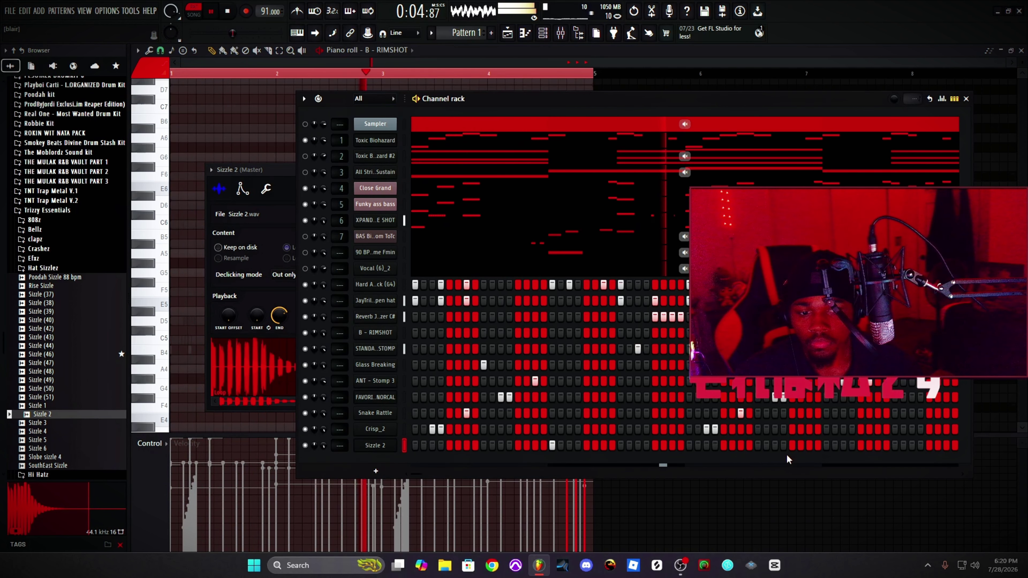
pyautogui.click(826, 444)
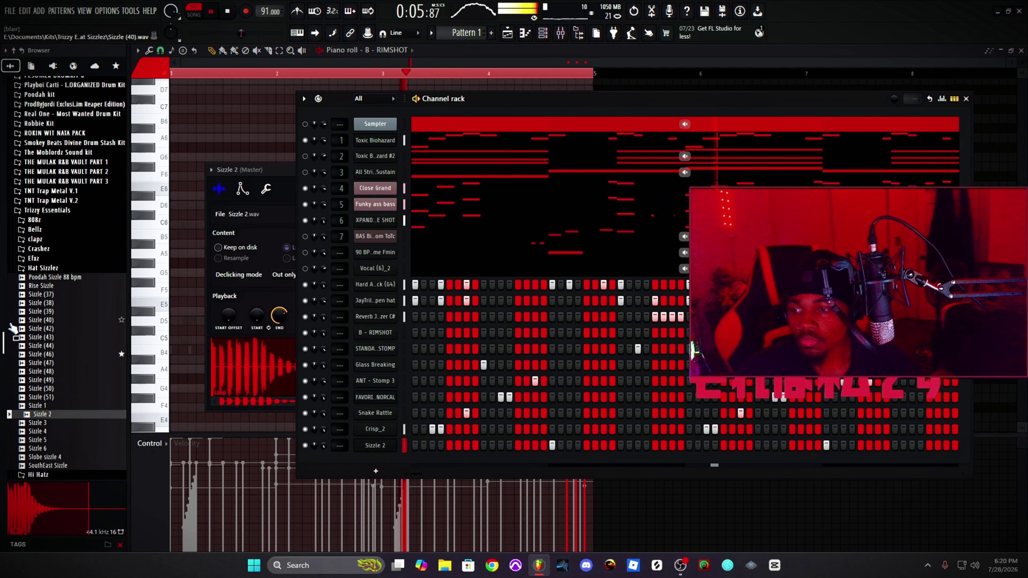
# Step: Switch from the Hat Sizzlez folder to the Perckz folder and look through its samples
pyautogui.click(43, 269)
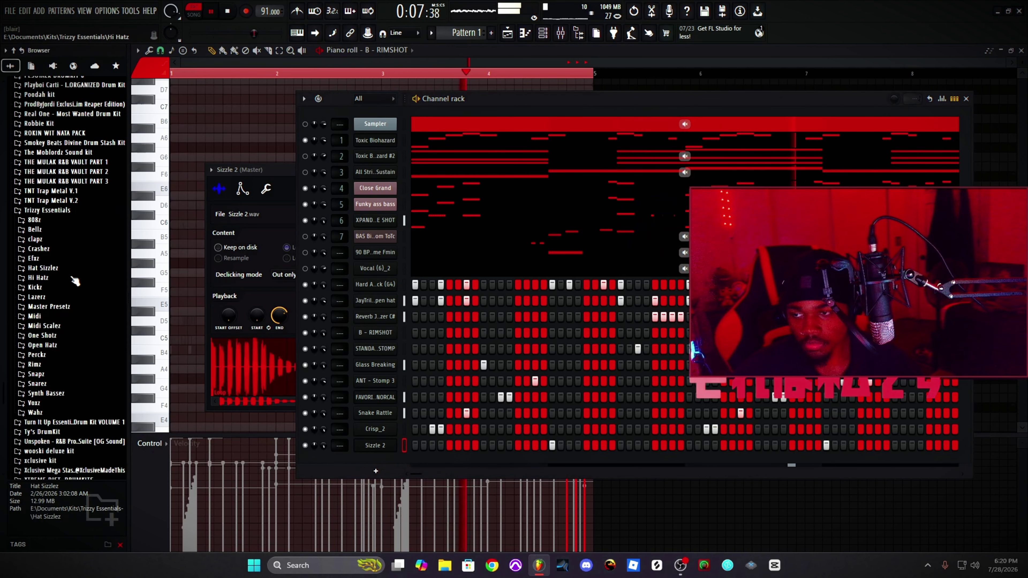
pyautogui.click(37, 355)
pyautogui.scroll(-8, 61, 364)
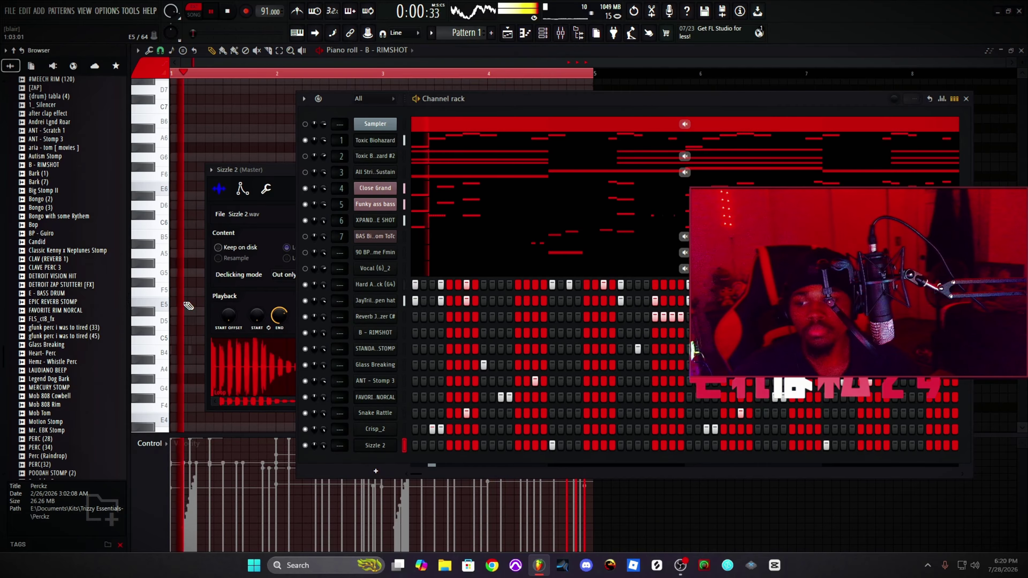
# Step: Close the Sizzle 2 settings, unmute all channels by toggling solo on the Funky ass bass channel, and restart playback
pyautogui.press('F6')
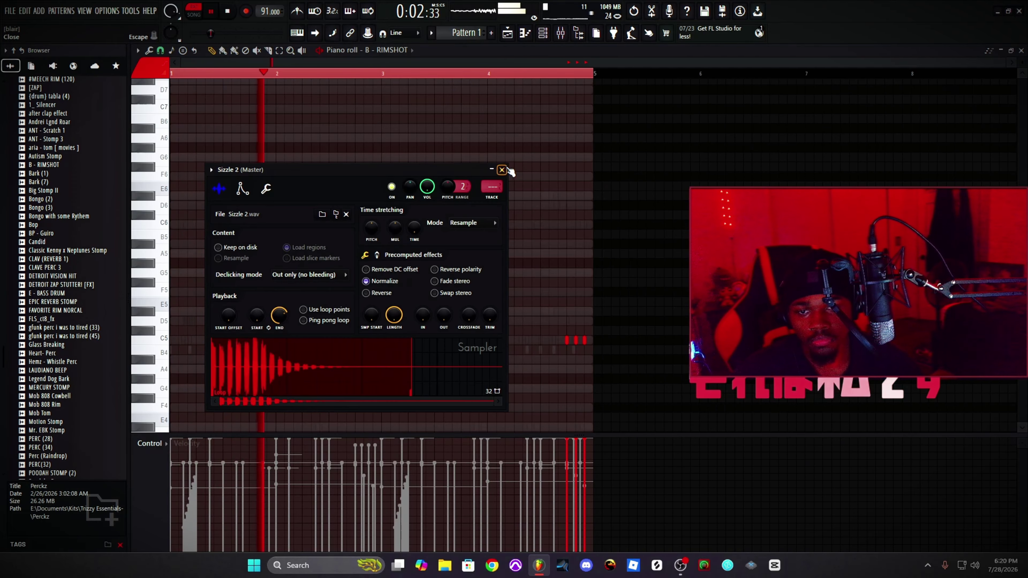
pyautogui.click(502, 170)
pyautogui.press('F6')
pyautogui.press('space')
pyautogui.rightClick(312, 207)
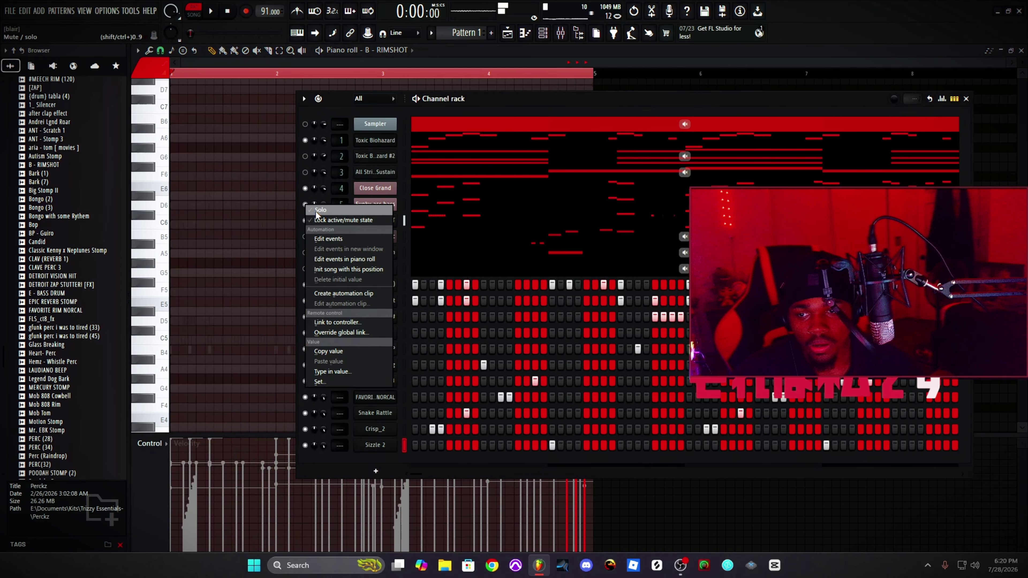
pyautogui.click(332, 215)
pyautogui.press('space')
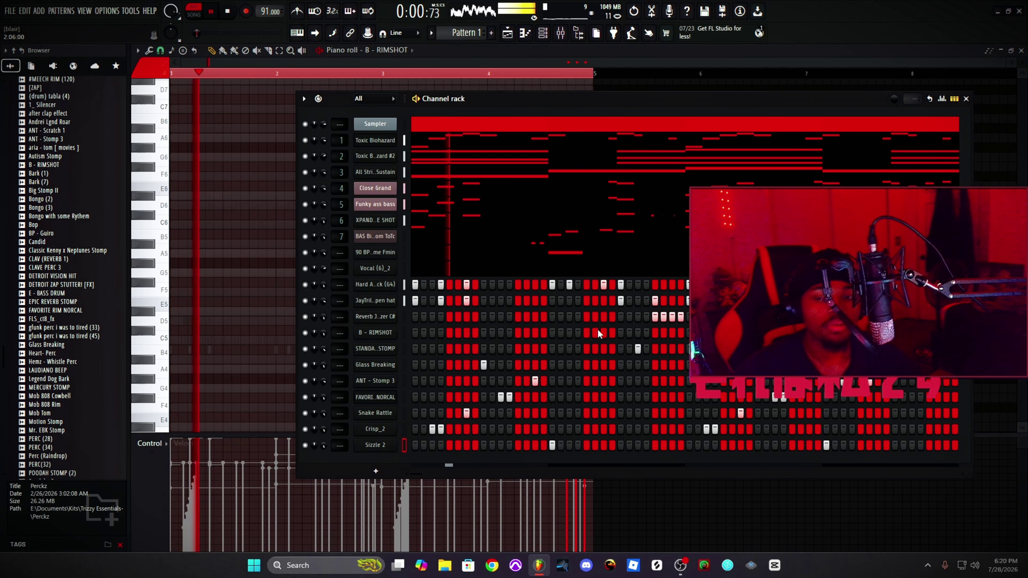
# Step: Close the Perckz folder and load Waaa [Jordi] from the Wahz folder as a new normalized channel
pyautogui.scroll(4, 43, 259)
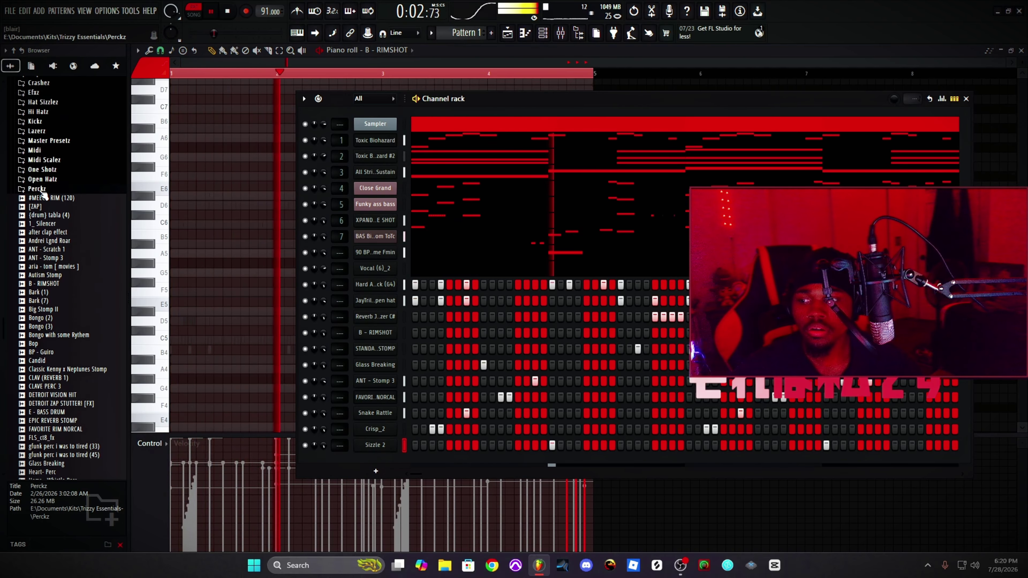
pyautogui.click(38, 187)
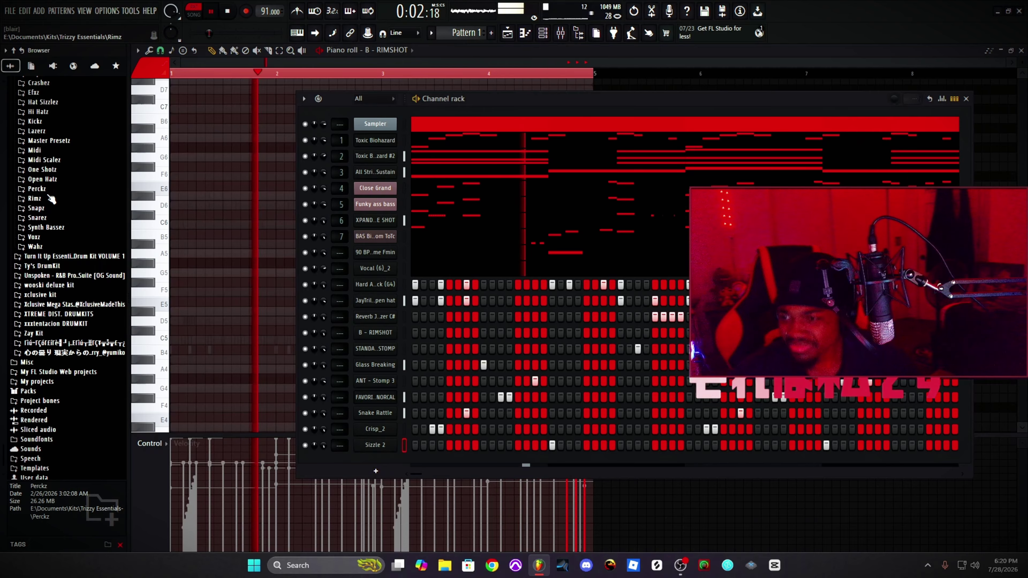
pyautogui.scroll(4, 87, 317)
pyautogui.press('space')
pyautogui.click(34, 361)
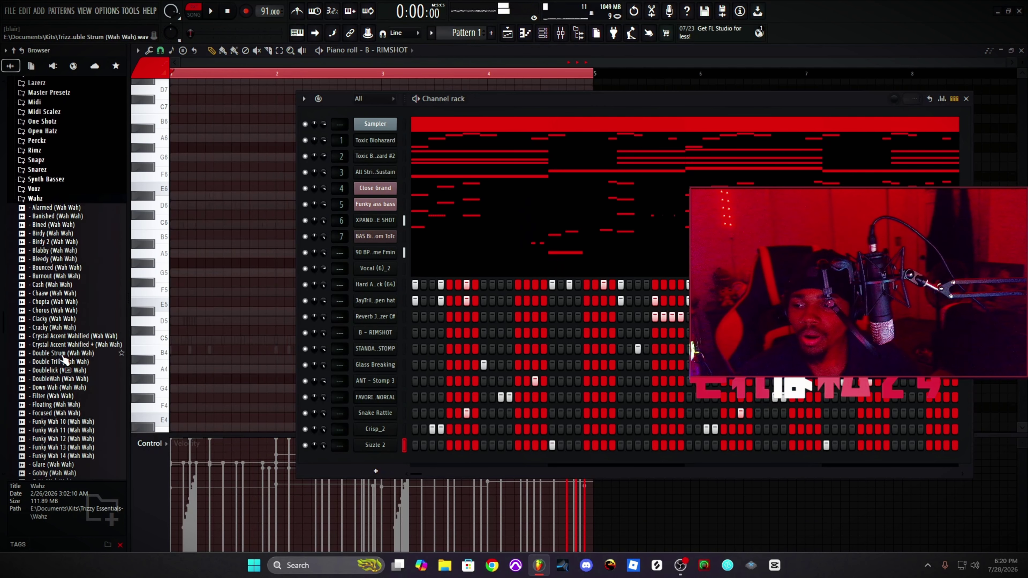
pyautogui.click(66, 344)
pyautogui.scroll(-5, 64, 299)
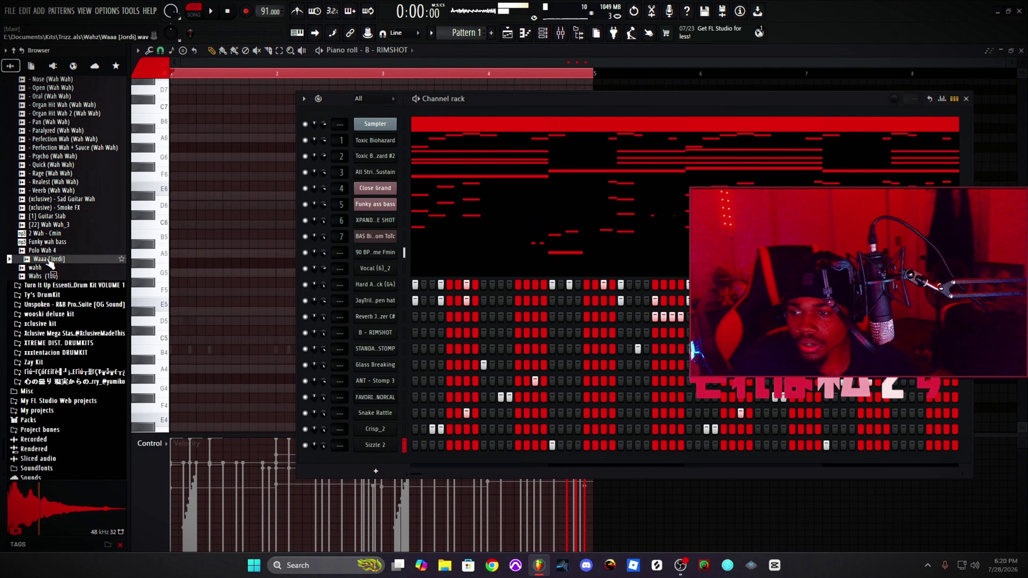
pyautogui.moveTo(591, 399); pyautogui.dragTo(380, 459)
pyautogui.press('space')
pyautogui.click(411, 299)
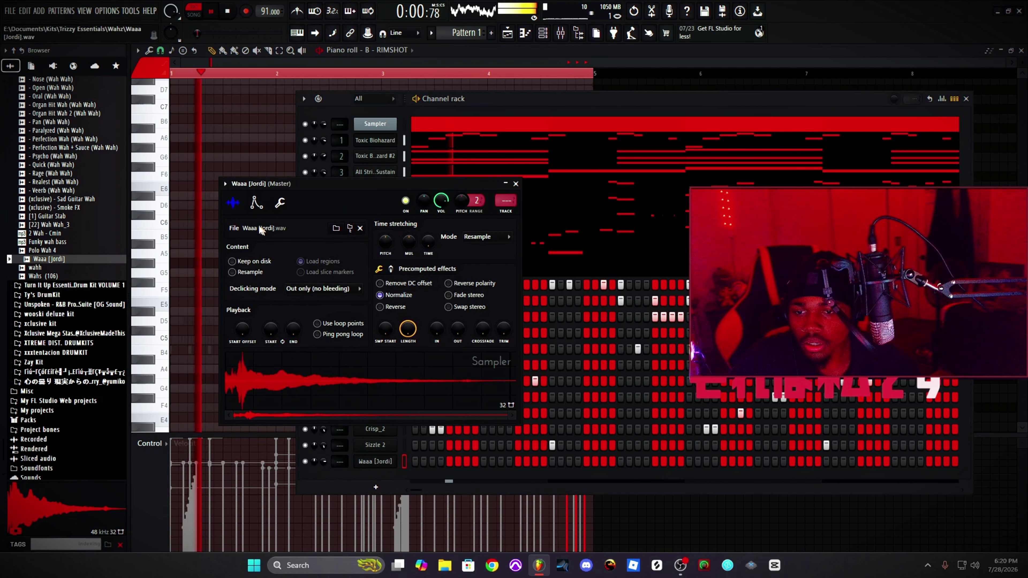
# Step: Set the Waaa [Jordi] root note to G#5 and apply the Hold preset to its volume envelope
pyautogui.click(256, 202)
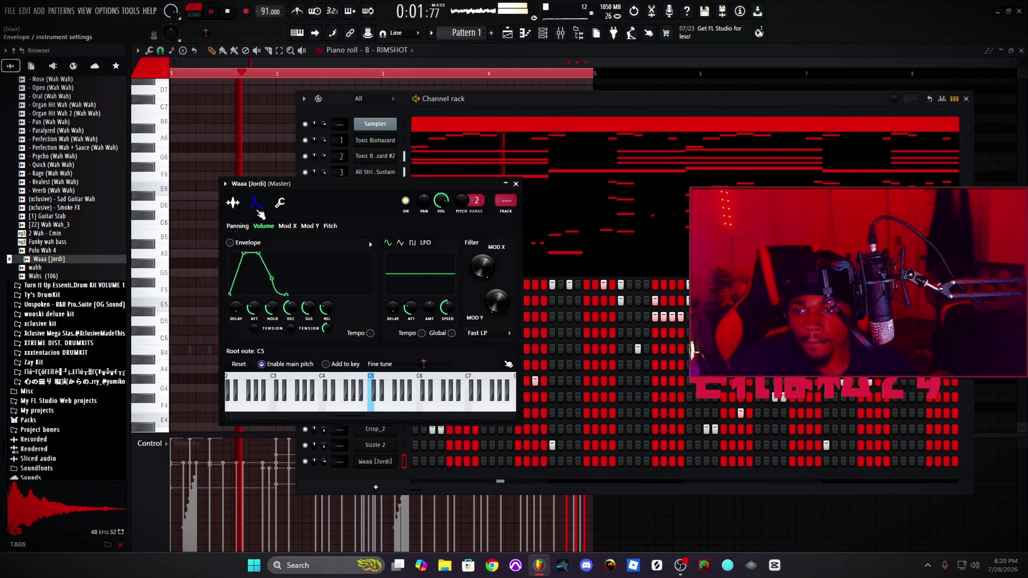
pyautogui.click(369, 245)
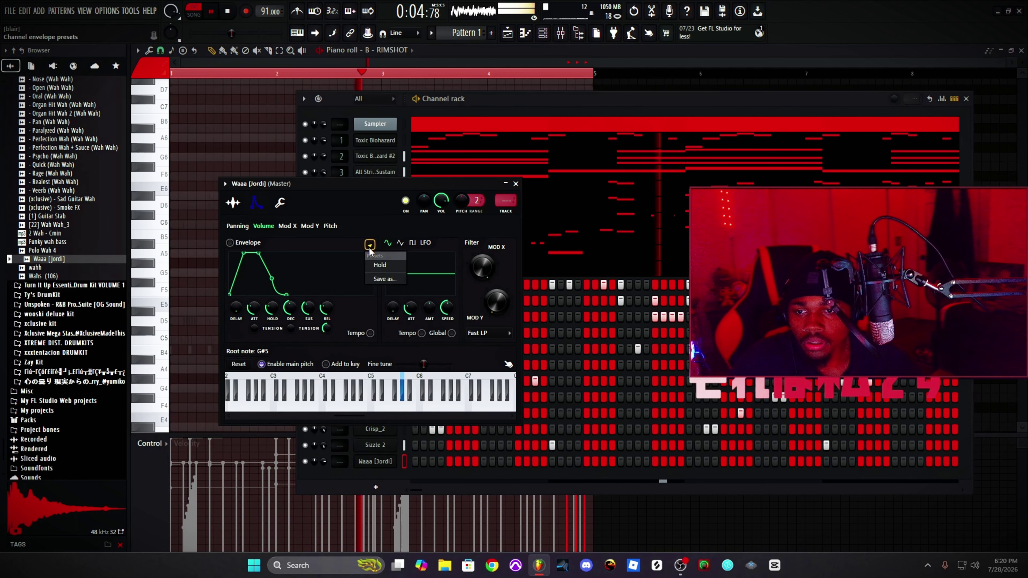
pyautogui.click(388, 266)
pyautogui.click(515, 184)
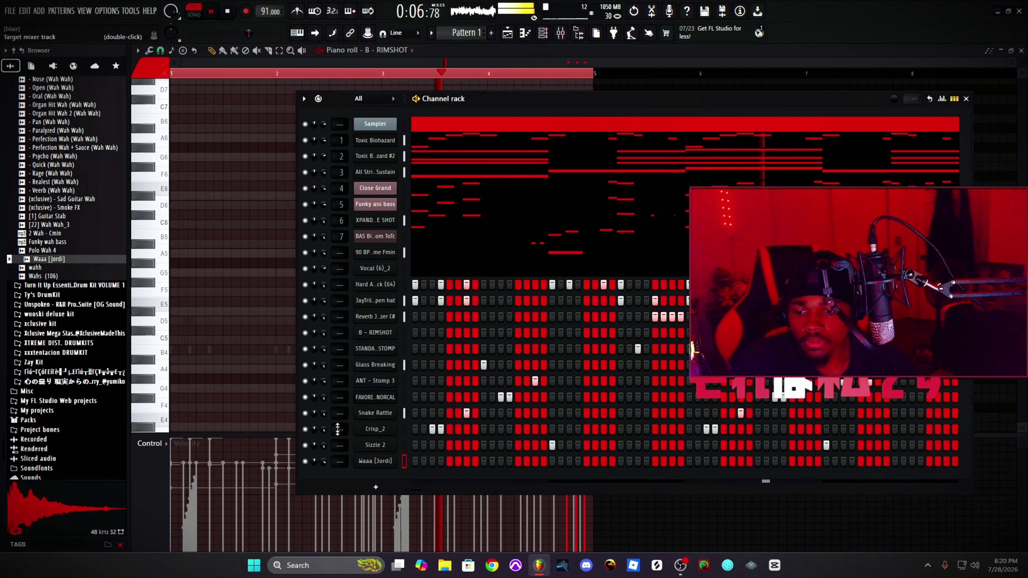
# Step: Save the project as "saved for video" in the Projects 2 folder
pyautogui.click(12, 11)
pyautogui.click(41, 66)
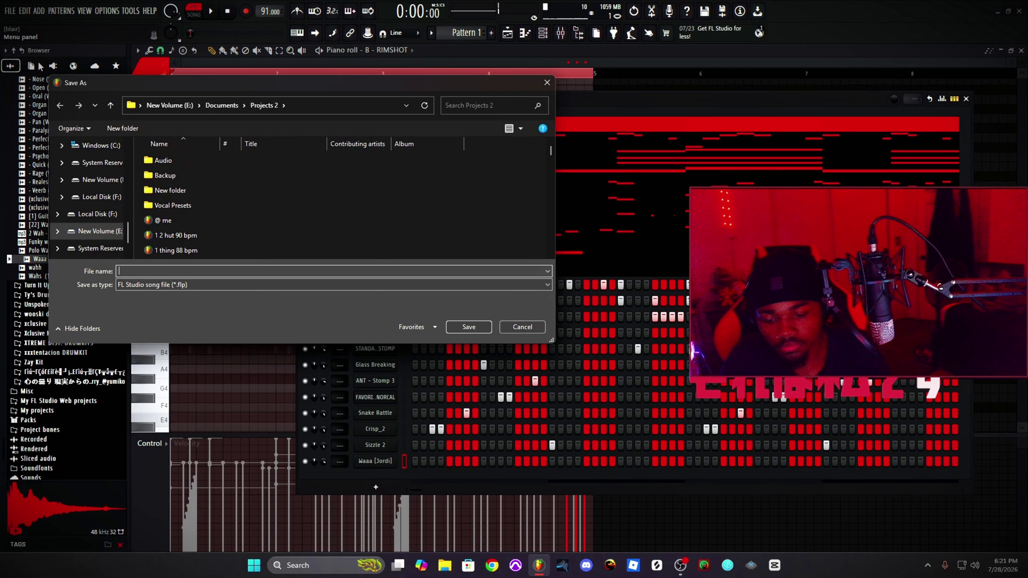
pyautogui.write('saved for video')
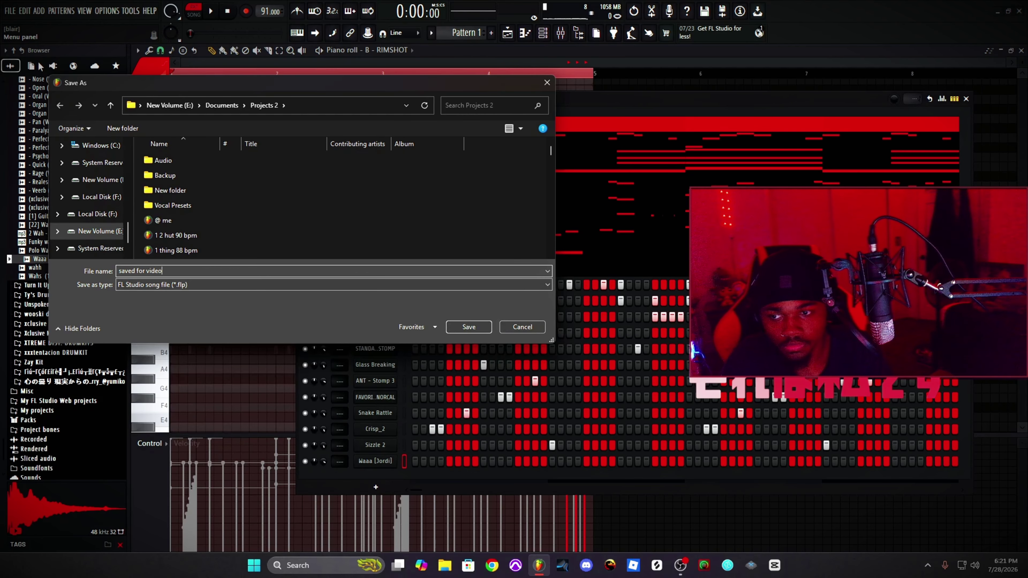
pyautogui.press('Return')
# Step: Open the piano roll of the Waaa [Jordi] channel during playback and place a one-beat G5 note at the start of bar 1
pyautogui.press('space')
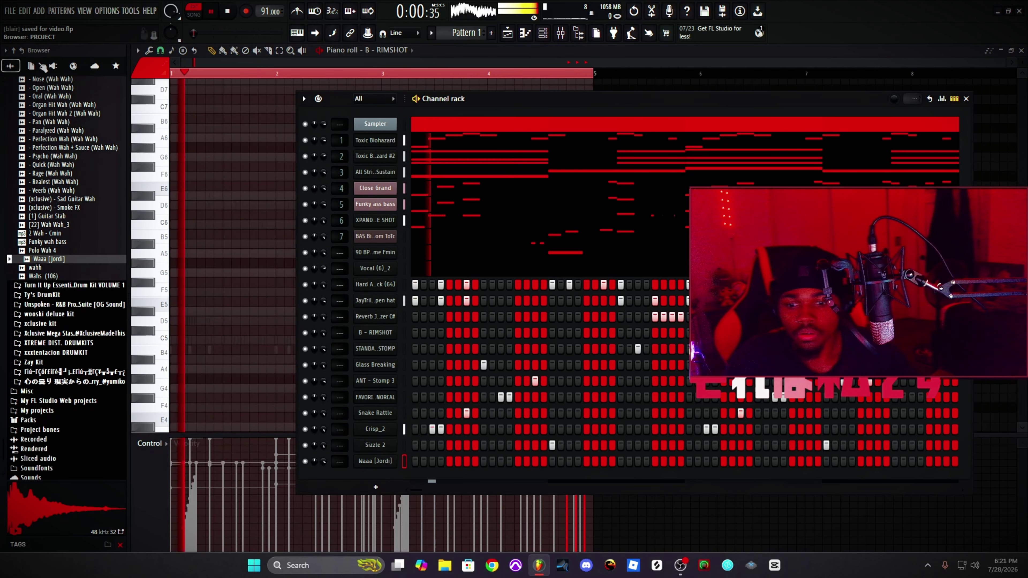
pyautogui.rightClick(401, 468)
pyautogui.click(431, 385)
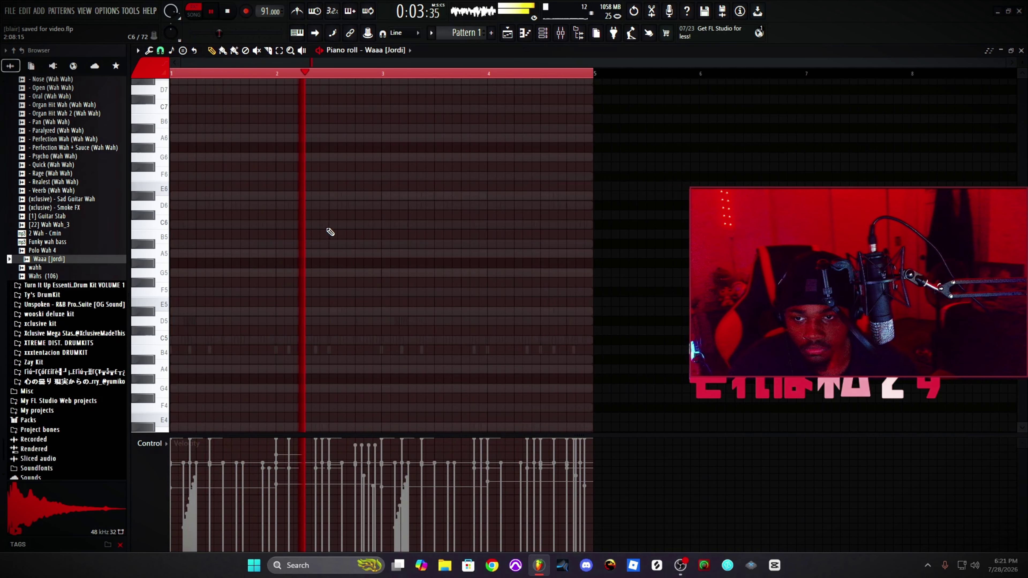
pyautogui.press('space')
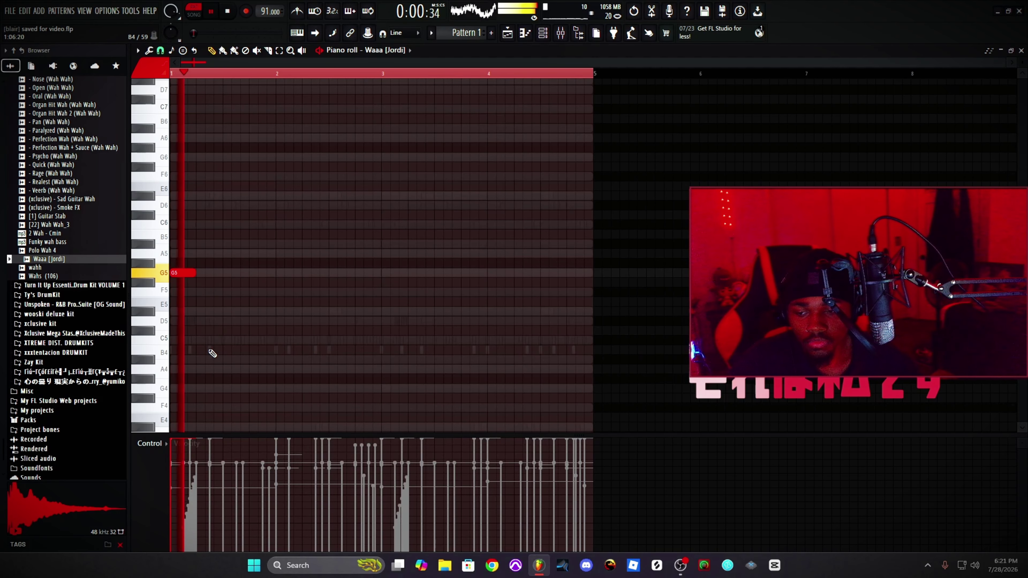
# Step: Try an A4 and a D5 note directly after the G5 note in bar 1, and try a longer note
pyautogui.press('space')
pyautogui.click(197, 360)
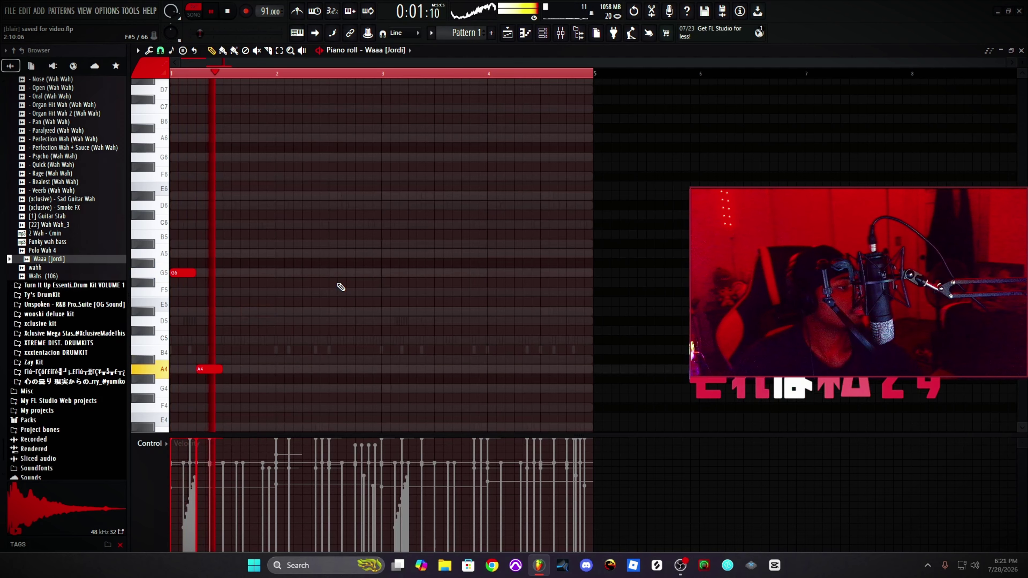
pyautogui.press('space')
pyautogui.hotkey('ctrl', 'z')
pyautogui.click(199, 321)
pyautogui.press('space')
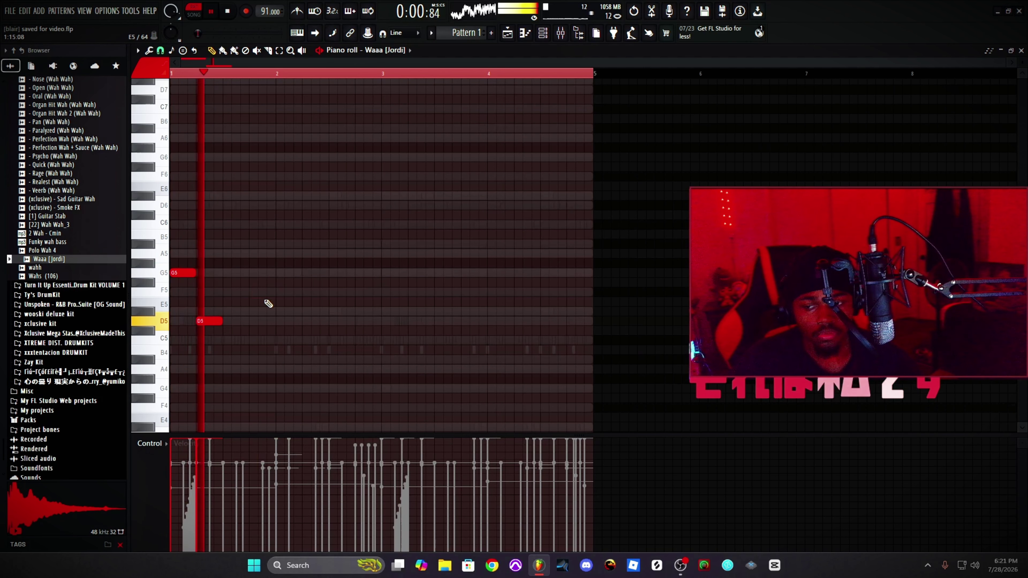
pyautogui.press('space')
pyautogui.moveTo(222, 321); pyautogui.dragTo(274, 321)
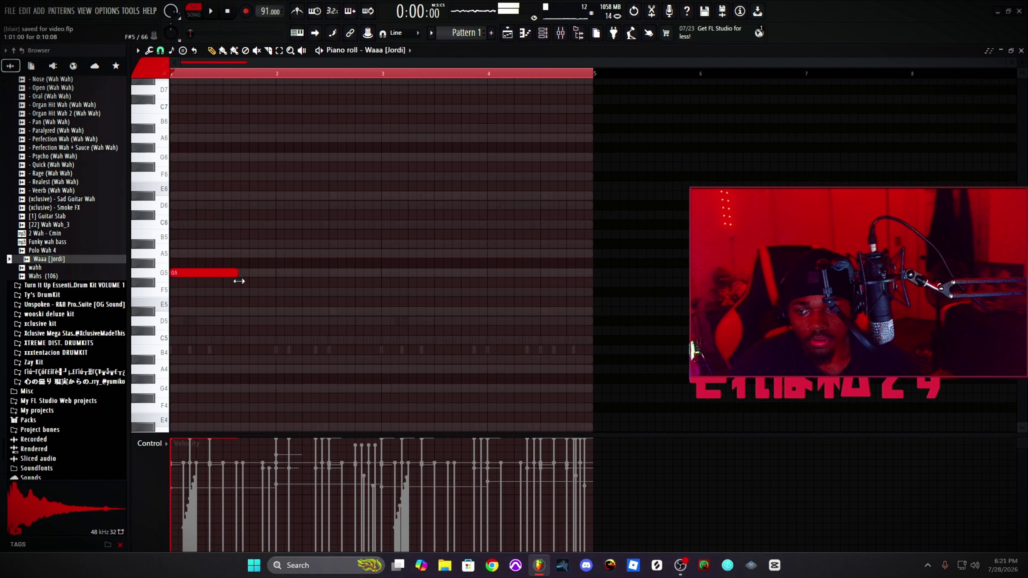
# Step: Set the snap to 1/2 step, replace the opening note with G5 on step 15 of bar 1 and the start of bar 2, and audition
pyautogui.click(160, 49)
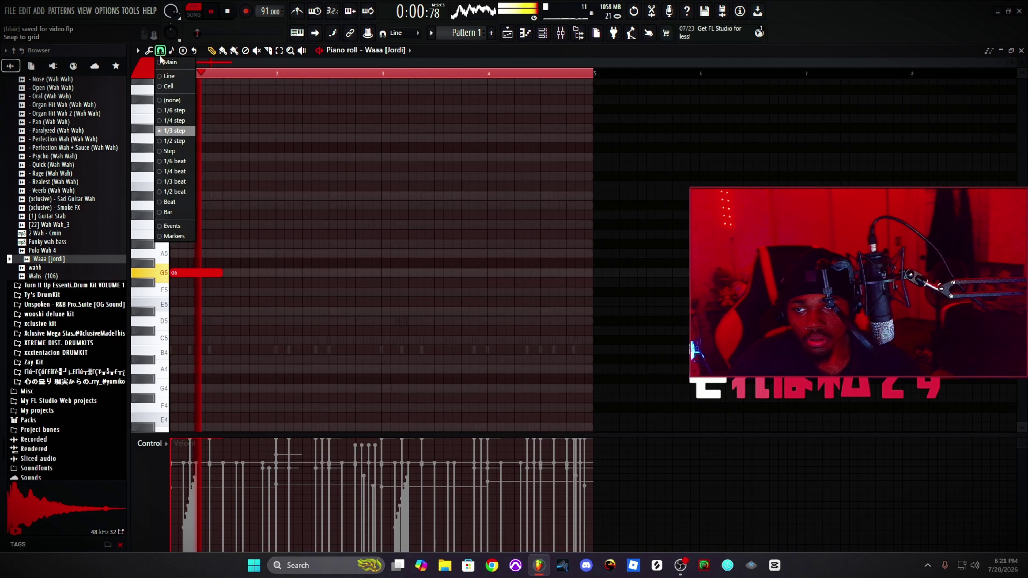
pyautogui.click(172, 139)
pyautogui.press('space')
pyautogui.press('space')
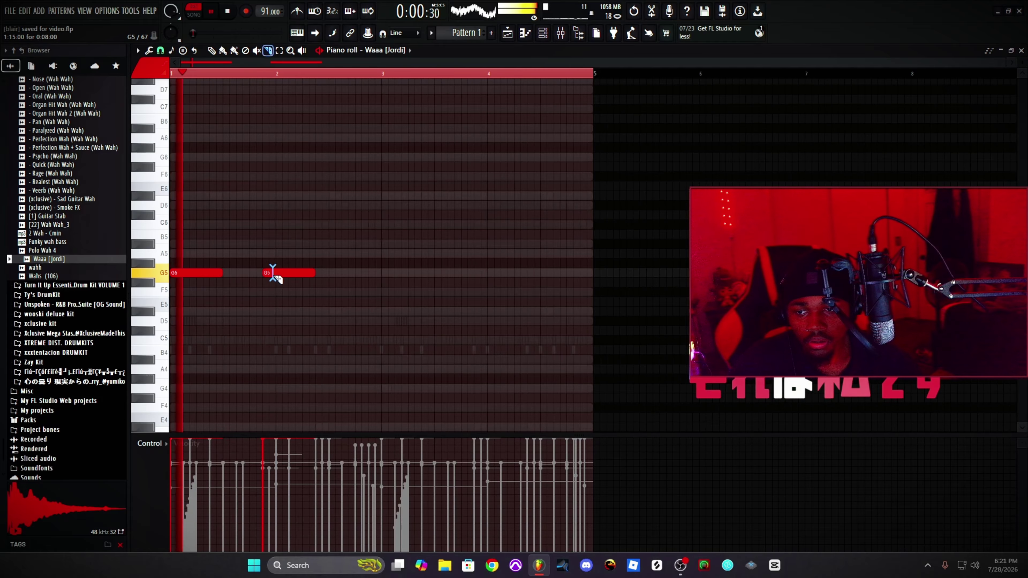
pyautogui.hotkey('ctrl', 'z')
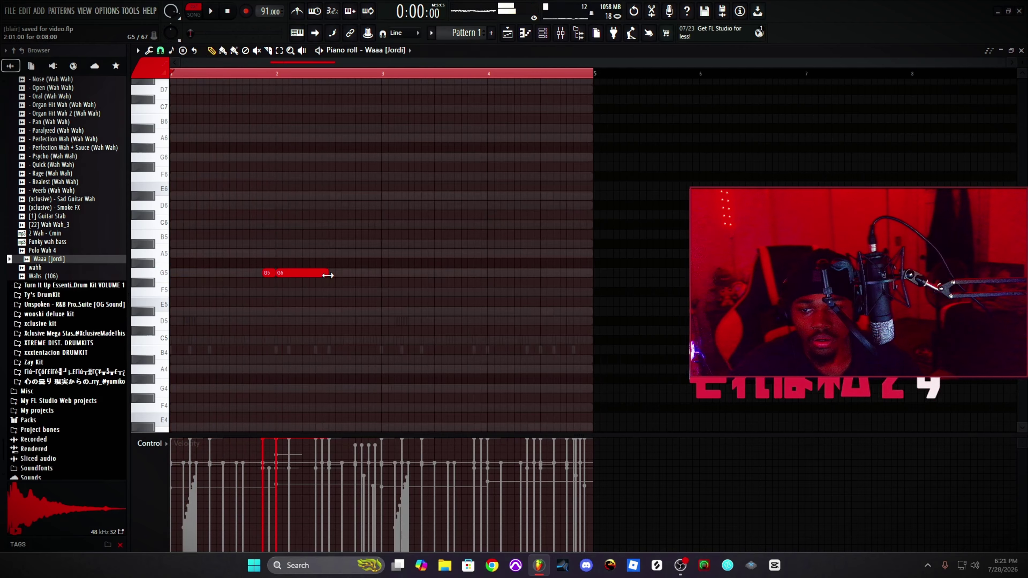
pyautogui.click(262, 73)
pyautogui.press('space')
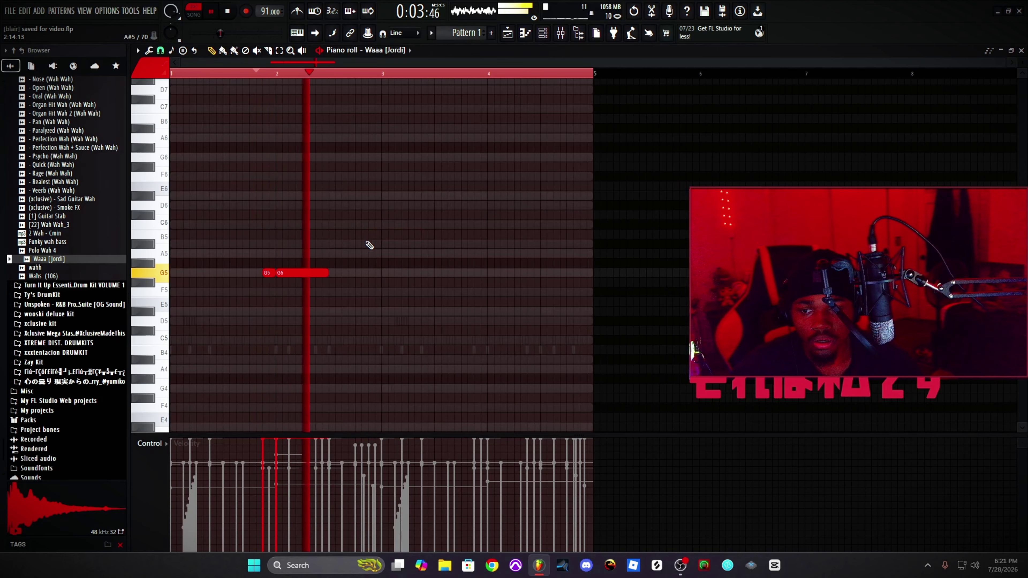
# Step: Try a D5 note on step 9 of bar 2, shortened to four steps
pyautogui.click(332, 320)
pyautogui.rightClick(334, 324)
pyautogui.click(329, 321)
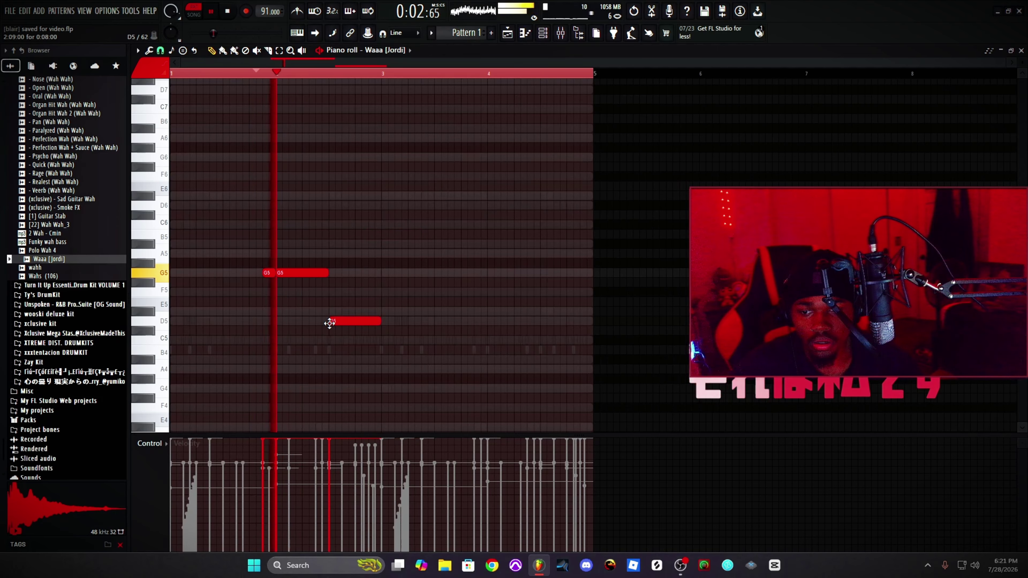
pyautogui.click(355, 321)
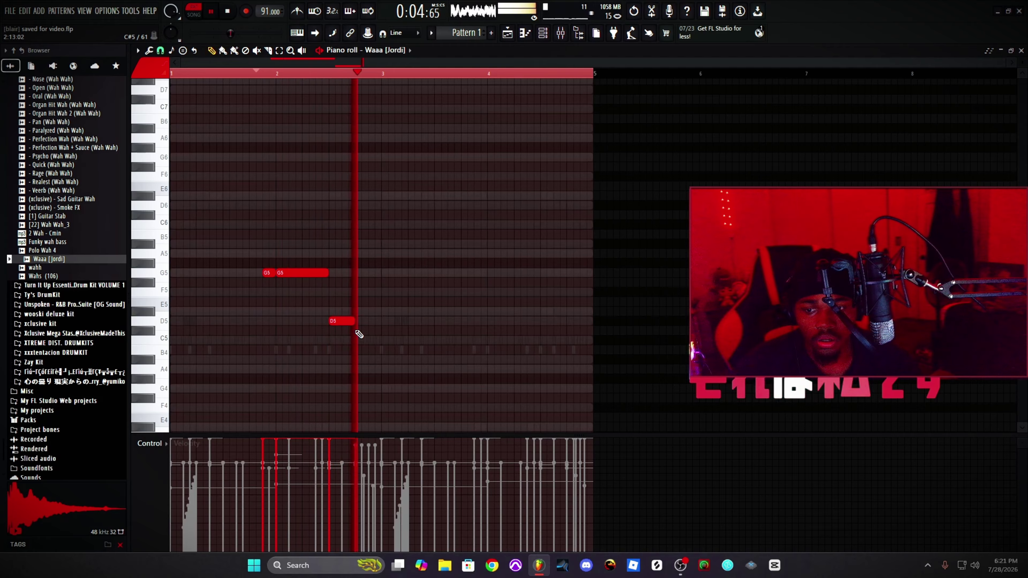
pyautogui.rightClick(348, 324)
pyautogui.press('space')
# Step: Replace the D5 note on step 9 of bar 2 with a four-step C5 note and audition it
pyautogui.click(335, 340)
pyautogui.press('space')
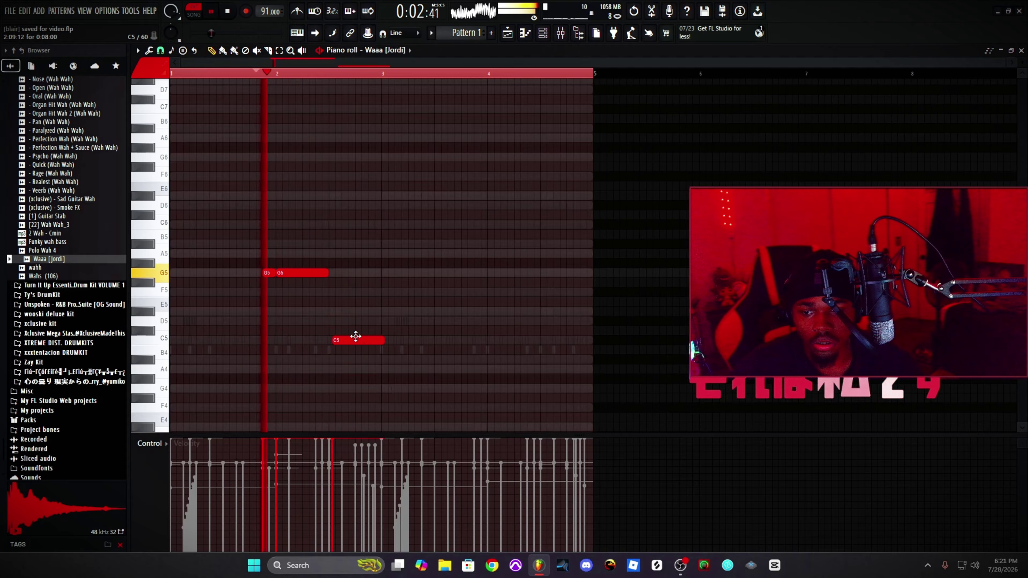
pyautogui.rightClick(364, 340)
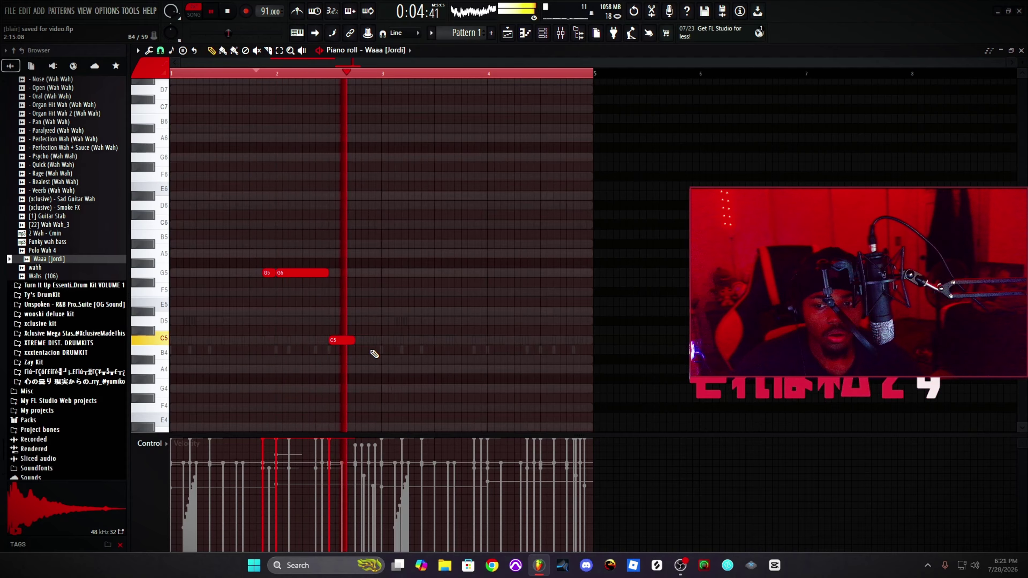
pyautogui.press('space')
# Step: Add a D5 note on step 13 of bar 2, sliced down to four steps
pyautogui.click(358, 328)
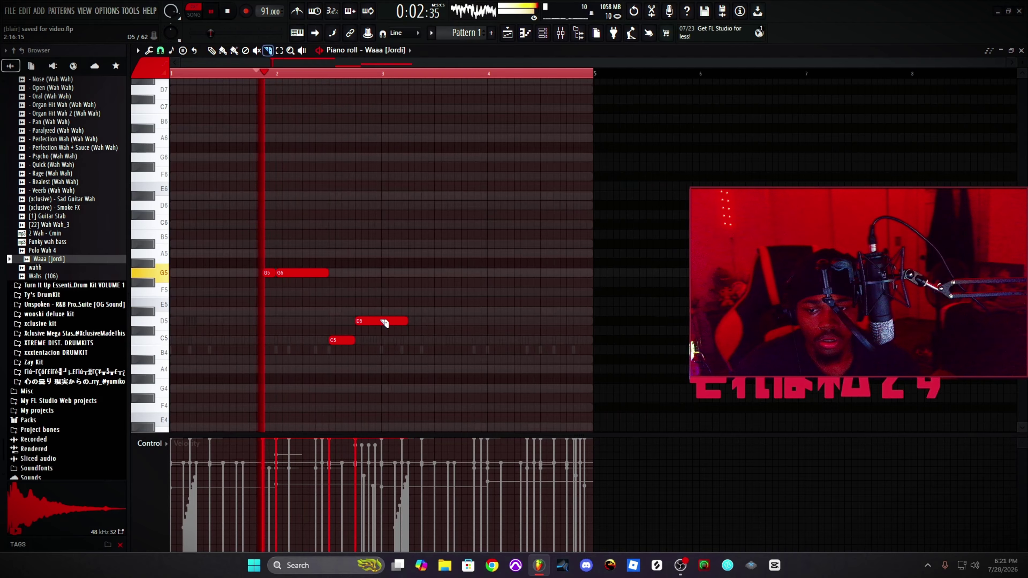
pyautogui.moveTo(381, 320); pyautogui.dragTo(385, 326)
pyautogui.press('p')
pyautogui.rightClick(394, 320)
# Step: Duplicate the whole Waaa [Jordi] phrase two bars later so it ends with bar 4
pyautogui.hotkey('ctrl', 'a')
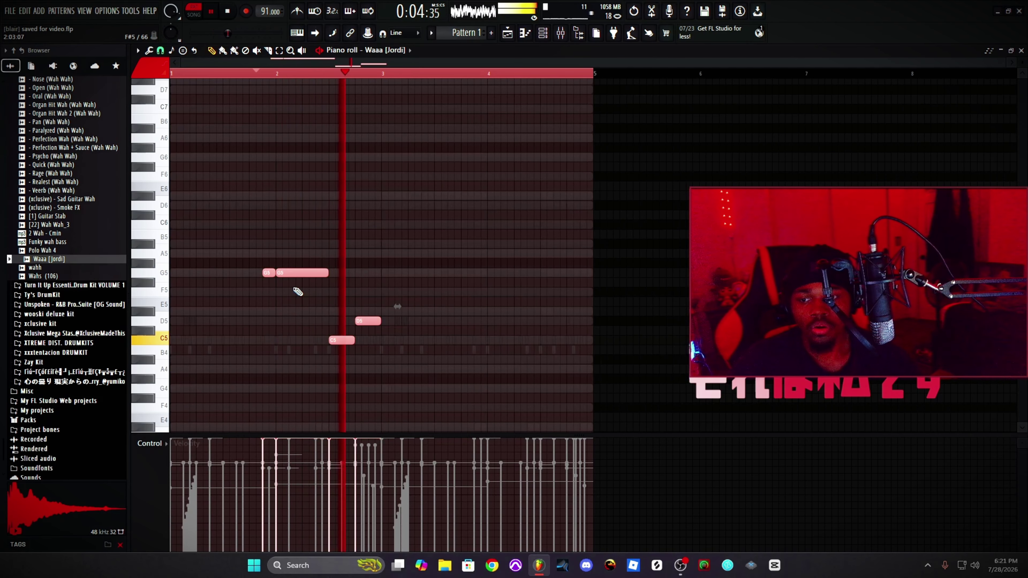
pyautogui.moveTo(294, 274)
pyautogui.keyDown('shift'); pyautogui.mouseDown()
pyautogui.moveTo(553, 253)
pyautogui.moveTo(491, 270)
pyautogui.mouseUp(); pyautogui.keyUp('shift')
pyautogui.press('space')
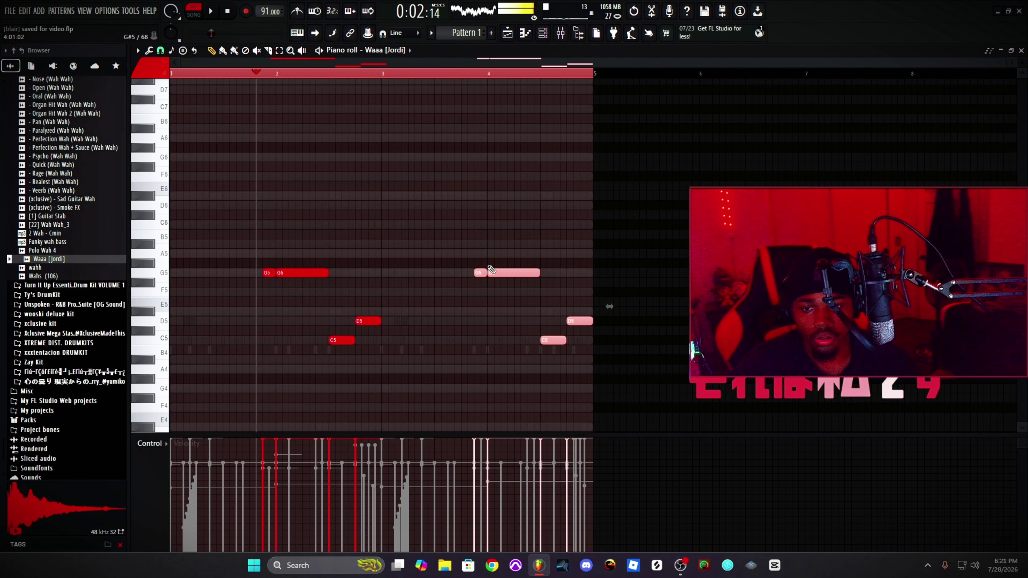
# Step: Remove the duplicated G5 notes and put an eight-step D6 note at the start of bar 4
pyautogui.click(465, 75)
pyautogui.press('space')
pyautogui.rightClick(506, 275)
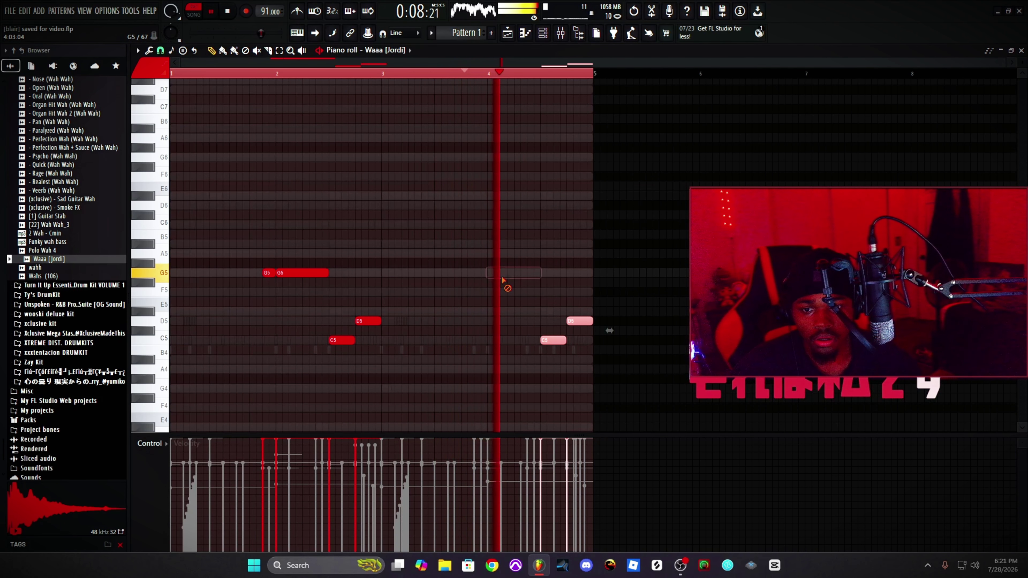
pyautogui.press('space')
pyautogui.click(489, 224)
pyautogui.press('space')
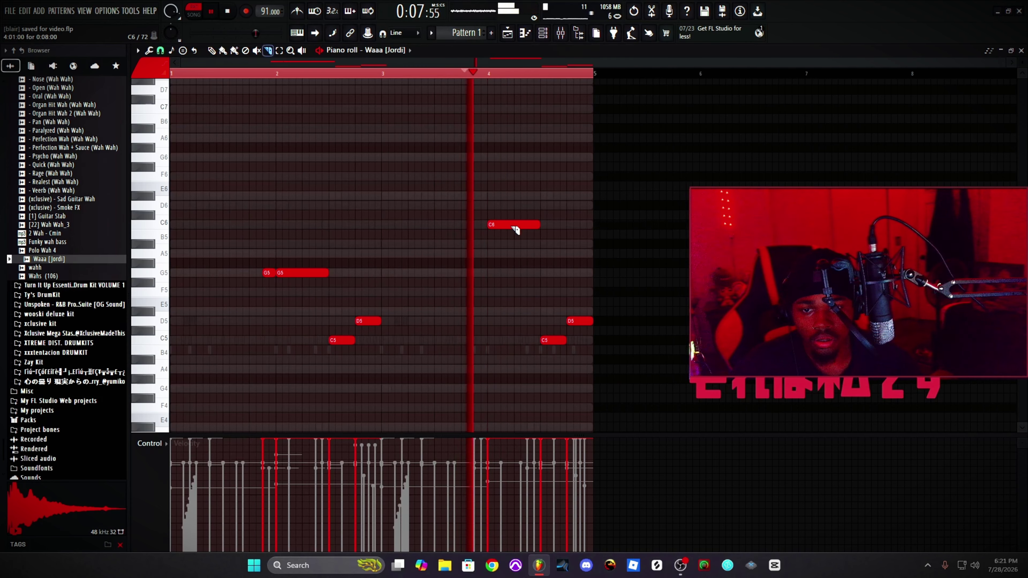
pyautogui.moveTo(506, 227); pyautogui.dragTo(515, 206)
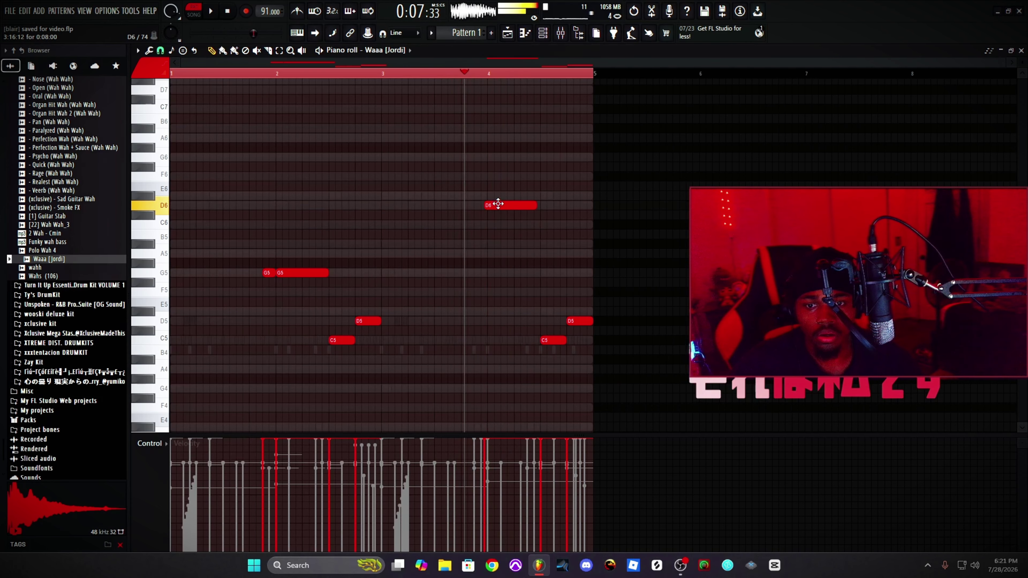
# Step: Split the bar 4 D6 note into two four-step notes and replace the C5 on step 9 with a third D6, then audition
pyautogui.press('space')
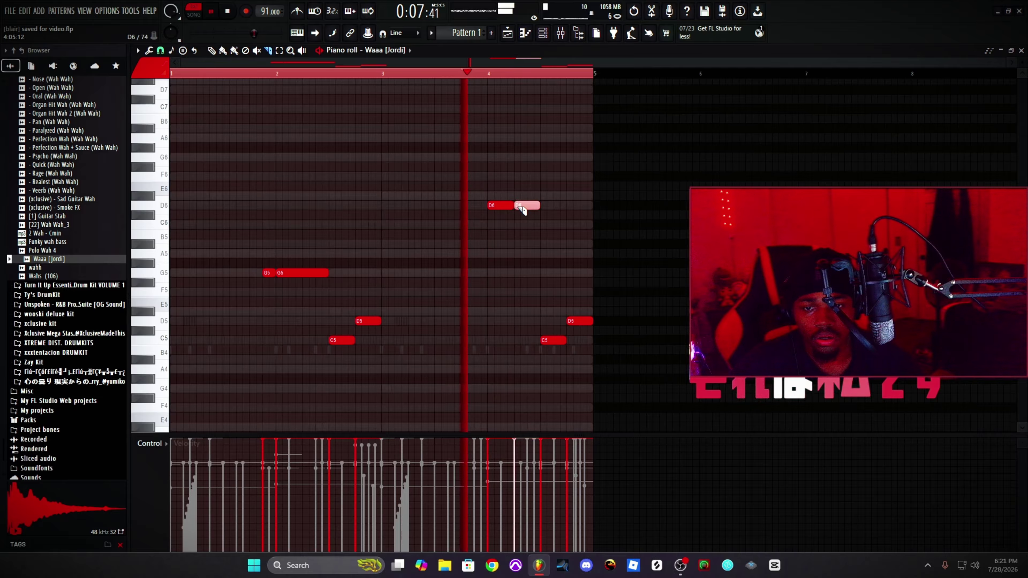
pyautogui.press('space')
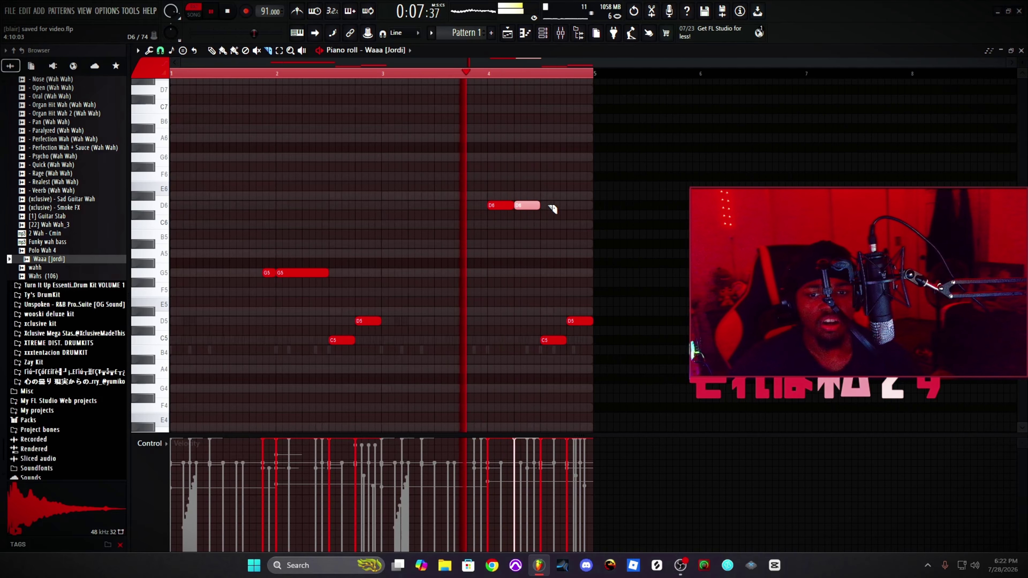
pyautogui.press('space')
pyautogui.click(553, 206)
pyautogui.rightClick(561, 341)
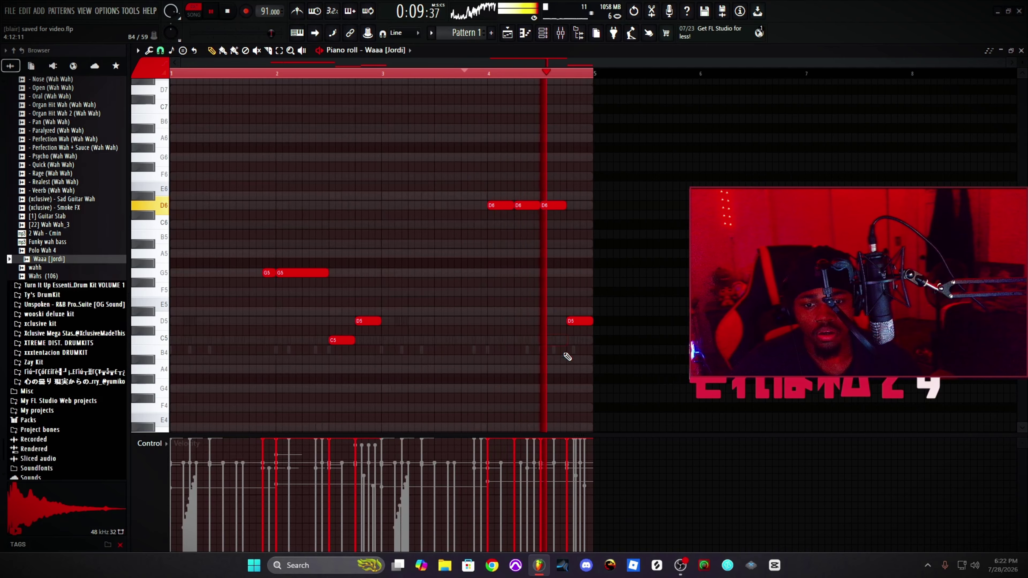
pyautogui.press('space')
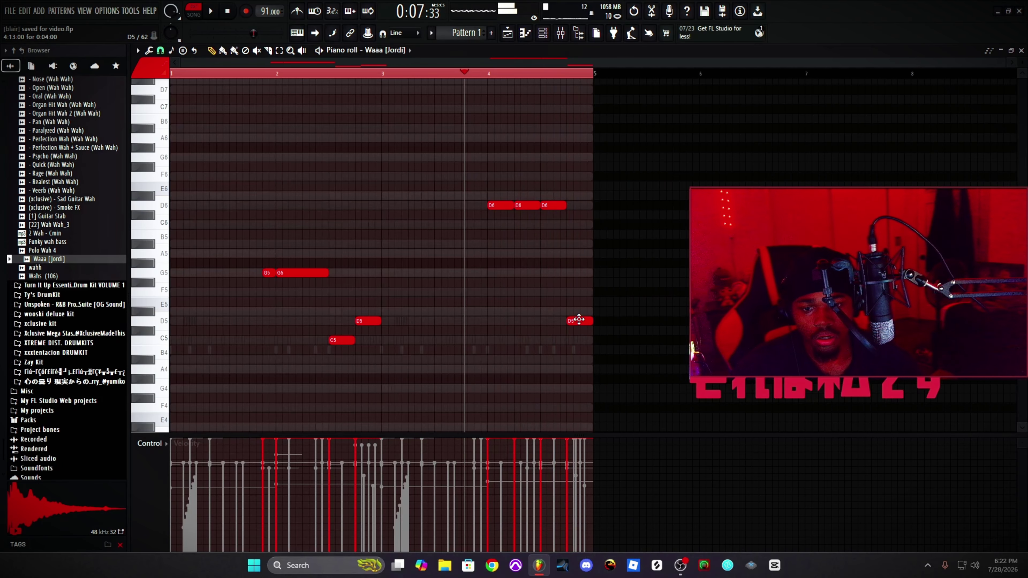
pyautogui.press('space')
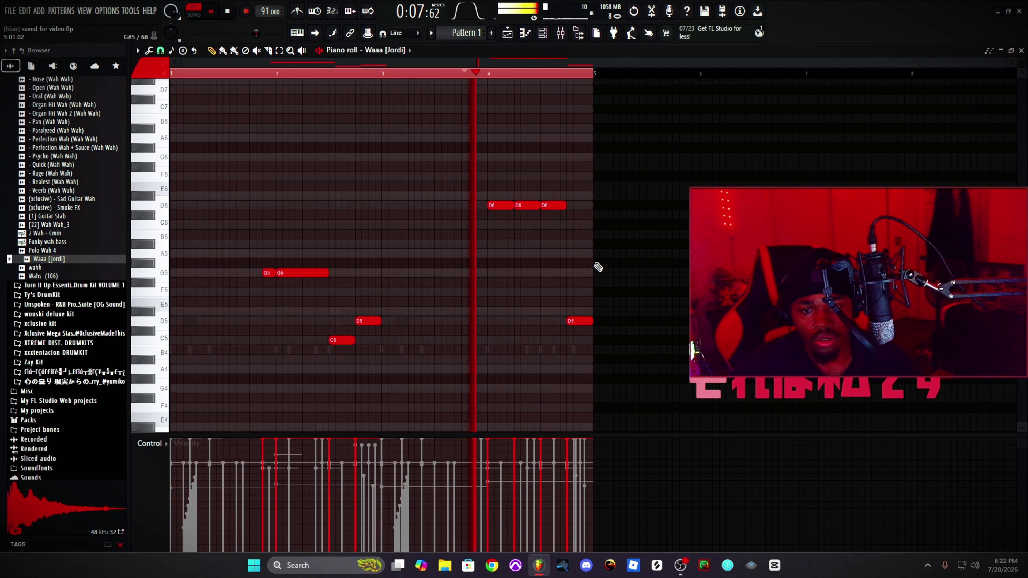
# Step: Bring up the Channel rack, collapse the Wahz folder and open the clapz folder in the Trizzy Essentials kit
pyautogui.click(546, 35)
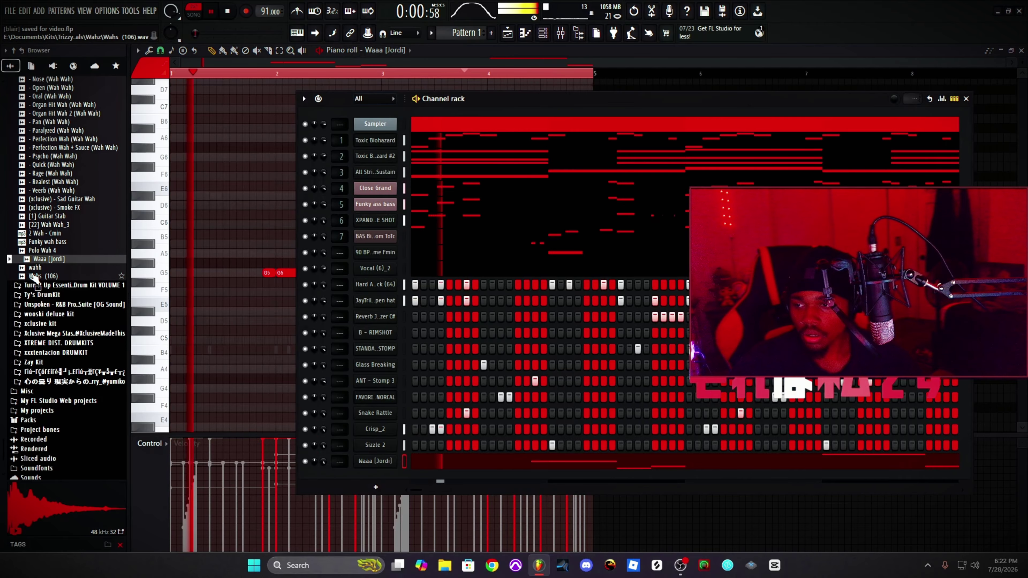
pyautogui.scroll(5, 44, 265)
pyautogui.press('space')
pyautogui.click(72, 237)
pyautogui.scroll(6, 80, 284)
pyautogui.scroll(10, 84, 294)
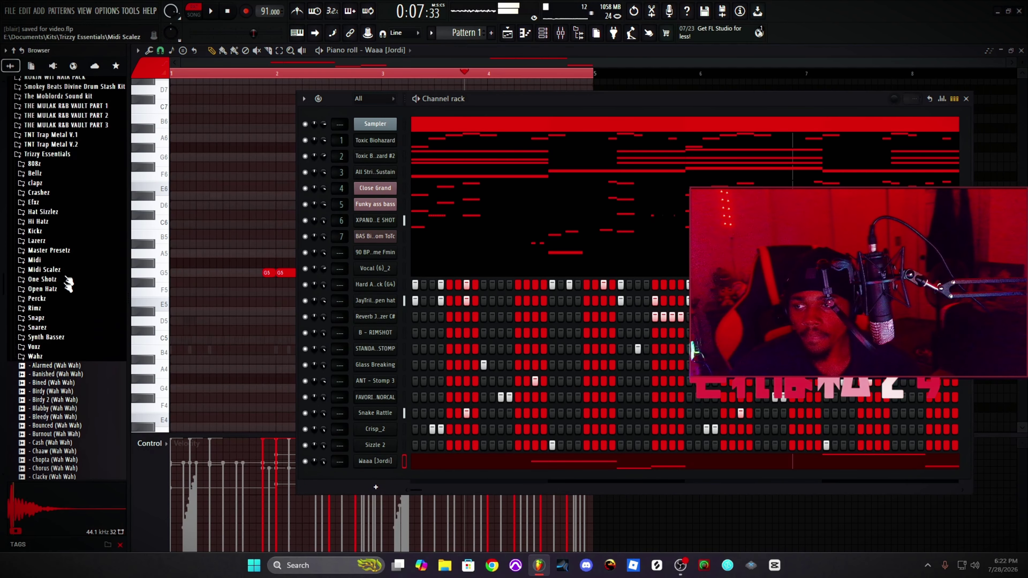
pyautogui.click(75, 358)
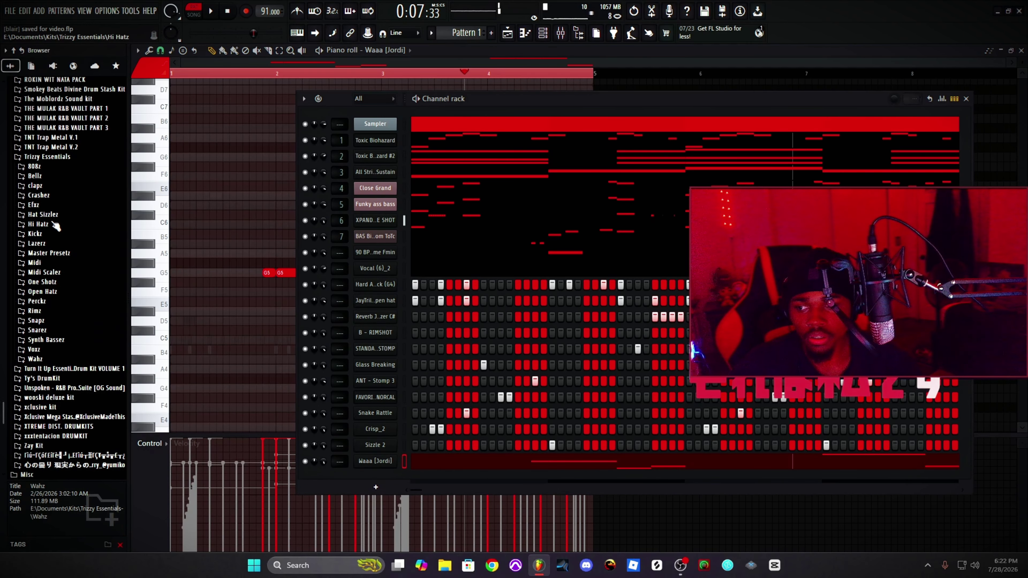
pyautogui.click(37, 187)
# Step: Audition the clap samples and add clap (fye) as a new channel below Waaa [Jordi]
pyautogui.click(63, 222)
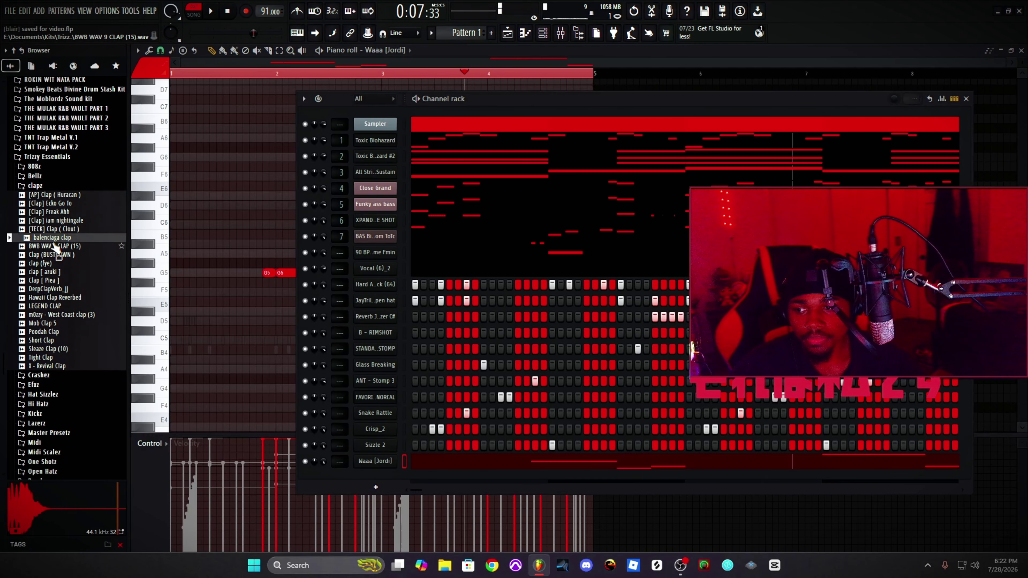
pyautogui.click(53, 254)
pyautogui.click(51, 264)
pyautogui.moveTo(407, 484); pyautogui.dragTo(407, 484)
pyautogui.press('space')
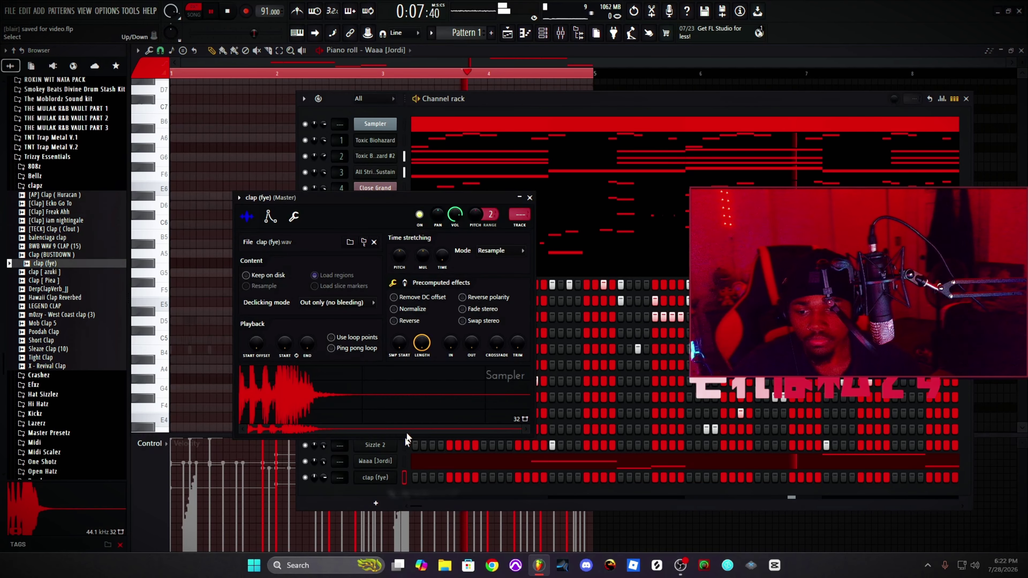
pyautogui.moveTo(457, 199); pyautogui.dragTo(473, 160)
pyautogui.press('space')
# Step: Play from bar 1, sequence clap (fye) every eight steps from step 5 across the pattern, and check the hits in its piano roll
pyautogui.moveTo(439, 73); pyautogui.dragTo(3, 152)
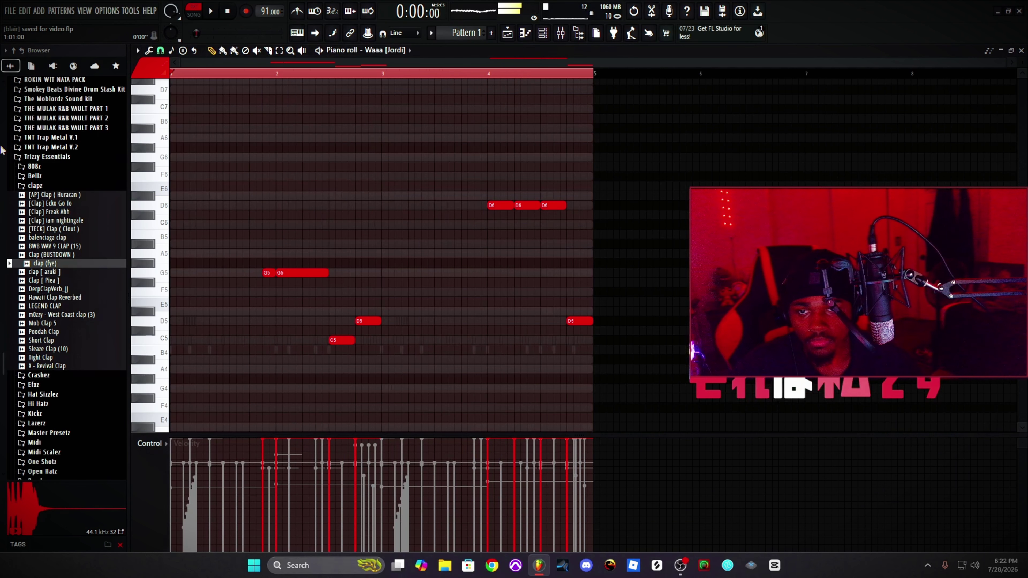
pyautogui.press('space')
pyautogui.click(547, 35)
pyautogui.press('space')
pyautogui.press('space')
pyautogui.click(449, 478)
pyautogui.click(518, 478)
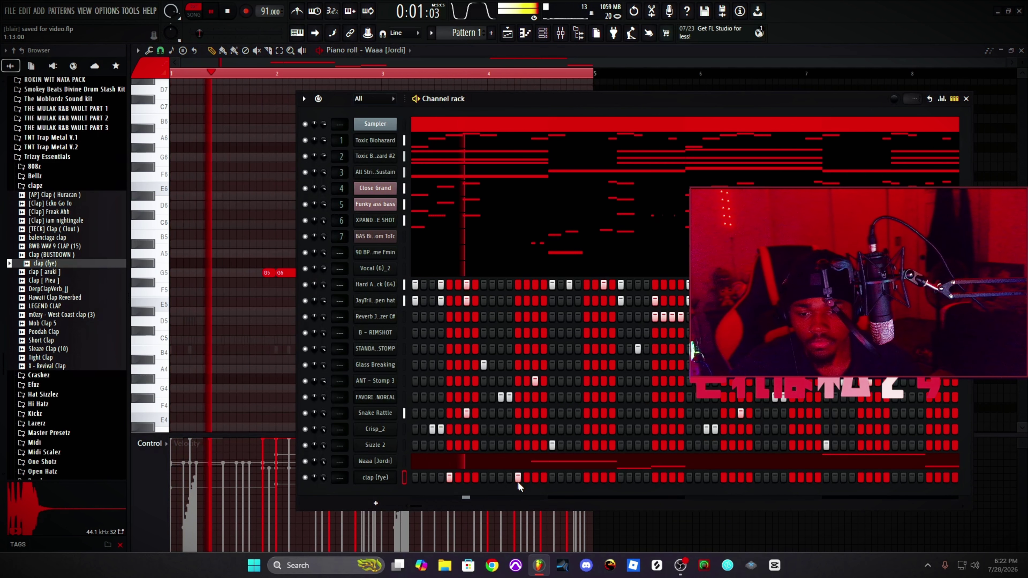
pyautogui.click(586, 478)
pyautogui.click(655, 478)
pyautogui.click(723, 478)
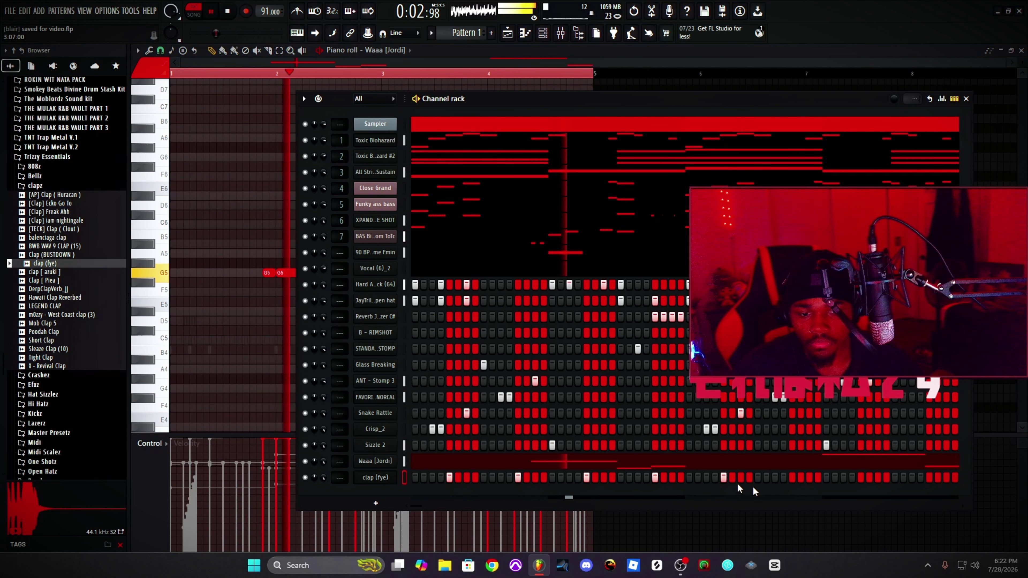
pyautogui.click(792, 477)
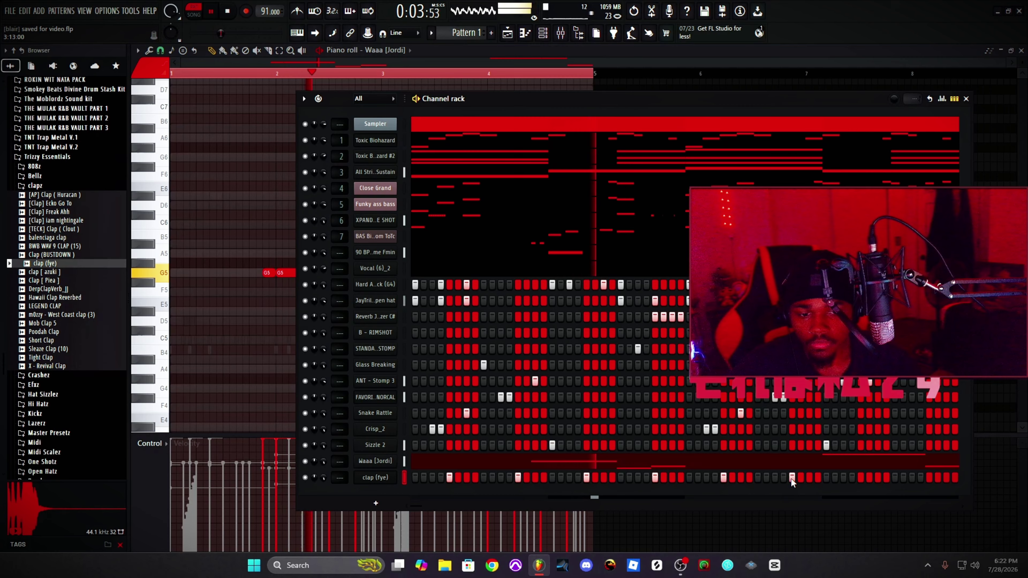
pyautogui.rightClick(390, 484)
pyautogui.click(429, 373)
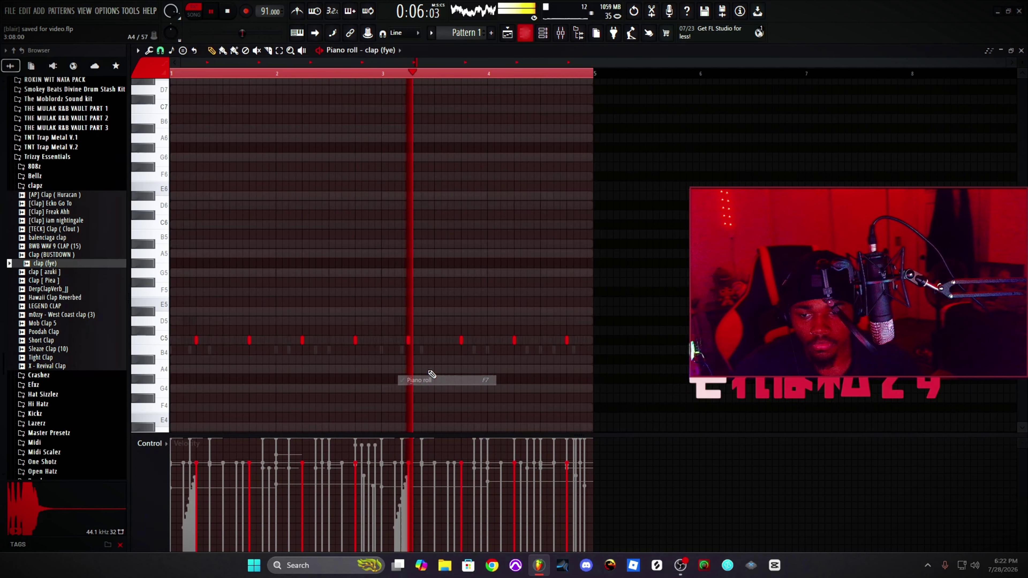
# Step: Return to the Waaa [Jordi] piano roll, delete both G5 notes, place a four-step D6 on step 5 of bar 2, and audition
pyautogui.click(535, 37)
pyautogui.click(500, 466)
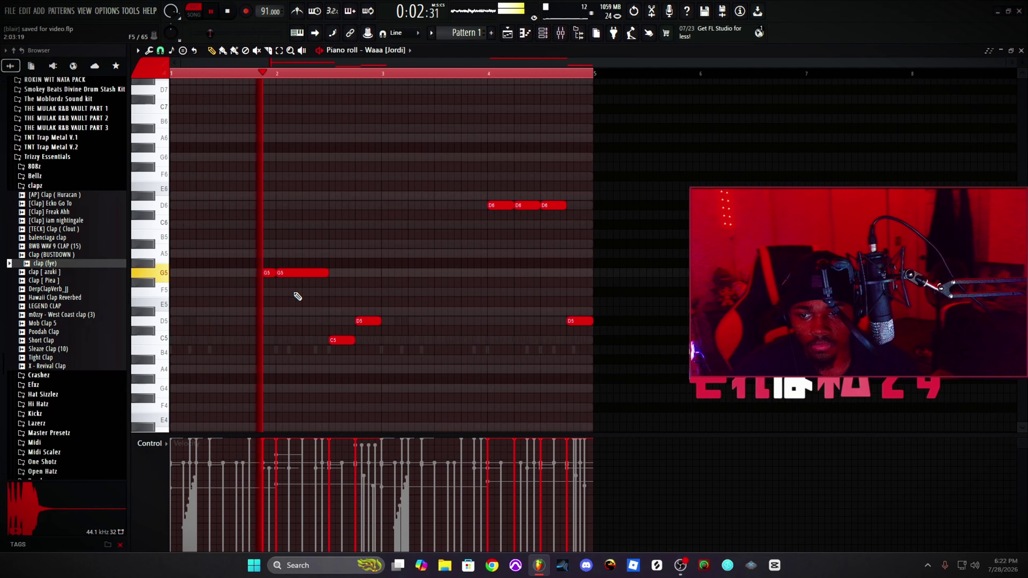
pyautogui.rightClick(321, 280)
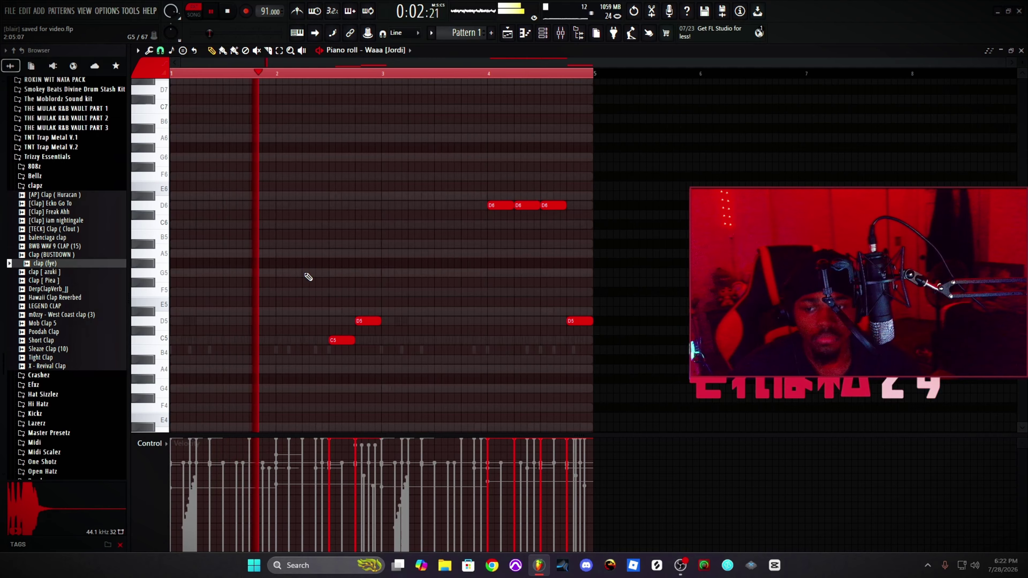
pyautogui.click(301, 205)
pyautogui.click(285, 72)
pyautogui.press('space')
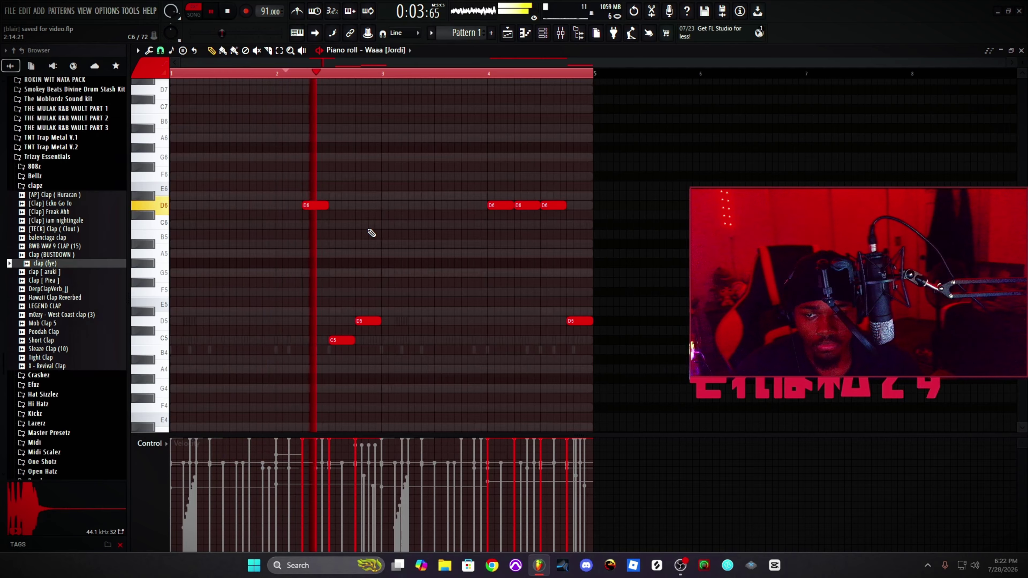
pyautogui.press('space')
pyautogui.press('space')
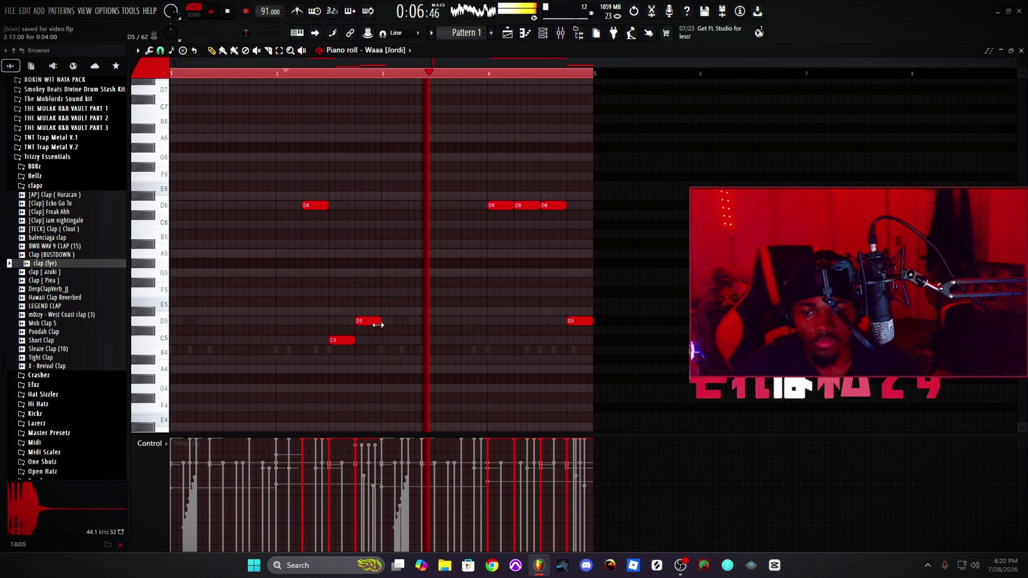
# Step: Lengthen the D5 note on step 13 of bar 2 to twelve steps and audition the melody
pyautogui.moveTo(380, 321); pyautogui.dragTo(433, 322)
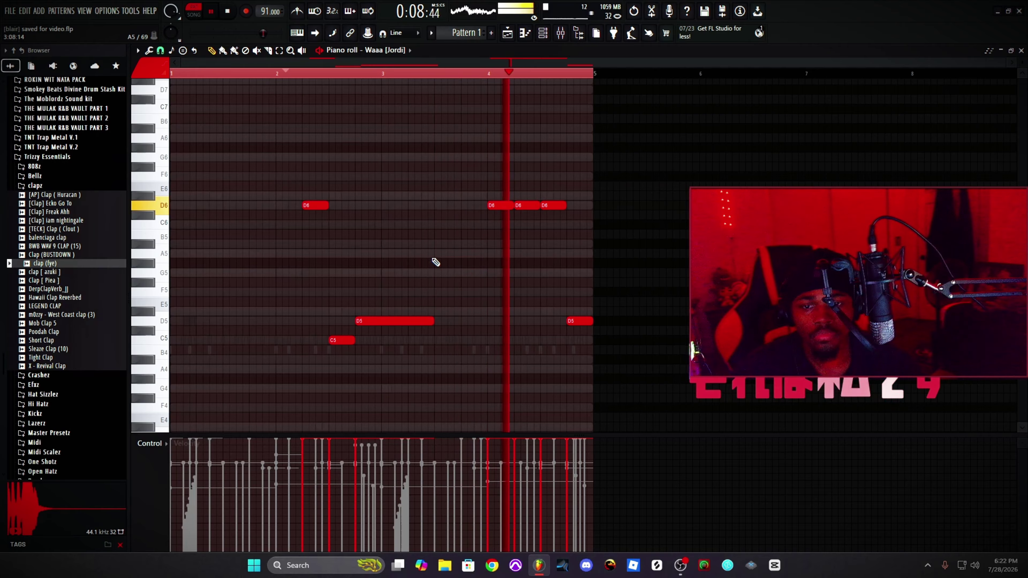
pyautogui.press('space')
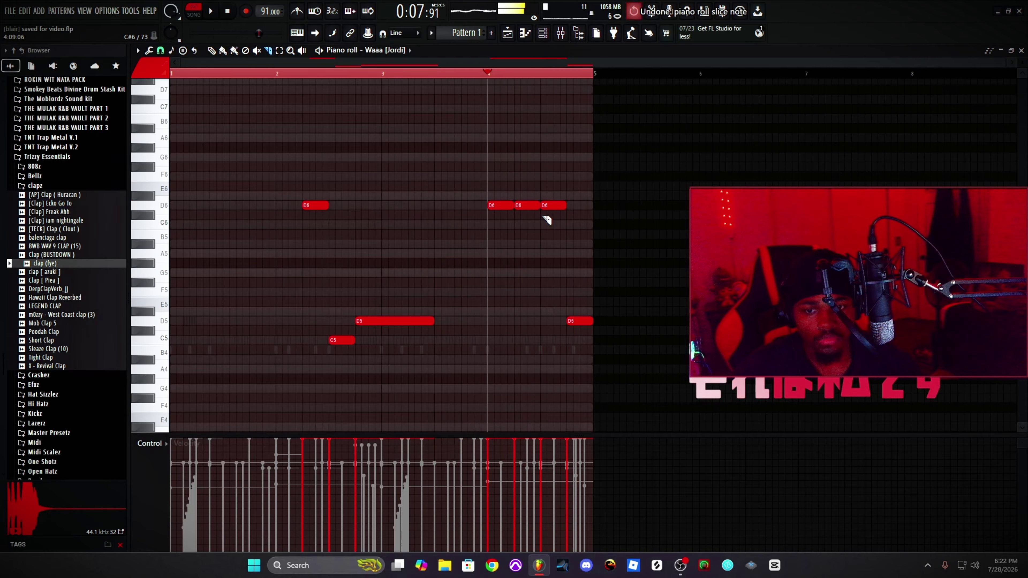
pyautogui.press('p')
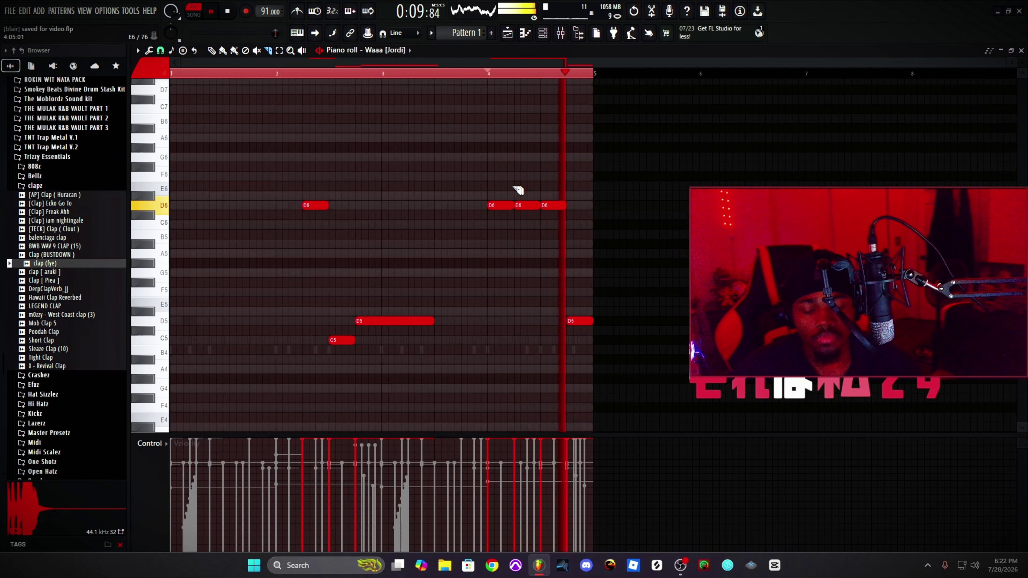
# Step: Bring up the channel rack, browse the Trizzy Essentials 808z folder in place of clapz, and audition Main JayTrill 808
pyautogui.press('F6')
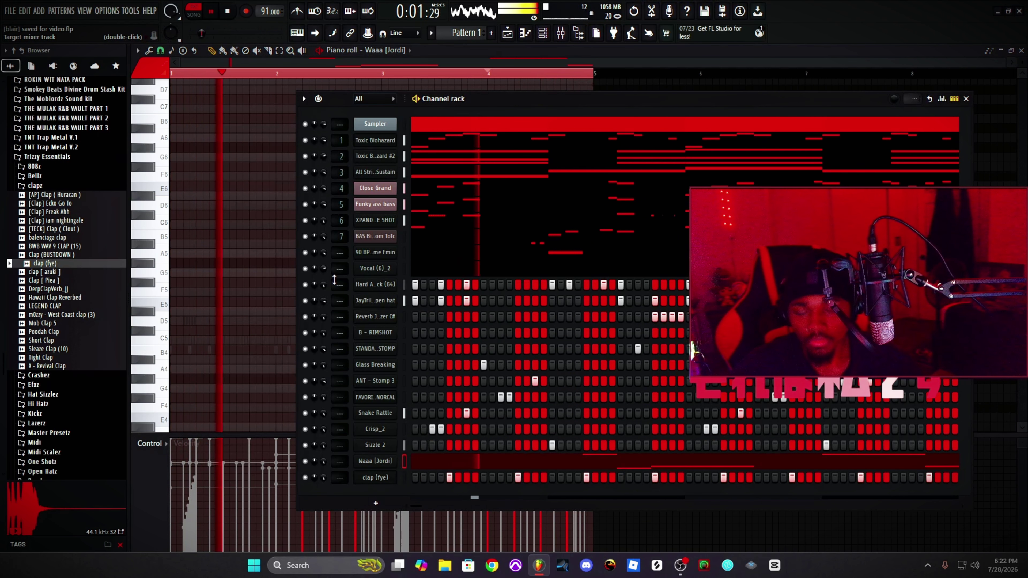
pyautogui.click(35, 187)
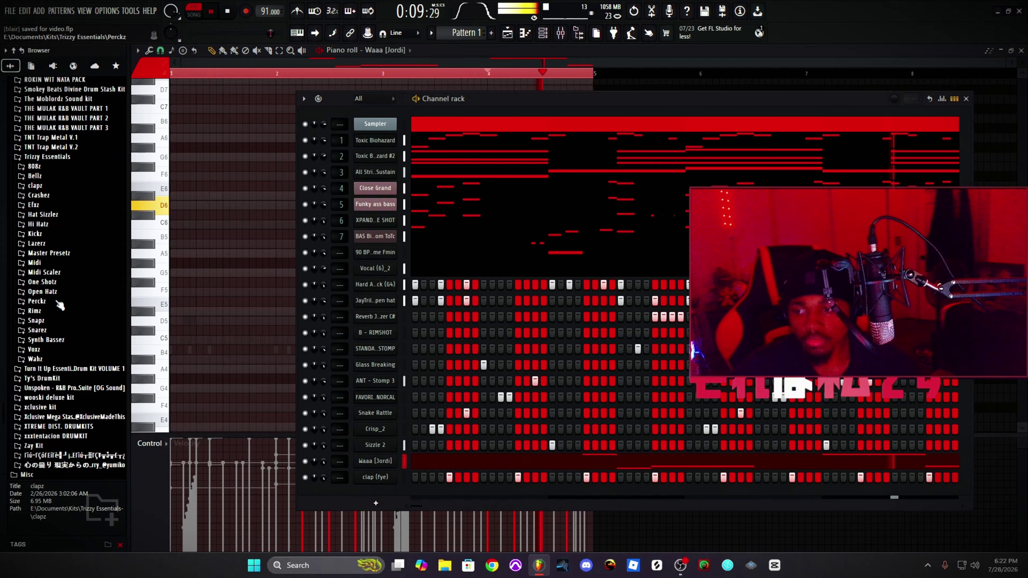
pyautogui.click(34, 167)
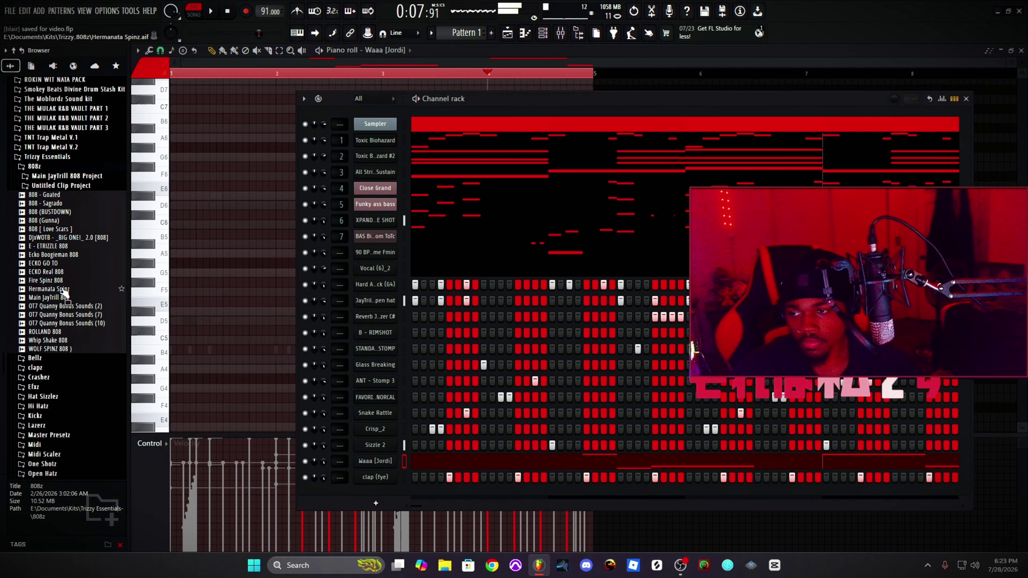
pyautogui.click(55, 299)
pyautogui.scroll(-10, 81, 332)
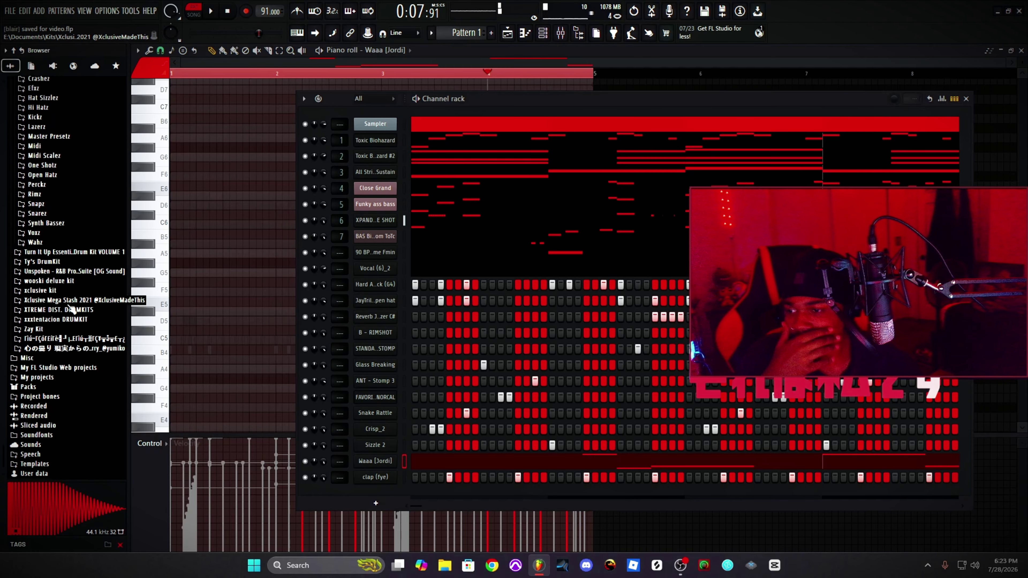
# Step: Add favorite spinz 808 from the xclusive kit's Drumkit Vault 808s folder as a new channel below clap (fye) and close its settings
pyautogui.click(41, 291)
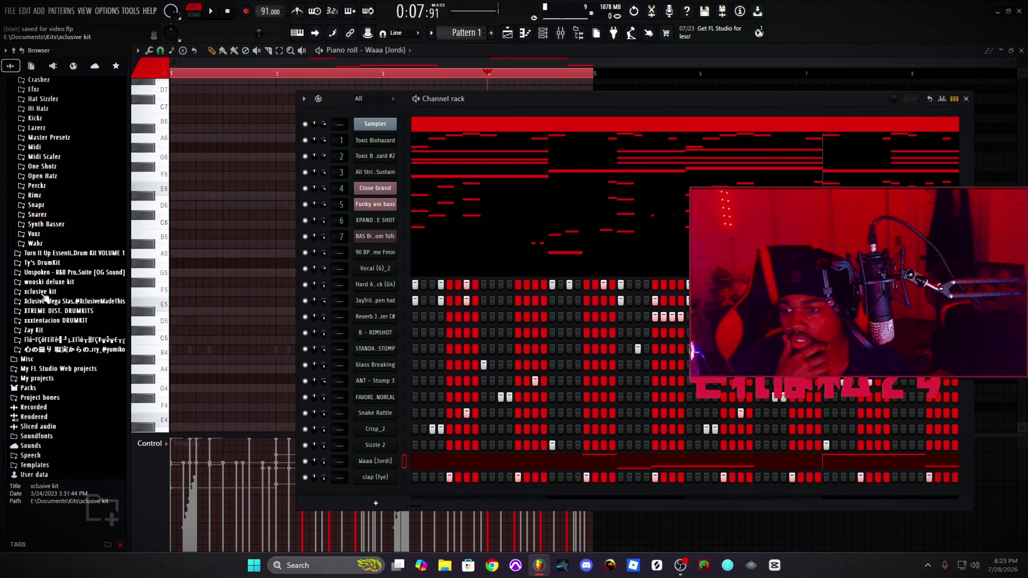
pyautogui.click(61, 301)
pyautogui.click(42, 320)
pyautogui.click(52, 333)
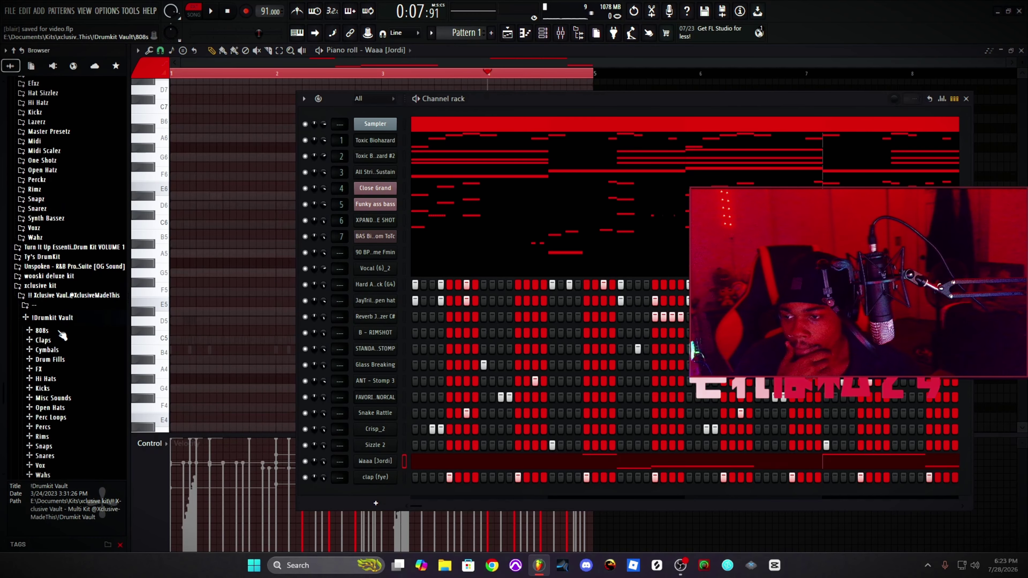
pyautogui.click(41, 290)
pyautogui.click(85, 366)
pyautogui.moveTo(81, 305); pyautogui.dragTo(92, 329)
pyautogui.moveTo(384, 487); pyautogui.dragTo(384, 488)
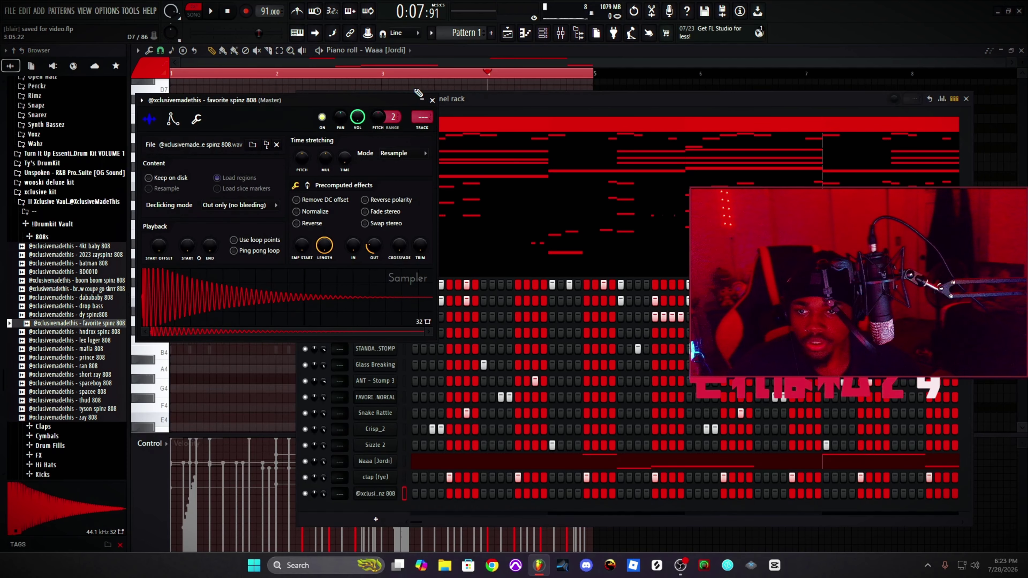
pyautogui.click(432, 100)
# Step: Play the pattern while muting the Vocal (6)_2, clap (fye), Waaa [Jordi], Funky ass bass and BAS Big Bottom channels
pyautogui.press('space')
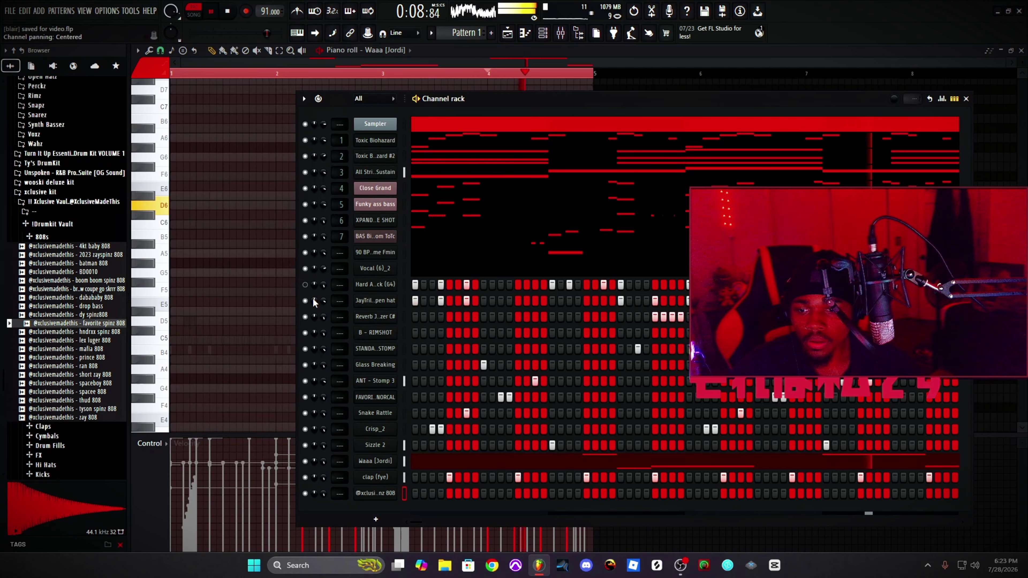
pyautogui.click(305, 268)
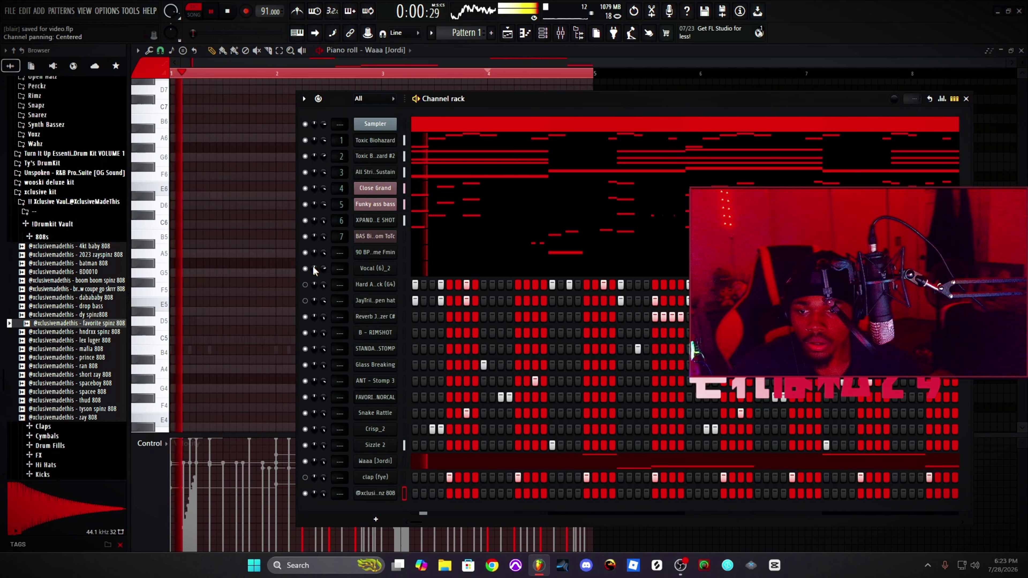
pyautogui.click(305, 477)
pyautogui.click(304, 460)
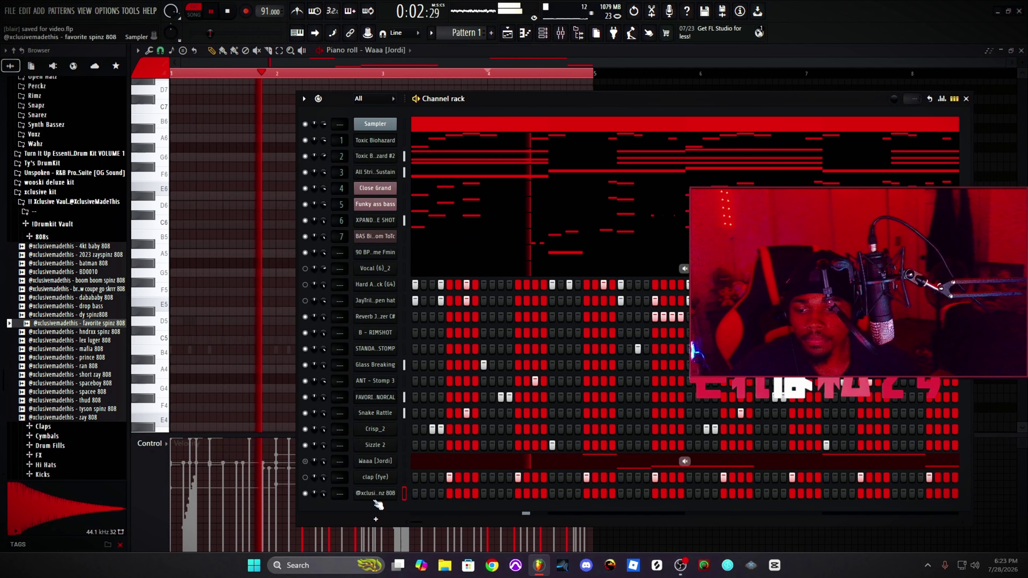
pyautogui.press('space')
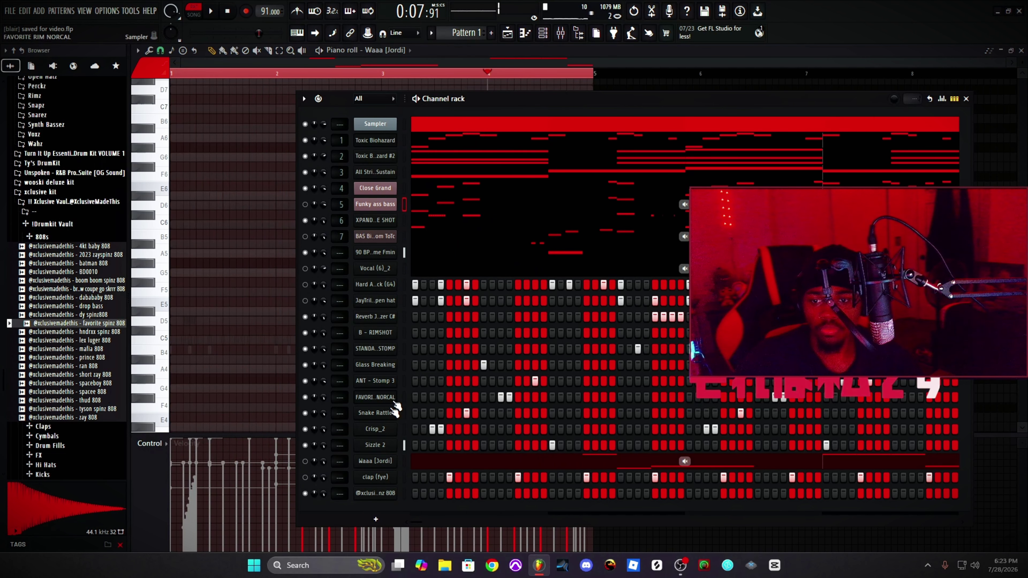
# Step: Place the bass melody in the favorite spinz 808 piano roll, raise it by octaves to start on G5, and audition it
pyautogui.press('F7')
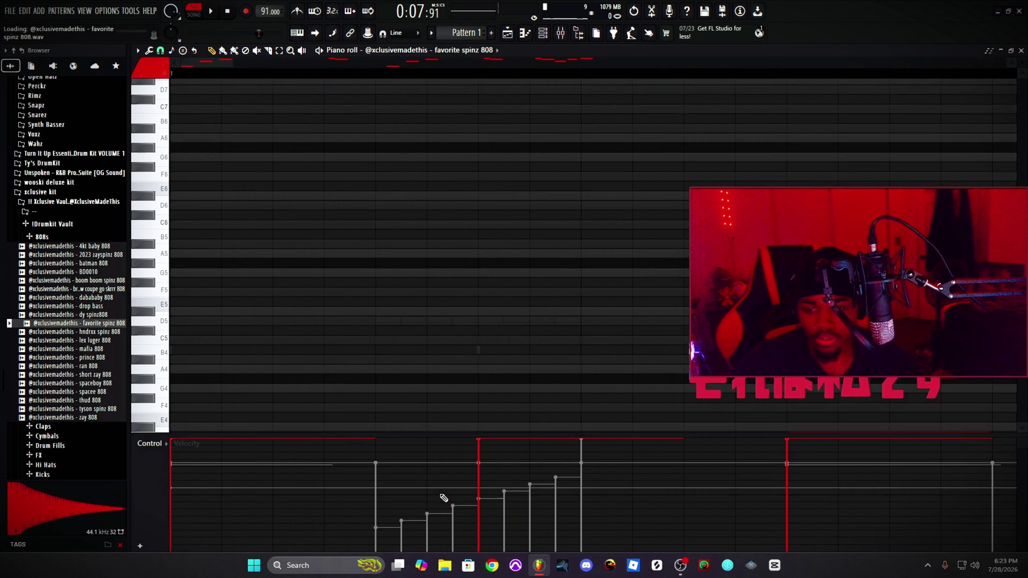
pyautogui.hotkey('ctrl', 'Up')
pyautogui.hotkey('ctrl', 'Up')
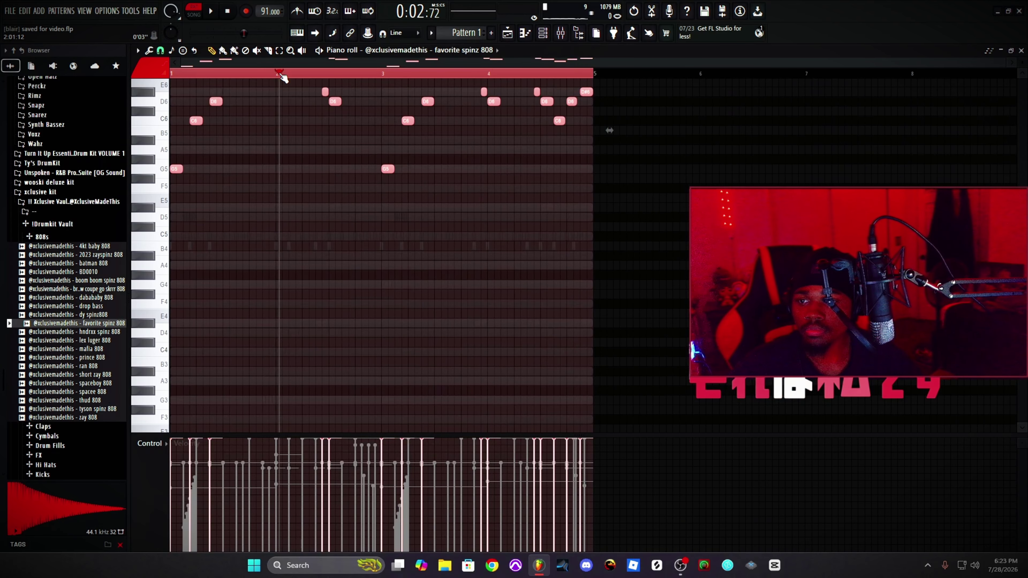
pyautogui.press('space')
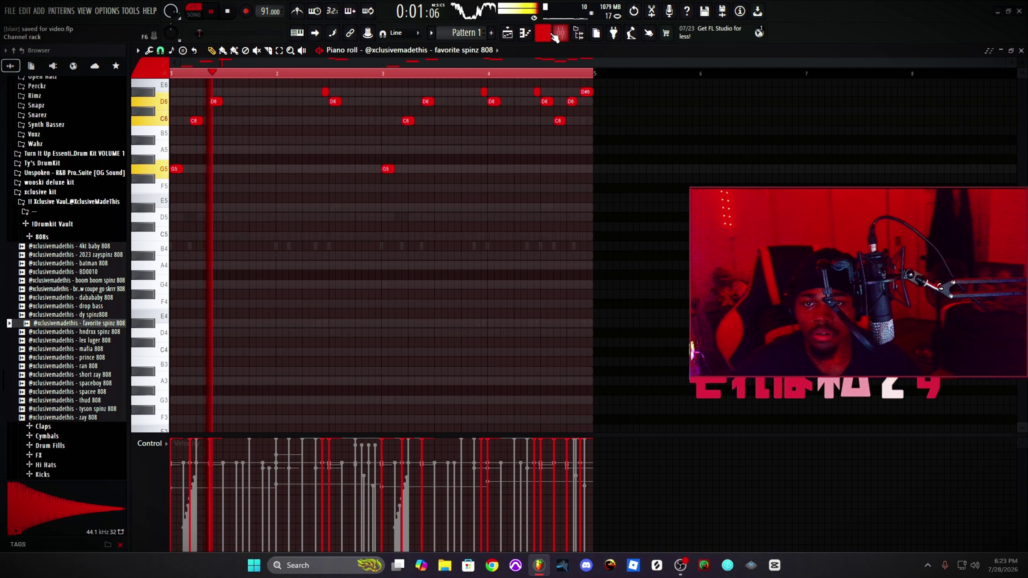
pyautogui.click(543, 32)
pyautogui.rightClick(367, 493)
pyautogui.click(417, 458)
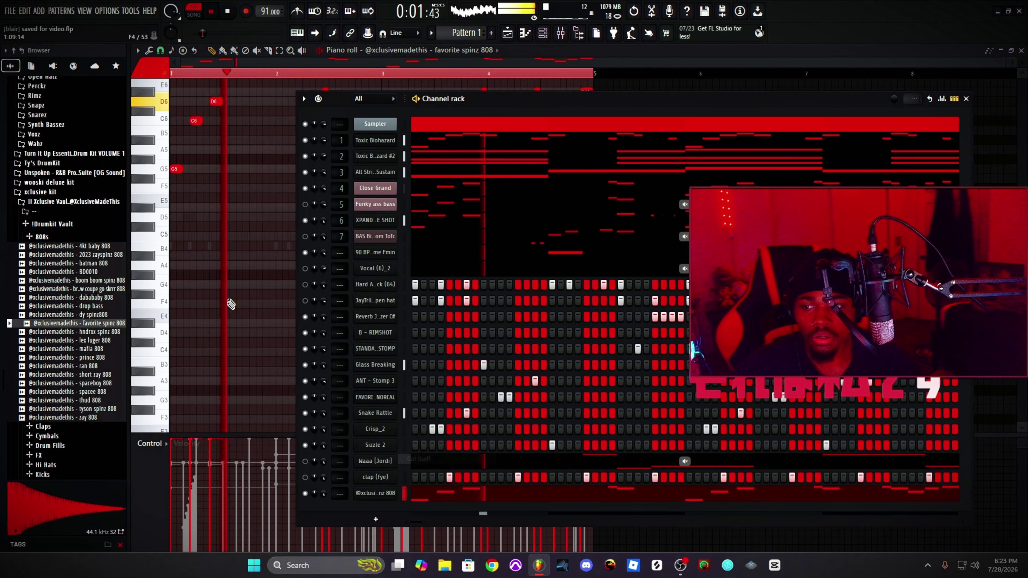
pyautogui.scroll(5, 296, 262)
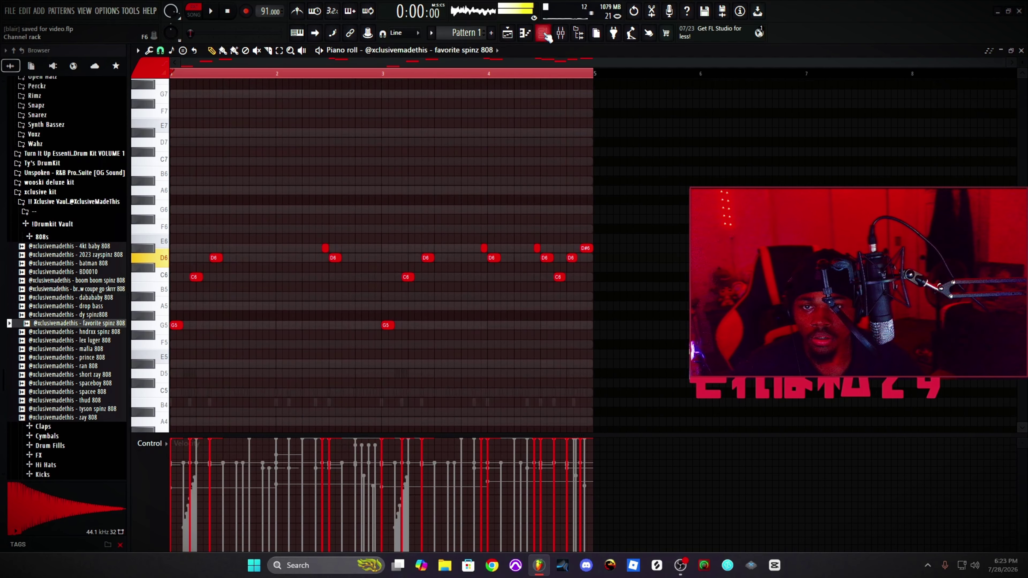
# Step: Lower the whole Toxic Biohazard melody to start on A4 and the favorite spinz 808 notes to start on C5
pyautogui.click(544, 34)
pyautogui.click(307, 141)
pyautogui.click(431, 154)
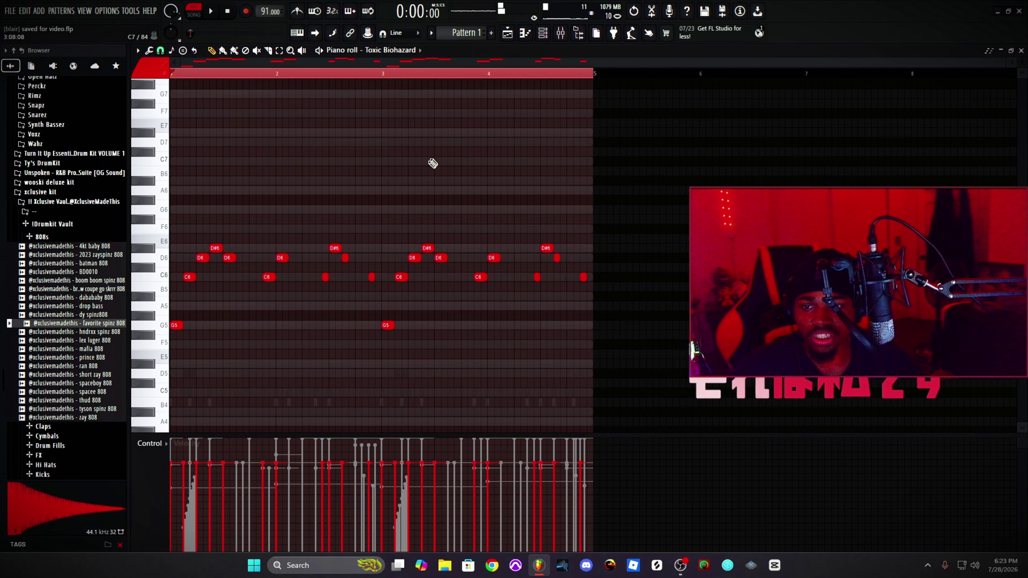
pyautogui.scroll(2, 170, 151)
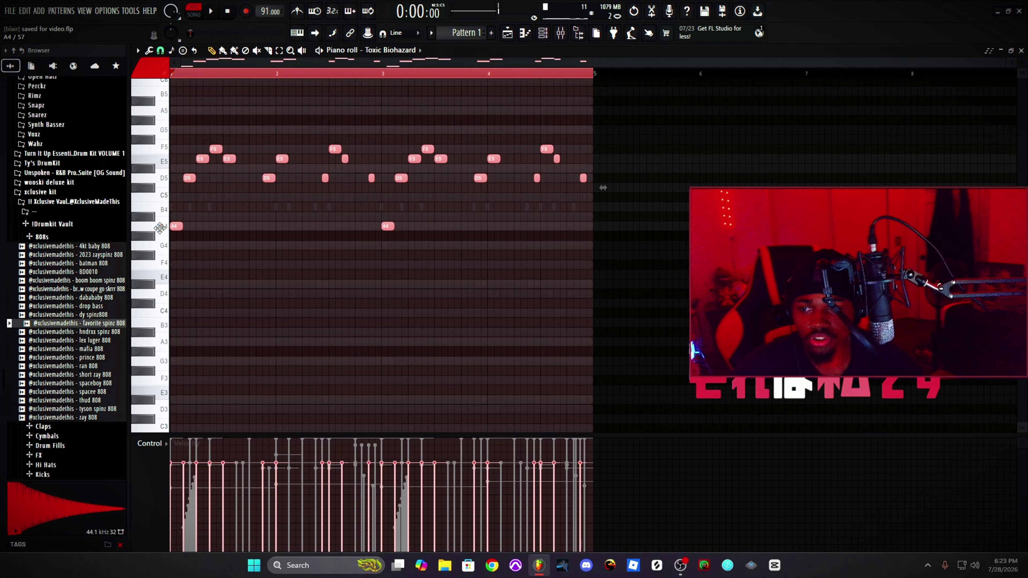
pyautogui.scroll(-1, 170, 151)
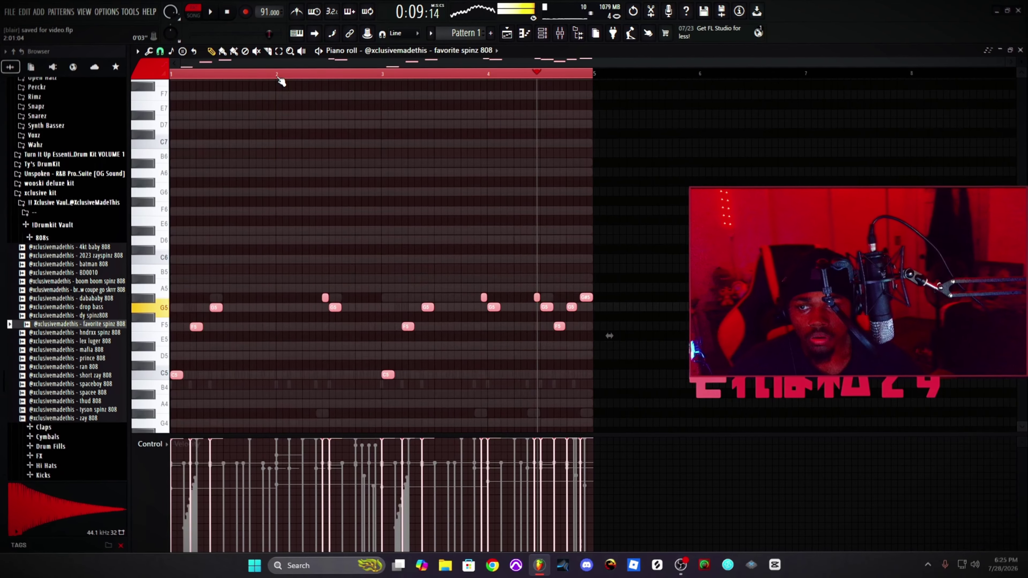
# Step: Mute the 90 BPM and Vocal (6)_2 channels, audition the 808 against the melody, and return to its piano roll
pyautogui.press('space')
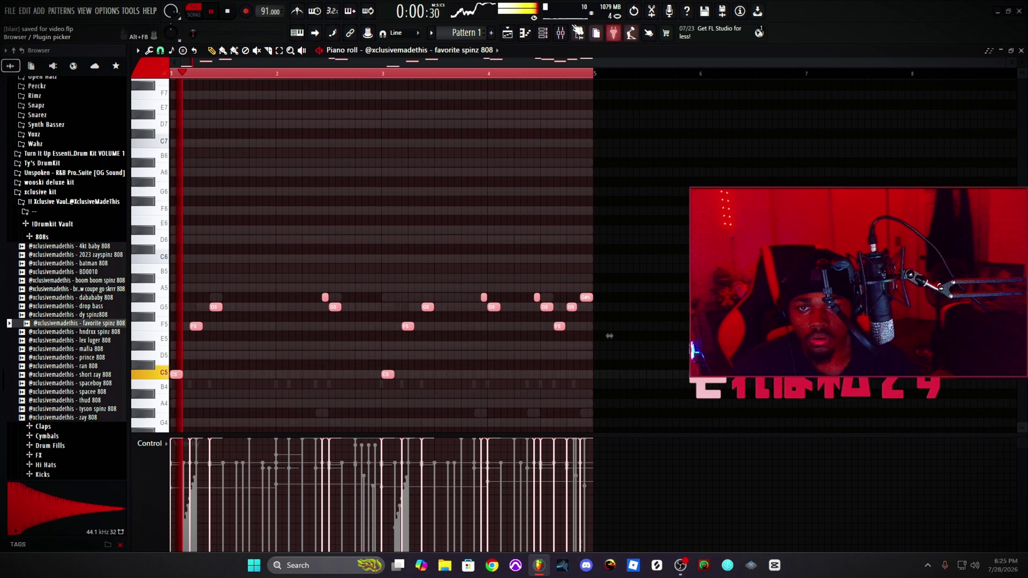
pyautogui.press('F6')
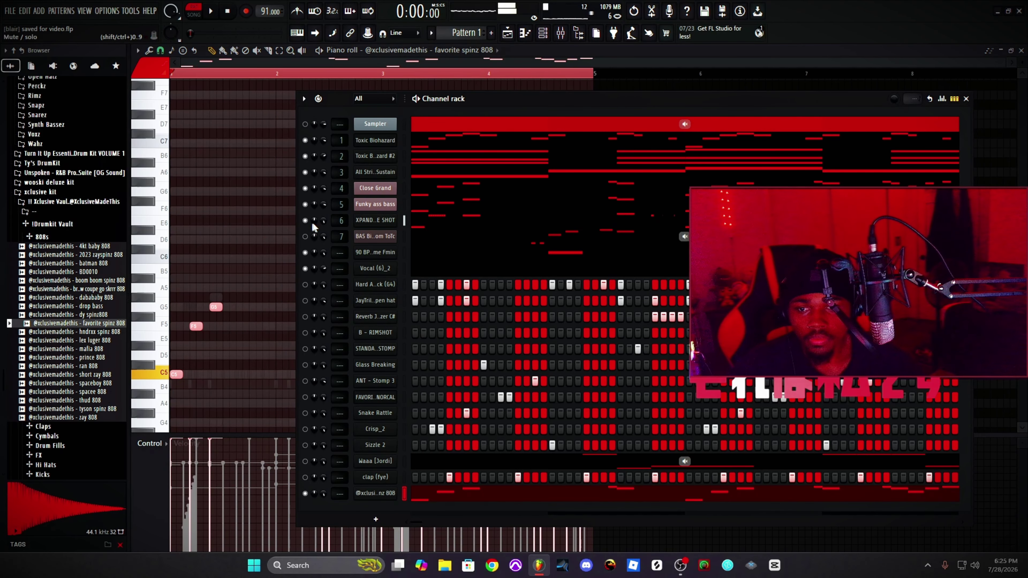
pyautogui.click(305, 252)
pyautogui.click(305, 268)
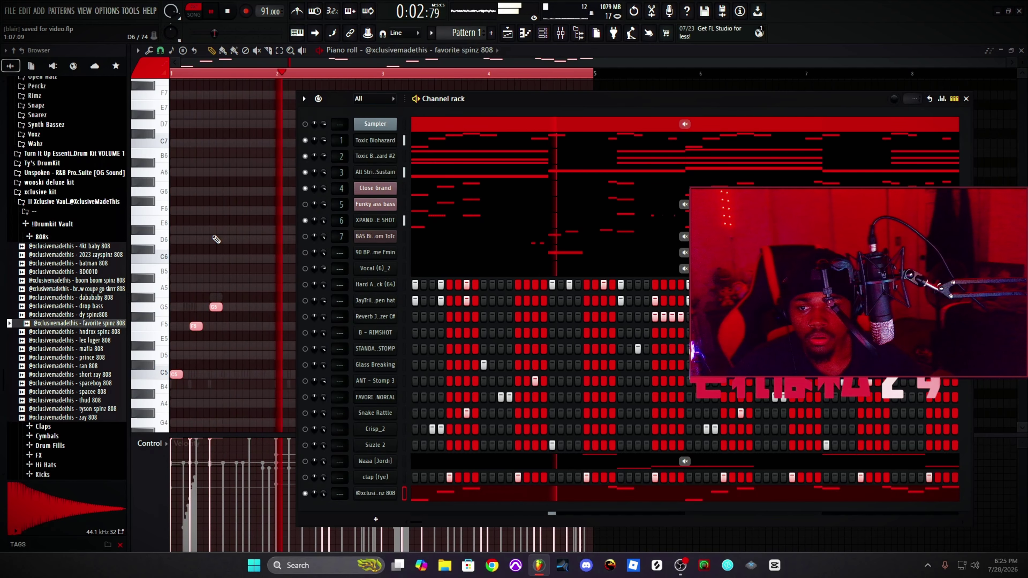
pyautogui.press('F6')
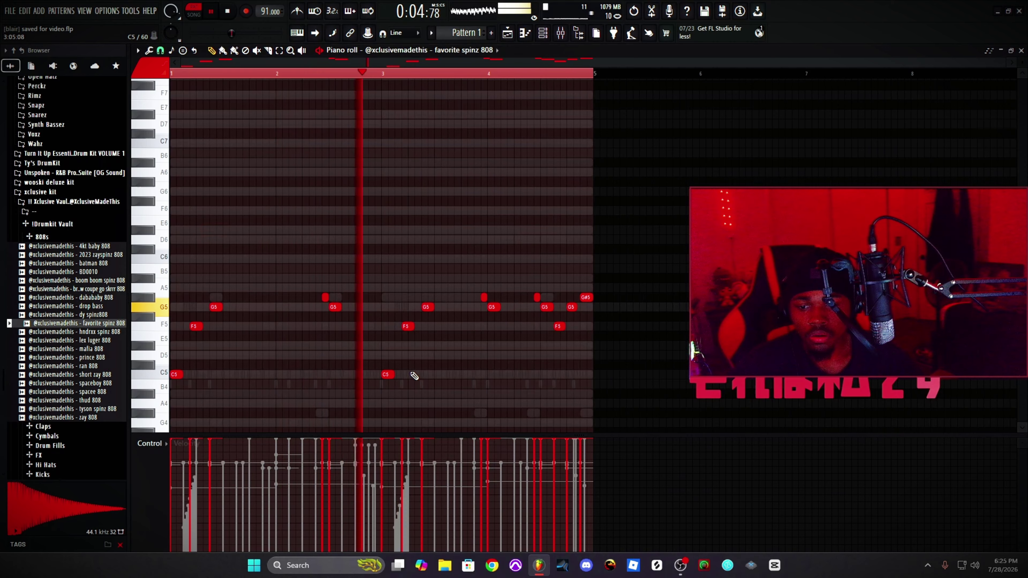
# Step: Delete the G#5 notes in bars 3 and 4 of the favorite spinz 808 melody, keeping the one in bar 2
pyautogui.hotkey('ctrl', 'a')
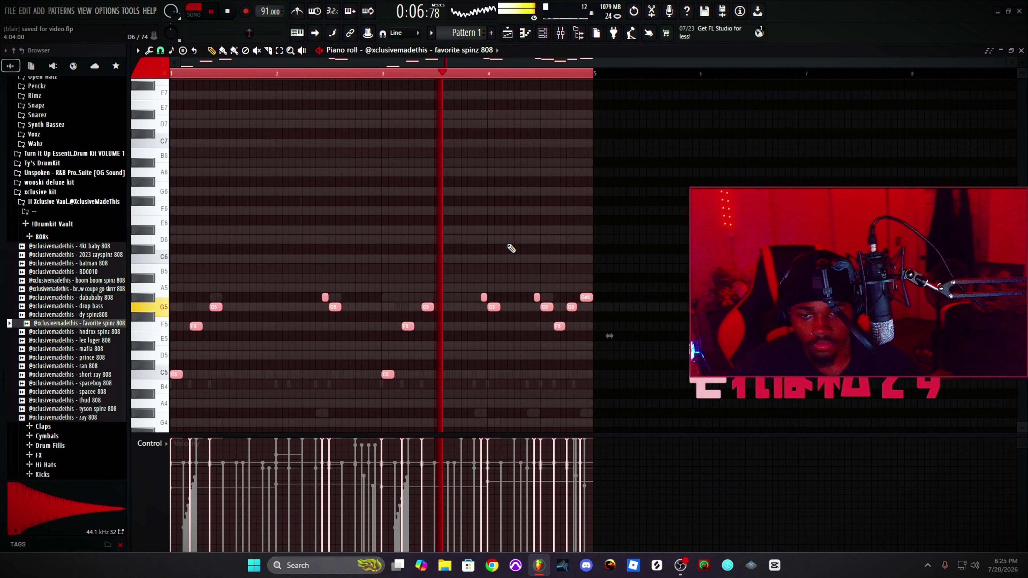
pyautogui.rightClick(484, 297)
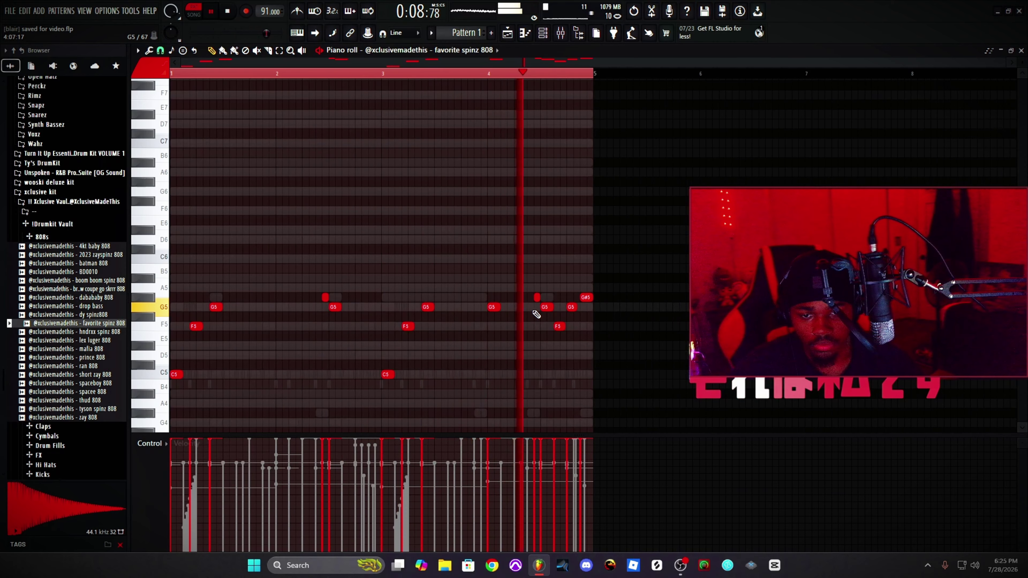
pyautogui.rightClick(535, 297)
pyautogui.press('space')
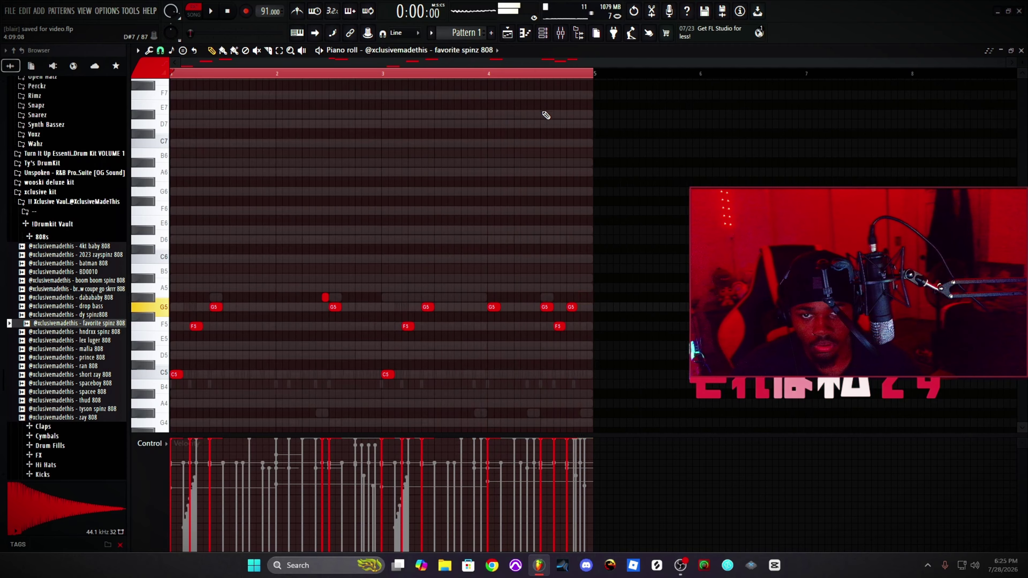
pyautogui.hotkey('ctrl', 'a')
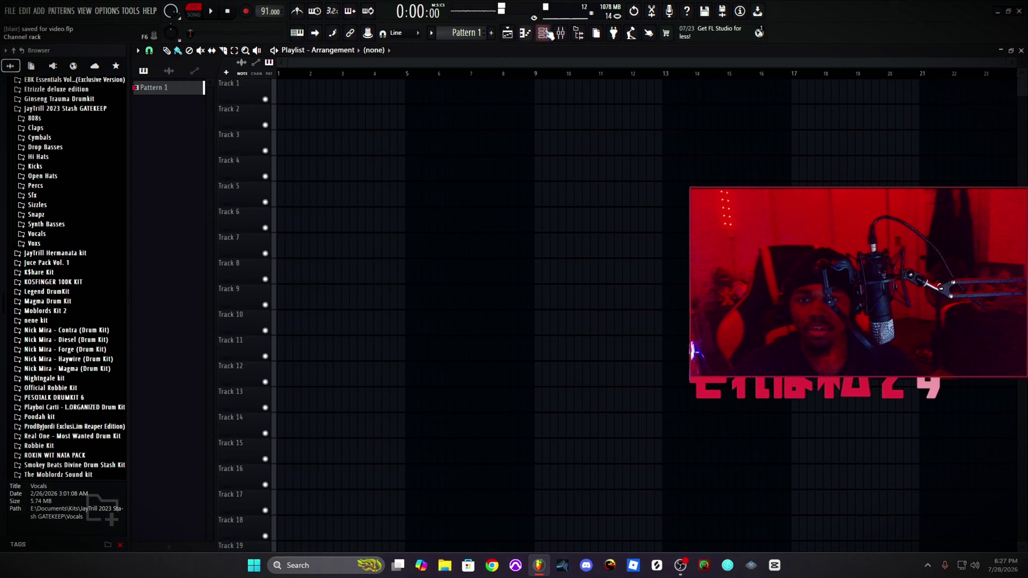
# Step: Delete the empty Sampler channel from the channel rack and check the channels' mixer tracks
pyautogui.click(543, 33)
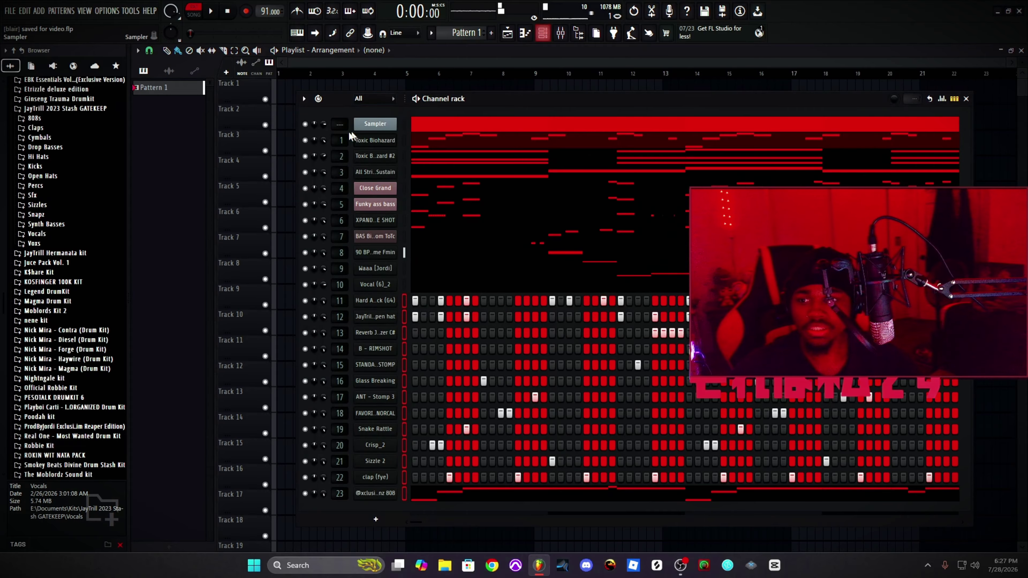
pyautogui.rightClick(373, 128)
pyautogui.click(436, 267)
pyautogui.click(561, 33)
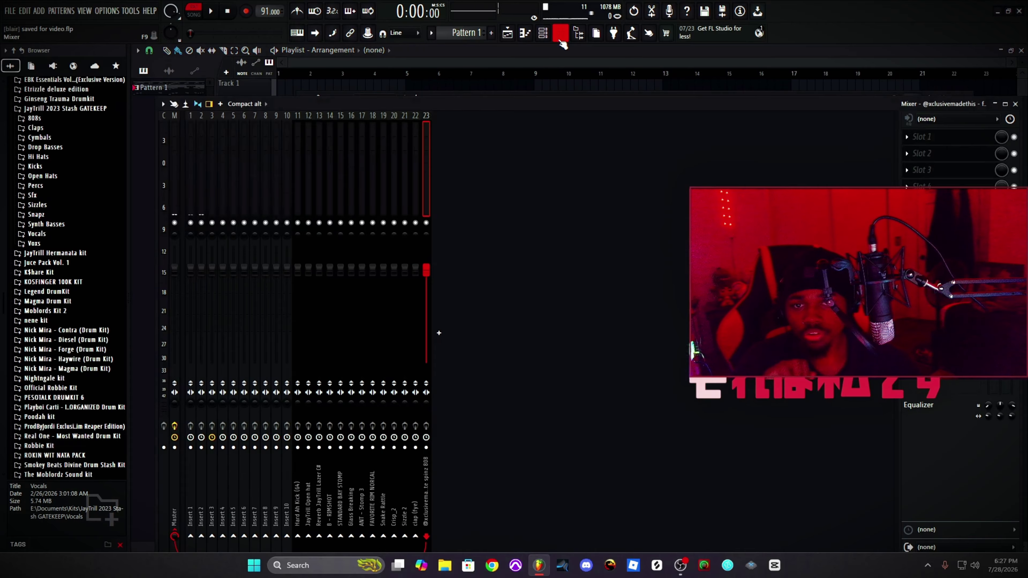
pyautogui.click(1015, 103)
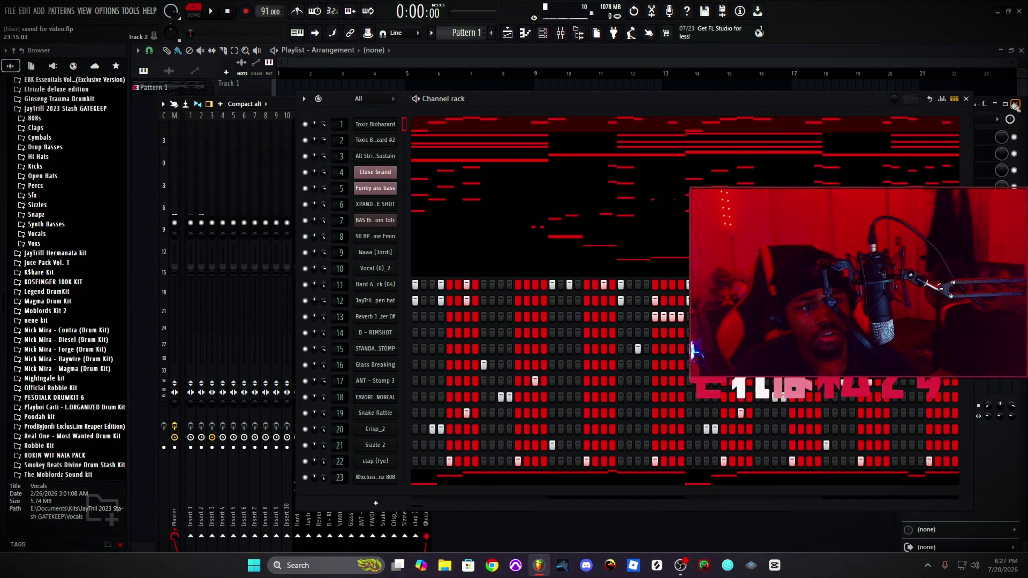
# Step: Split Pattern 1 by channel into separate patterns and pick the favorite spinz 808 pattern for placing
pyautogui.rightClick(150, 86)
pyautogui.click(220, 267)
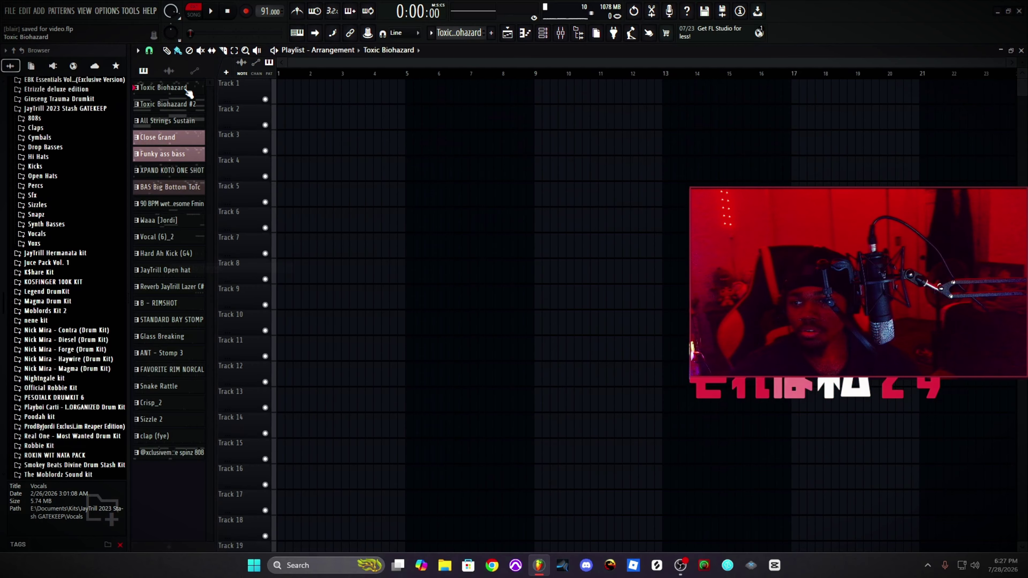
pyautogui.click(186, 454)
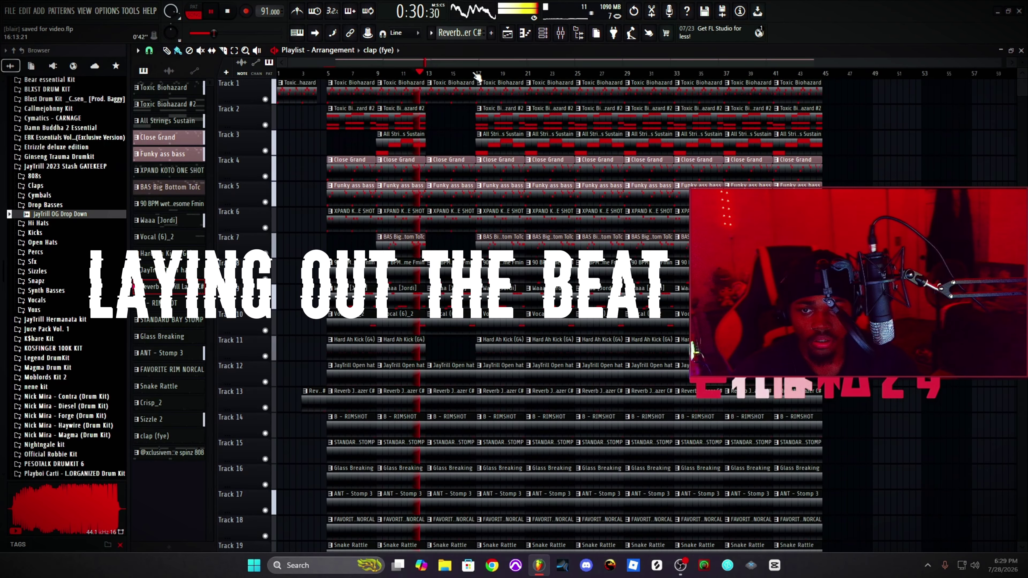
# Step: Play the arrangement and clear the All Strings Sustain, Funky ass bass, BAS Big Bottom and 90 BPM vocal clips from bars 17 to 20
pyautogui.scroll(3, 446, 242)
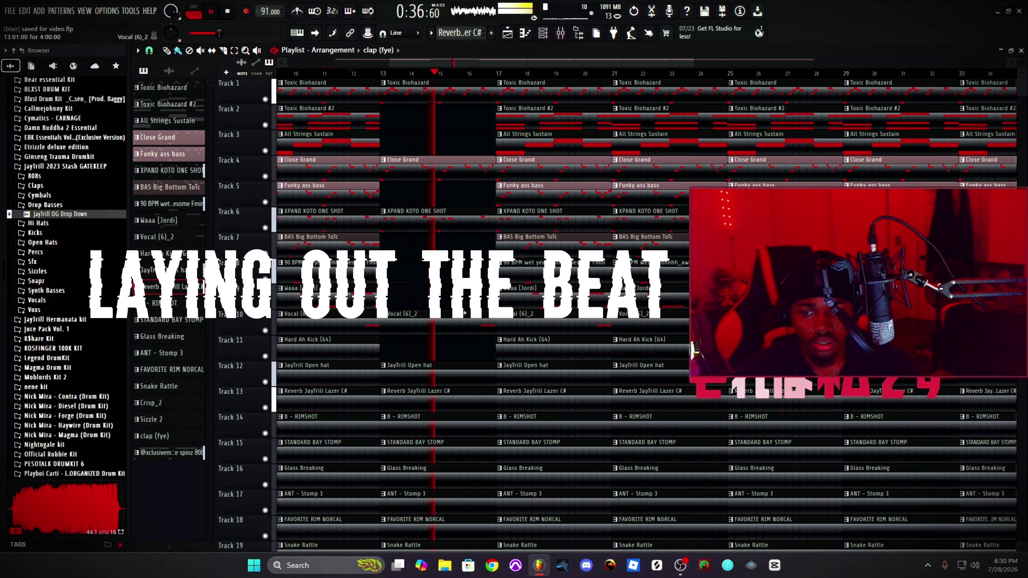
pyautogui.scroll(-2, 533, 212)
pyautogui.scroll(-5, 538, 212)
pyautogui.scroll(5, 540, 203)
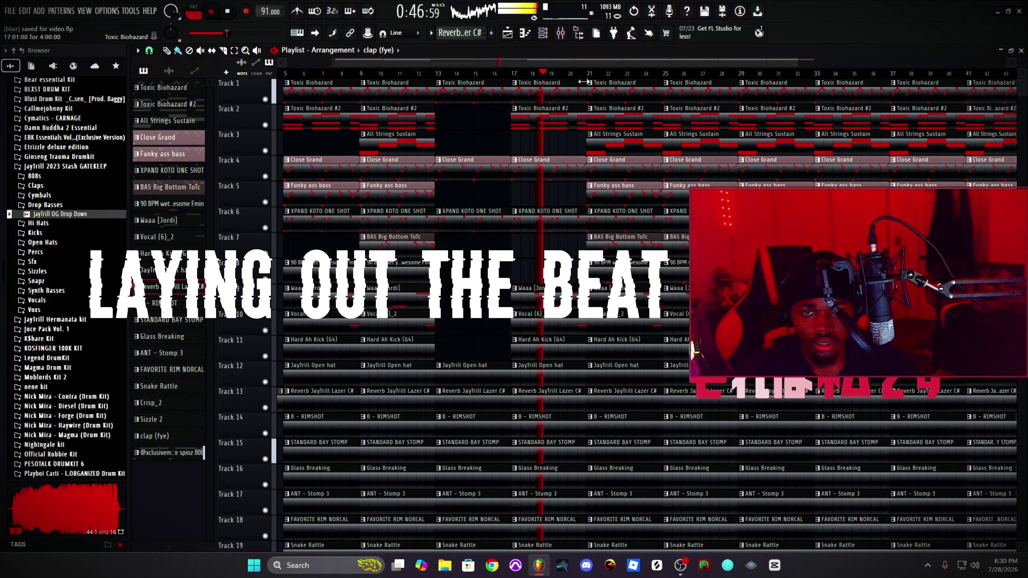
# Step: Clear the Toxic Biohazard #2, All Strings Sustain, Funky ass bass and Hard Ah Kick (64) clips from bars 21 to 24 and play on
pyautogui.scroll(-2, 543, 162)
pyautogui.press('space')
pyautogui.scroll(2, 544, 150)
pyautogui.scroll(-5, 584, 327)
pyautogui.press('space')
pyautogui.scroll(5, 583, 327)
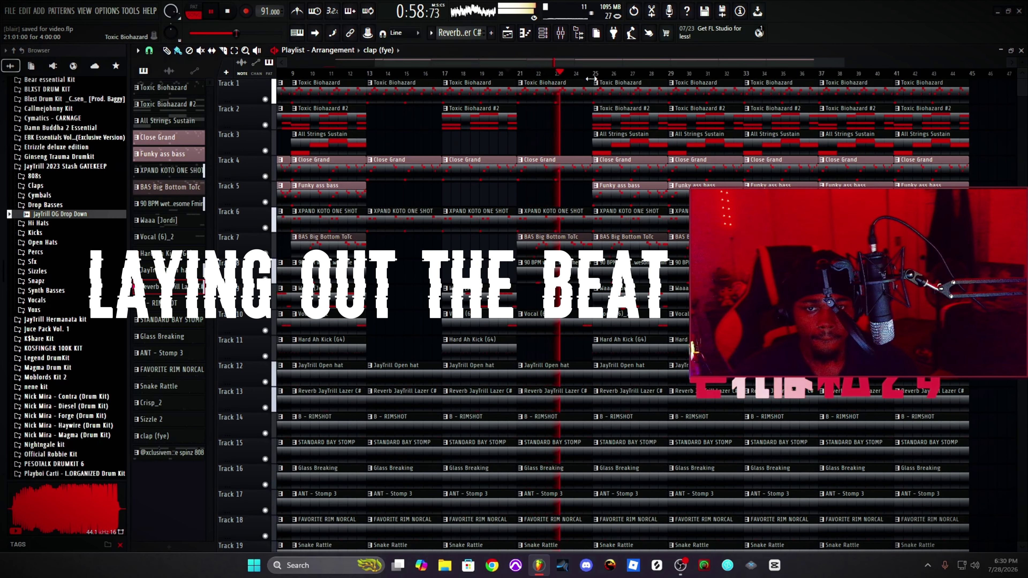
# Step: Play the intro with the JayTrill Chucky Tag and set the volume of mixer Insert 24 to 94% (-1.3 dB)
pyautogui.scroll(2, 591, 79)
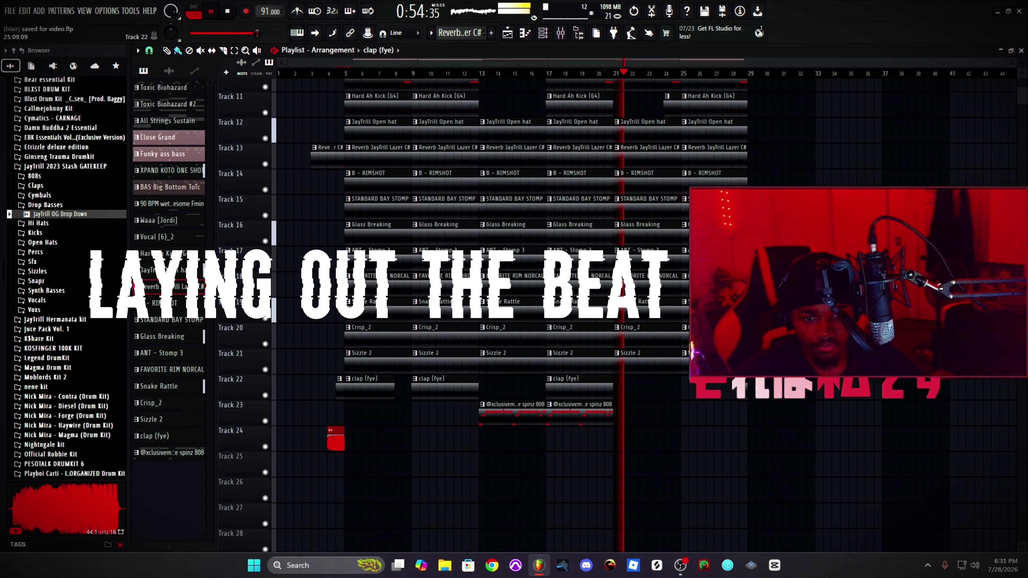
pyautogui.scroll(3, 648, 402)
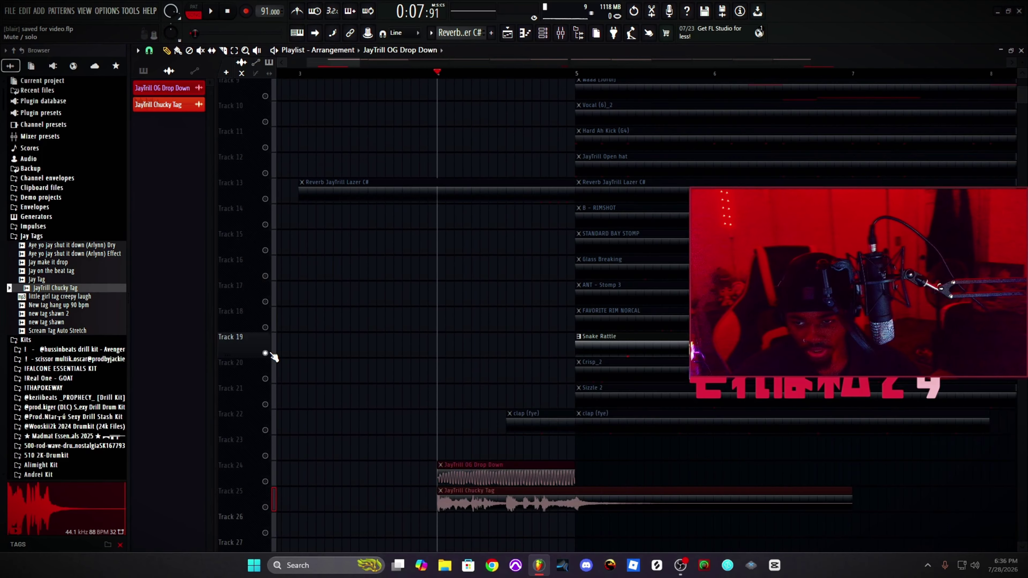
pyautogui.click(562, 37)
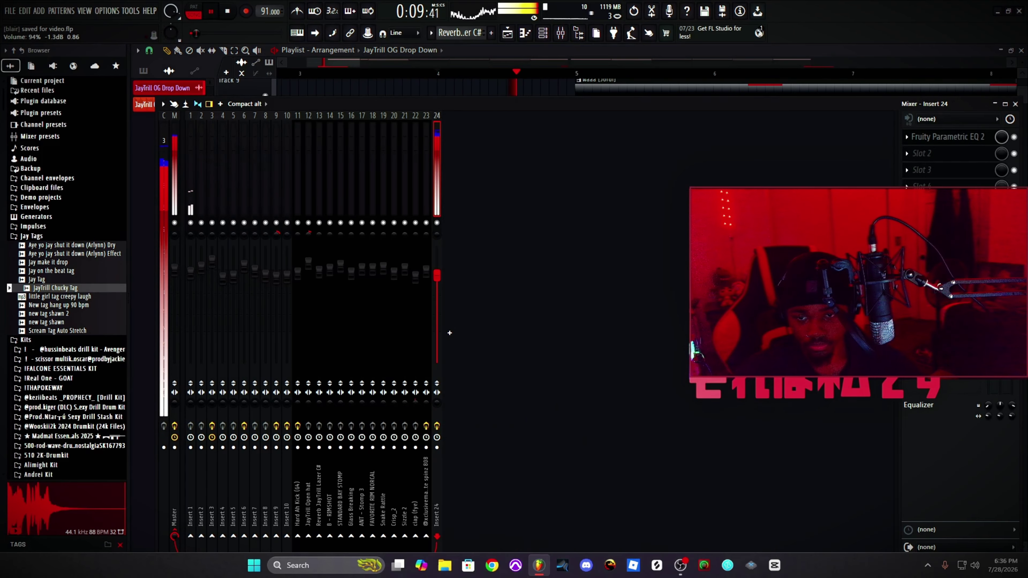
pyautogui.press('F9')
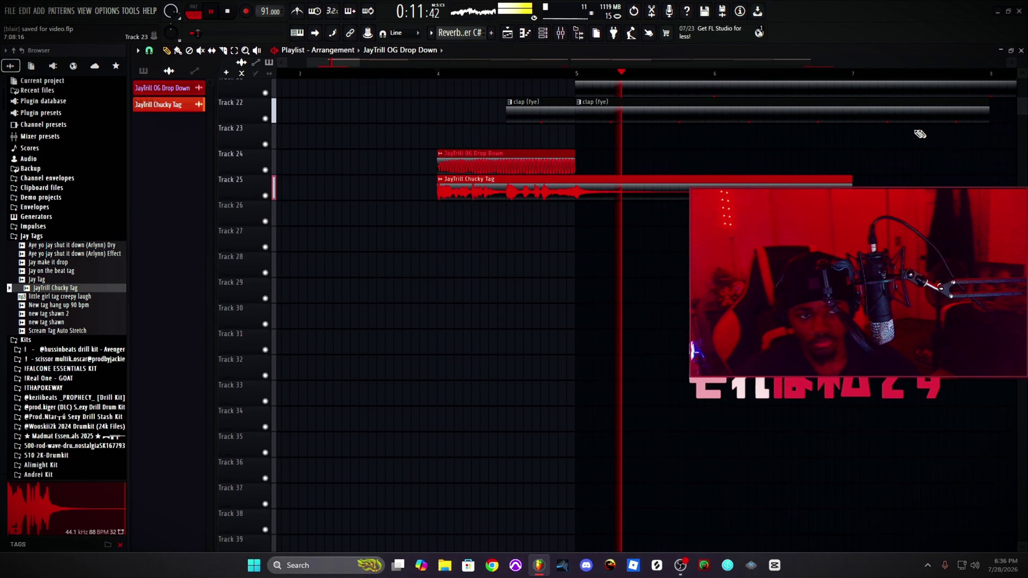
# Step: Play the full arrangement and look over how the melody, drum, 808 and tag clips are laid out across the tracks
pyautogui.scroll(-3, 647, 81)
pyautogui.scroll(10, 650, 81)
pyautogui.scroll(-3, 650, 81)
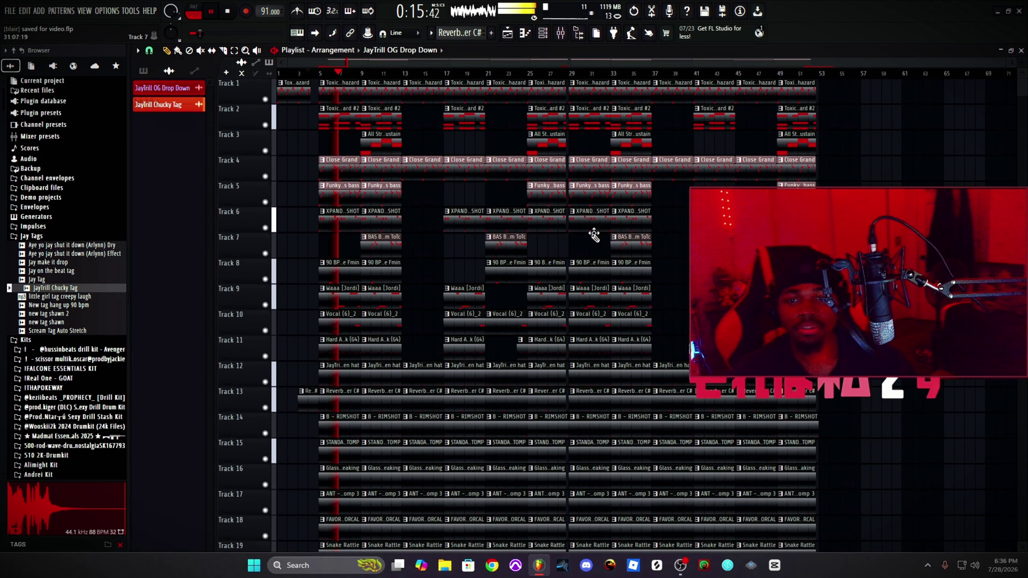
pyautogui.click(9, 10)
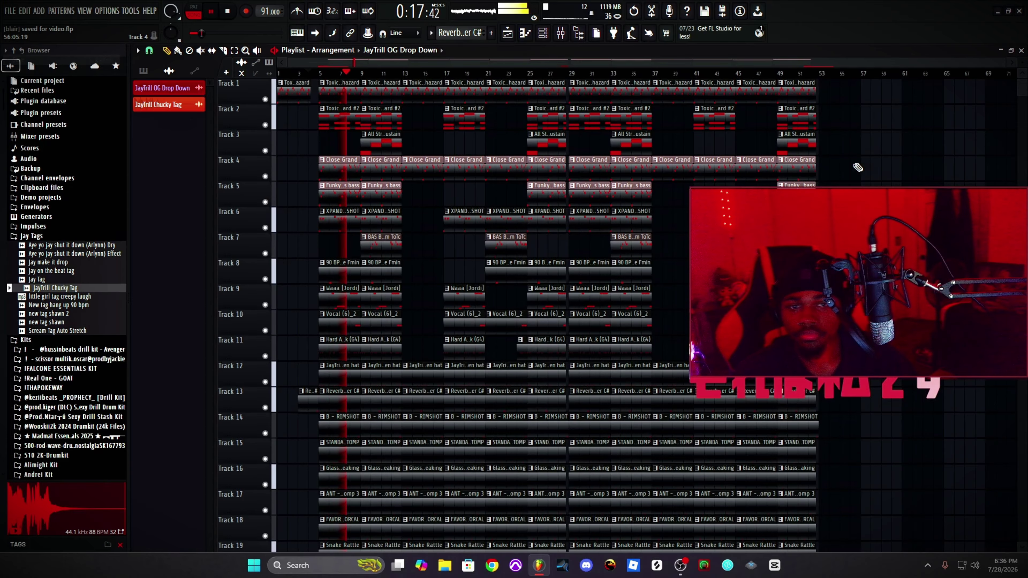
pyautogui.moveTo(804, 144); pyautogui.dragTo(897, 143)
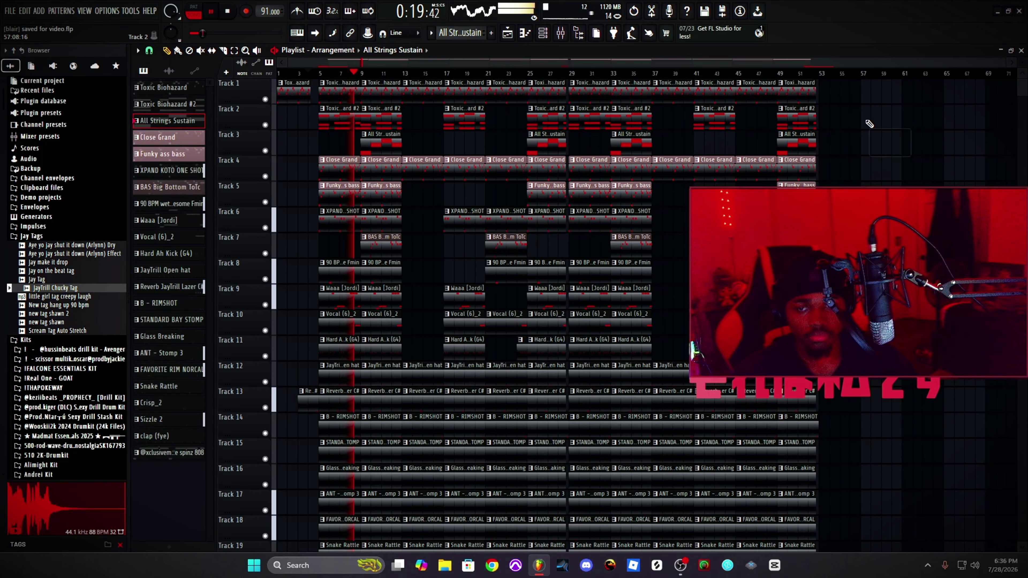
pyautogui.scroll(-3, 602, 275)
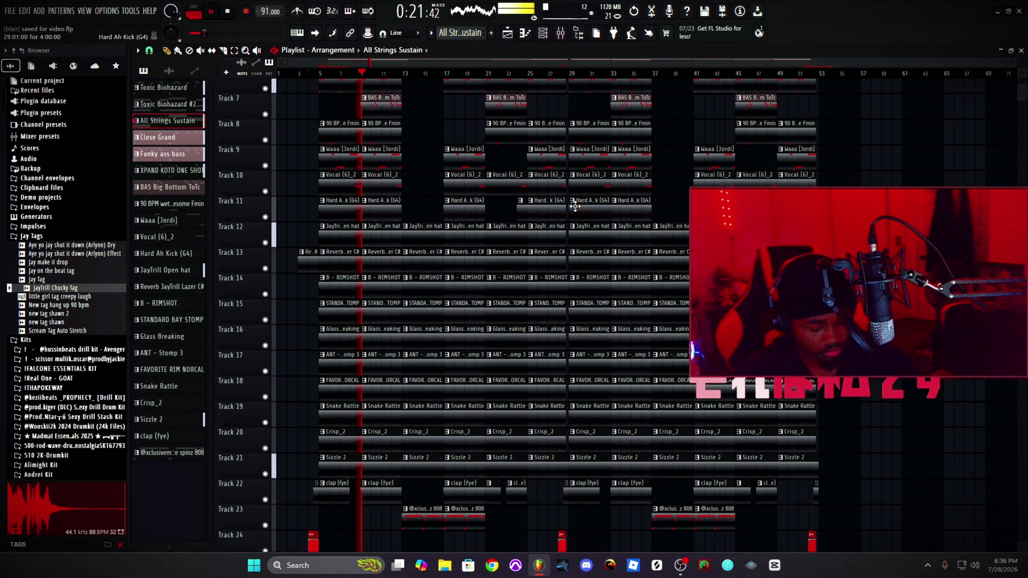